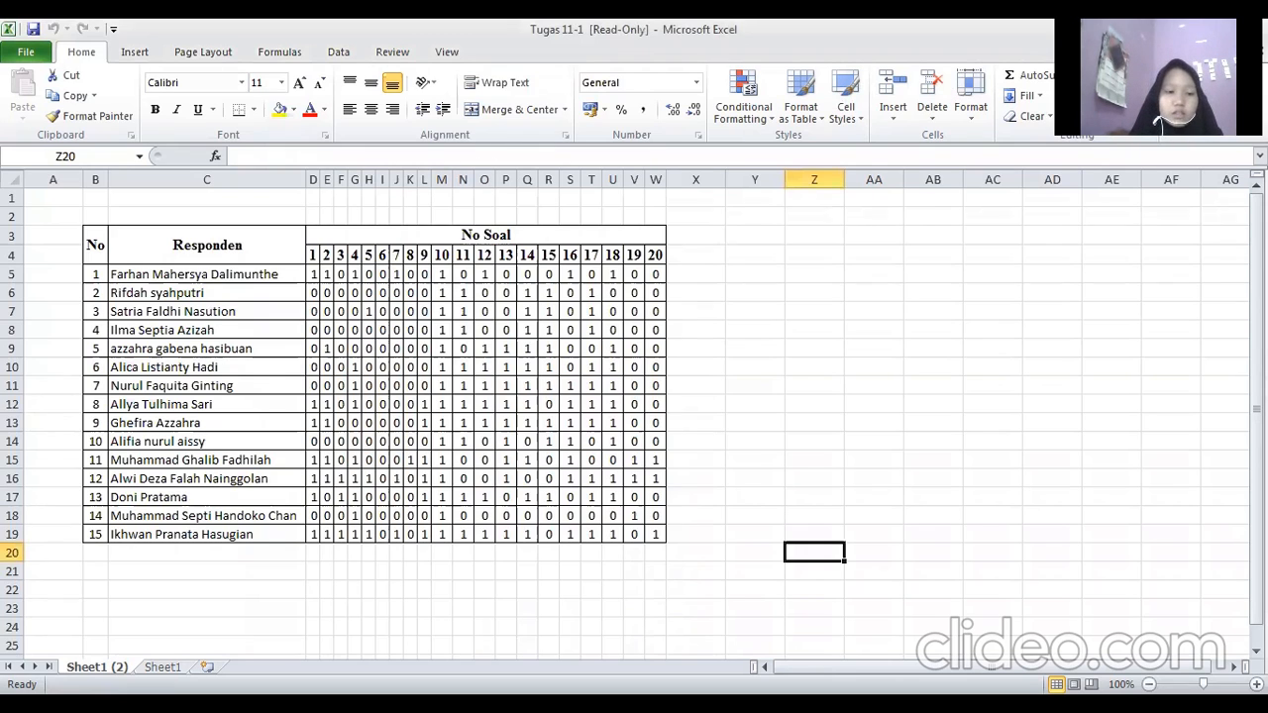
# Rename the sheet "Sheet1 (2)" to "PENGOLAHAN DATA".
pyautogui.doubleClick(96, 667)
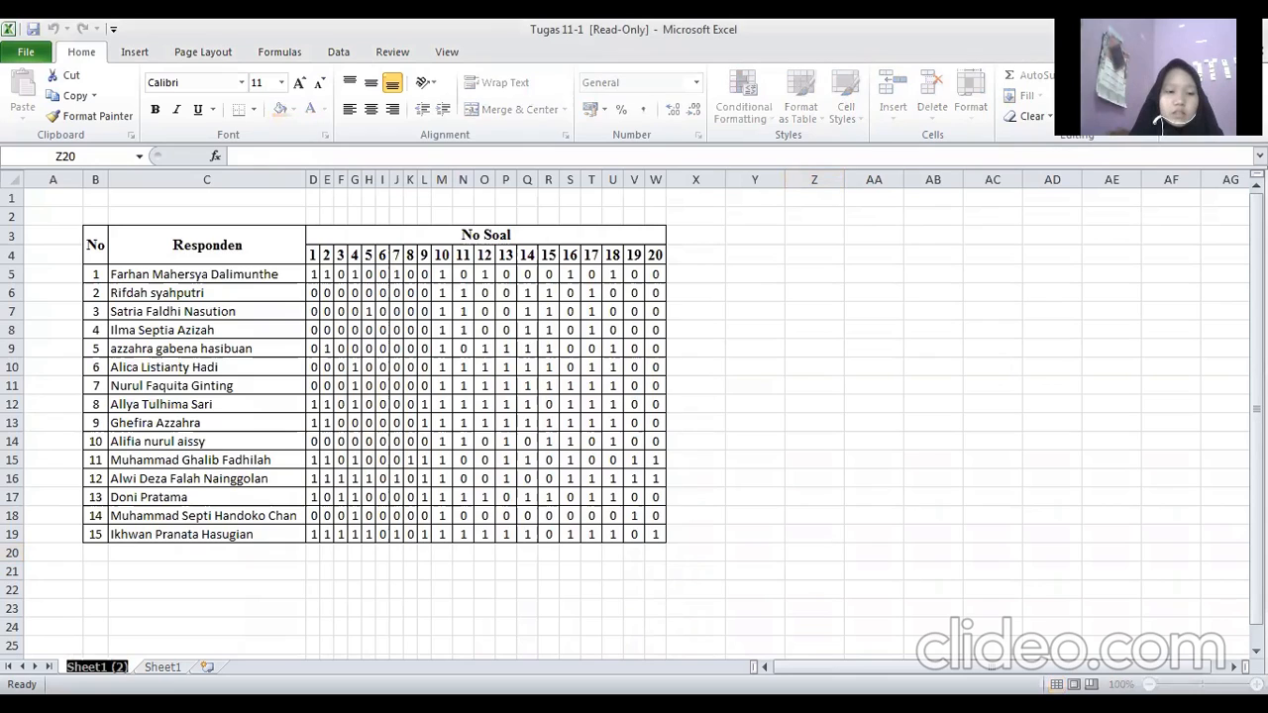
pyautogui.write('P')
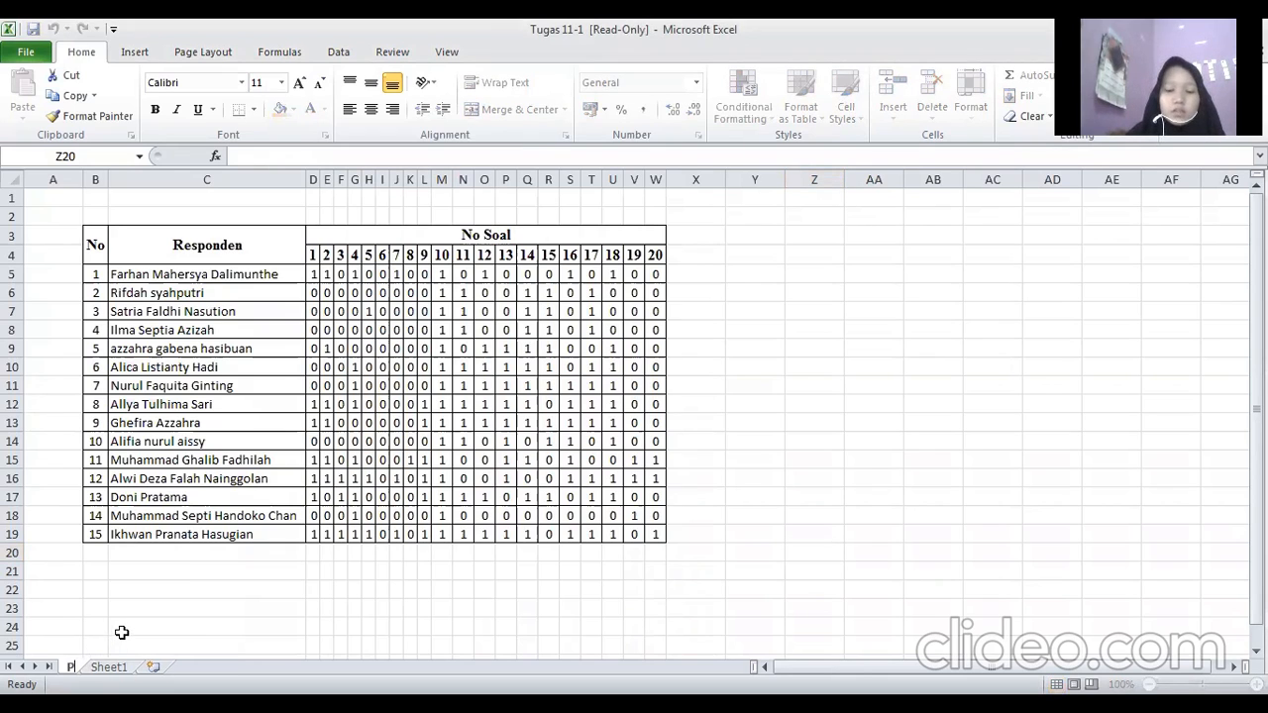
pyautogui.write('ENGOLA')
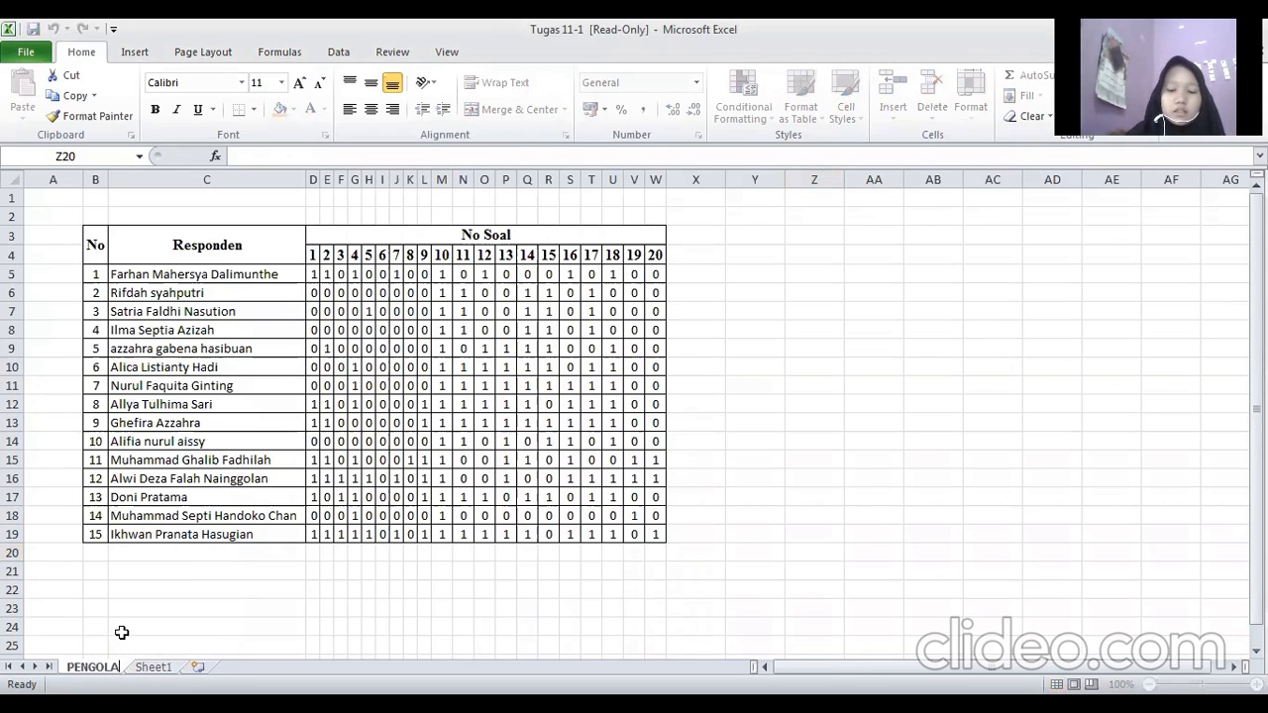
pyautogui.write('HAN DAA')
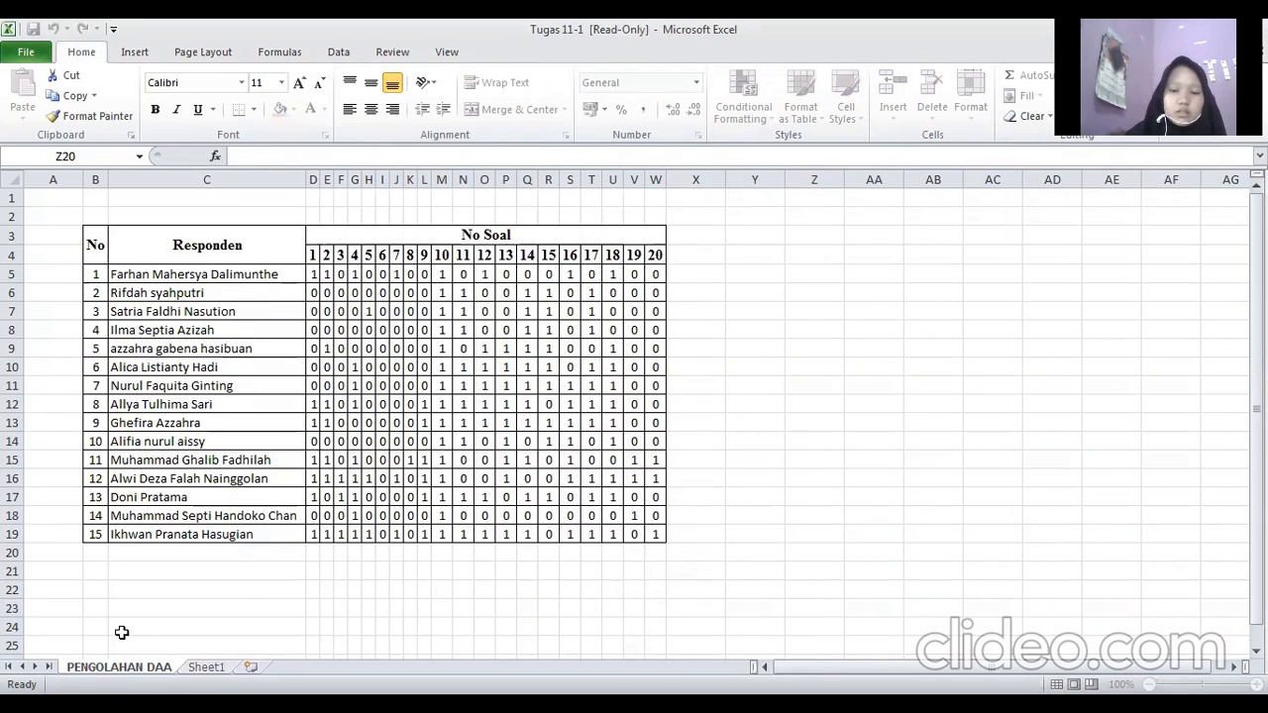
pyautogui.press('BackSpace')
pyautogui.write('TA')
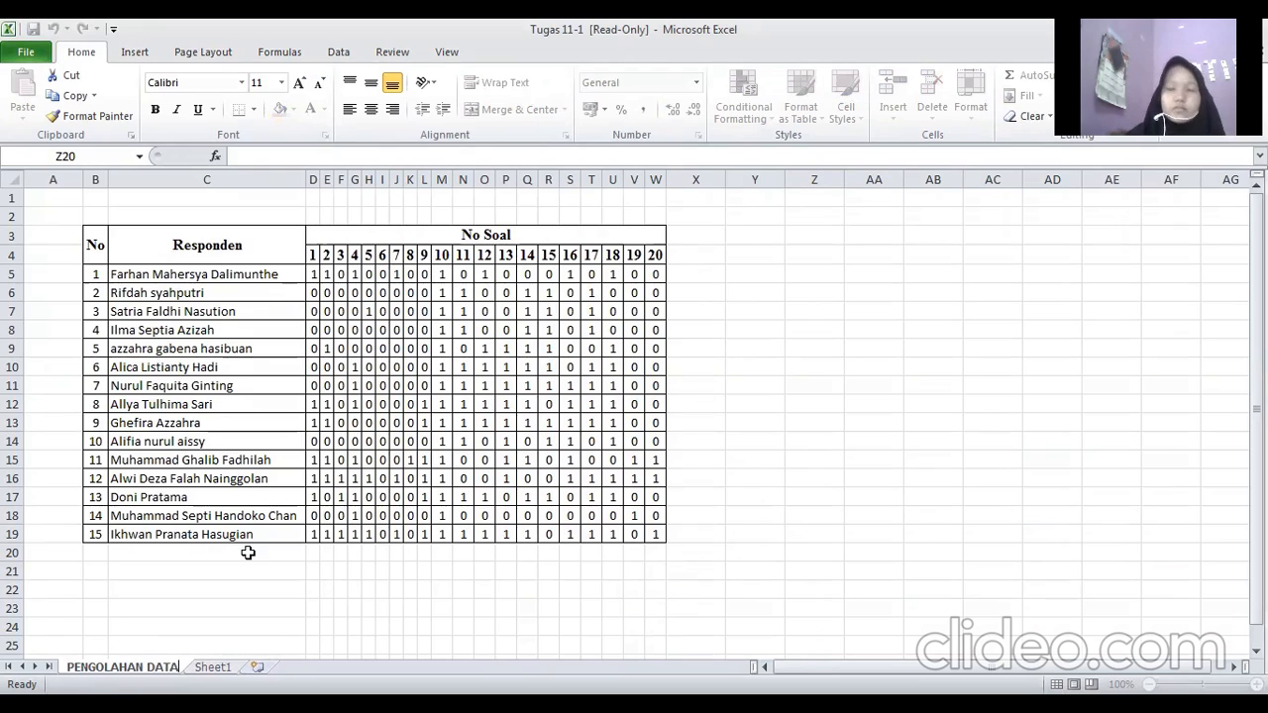
pyautogui.click(291, 588)
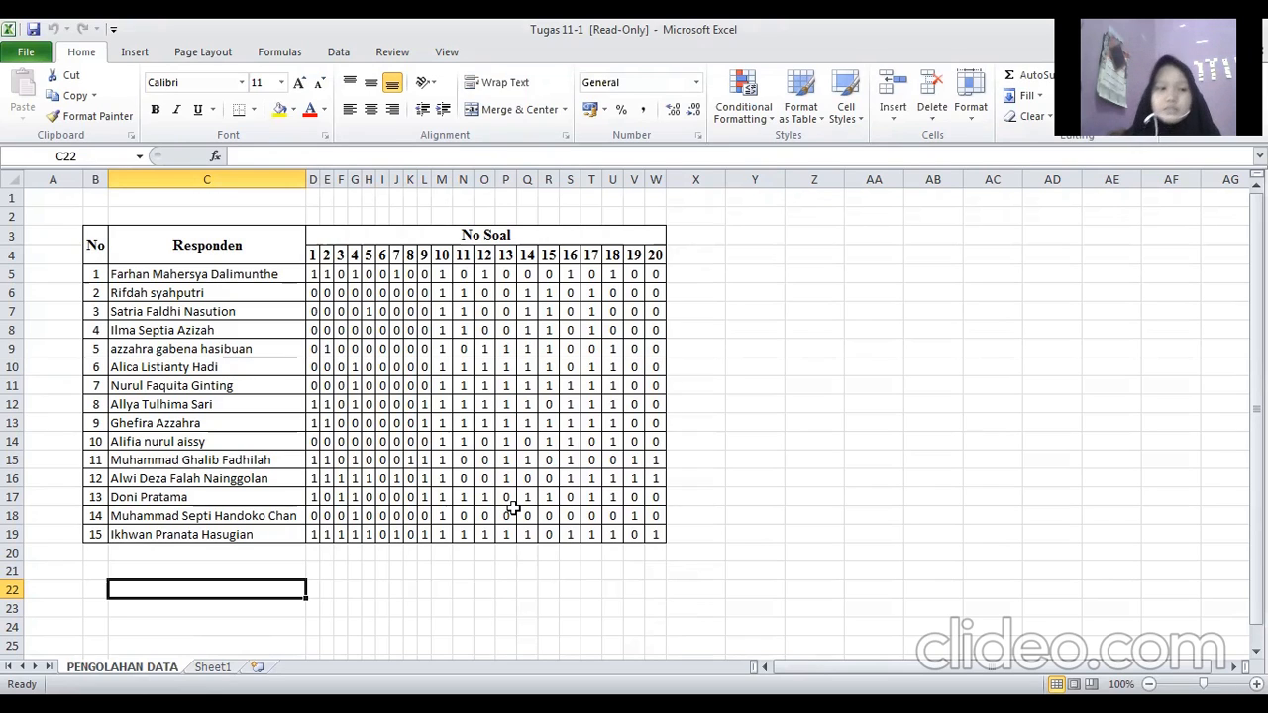
# Apply all borders to the range X3:X19 beside the question 20 column.
pyautogui.click(146, 553)
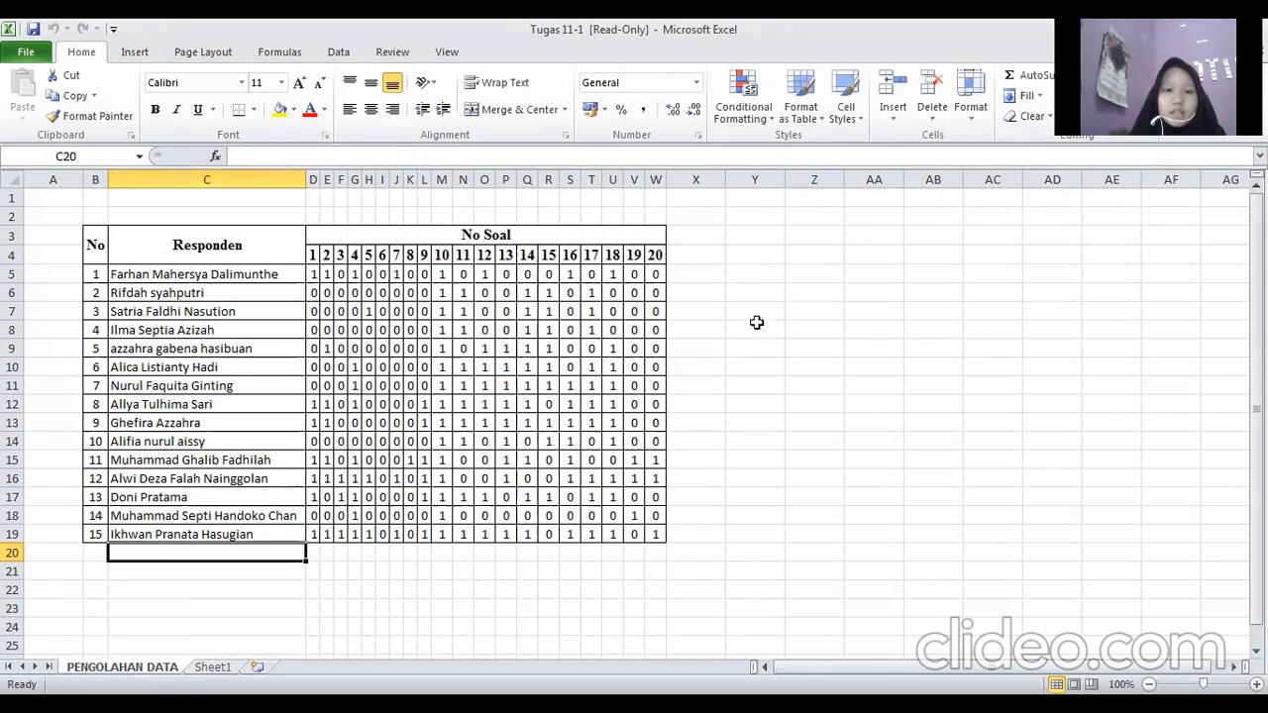
pyautogui.click(700, 238)
pyautogui.click(696, 259)
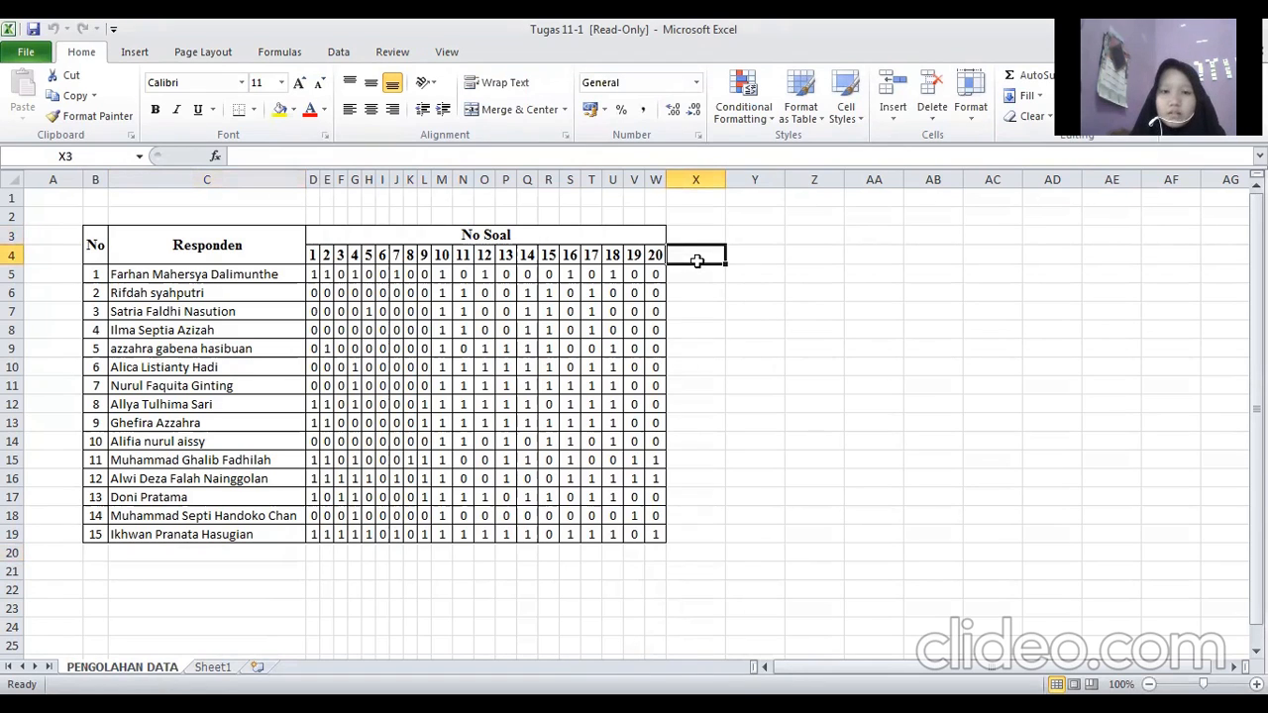
pyautogui.click(697, 237)
pyautogui.moveTo(697, 238); pyautogui.dragTo(705, 538)
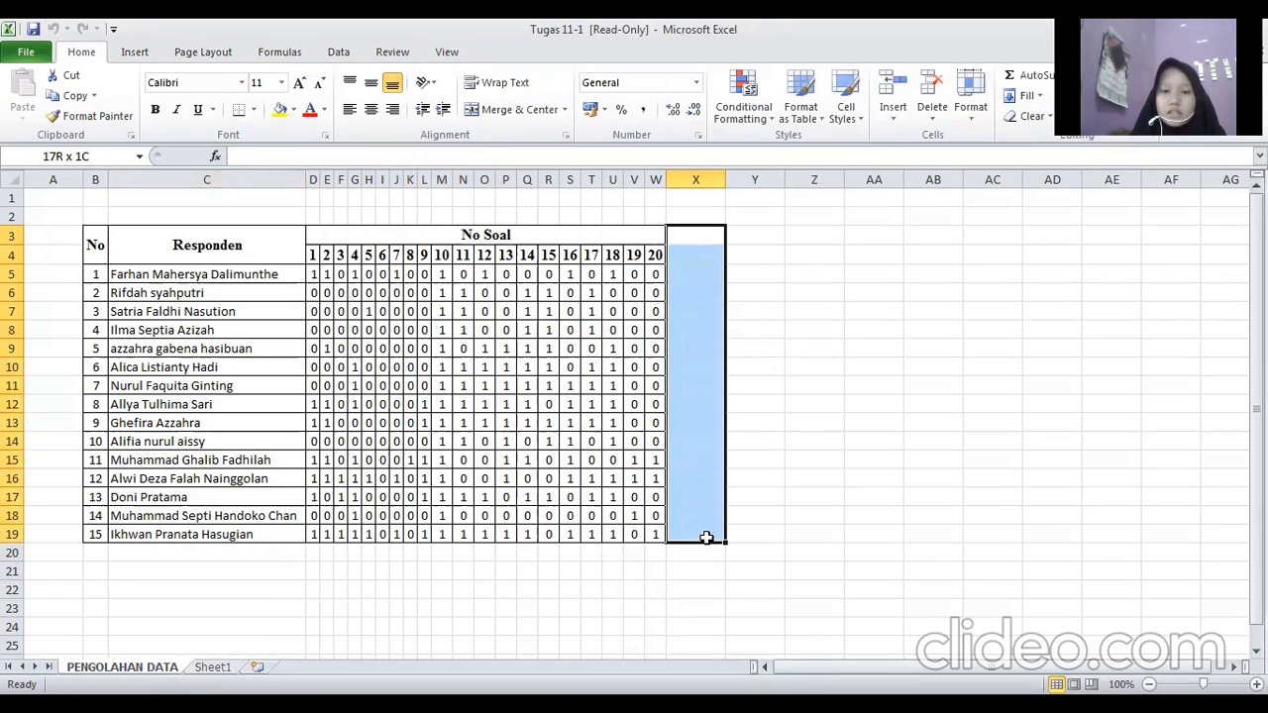
pyautogui.click(254, 111)
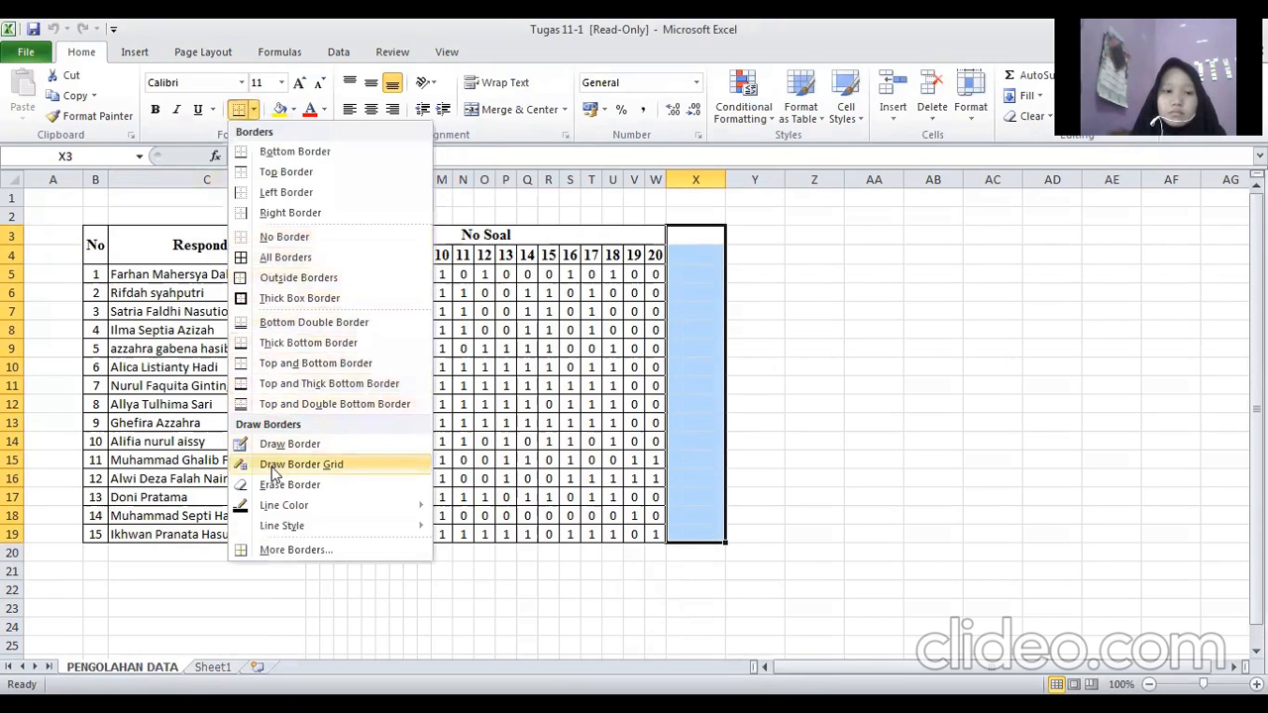
pyautogui.click(260, 257)
# Merge and center cells X3:X4 and enter the heading "SKOR" in the merged cell.
pyautogui.moveTo(691, 245)
pyautogui.mouseDown()
pyautogui.moveTo(684, 234)
pyautogui.moveTo(697, 254)
pyautogui.mouseUp()
pyautogui.click(517, 109)
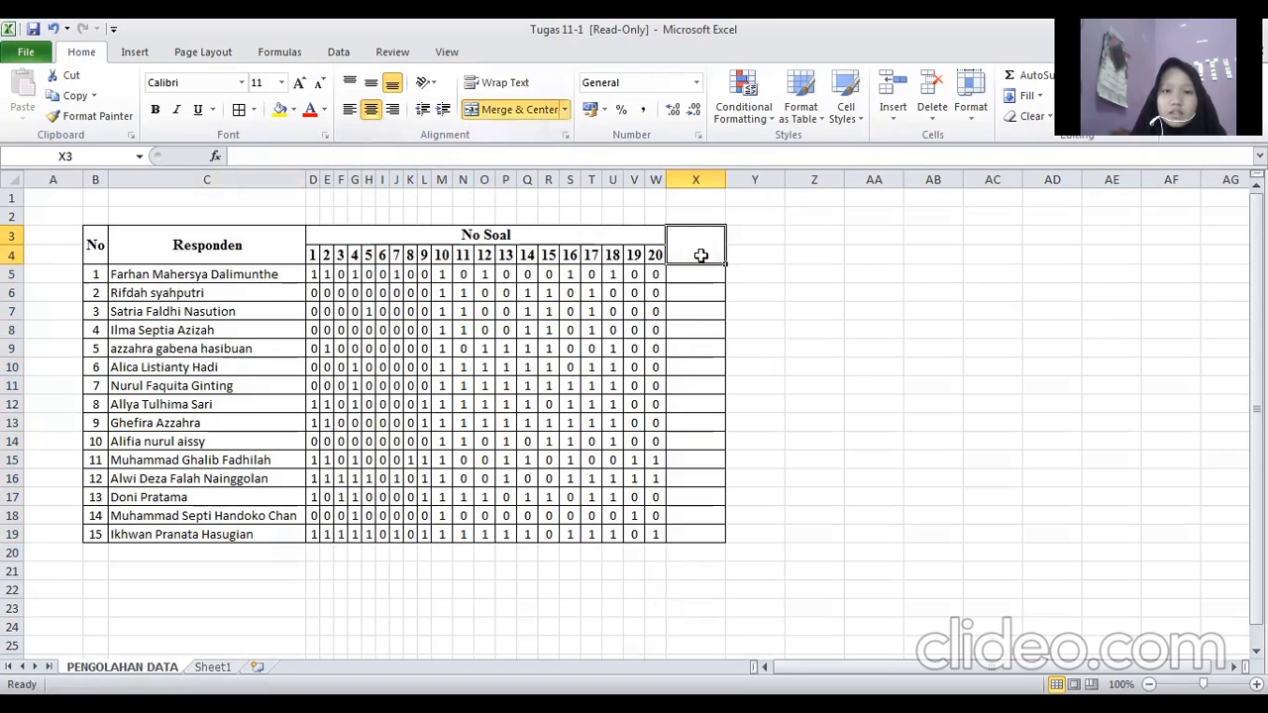
pyautogui.write('SKOR')
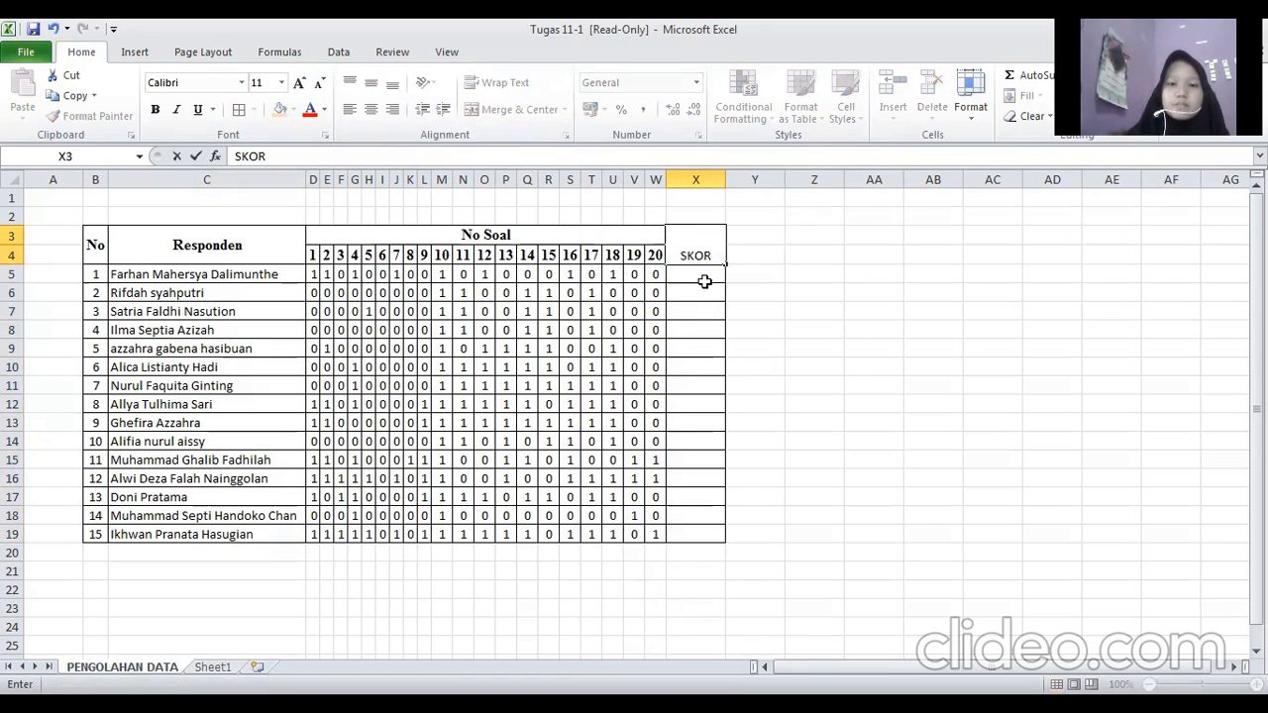
pyautogui.press('Return')
# Apply all borders to C20:X21 below the table and enter the label "JUMLAH JAWABAN YANG BENAR" in C20.
pyautogui.moveTo(179, 551); pyautogui.dragTo(691, 567)
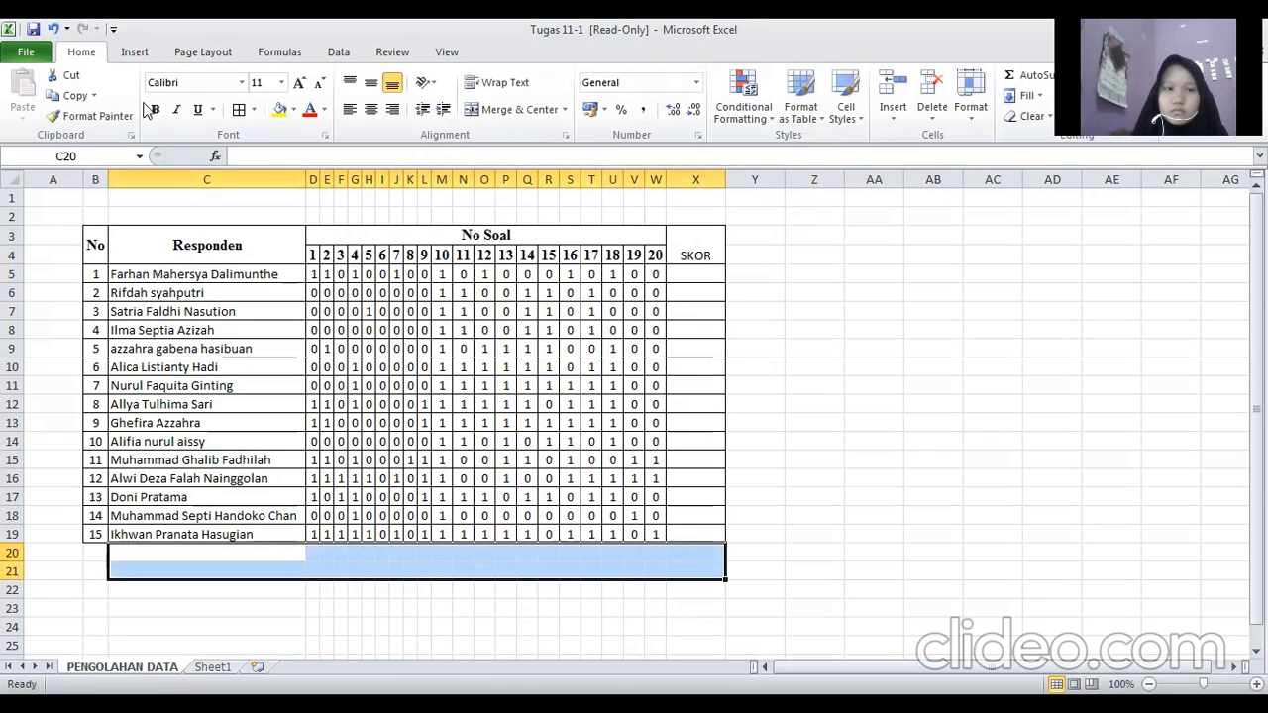
pyautogui.click(245, 112)
pyautogui.click(192, 558)
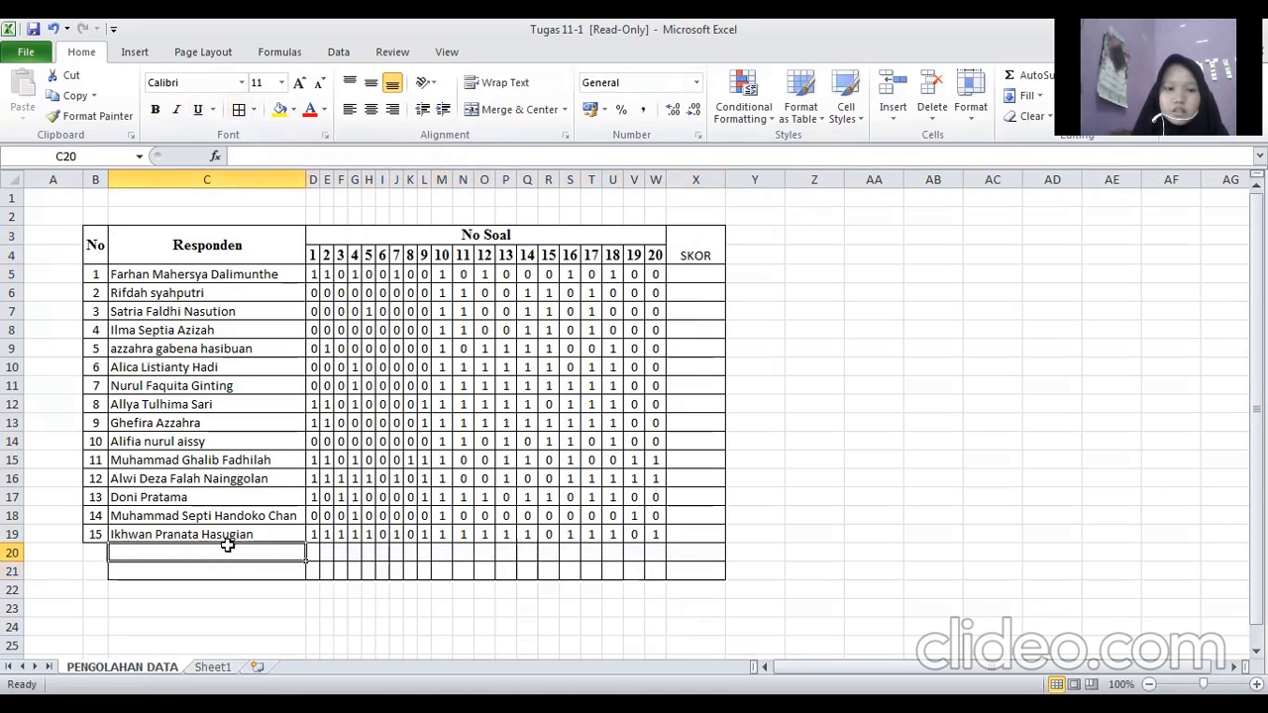
pyautogui.write('JUMLA')
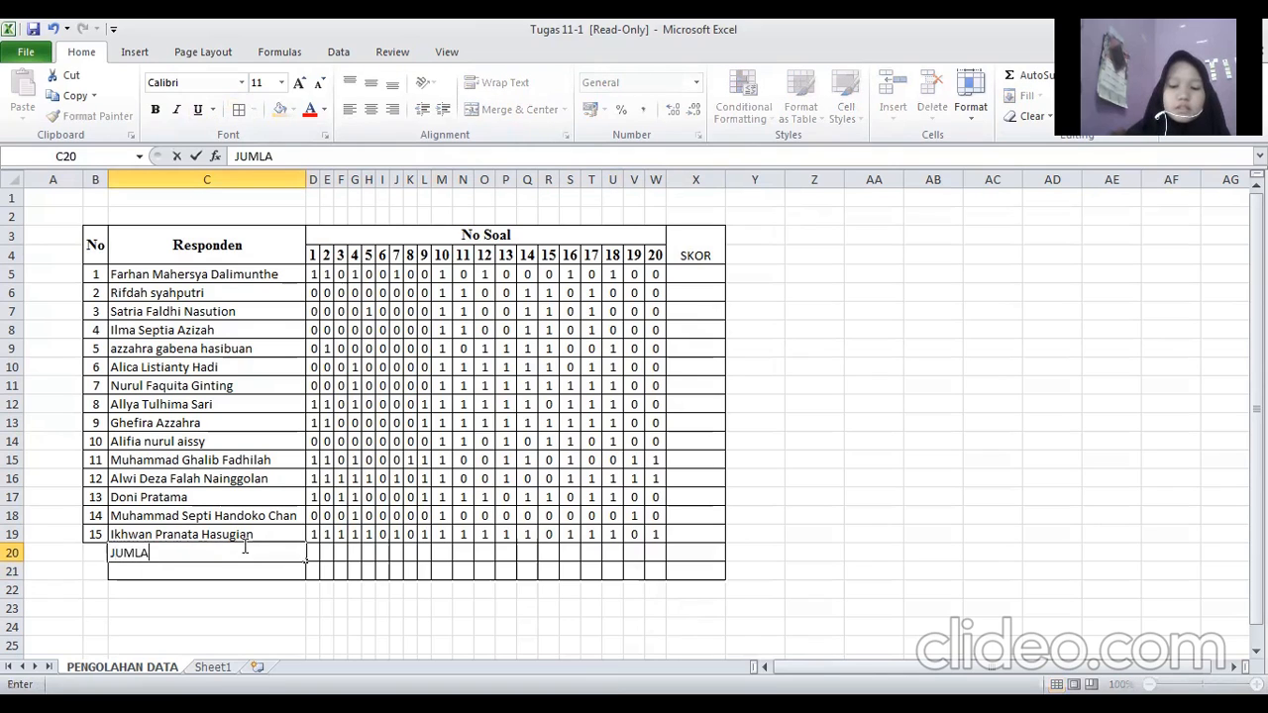
pyautogui.write('H JAWABAN Y')
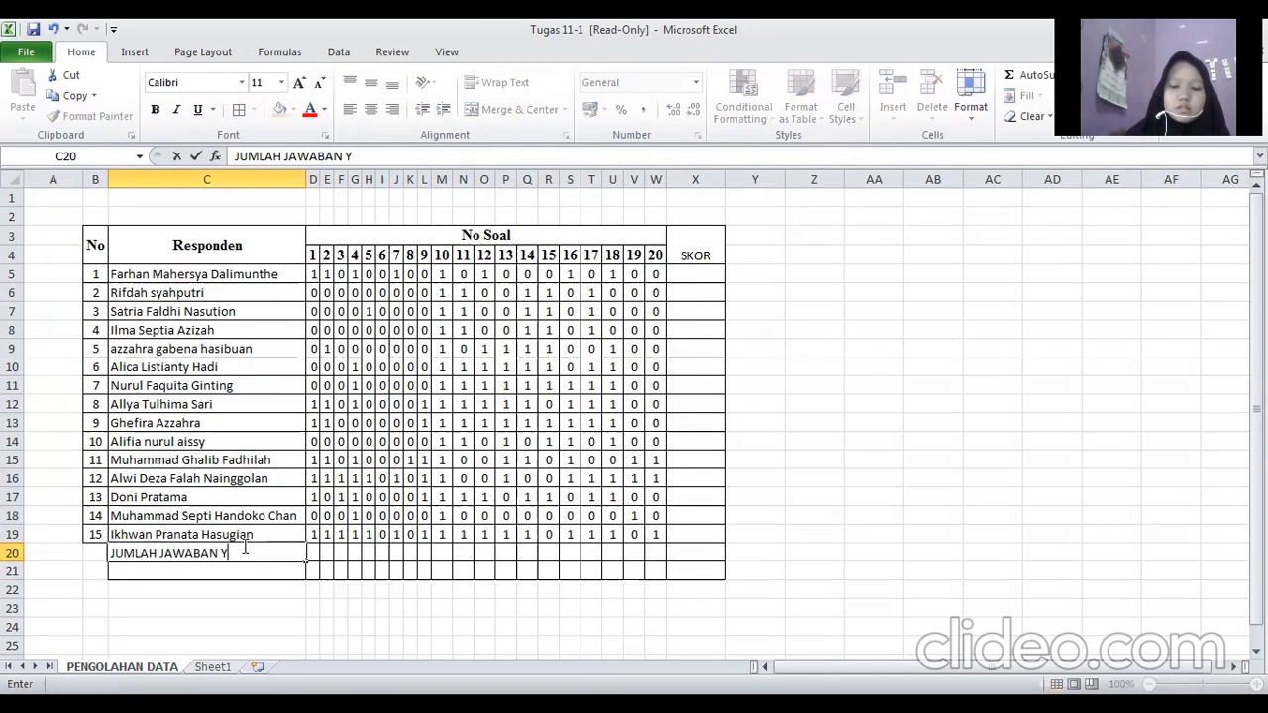
pyautogui.write('ANG BENAR')
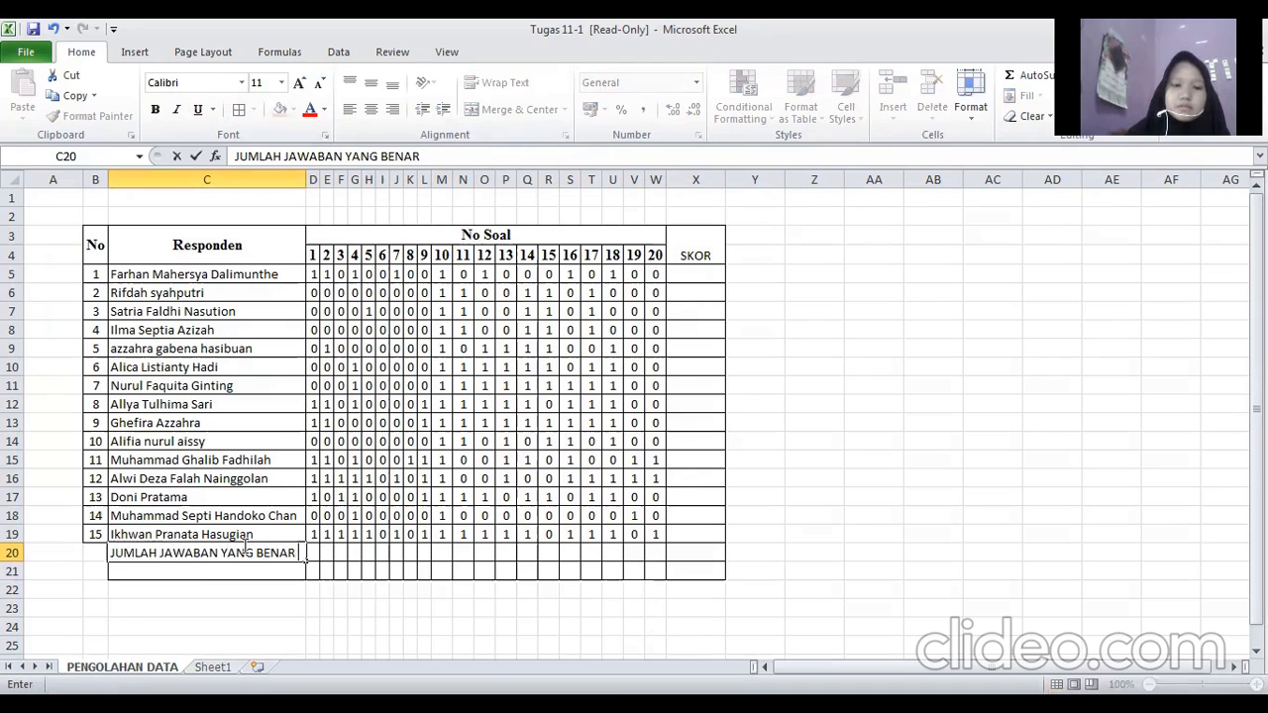
pyautogui.click(201, 587)
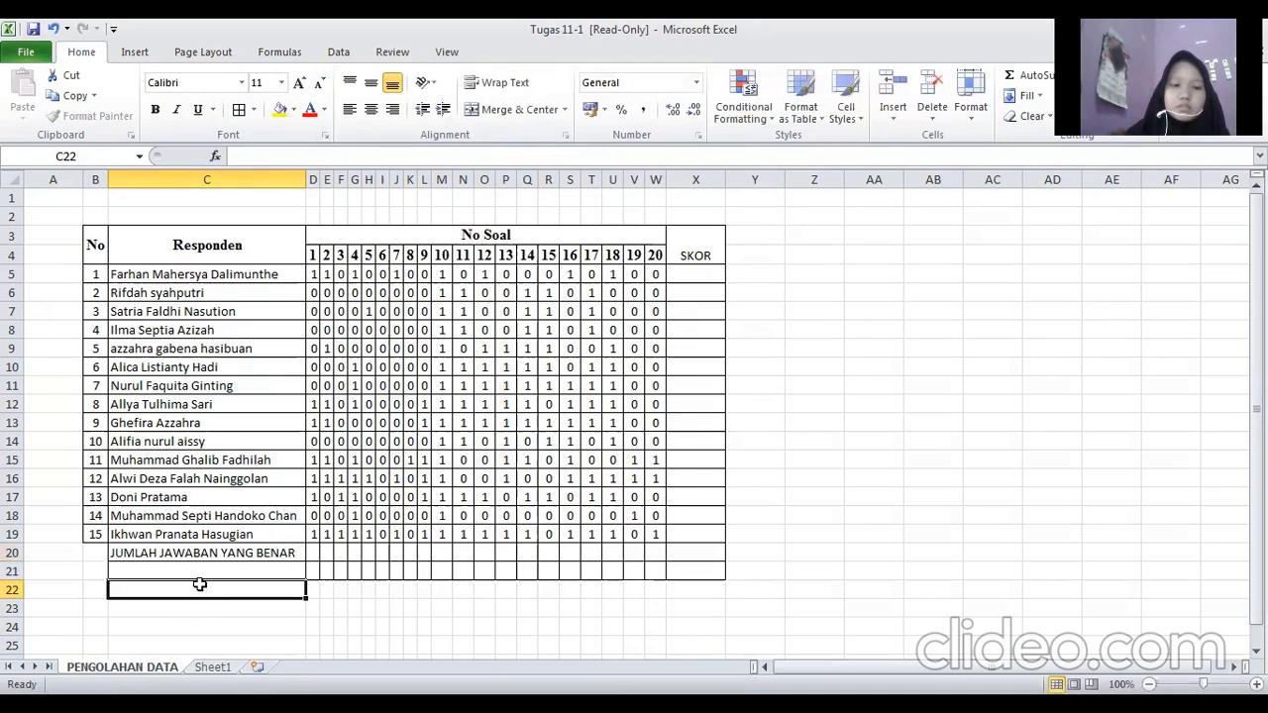
# Enter the label "JUMLAH JAWABAN YANG SALAH" in cell C21.
pyautogui.click(203, 574)
pyautogui.write('JUMLAH JA')
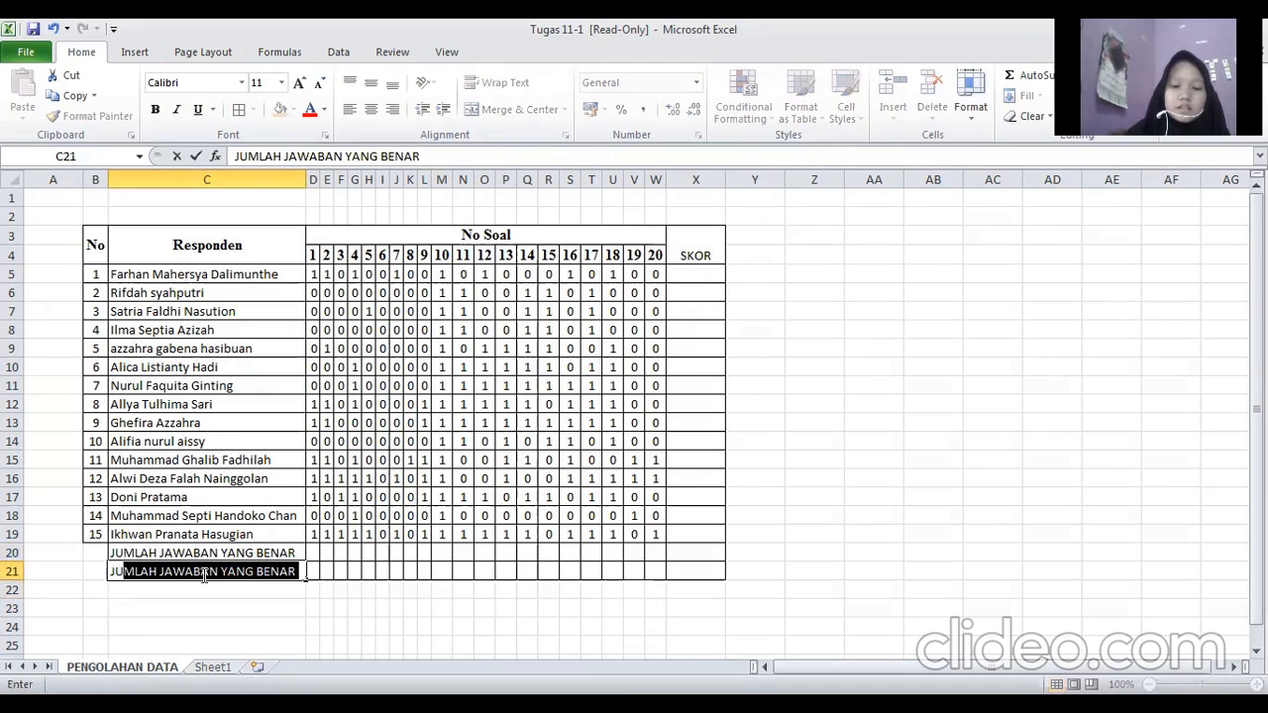
pyautogui.write('WABAN YANG S')
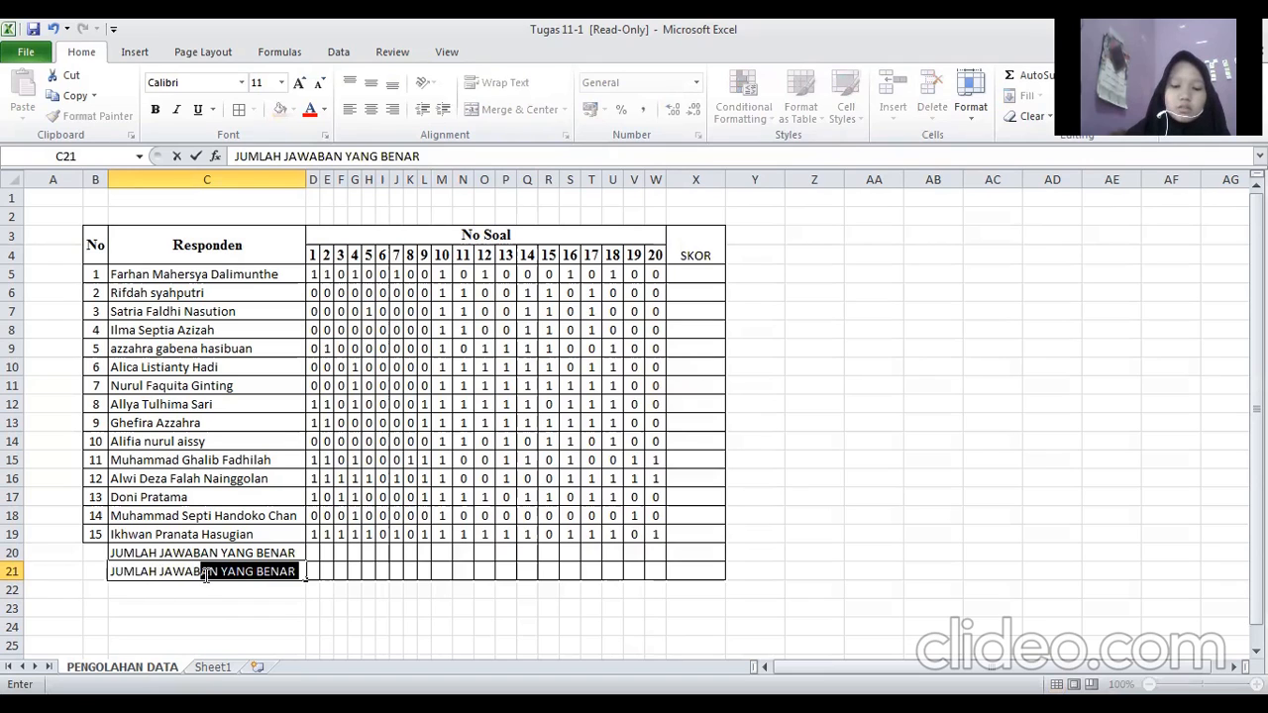
pyautogui.write('ALAH')
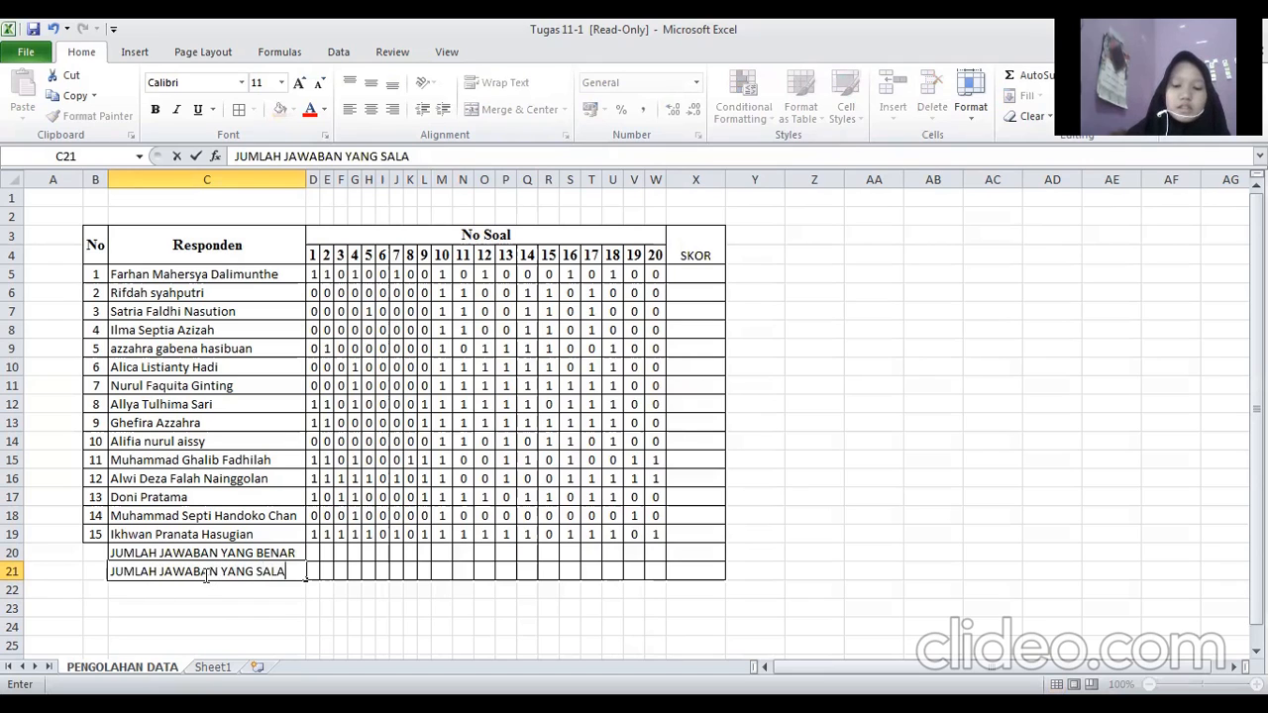
# Calculate the first respondent's score in X5 with the formula =SUM(D5:W5).
pyautogui.click(711, 272)
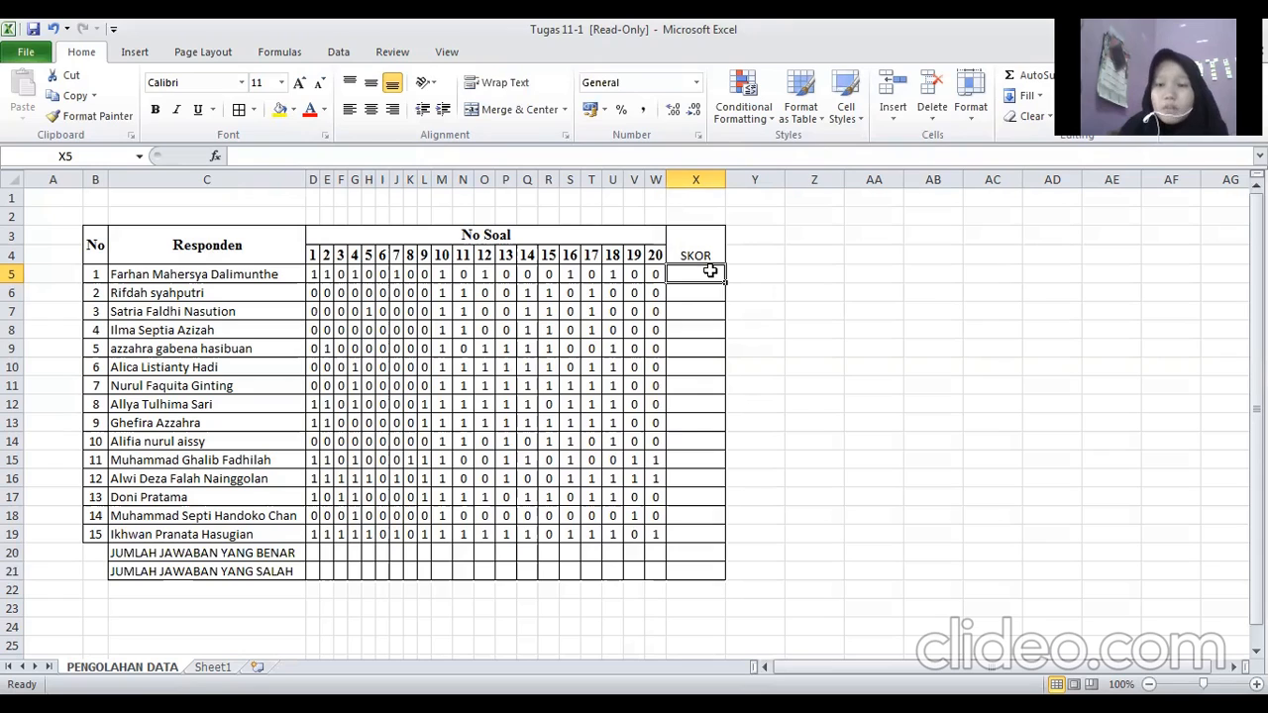
pyautogui.write('=')
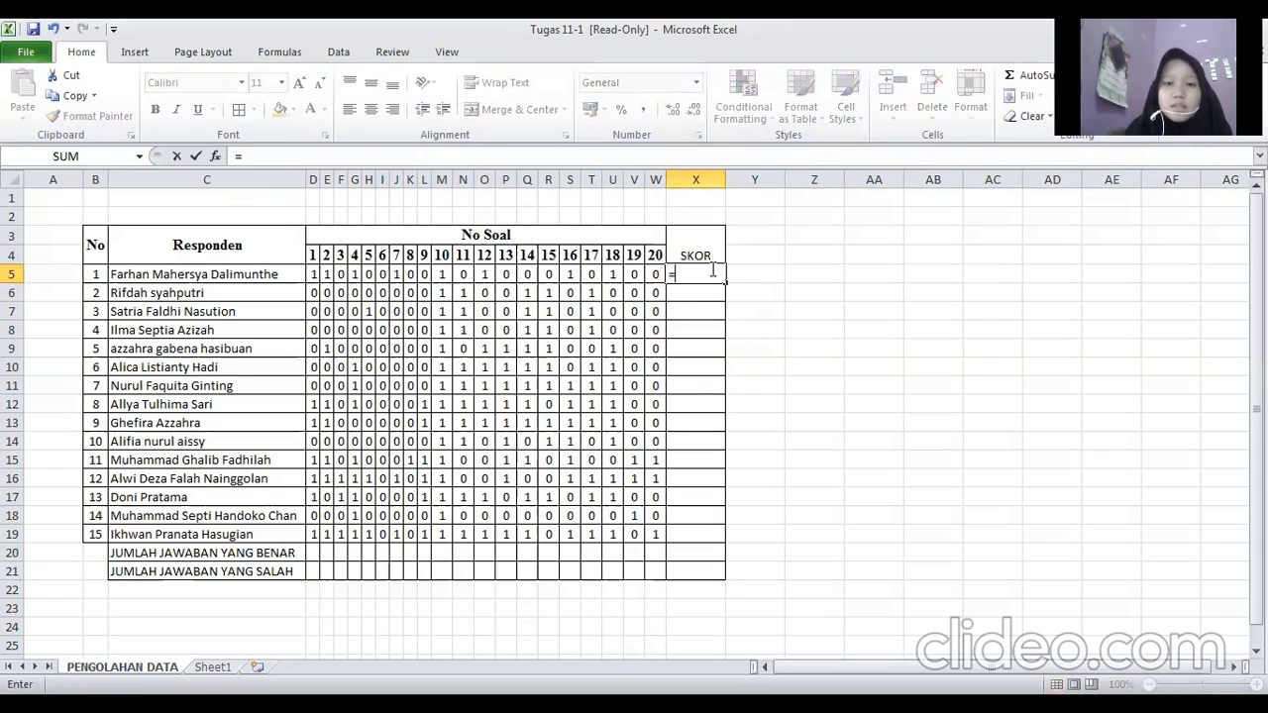
pyautogui.write('SUM')
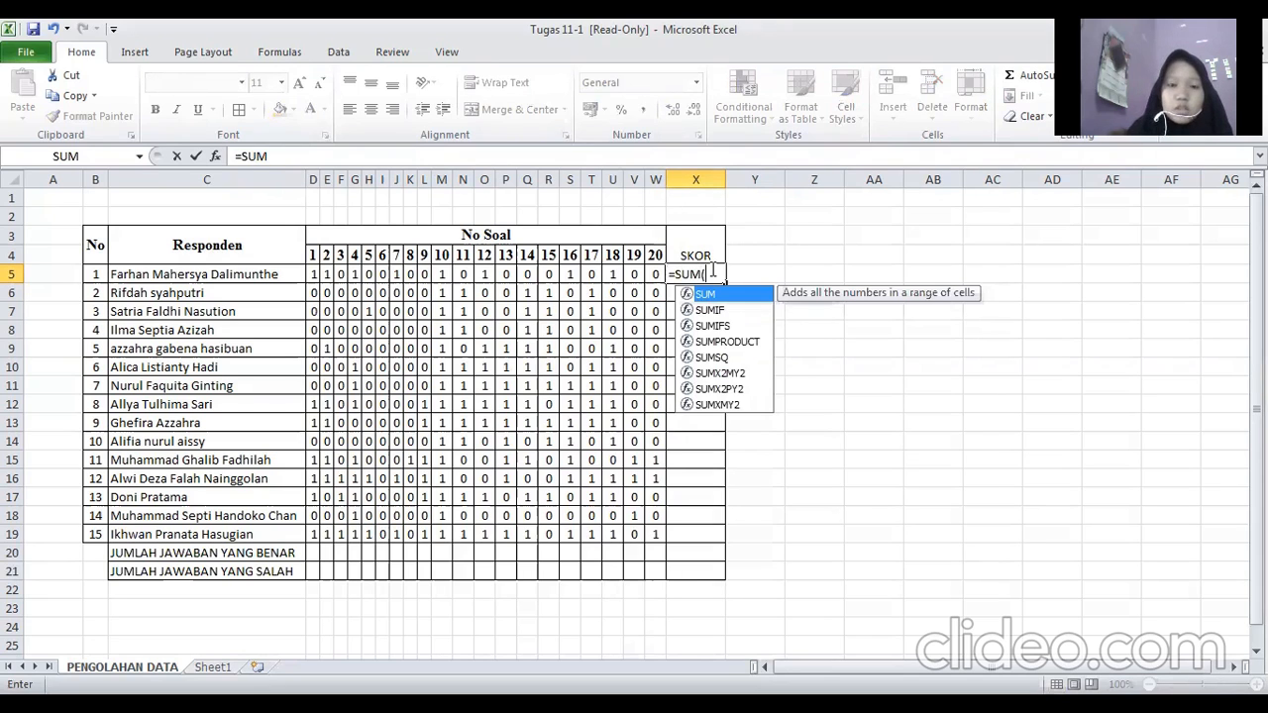
pyautogui.write('(')
pyautogui.click(312, 277)
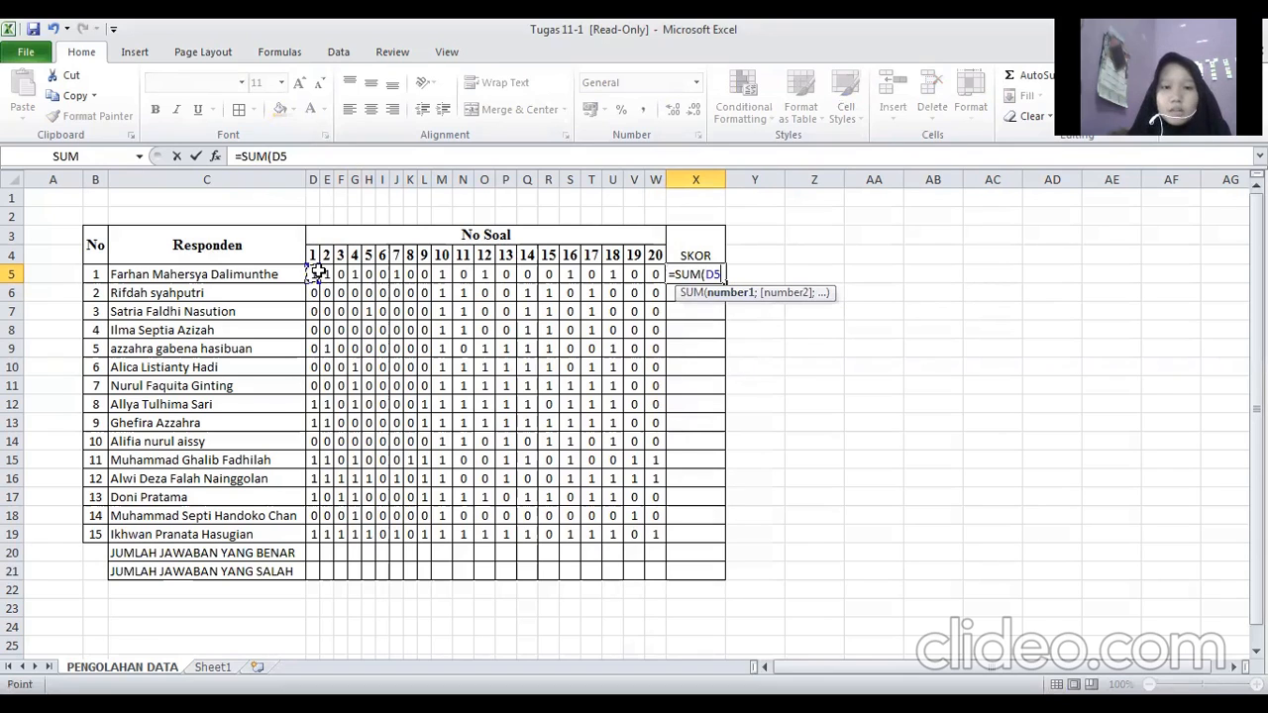
pyautogui.moveTo(318, 274); pyautogui.dragTo(655, 274)
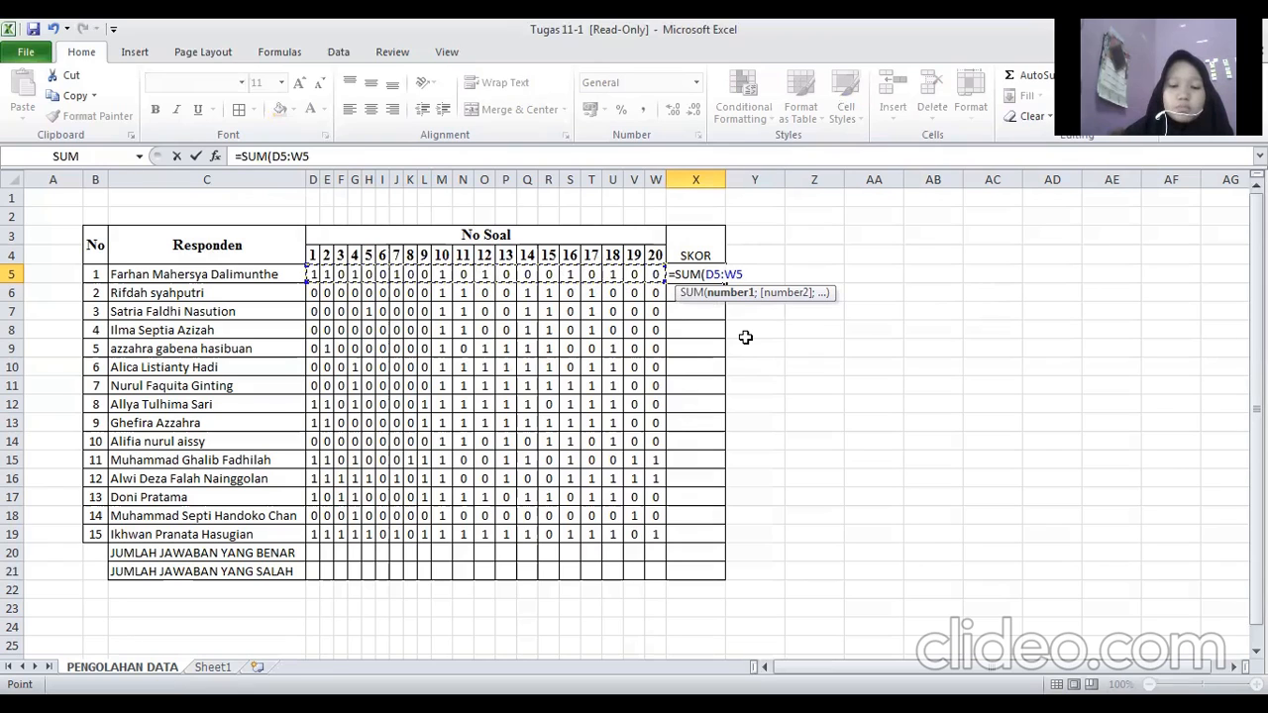
pyautogui.write(')')
pyautogui.press('Return')
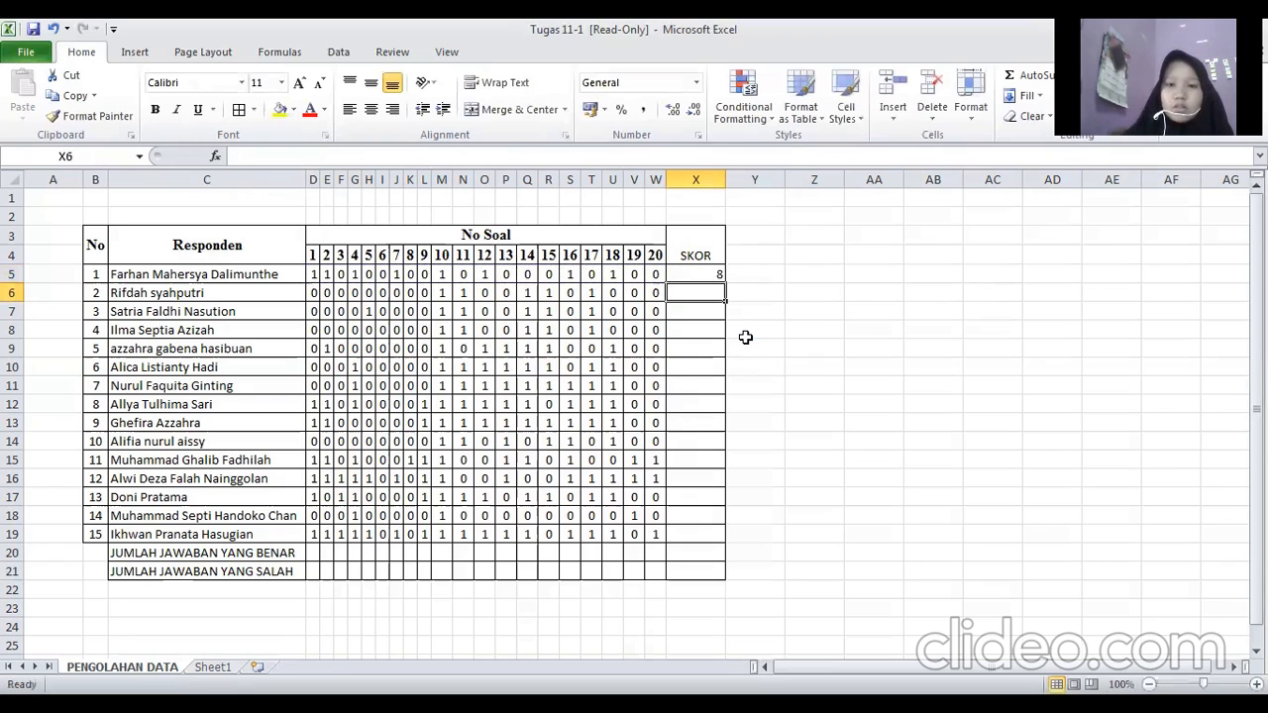
# Fill the score formula from X5 down to X19 for all the remaining respondents.
pyautogui.click(697, 273)
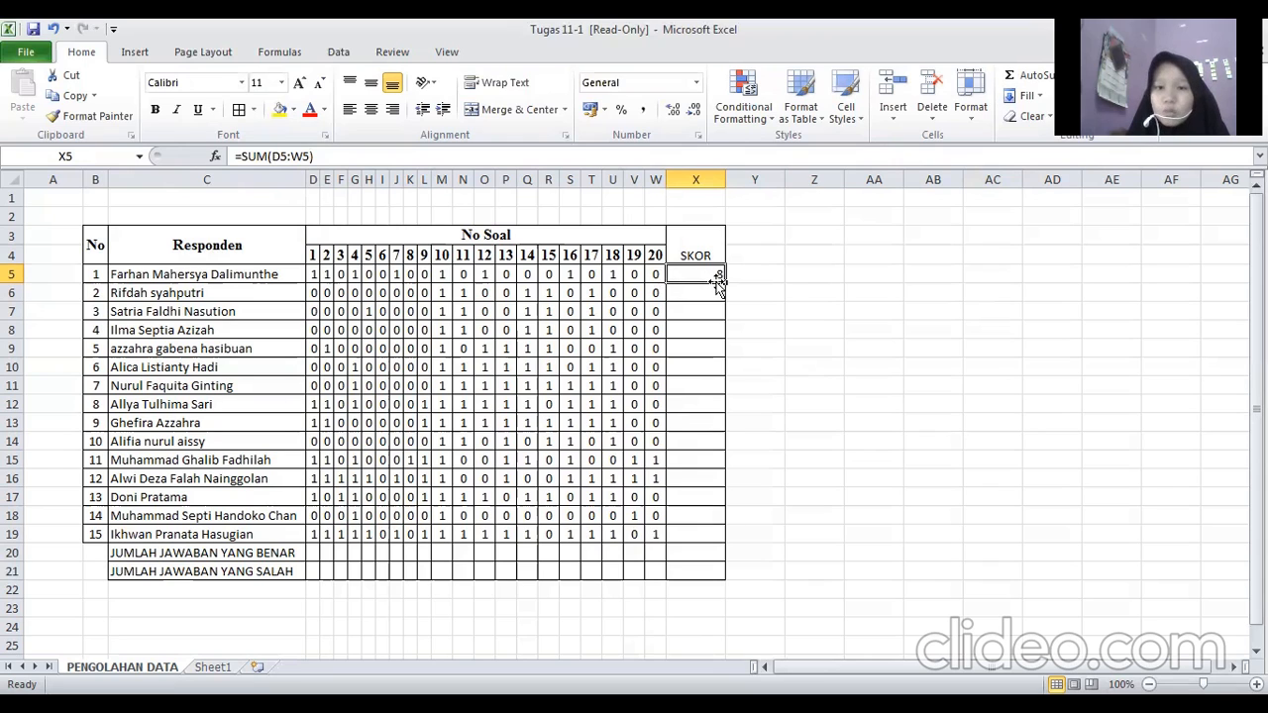
pyautogui.moveTo(724, 280); pyautogui.dragTo(731, 546)
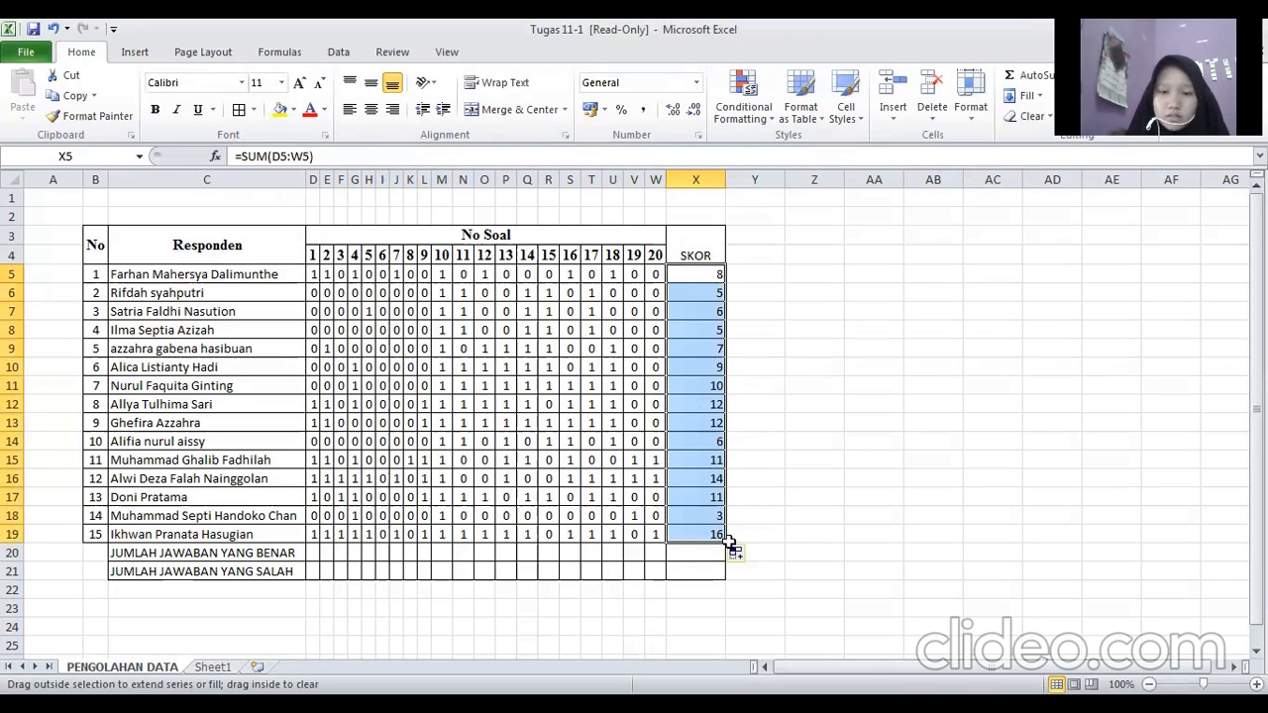
pyautogui.click(817, 424)
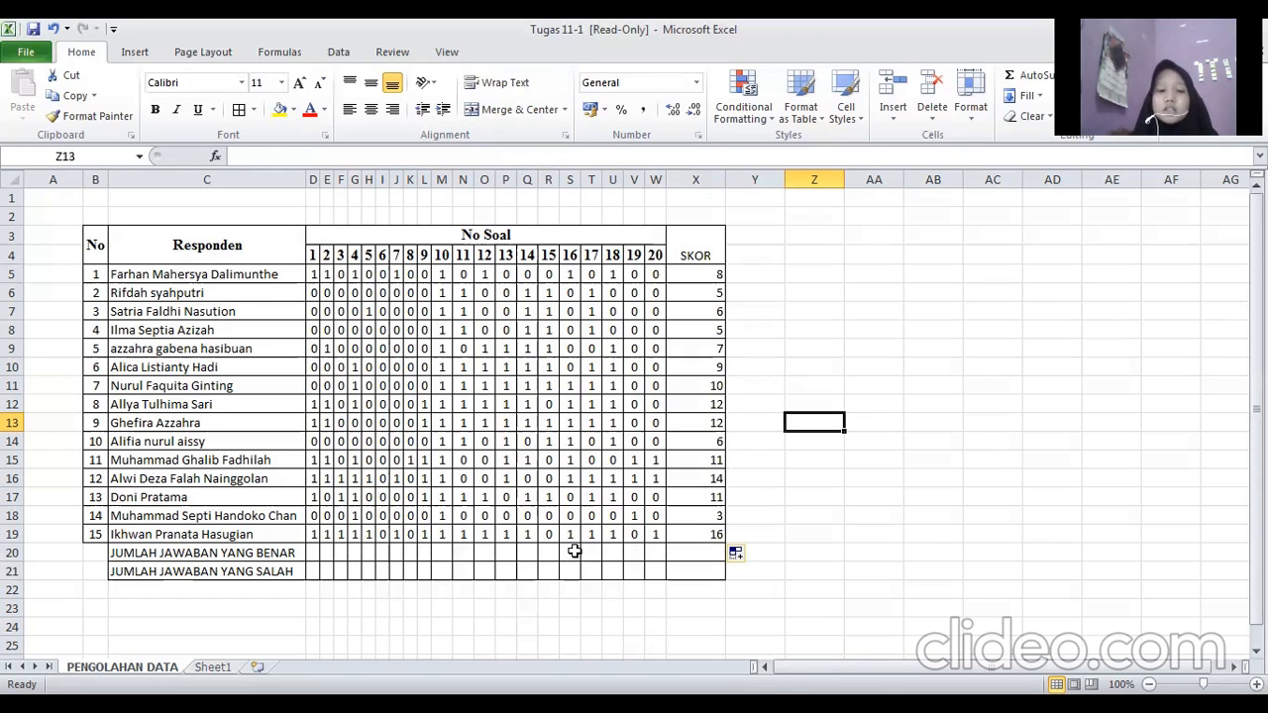
# Calculate question 1's number of correct answers in D20 with =SUM(D5:D19) and fill the formula across to W20.
pyautogui.click(313, 554)
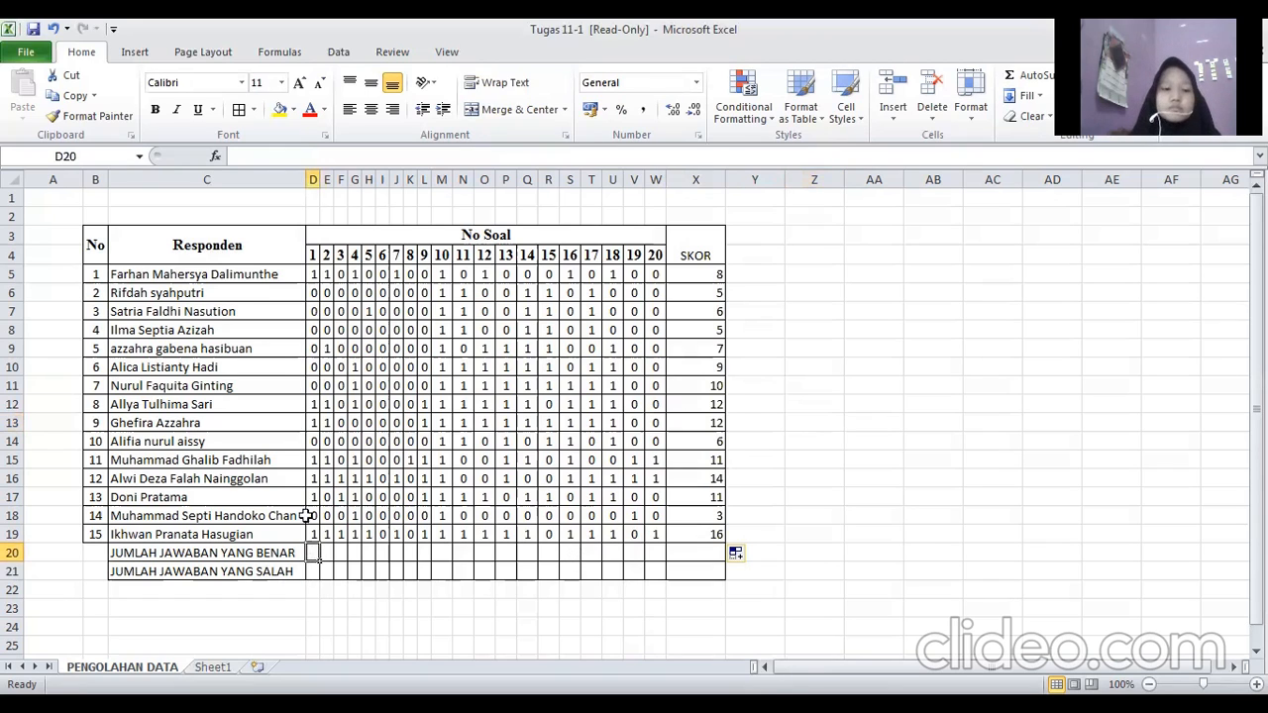
pyautogui.click(314, 279)
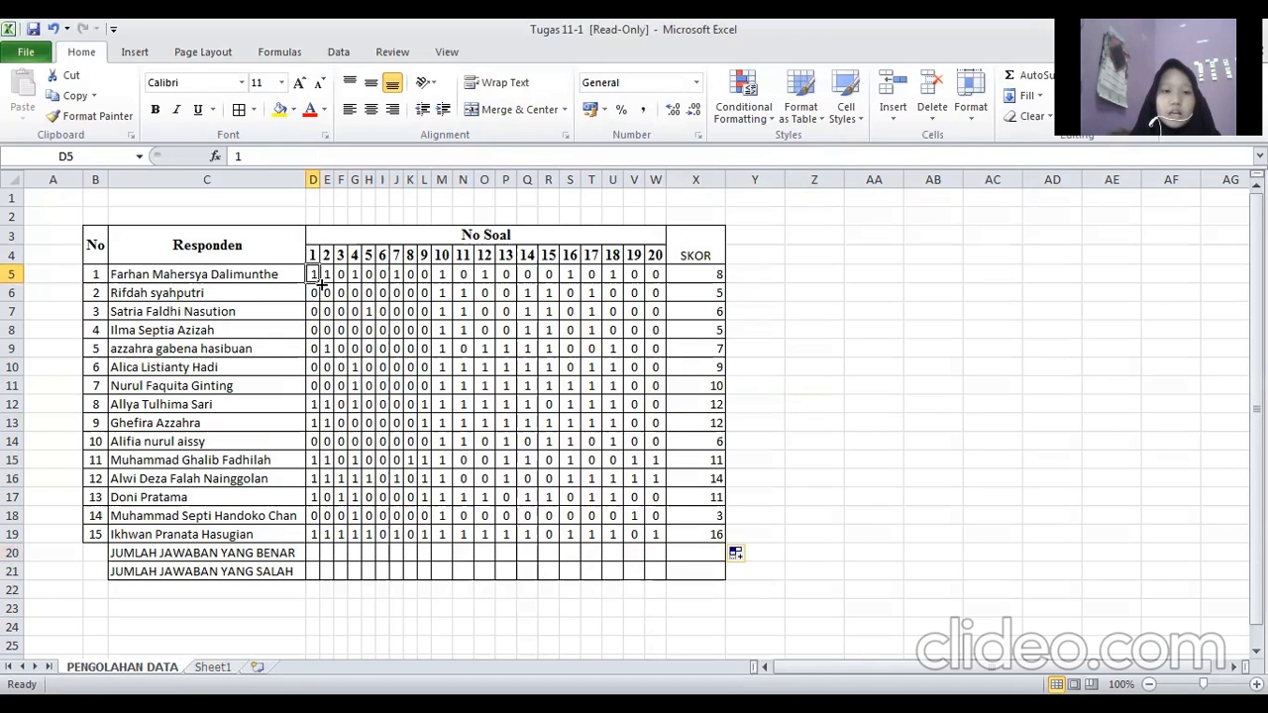
pyautogui.click(312, 553)
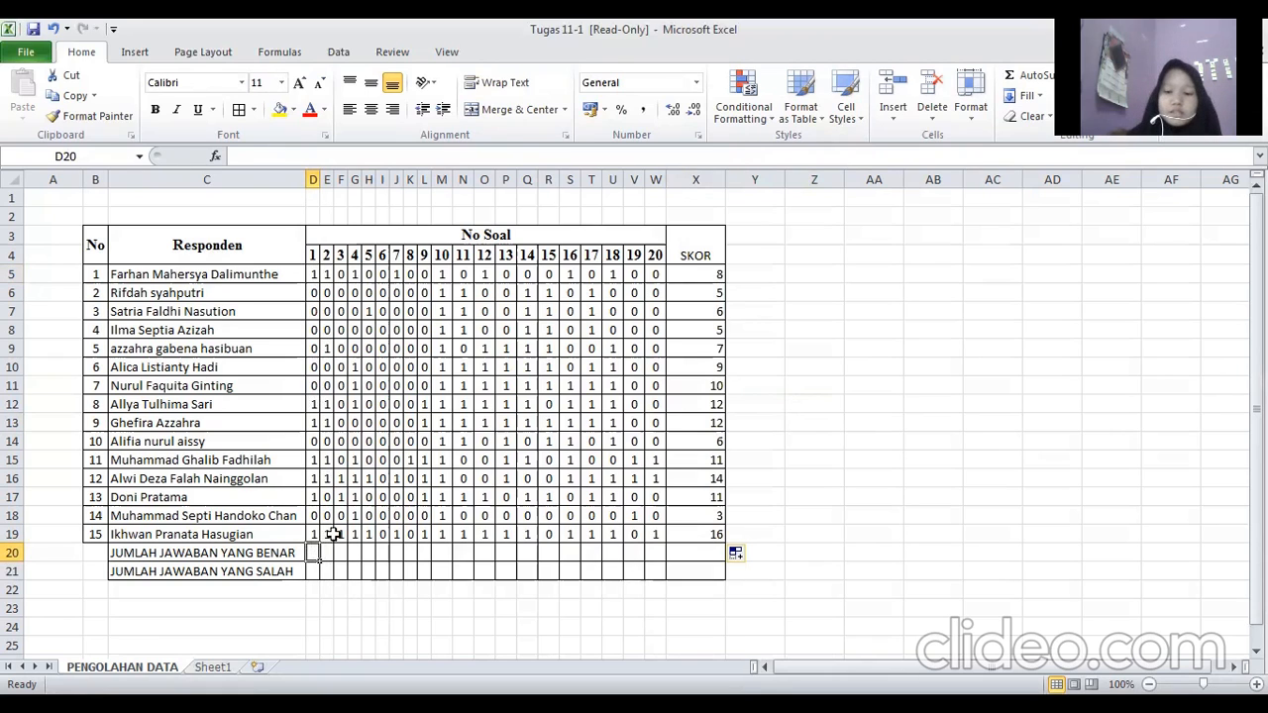
pyautogui.write('=')
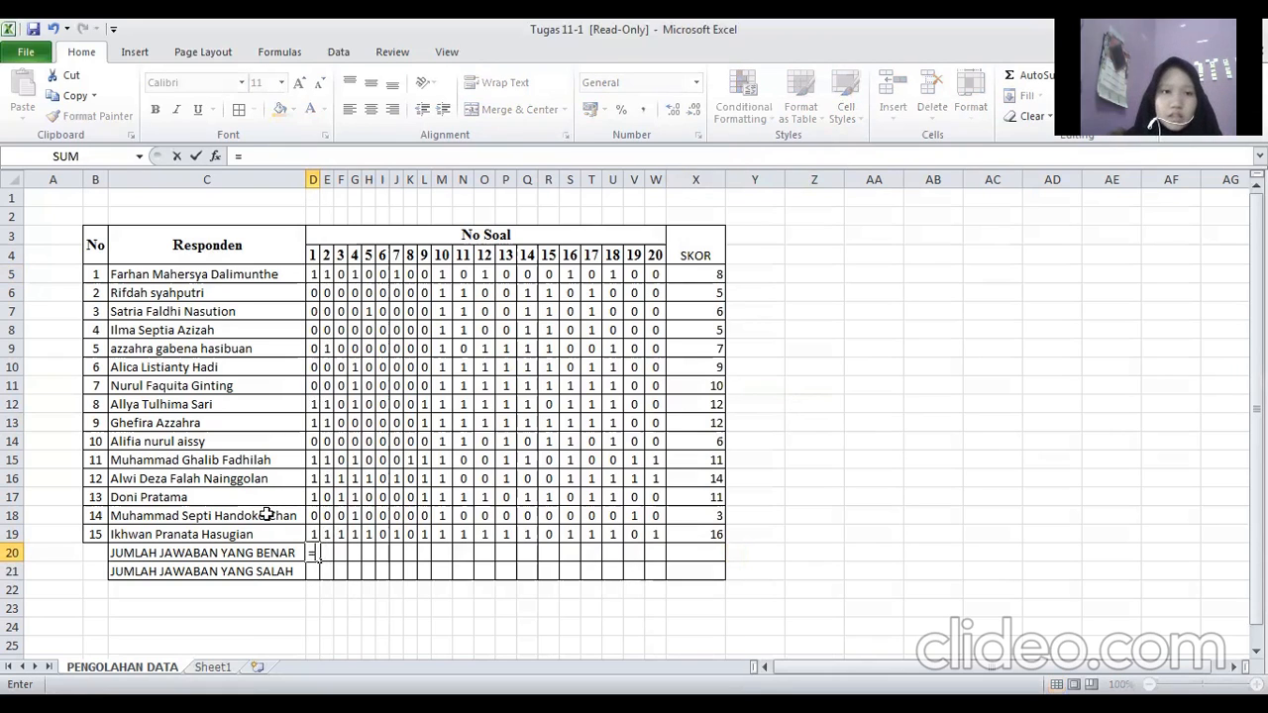
pyautogui.write('S')
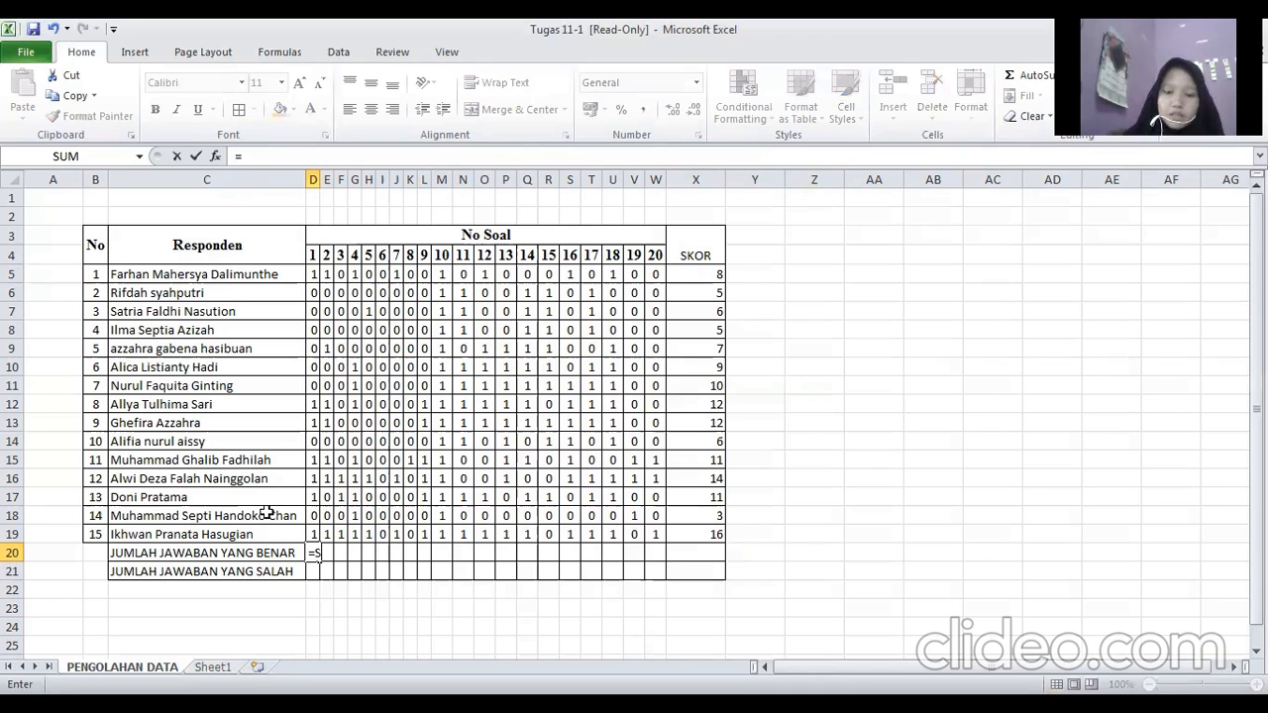
pyautogui.write('UM(')
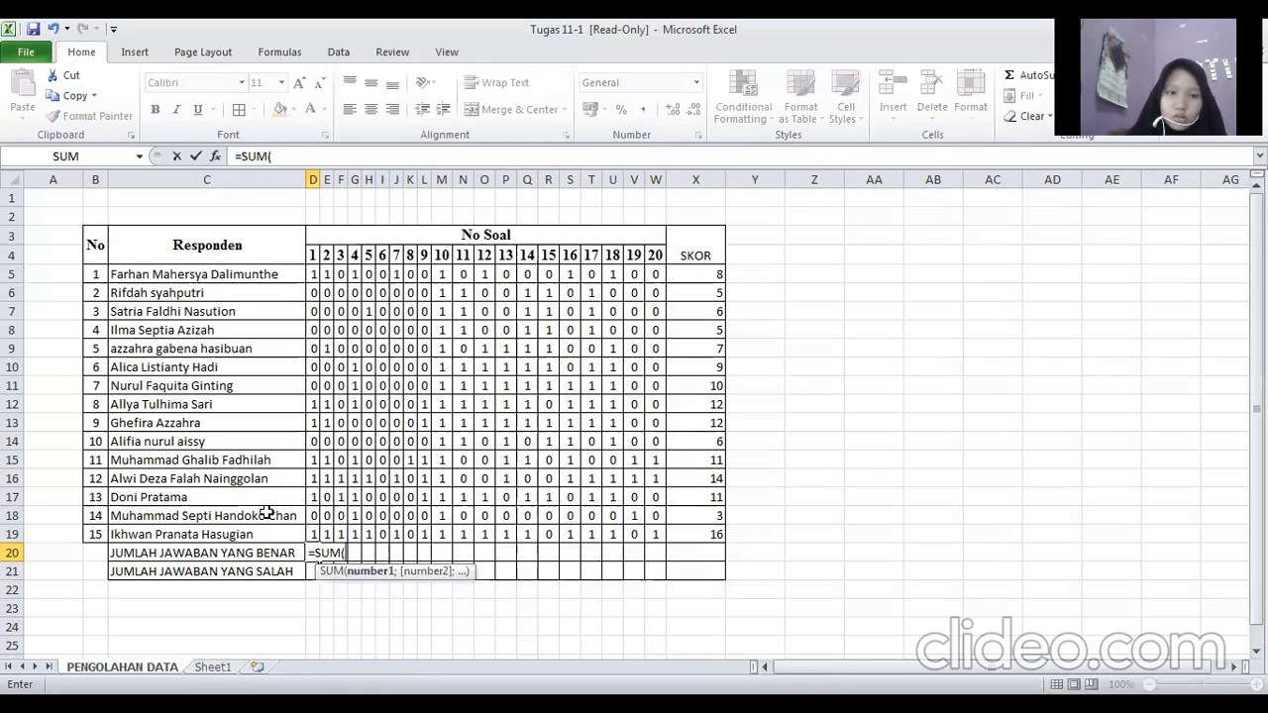
pyautogui.click(313, 274)
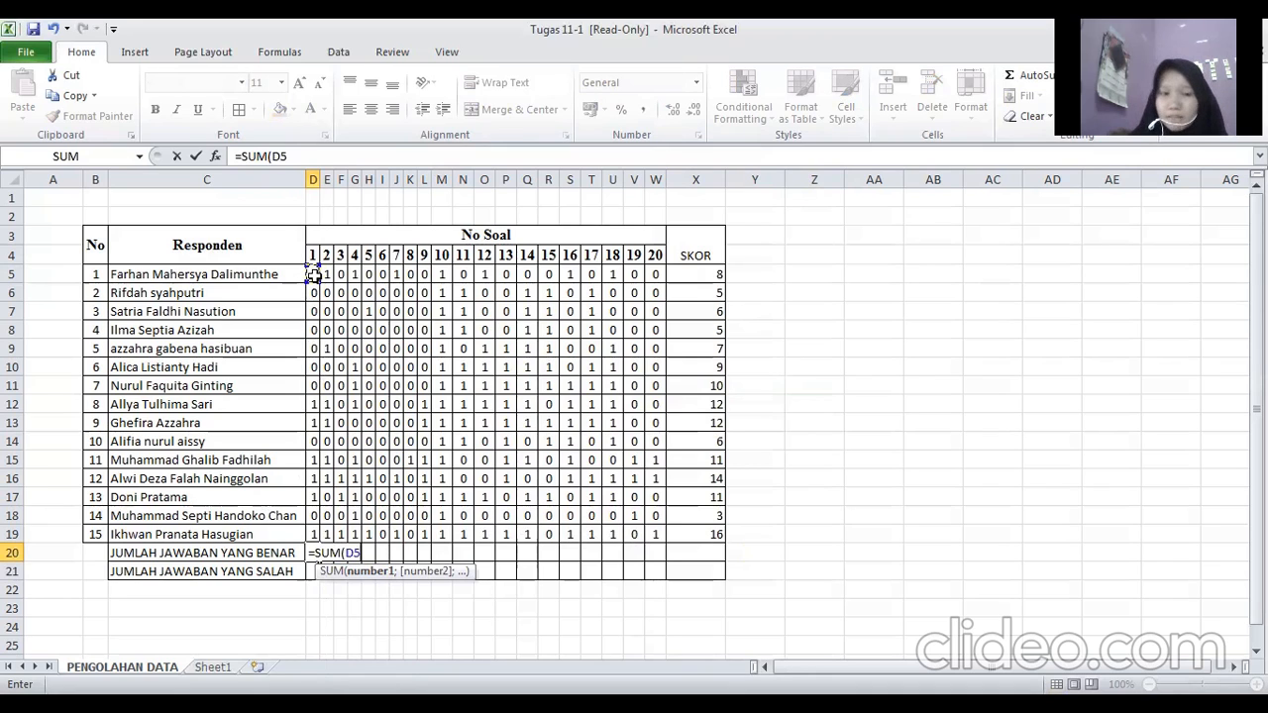
pyautogui.moveTo(314, 281); pyautogui.dragTo(317, 535)
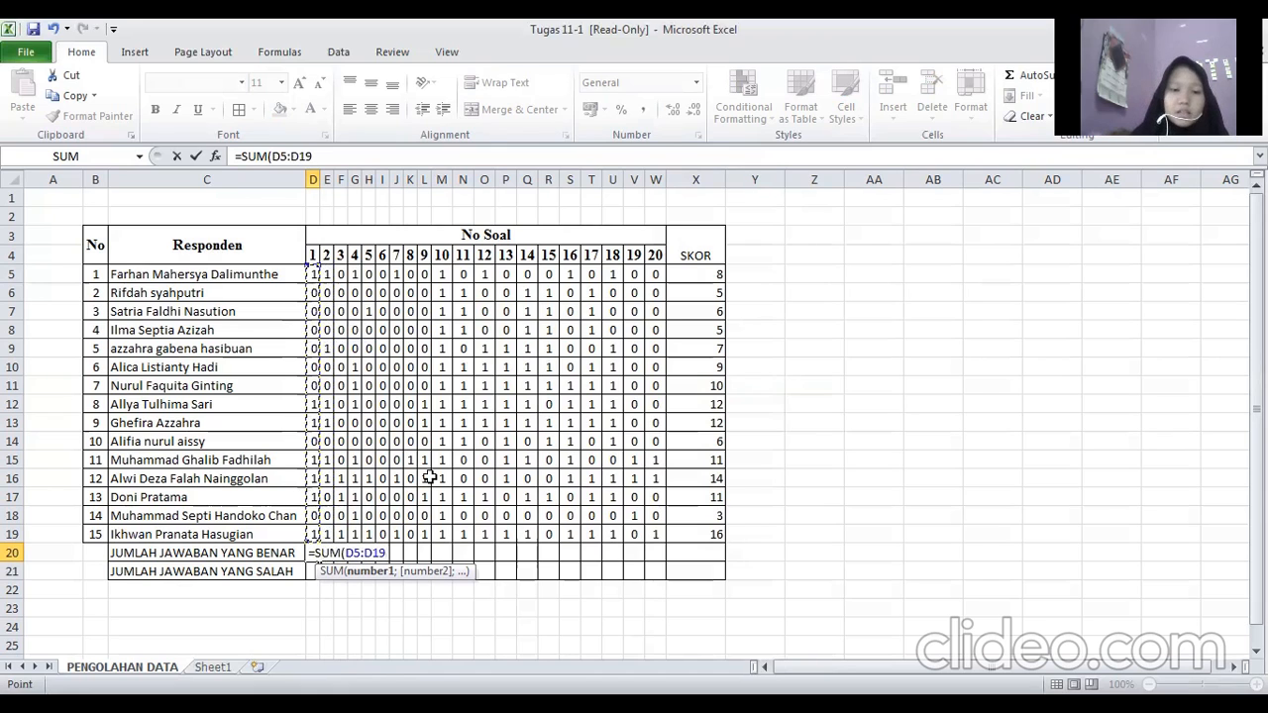
pyautogui.write(')')
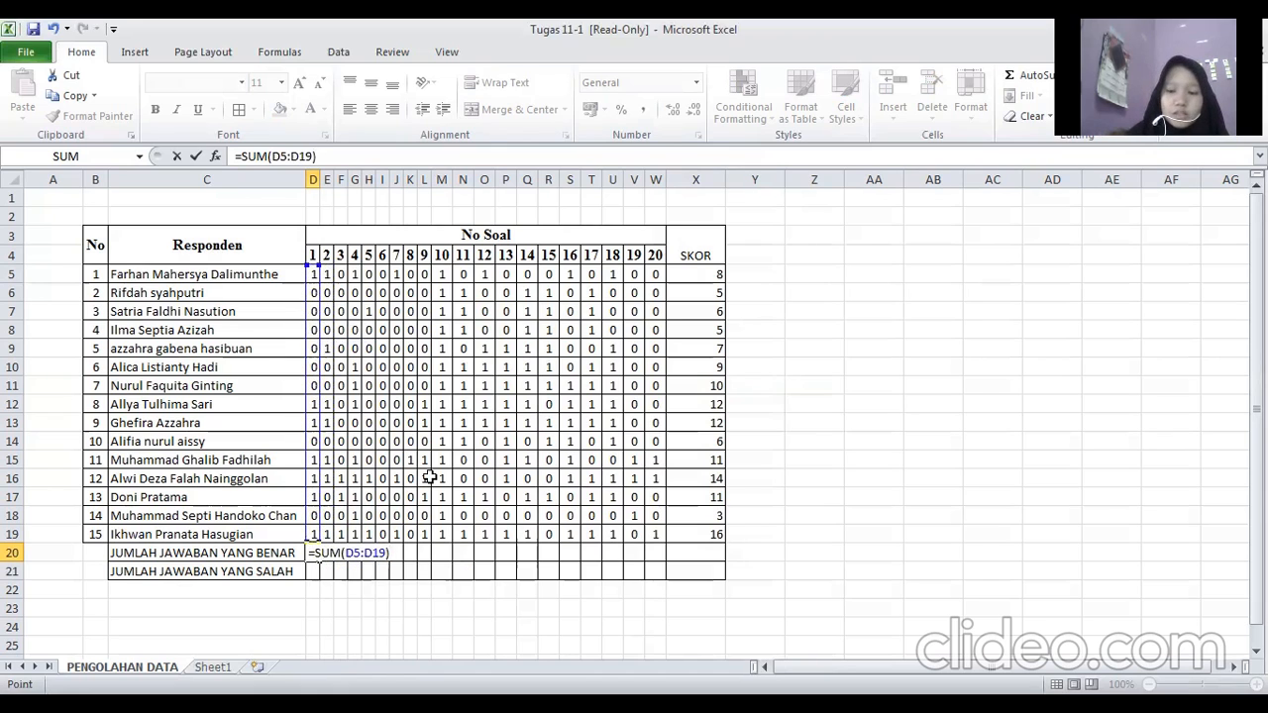
pyautogui.press('Return')
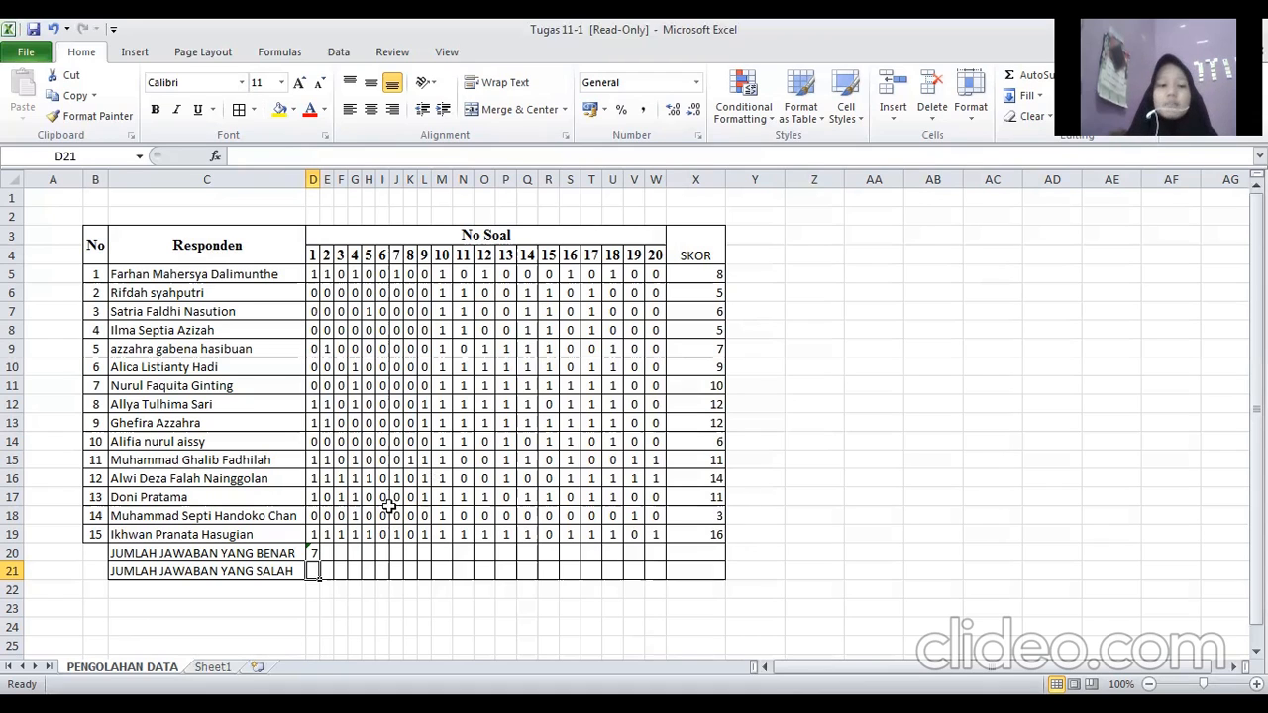
pyautogui.click(315, 555)
pyautogui.moveTo(317, 561); pyautogui.dragTo(661, 556)
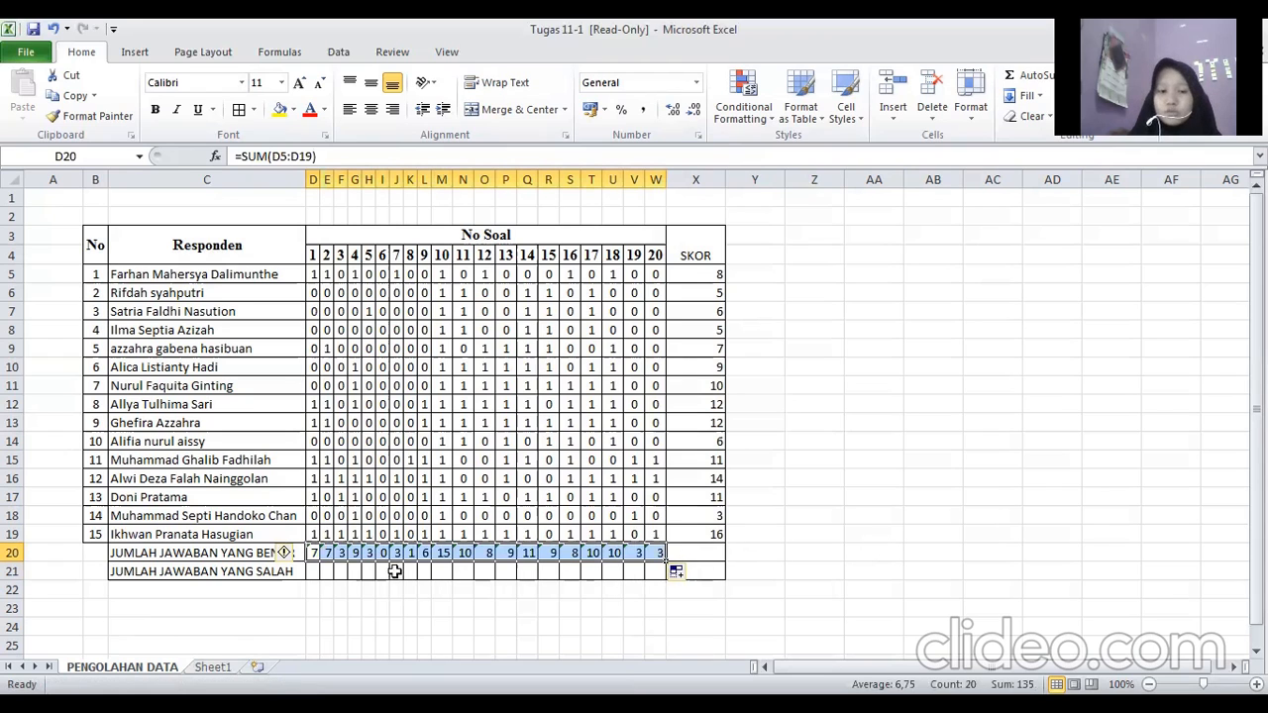
# Enter =15 in D21 on the JUMLAH JAWABAN YANG SALAH row and widen column D slightly.
pyautogui.click(309, 573)
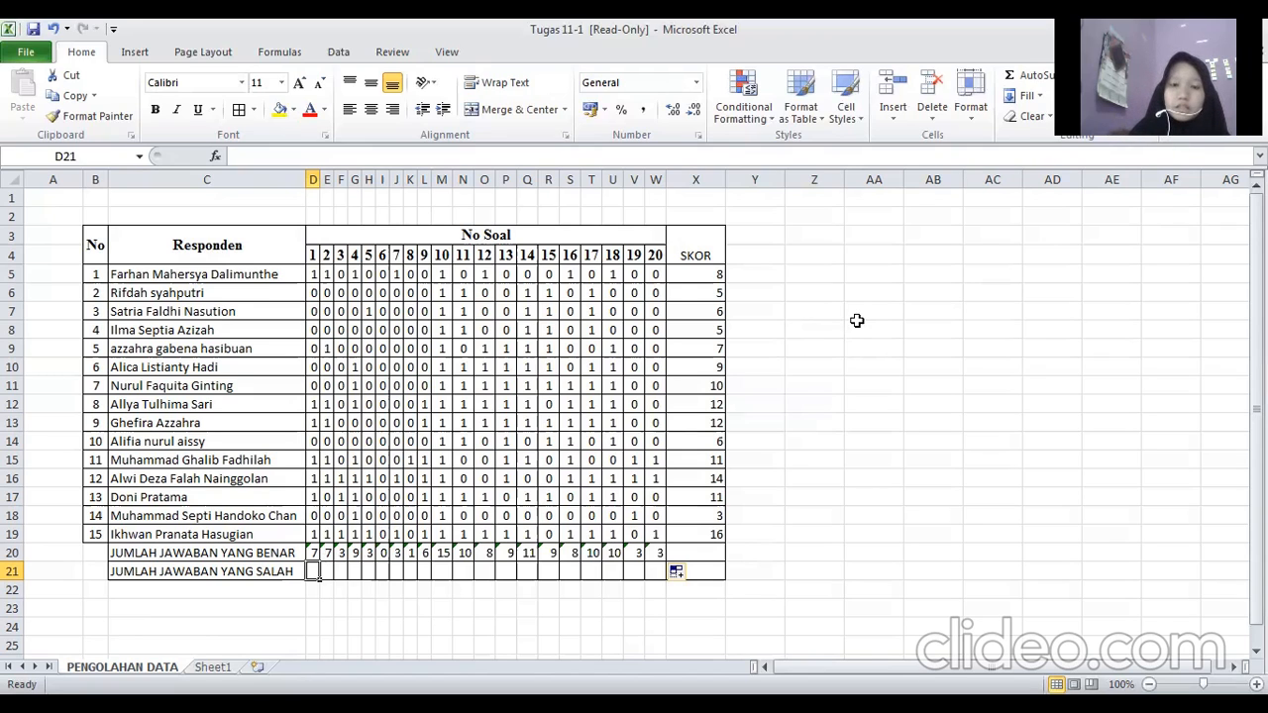
pyautogui.press('F2')
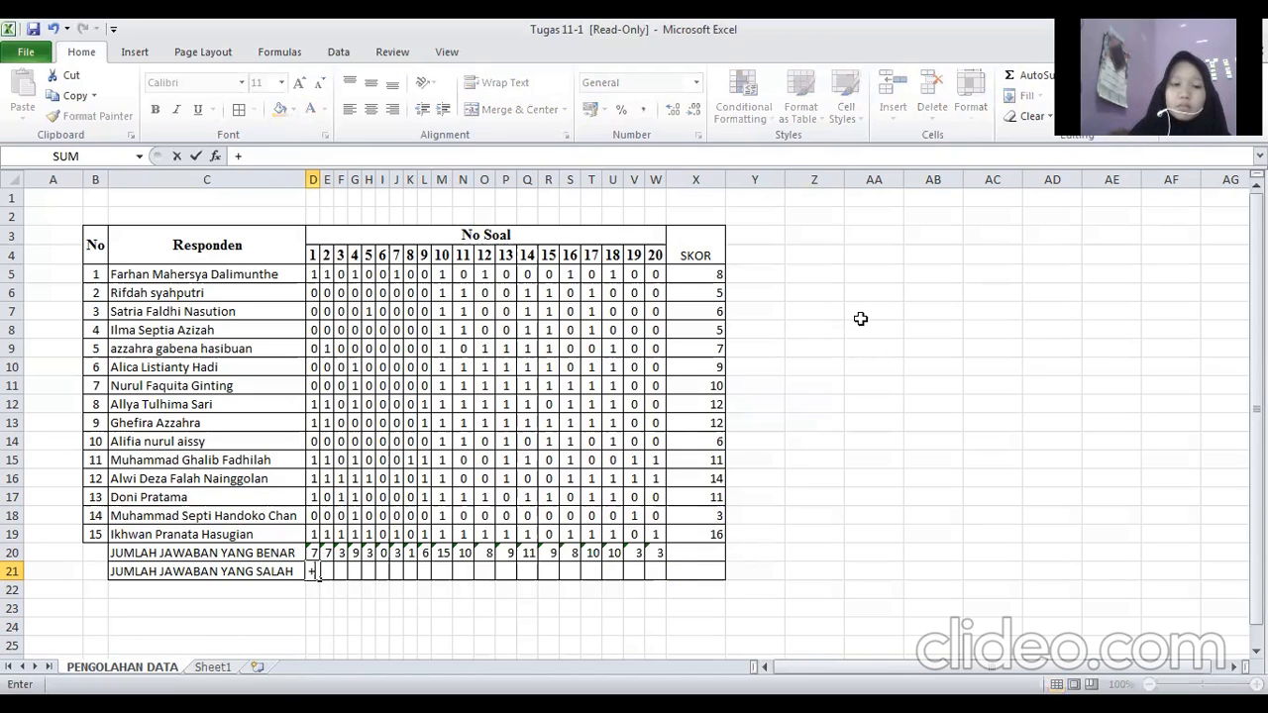
pyautogui.write('=')
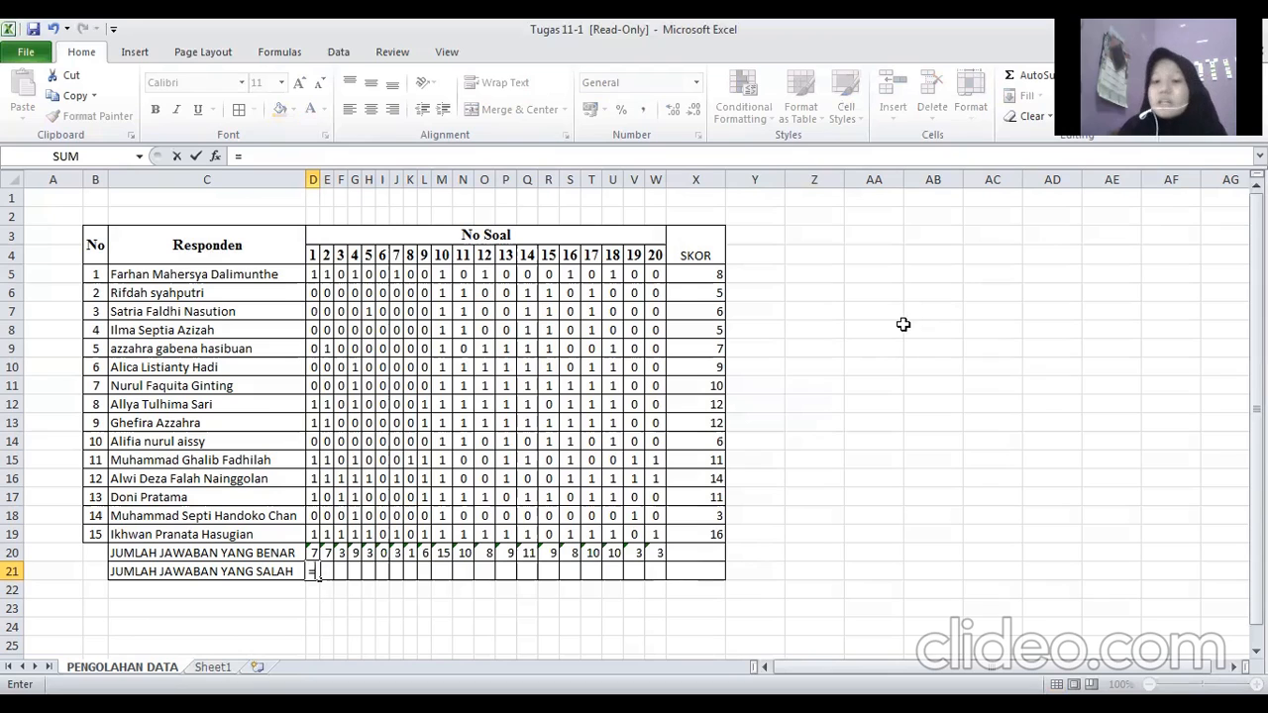
pyautogui.write('15')
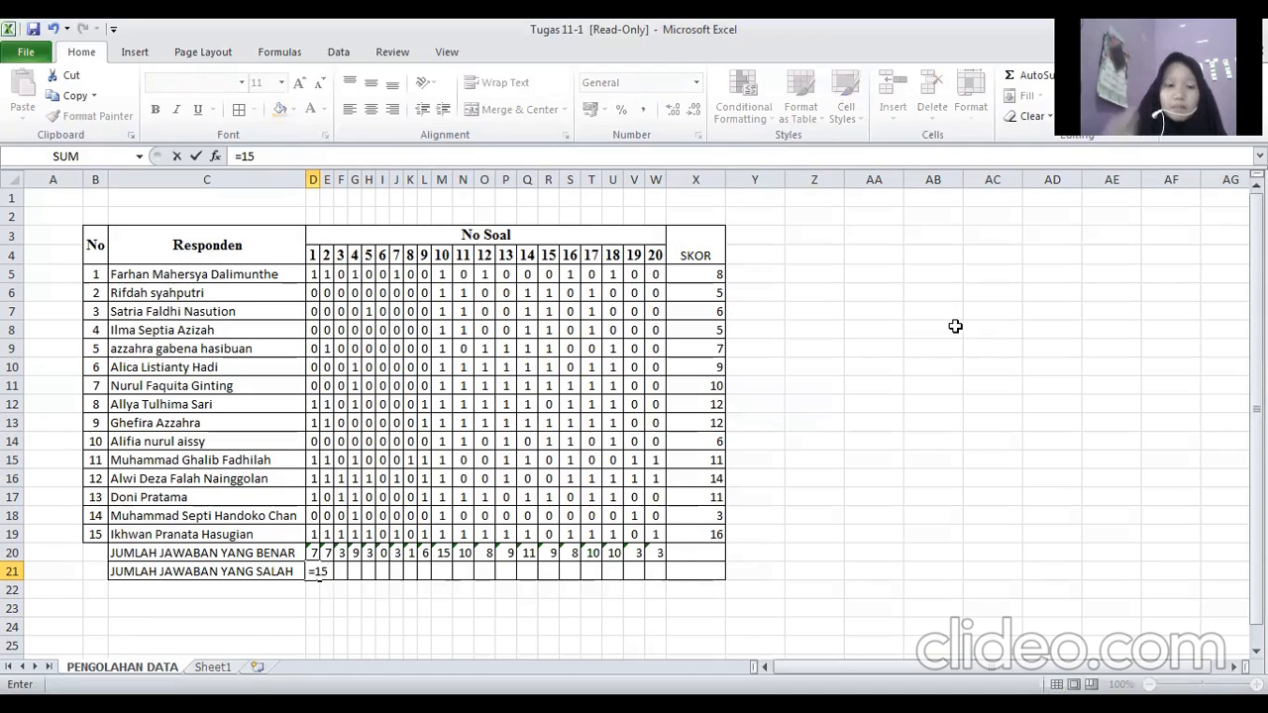
pyautogui.click(314, 553)
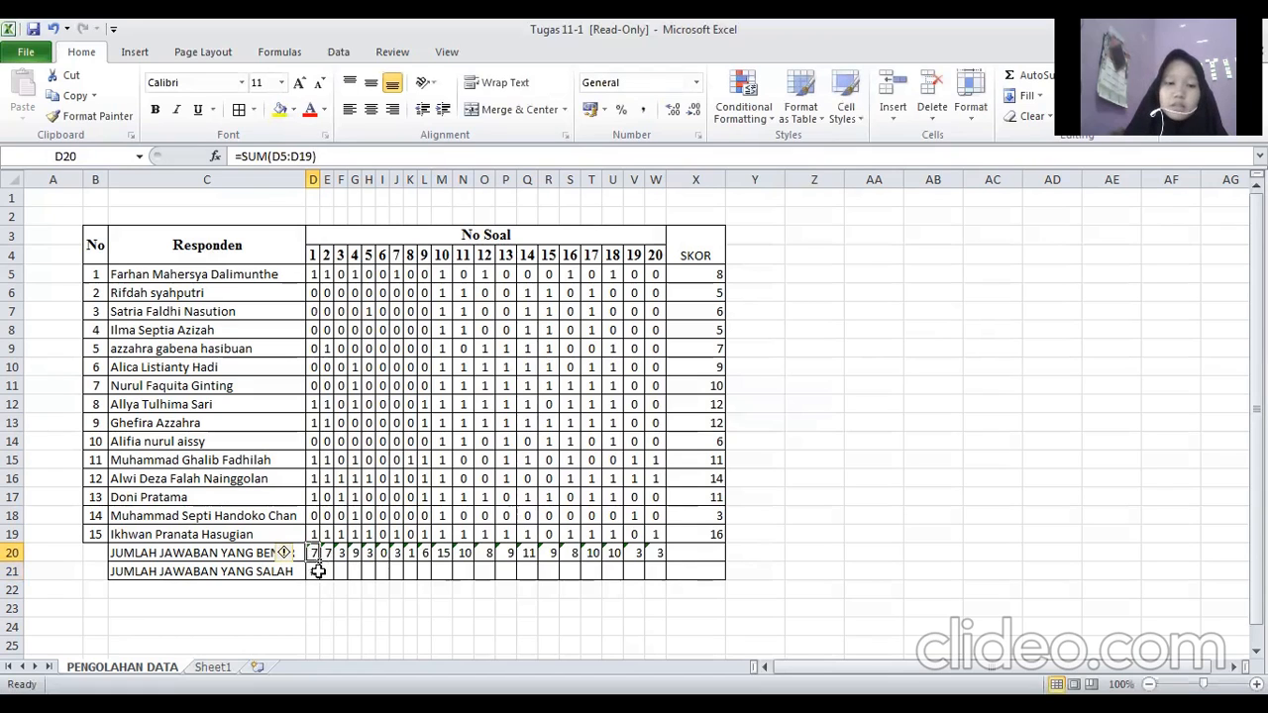
pyautogui.click(314, 572)
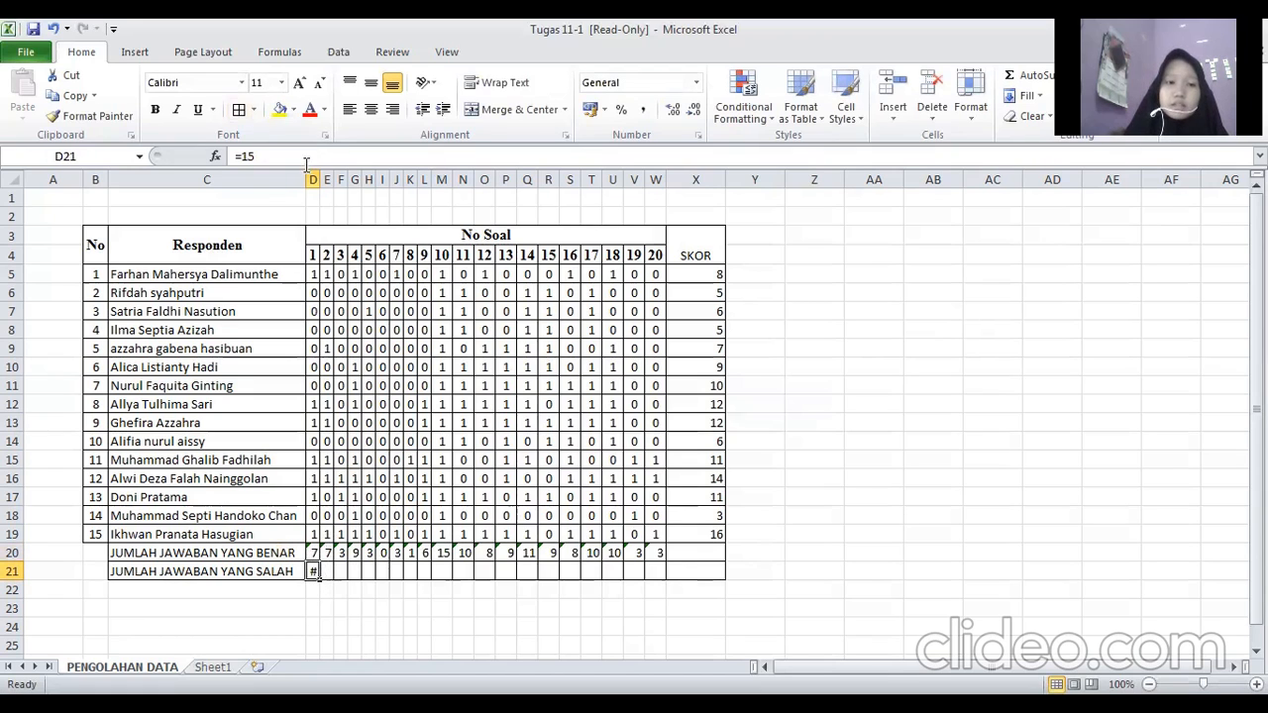
pyautogui.moveTo(320, 179); pyautogui.dragTo(328, 180)
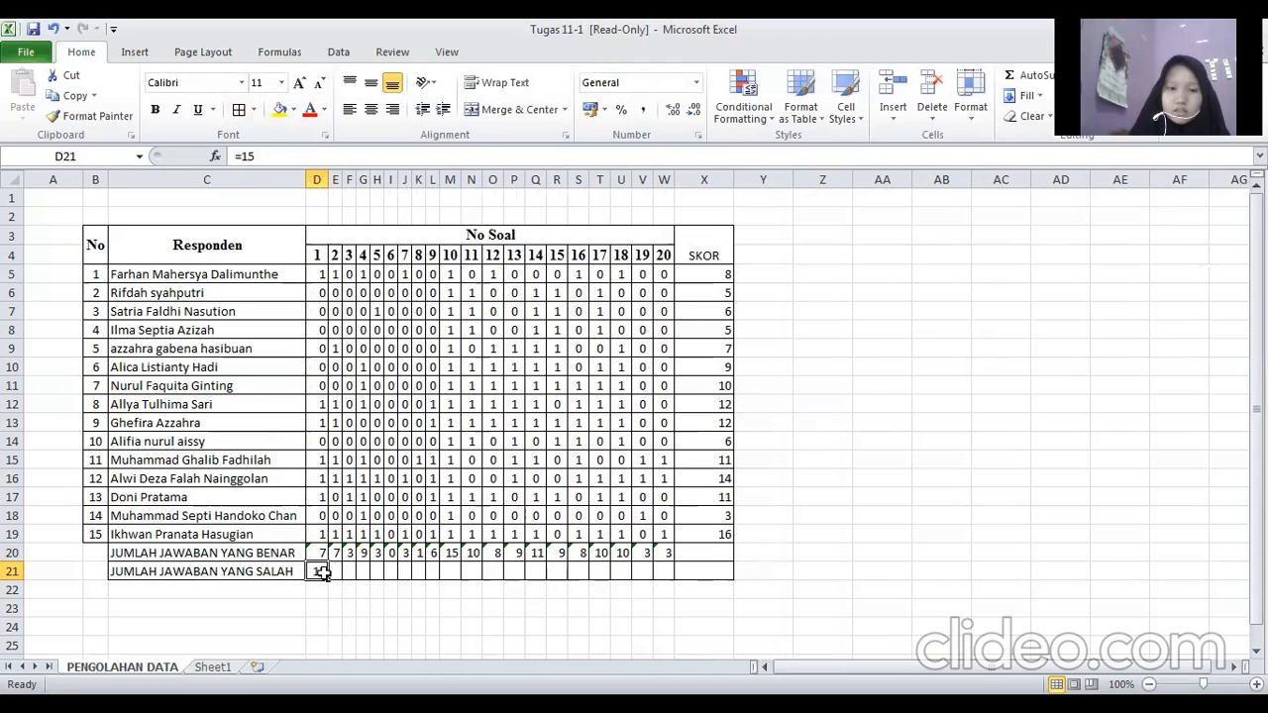
# Extend the formula in D21 to =15-D20 and fill it across to W21 for the remaining questions.
pyautogui.click(259, 156)
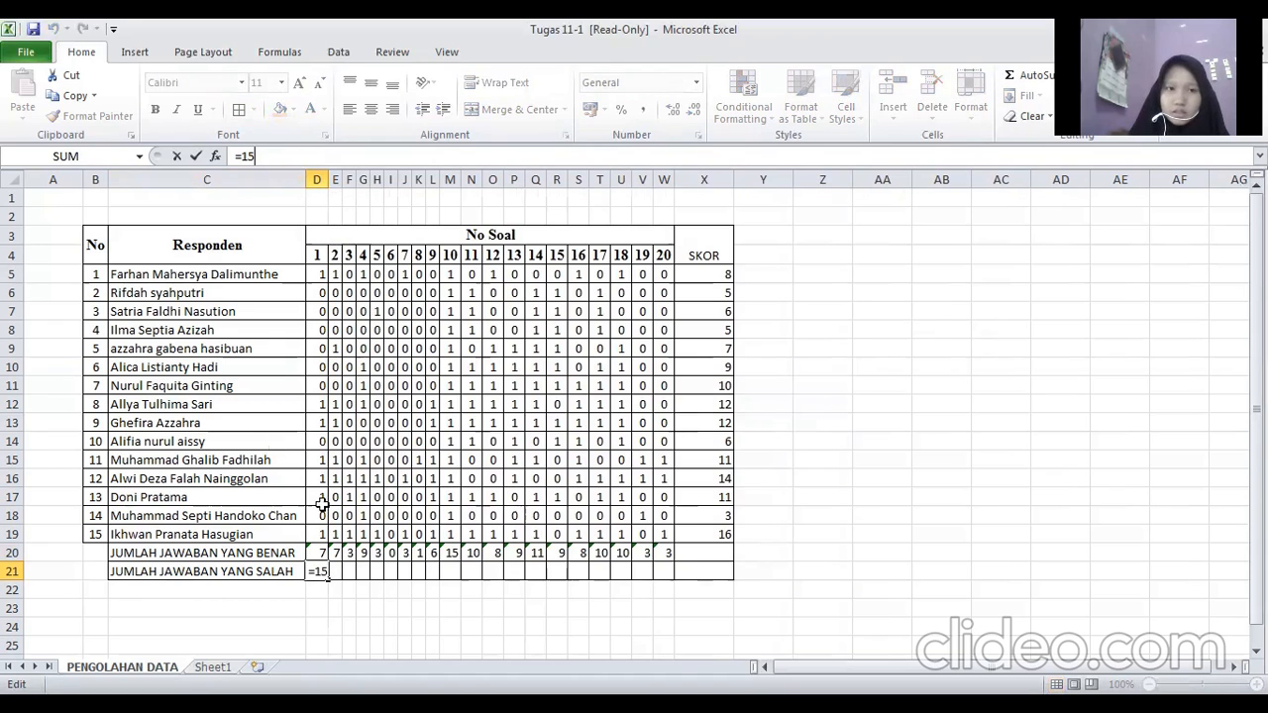
pyautogui.click(326, 553)
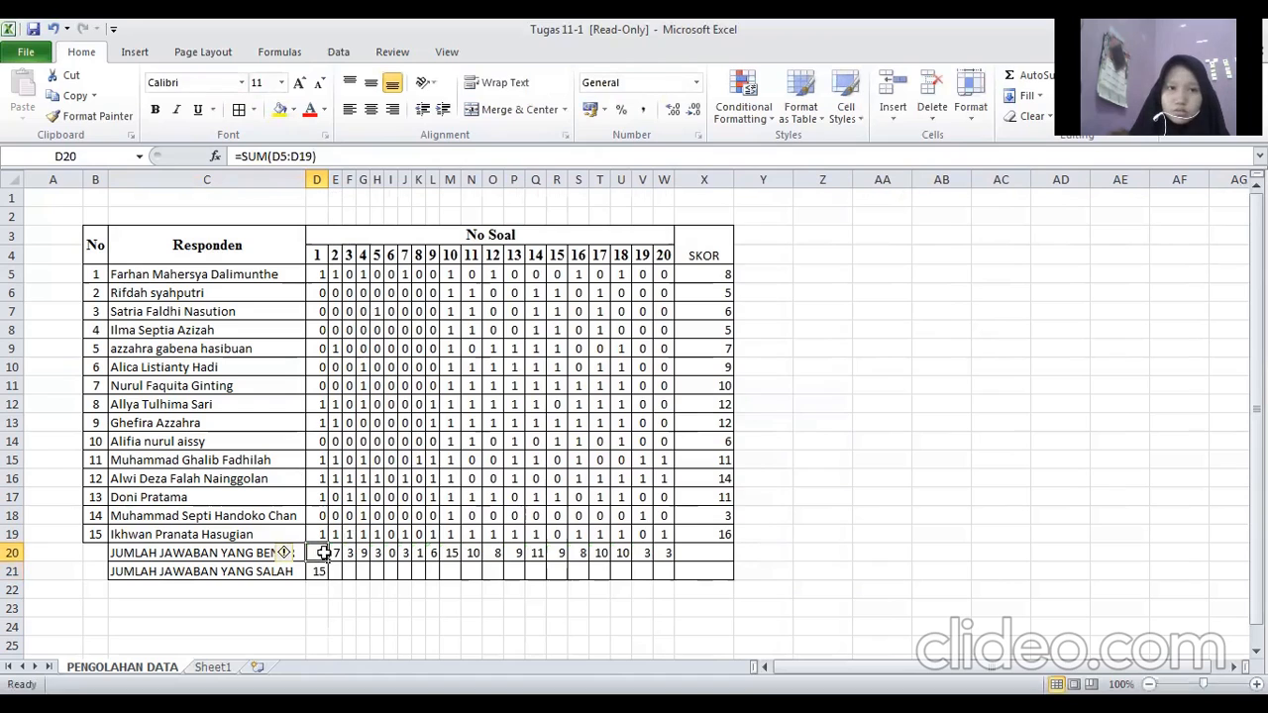
pyautogui.click(325, 572)
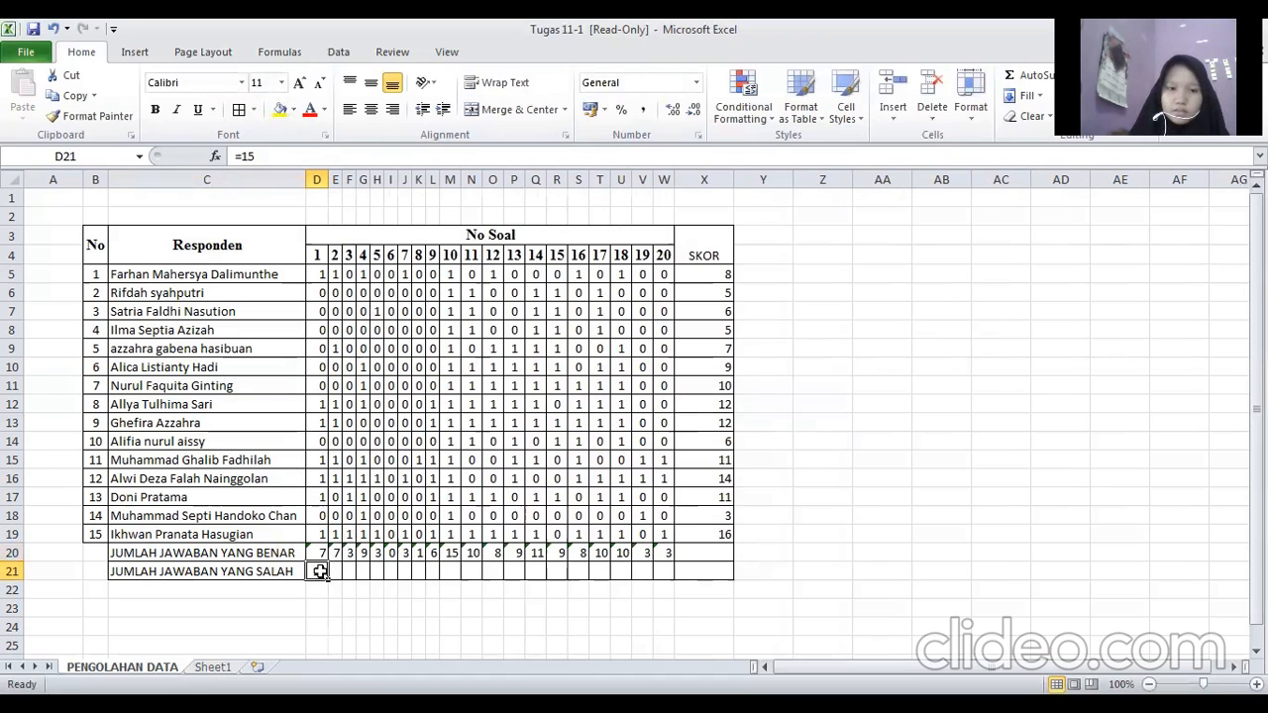
pyautogui.click(266, 157)
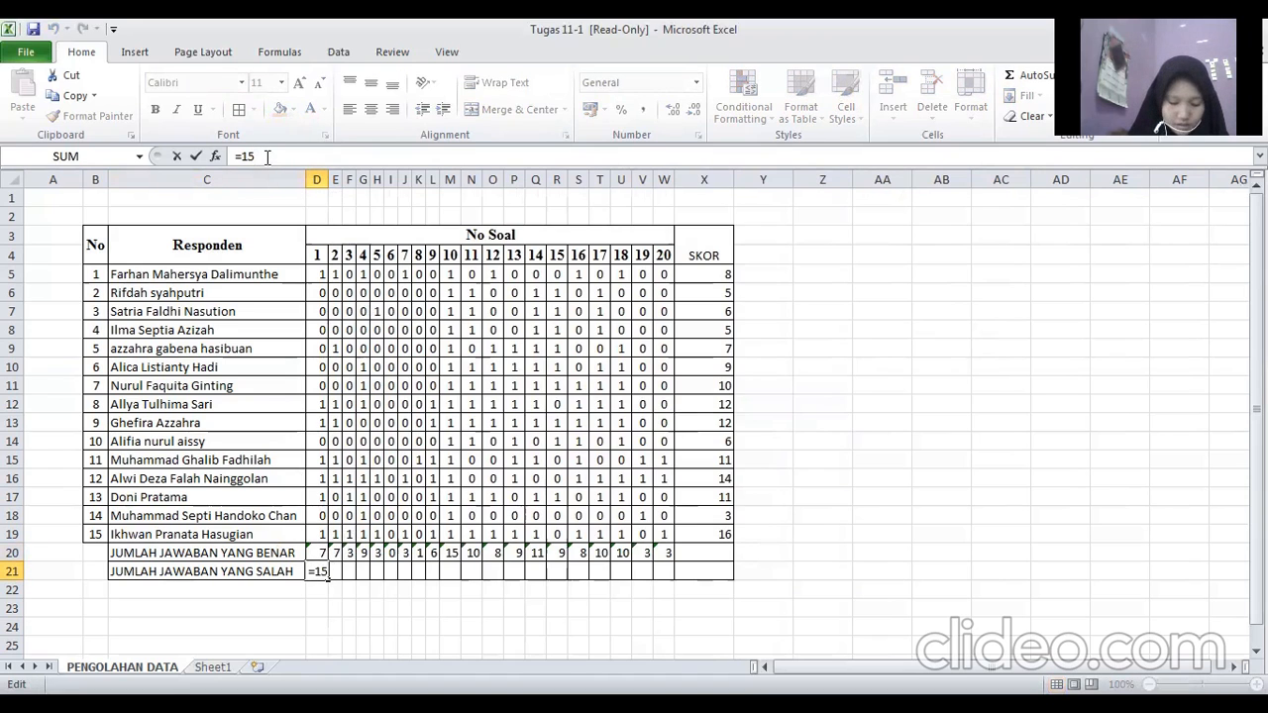
pyautogui.write('-')
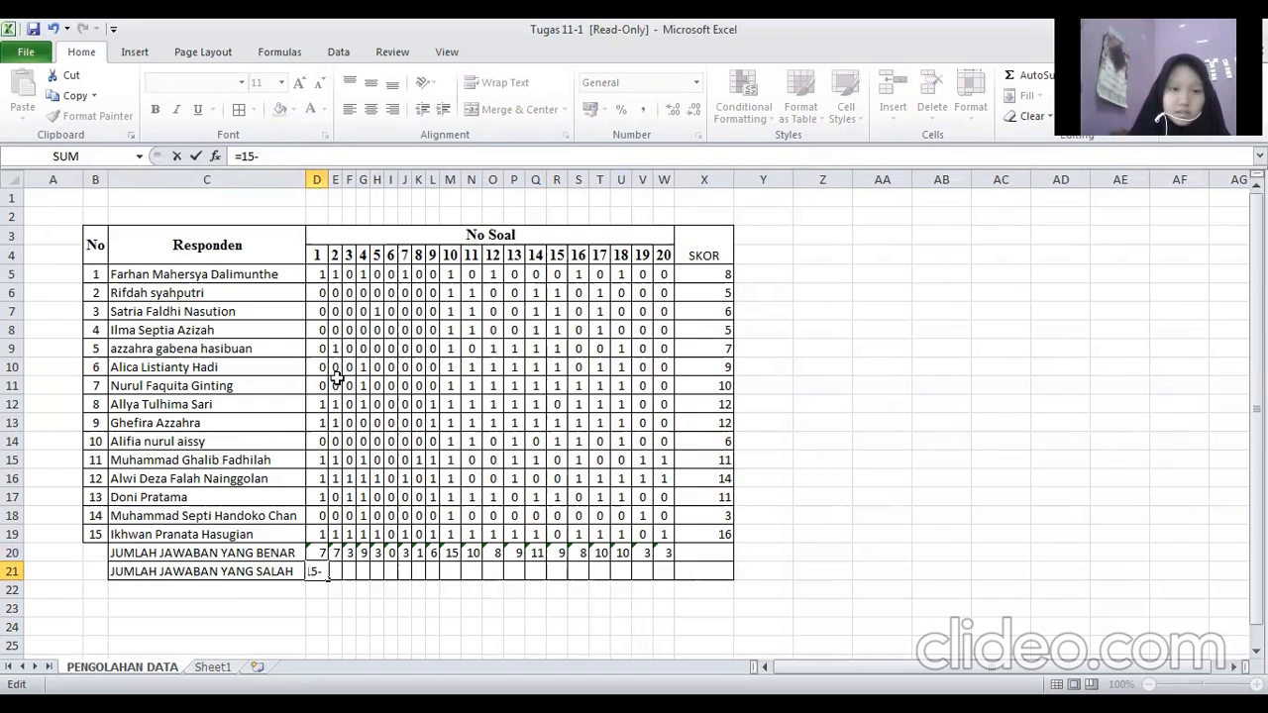
pyautogui.click(323, 553)
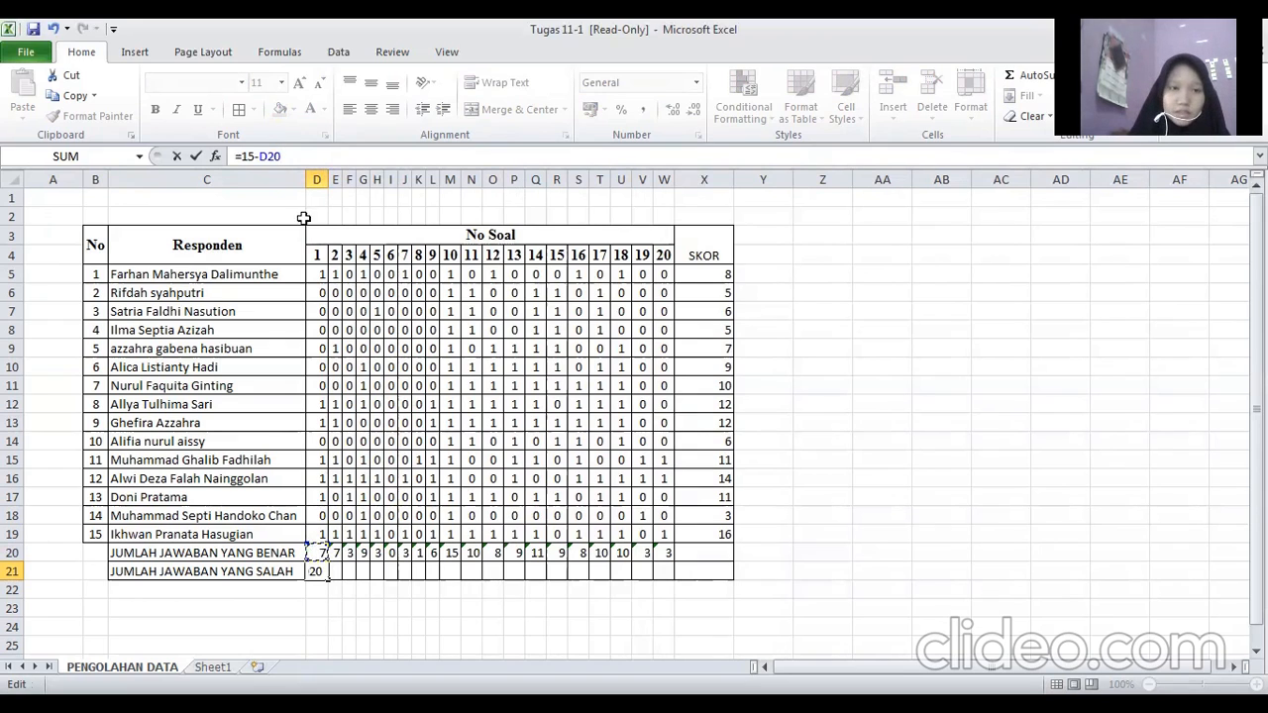
pyautogui.press('Return')
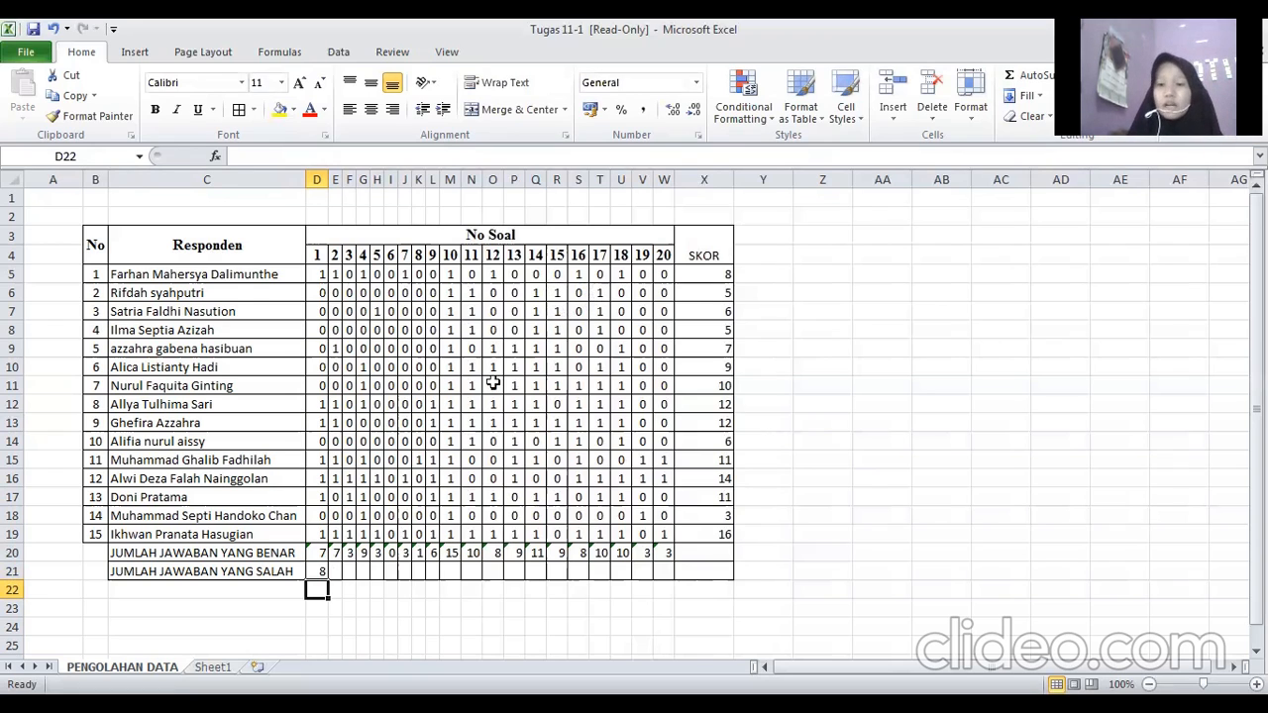
pyautogui.click(318, 569)
pyautogui.moveTo(325, 577); pyautogui.dragTo(719, 573)
# Delete the empty bordered cells X20:X21 below the SKOR column.
pyautogui.click(904, 511)
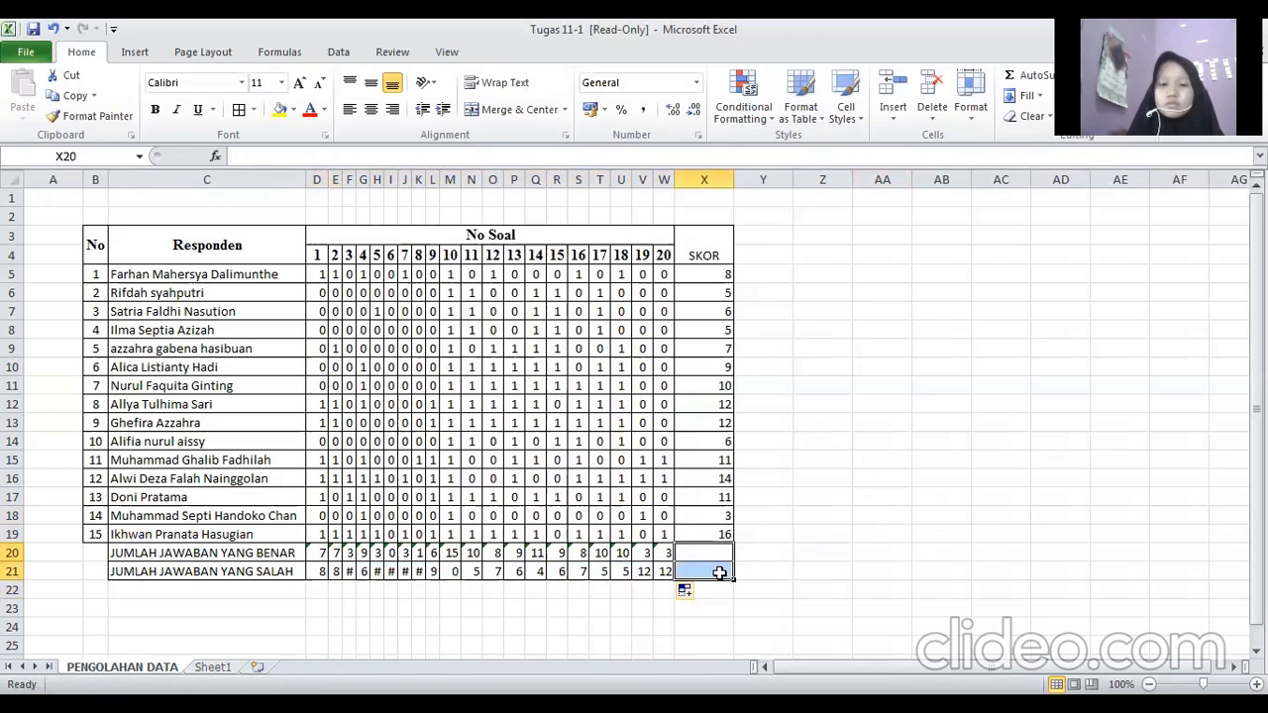
pyautogui.rightClick(720, 573)
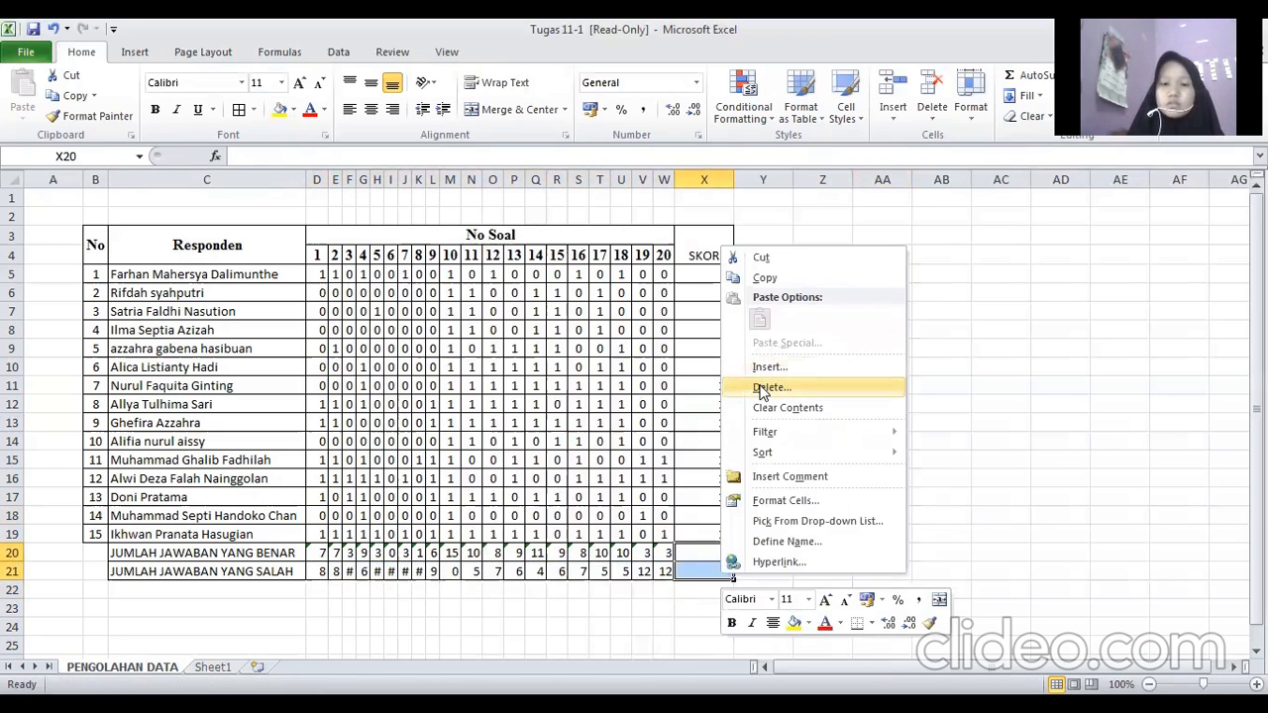
pyautogui.click(812, 476)
pyautogui.click(822, 478)
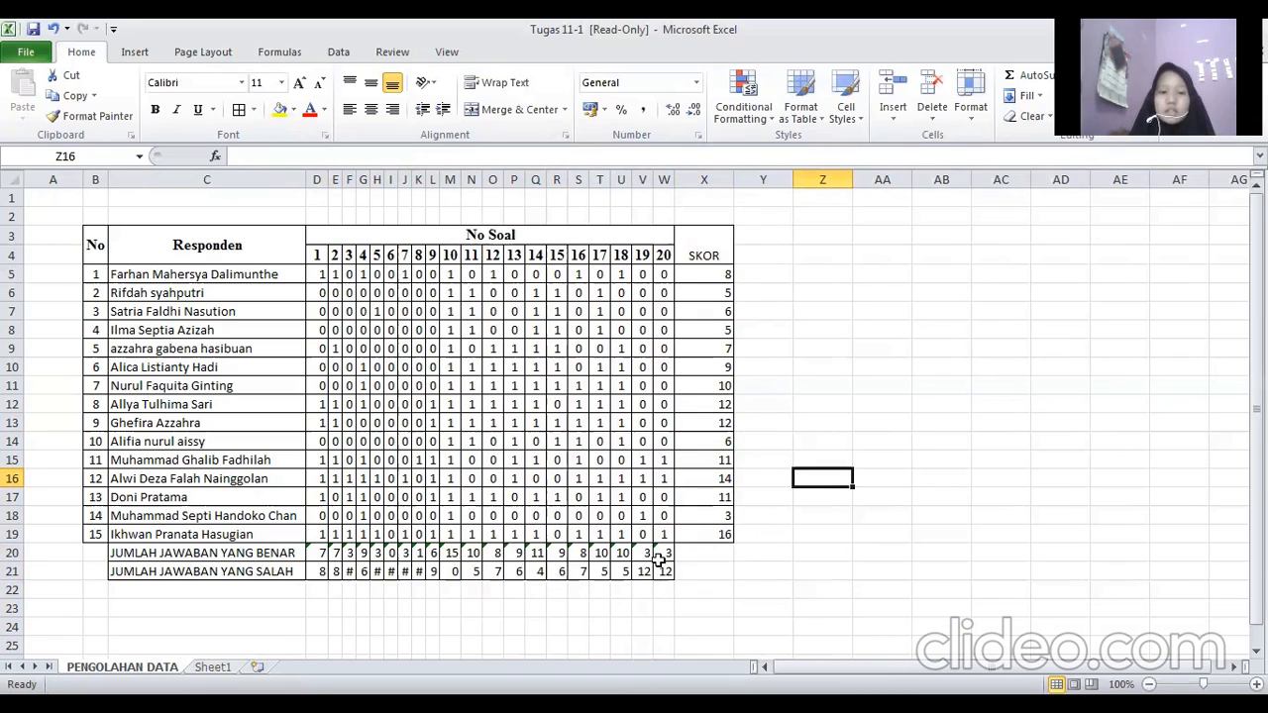
# Try to duplicate the PENGOLAHAN DATA sheet with Move or Copy, leaving the copy option off.
pyautogui.click(212, 667)
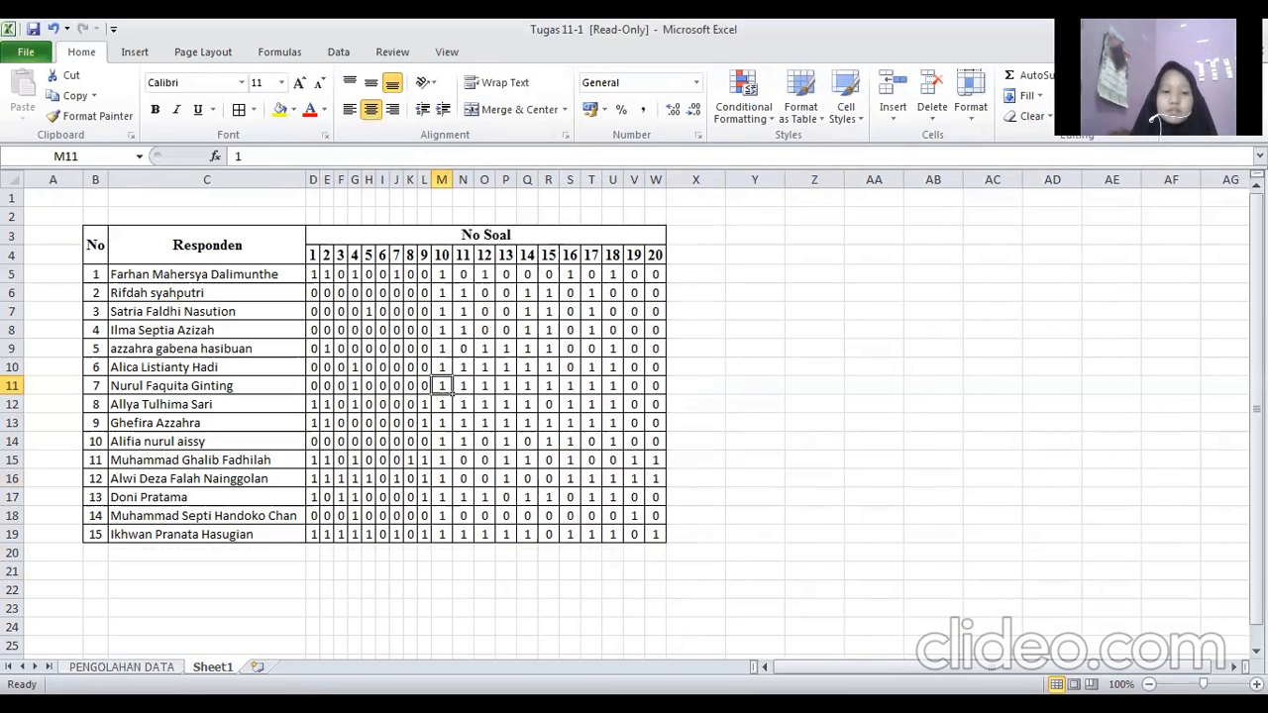
pyautogui.hotkey('ctrl', 'pageup')
pyautogui.rightClick(105, 666)
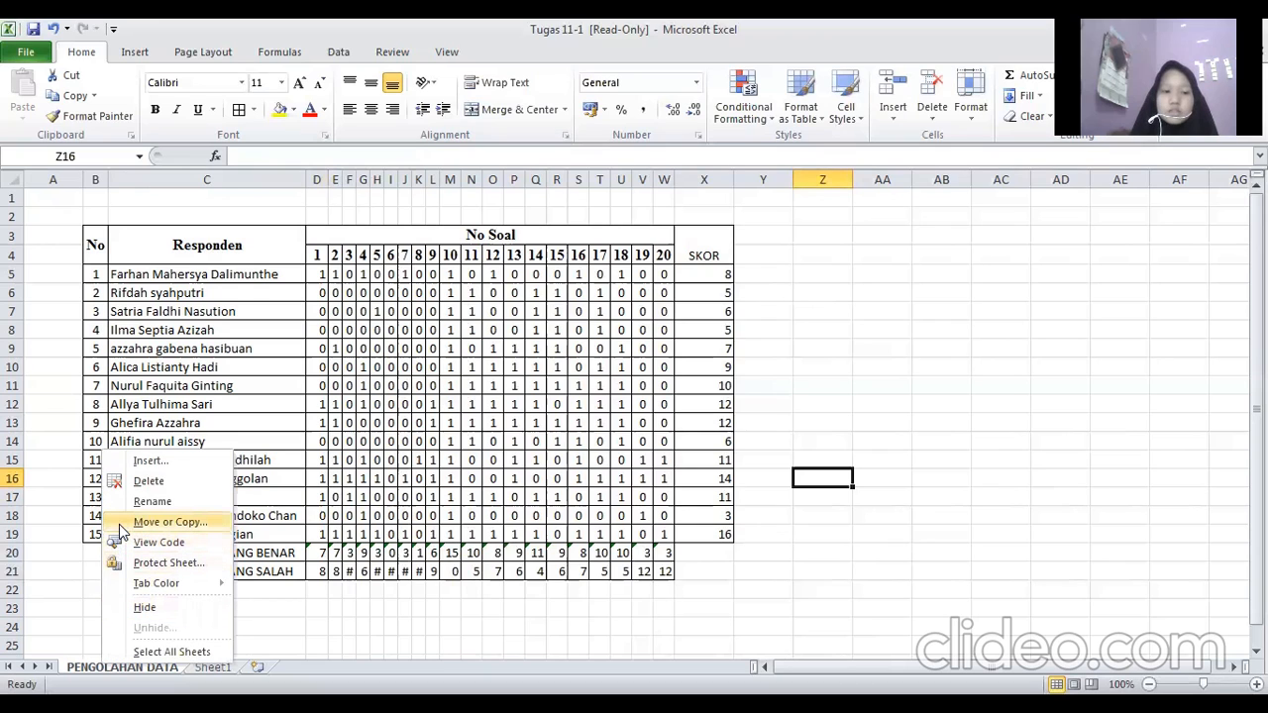
pyautogui.click(120, 525)
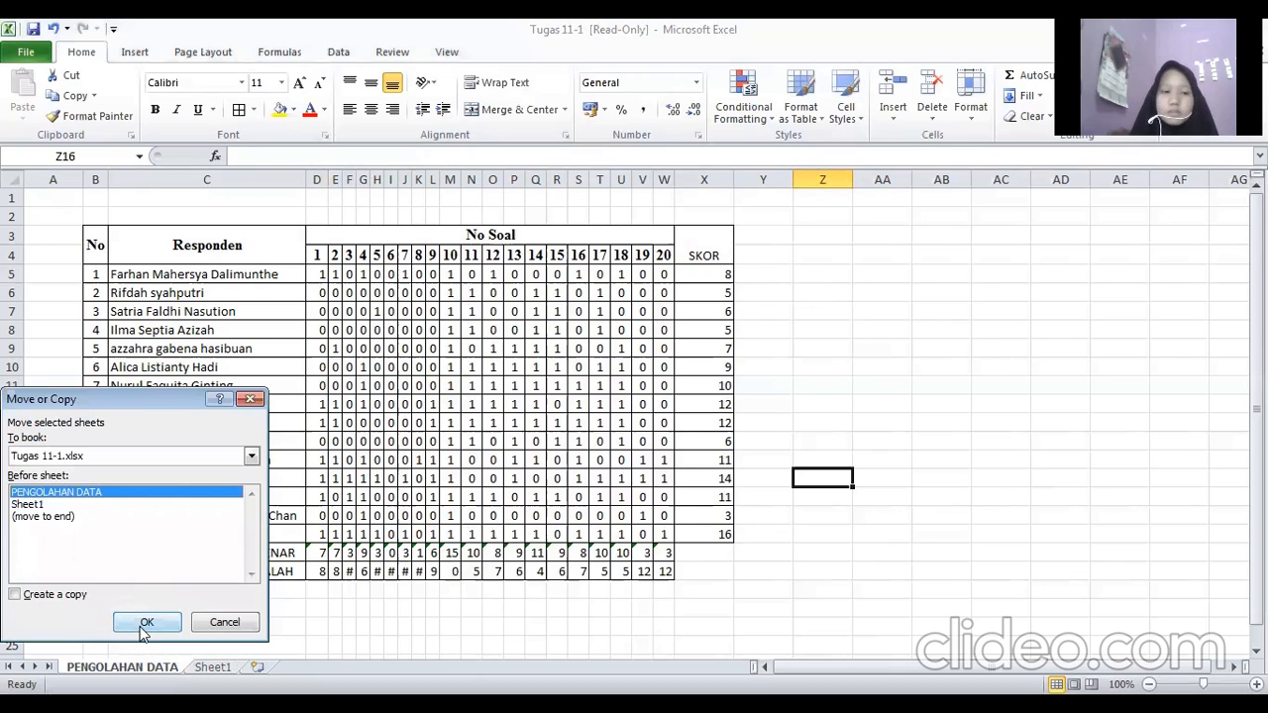
pyautogui.click(146, 623)
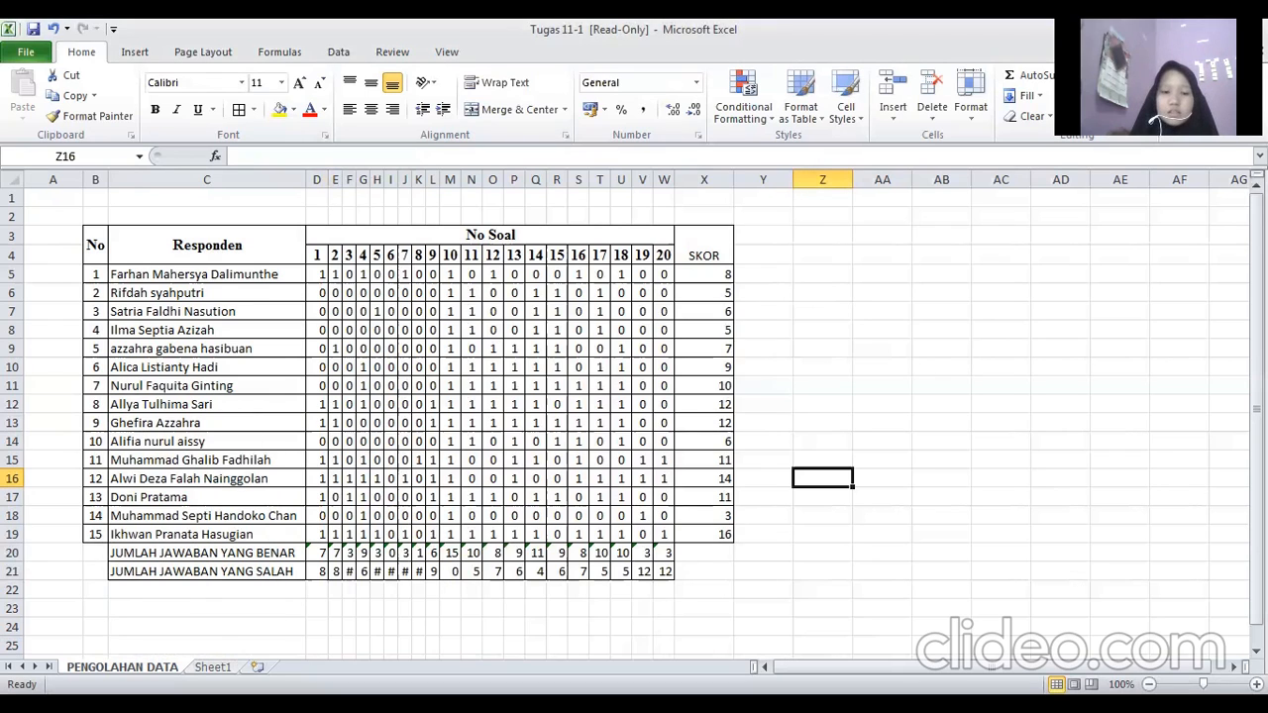
# Create a copy of the PENGOLAHAN DATA sheet in the same workbook, placed before the original sheet.
pyautogui.rightClick(148, 667)
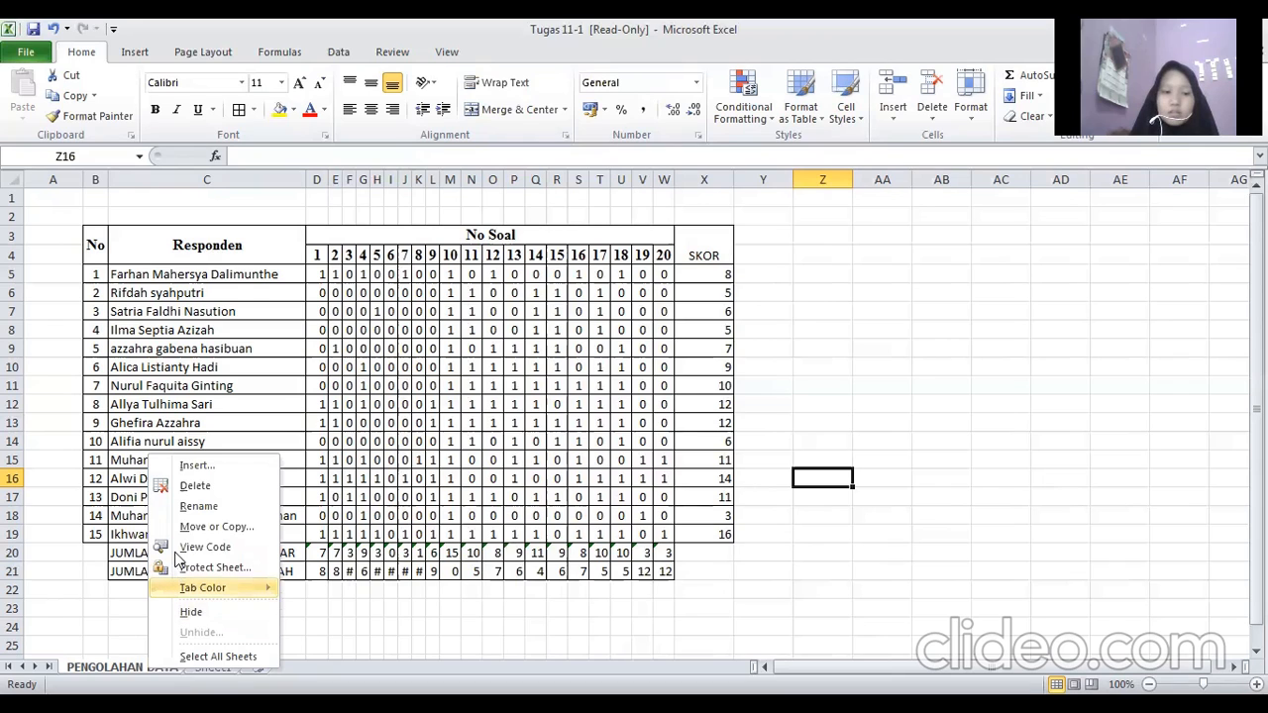
pyautogui.press('m')
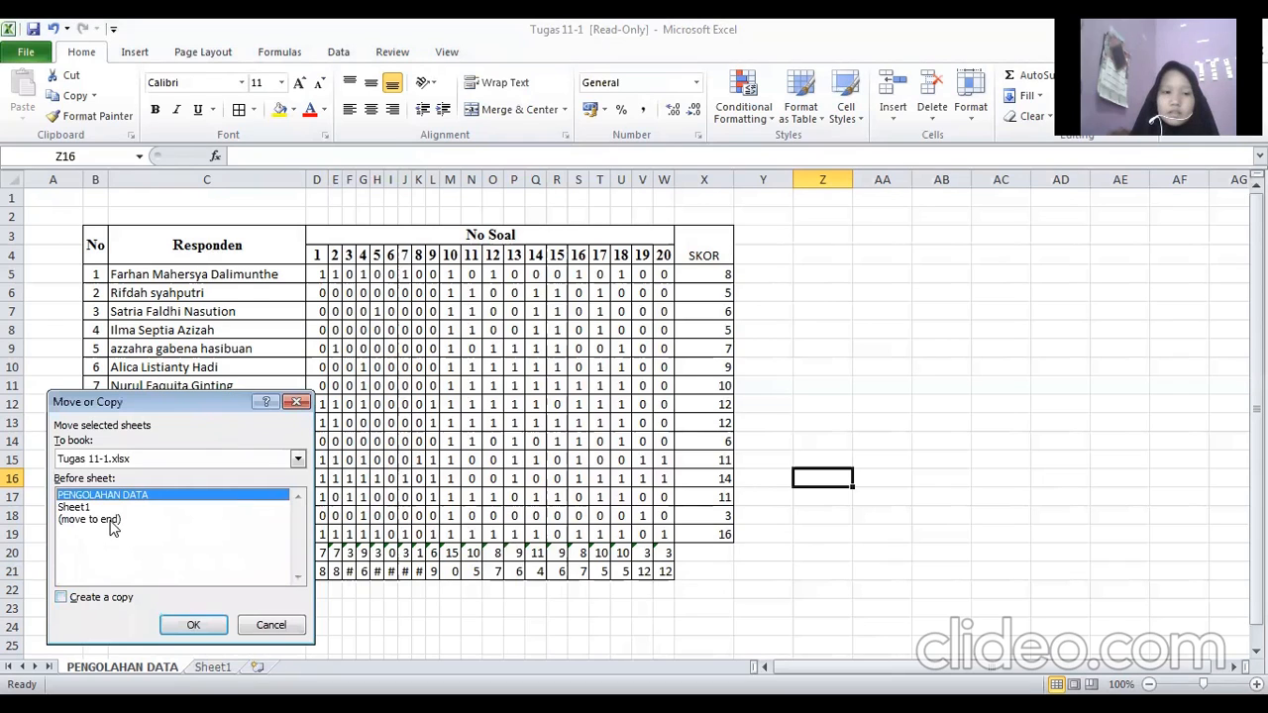
pyautogui.click(61, 599)
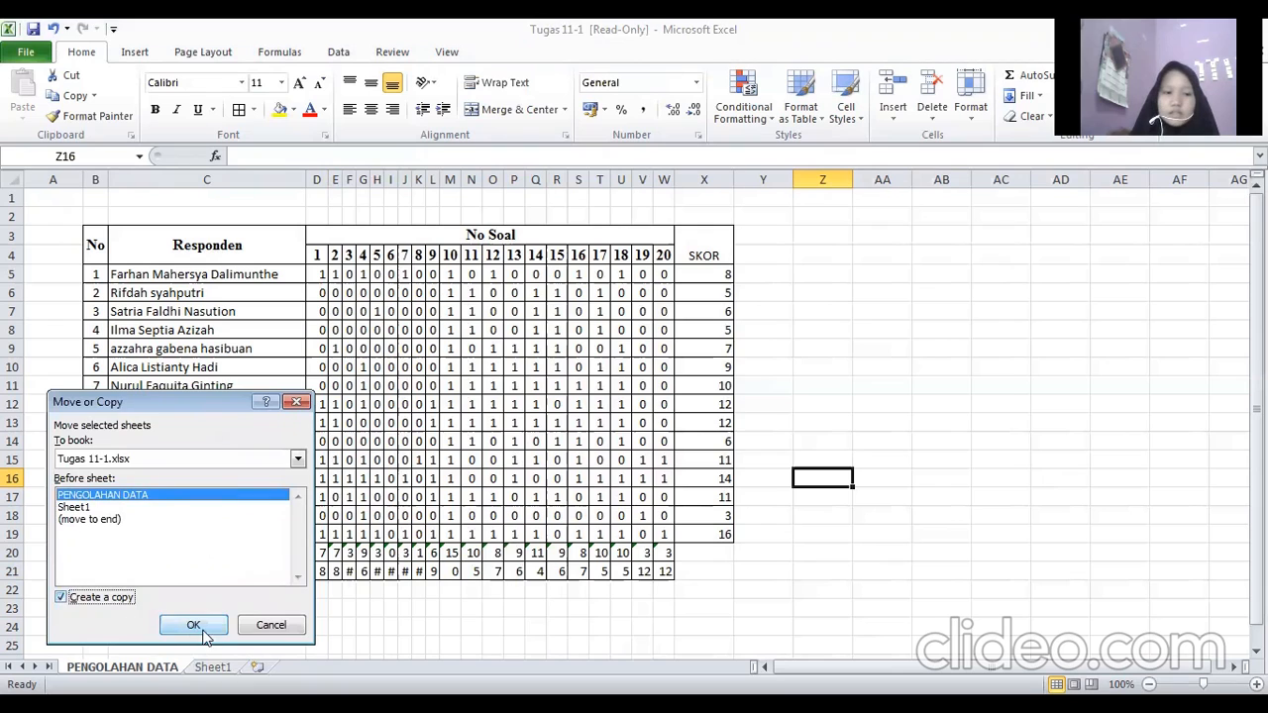
pyautogui.click(194, 626)
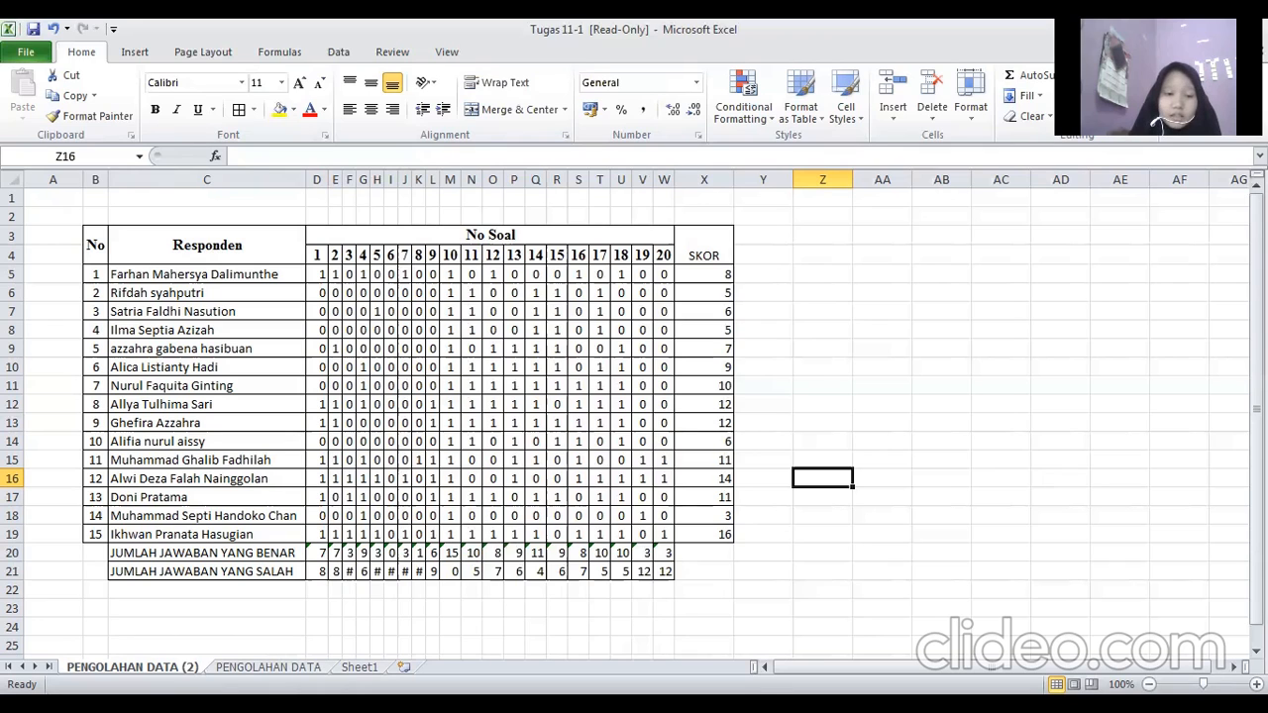
# Remove the (2) suffix from the copied sheet's name so it reads PENGOLAHAN DATA.
pyautogui.doubleClick(133, 666)
pyautogui.click(199, 667)
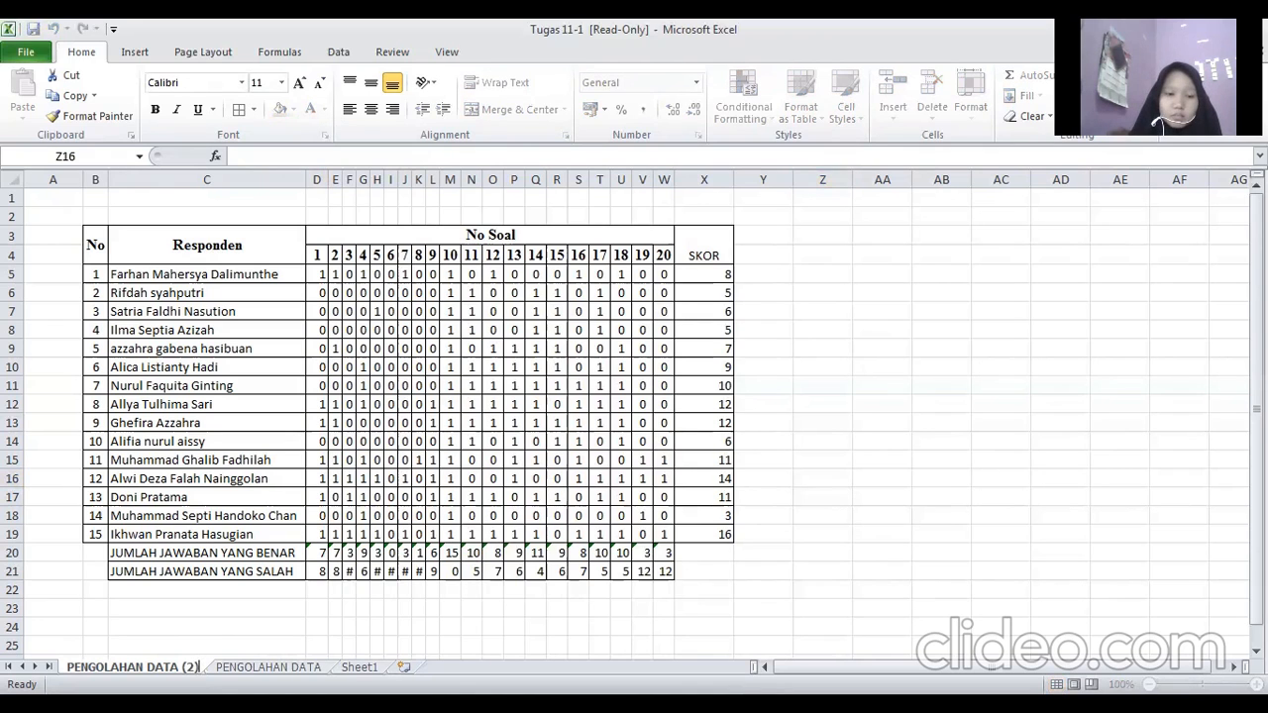
pyautogui.press('BackSpace')
pyautogui.press('BackSpace')
pyautogui.press('BackSpace')
pyautogui.press('BackSpace')
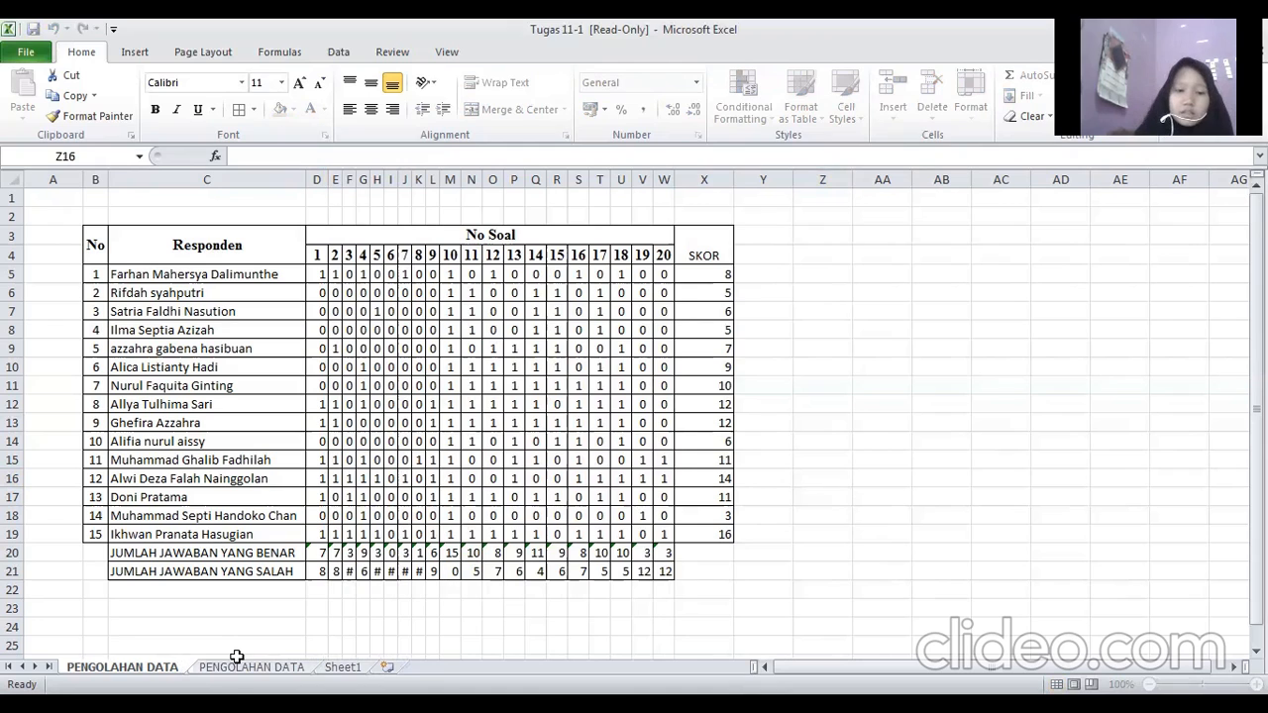
pyautogui.press('Return')
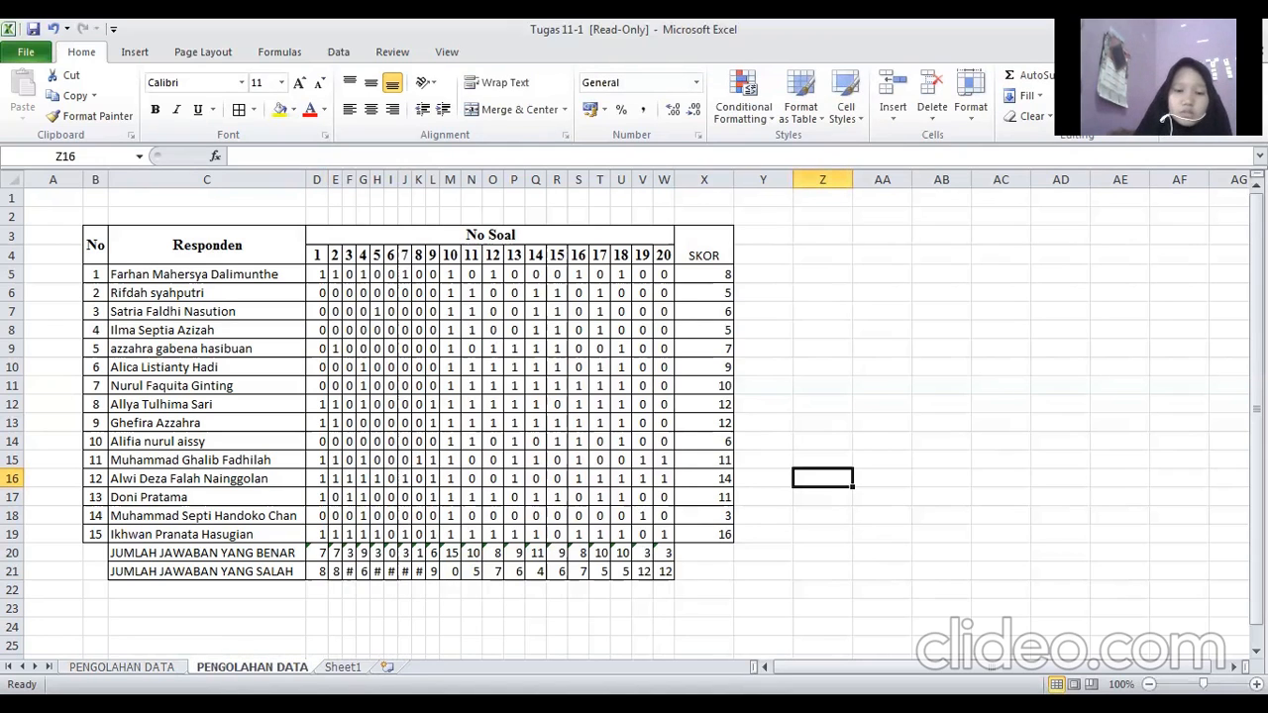
# Rename the second PENGOLAHAN DATA sheet as VALIDILITAS.
pyautogui.press('BackSpace')
pyautogui.doubleClick(251, 666)
pyautogui.press('BackSpace')
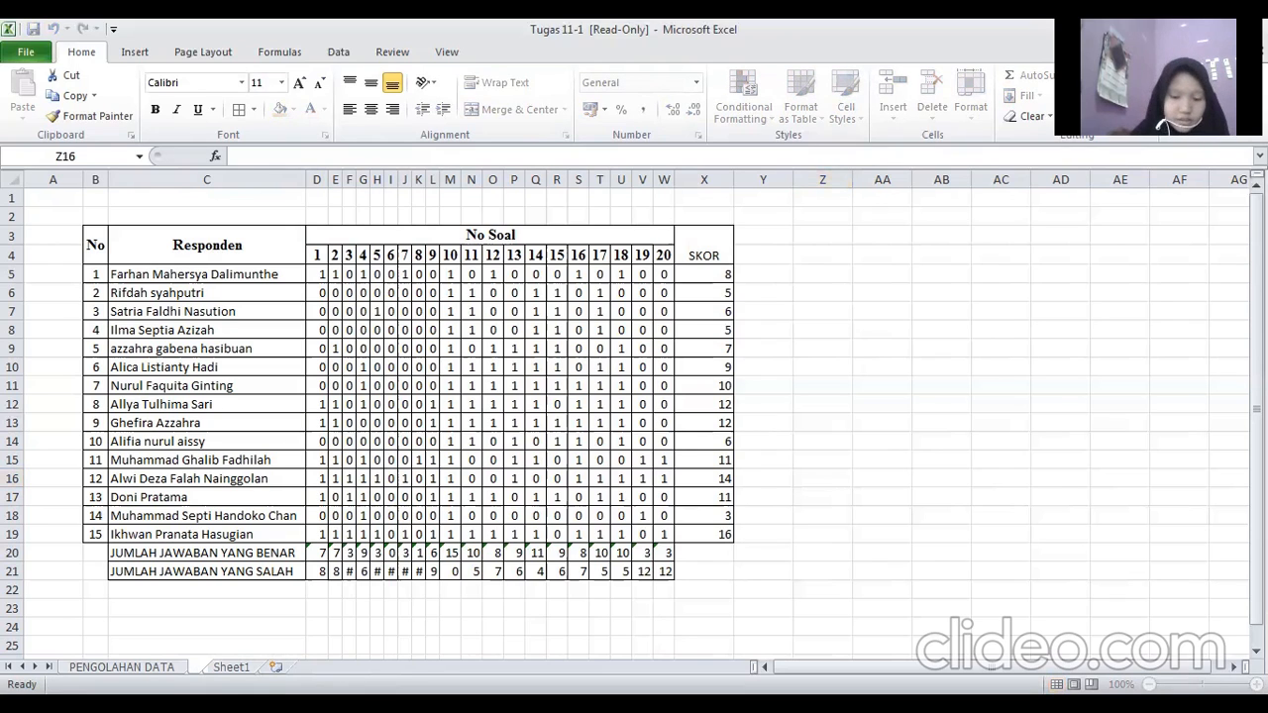
pyautogui.write('VALIDA')
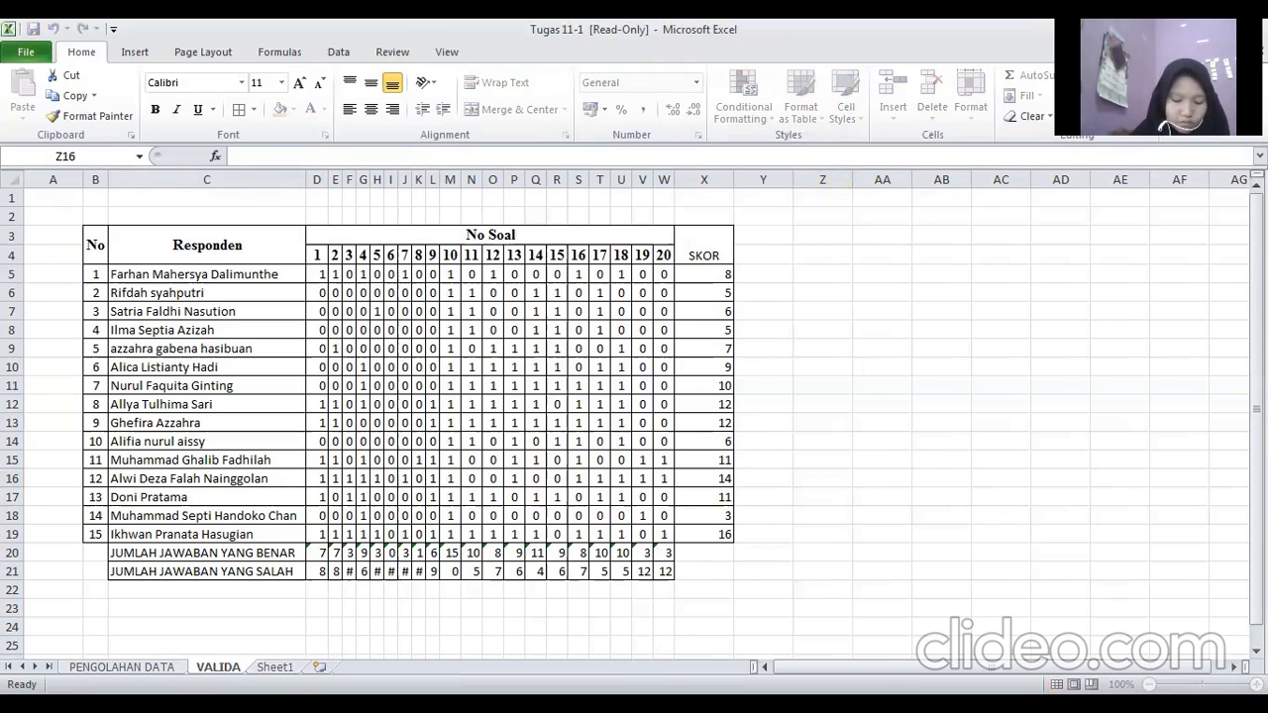
pyautogui.press('BackSpace')
pyautogui.press('BackSpace')
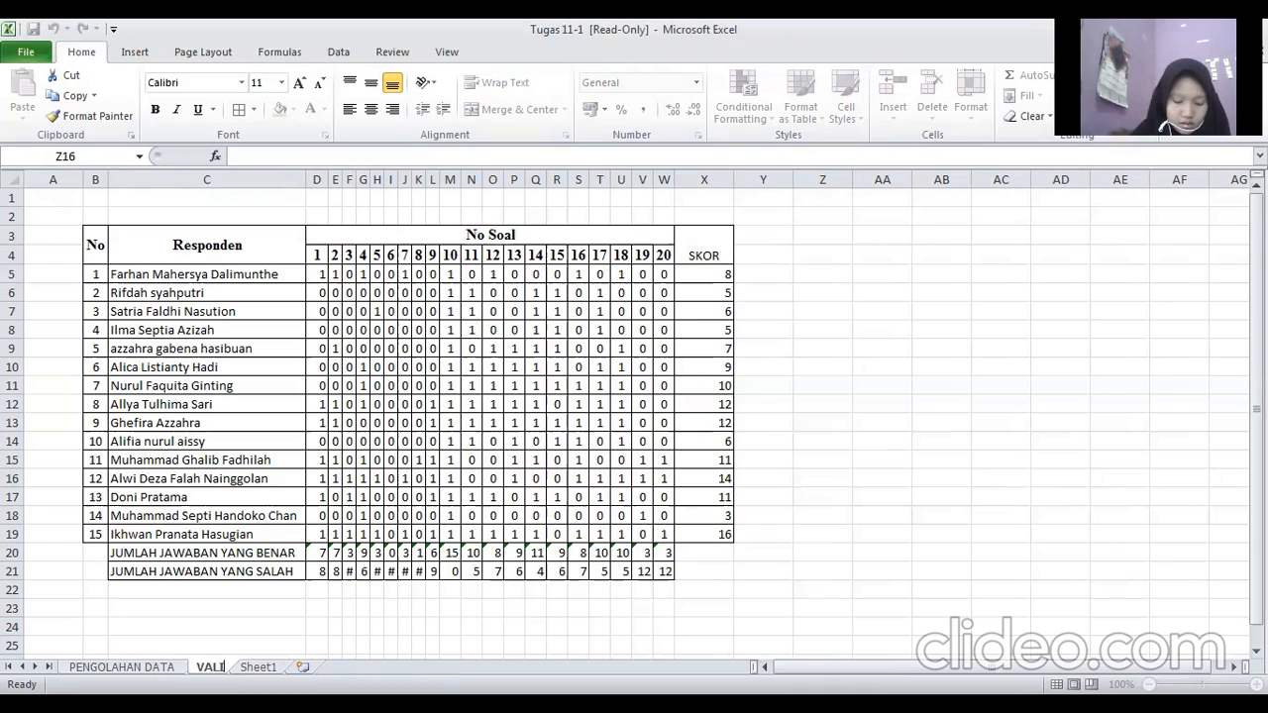
pyautogui.write('D')
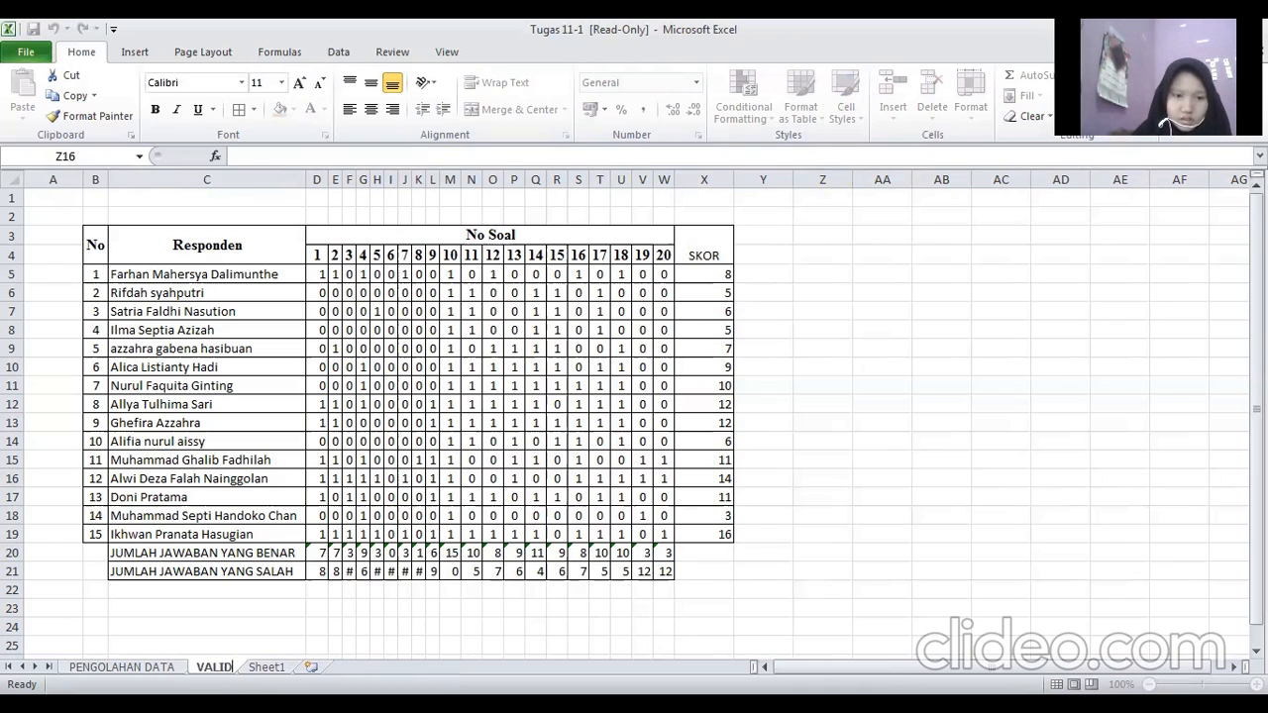
pyautogui.write('ILITAS')
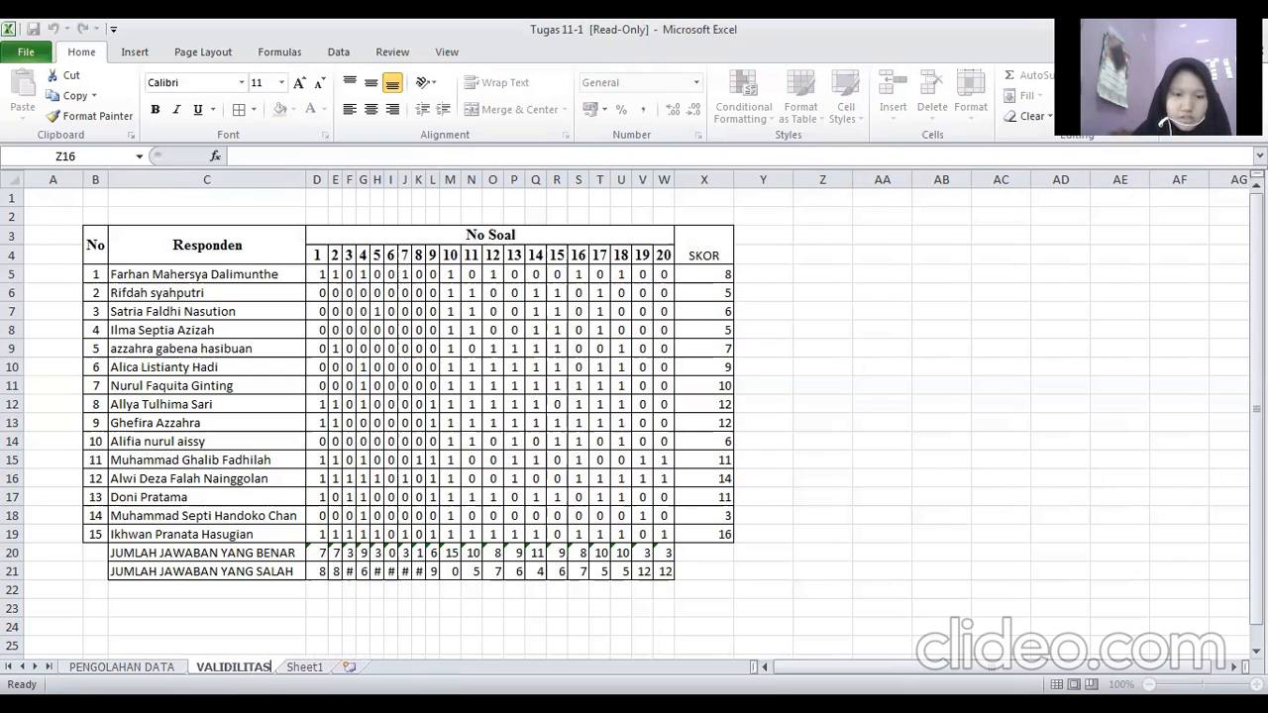
pyautogui.click(643, 644)
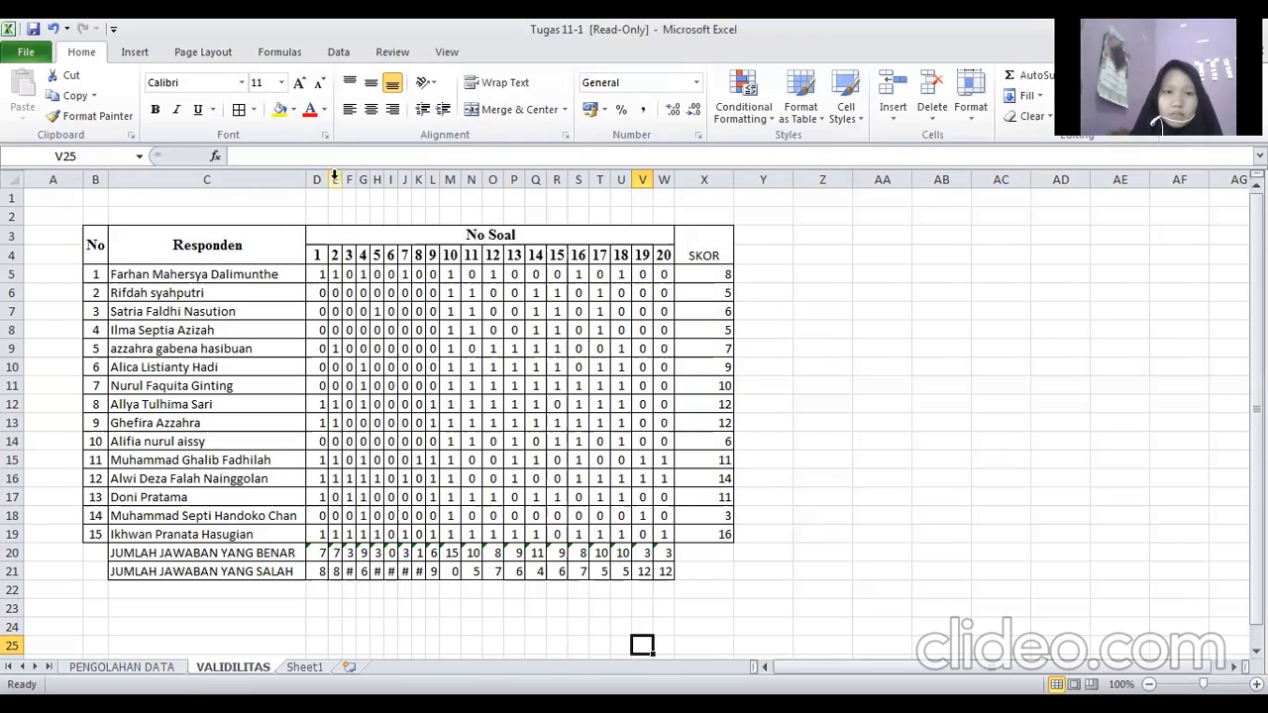
# Widen columns D, F, H, I, J and K on the VALIDILITAS sheet to fit the two-digit counts in row 21.
pyautogui.moveTo(328, 179); pyautogui.dragTo(338, 184)
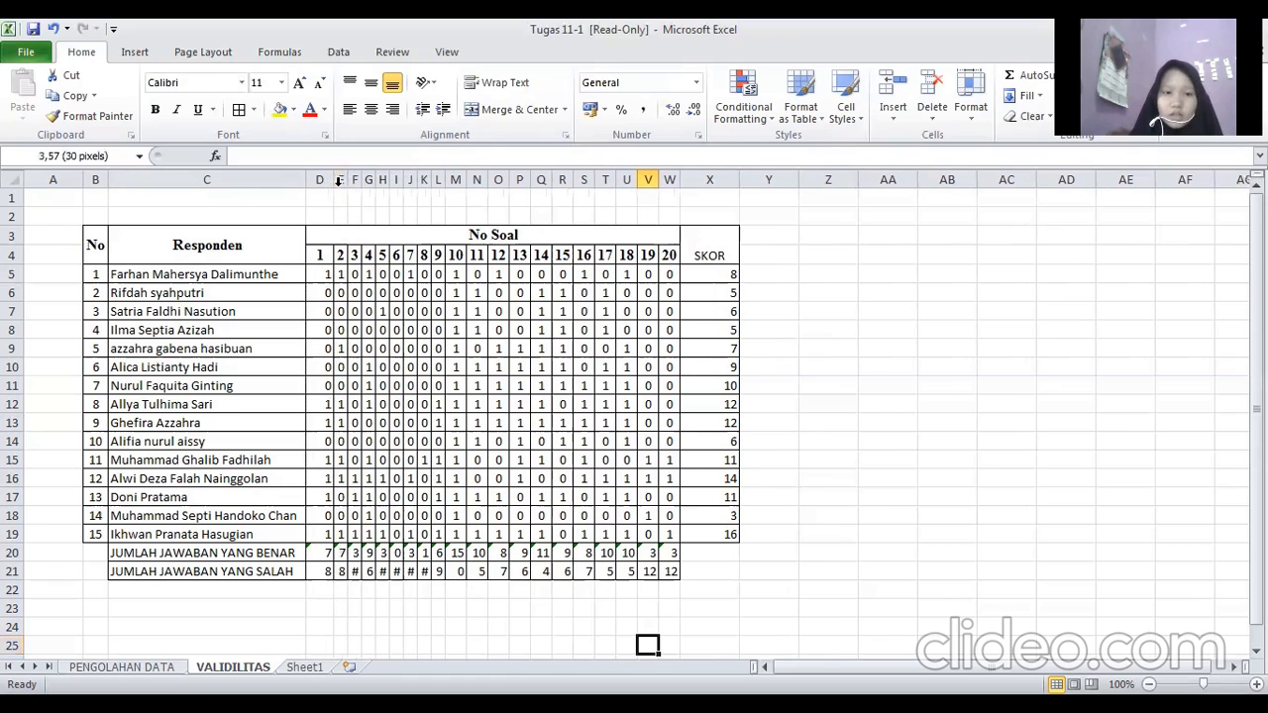
pyautogui.click(354, 573)
pyautogui.moveTo(362, 179); pyautogui.dragTo(369, 182)
pyautogui.click(390, 572)
pyautogui.moveTo(398, 180); pyautogui.dragTo(480, 180)
pyautogui.click(413, 180)
pyautogui.click(442, 179)
pyautogui.click(462, 179)
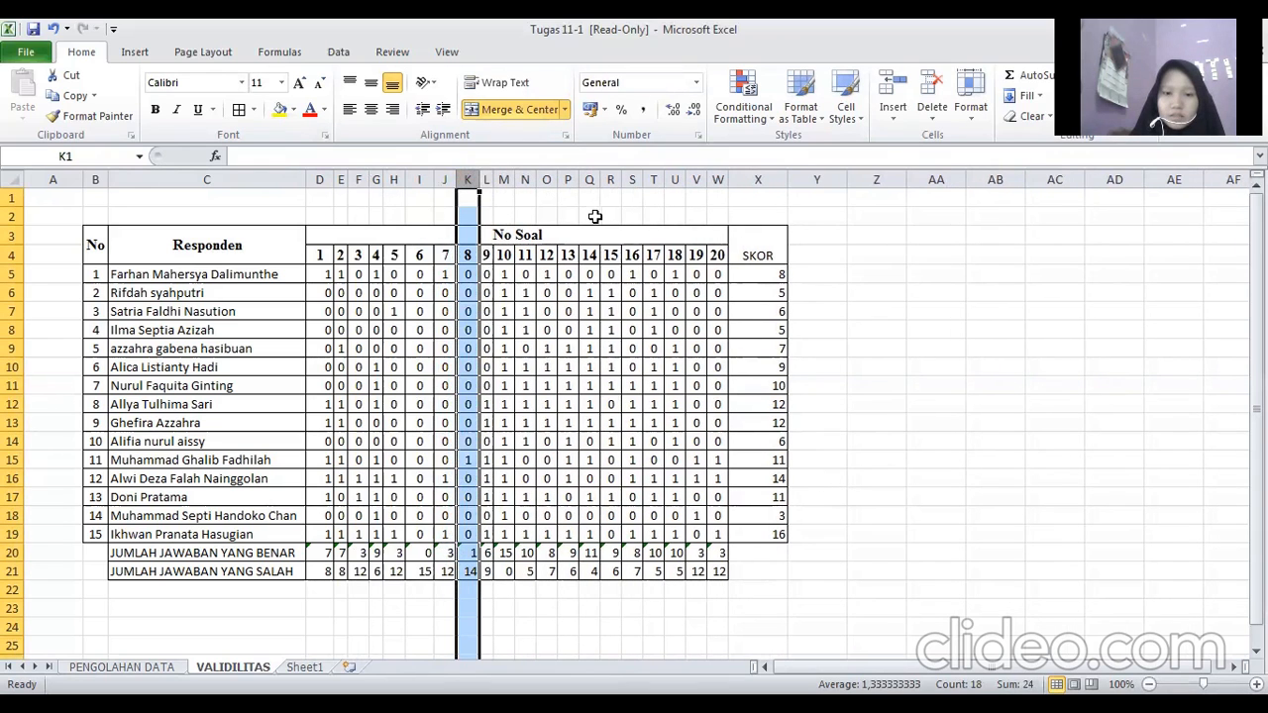
pyautogui.moveTo(545, 607); pyautogui.dragTo(530, 607)
# Enter the row labels r-hitung in C23 and r -tabel in C24 below the answer table.
pyautogui.click(149, 605)
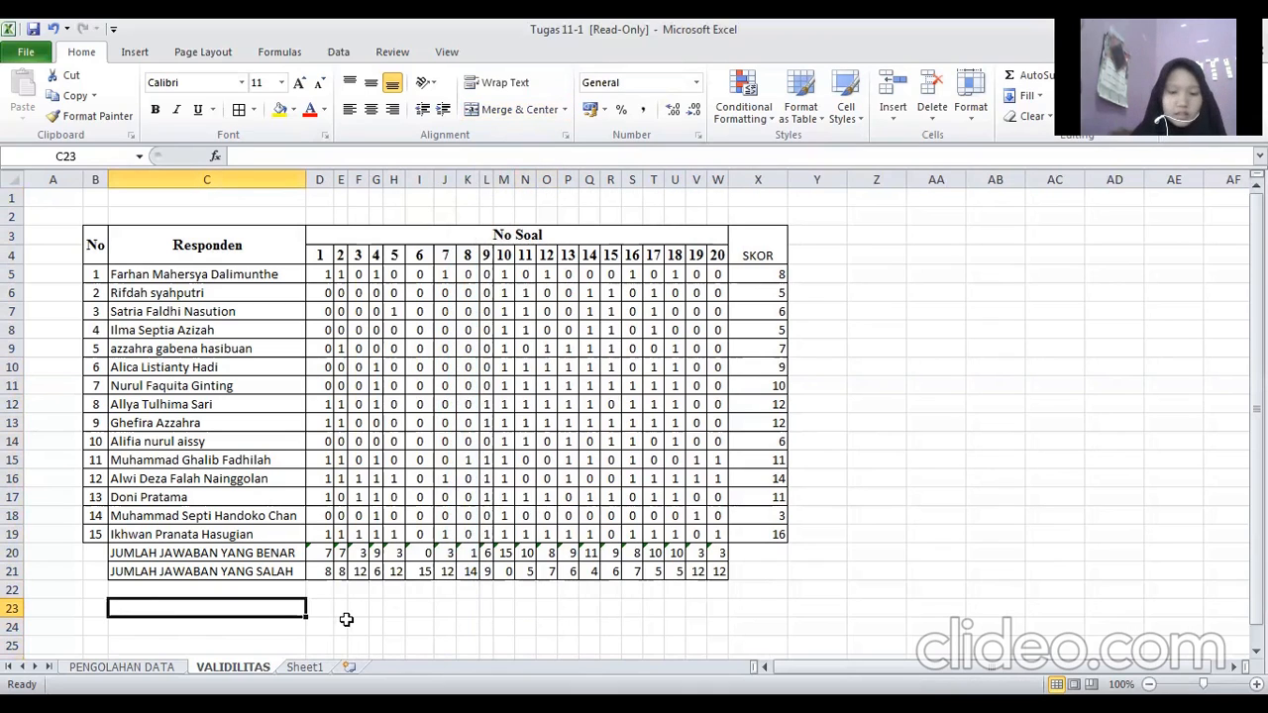
pyautogui.write('R')
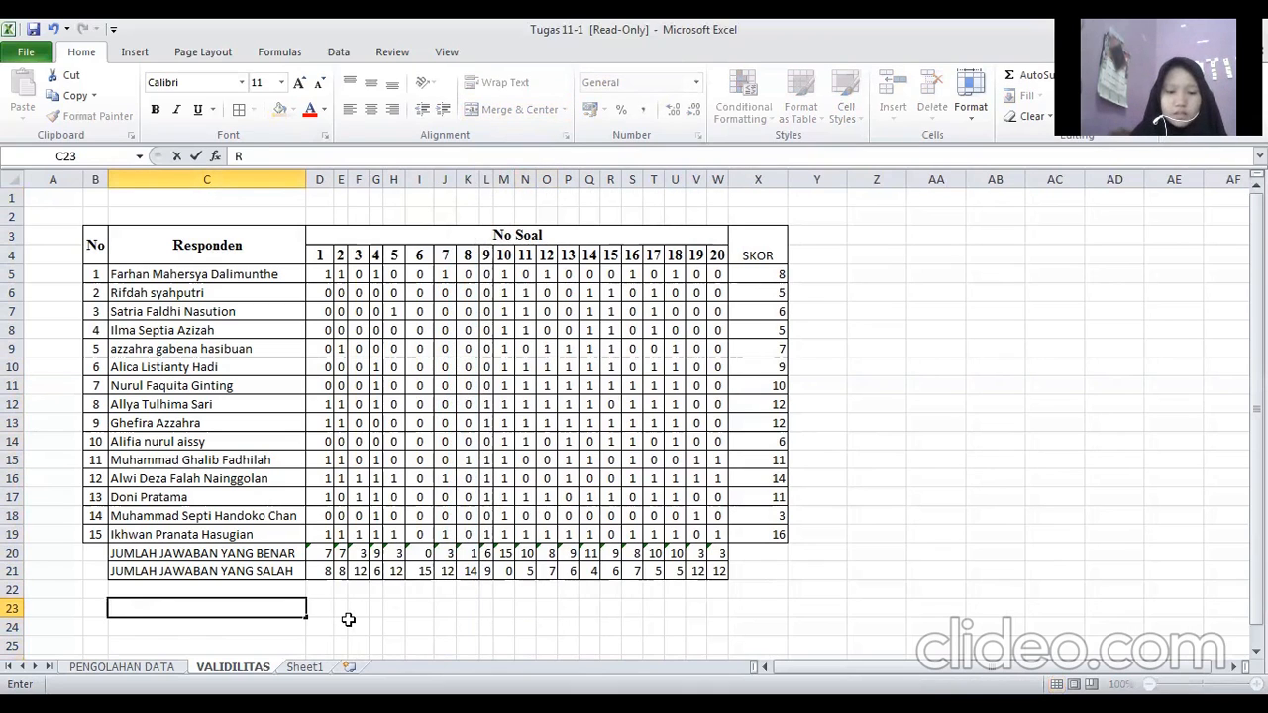
pyautogui.write('-hitung')
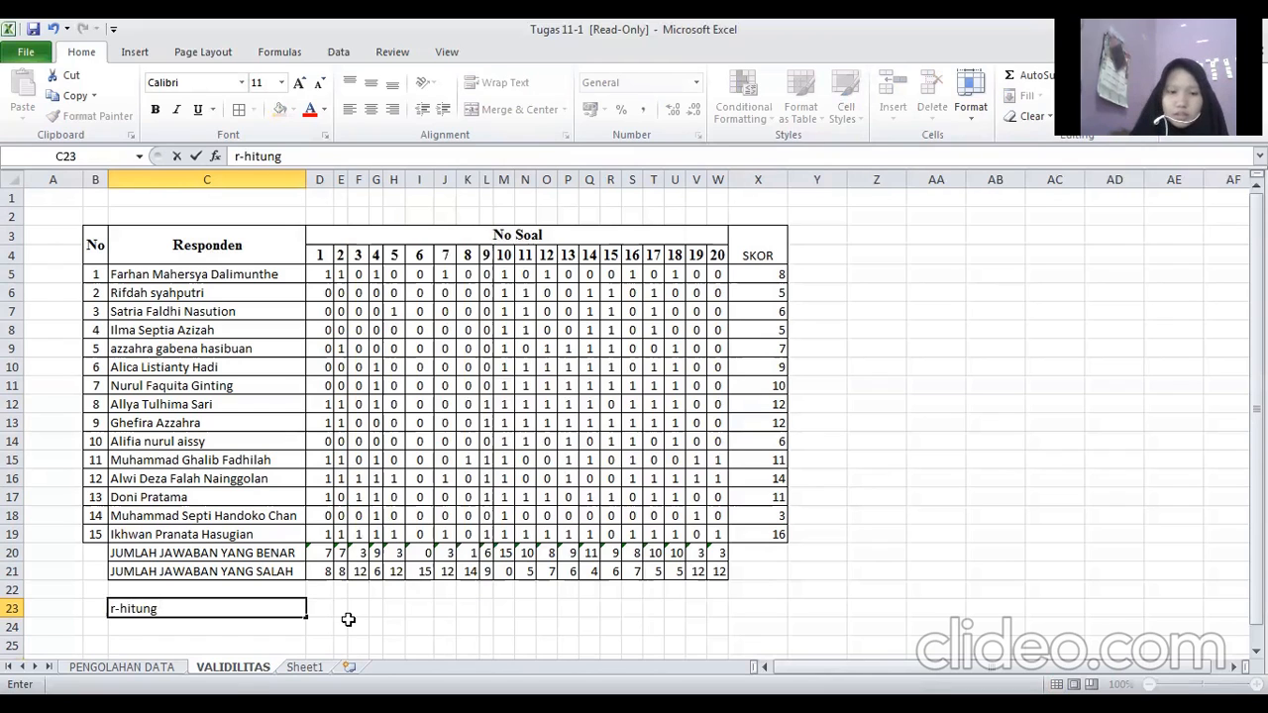
pyautogui.click(271, 634)
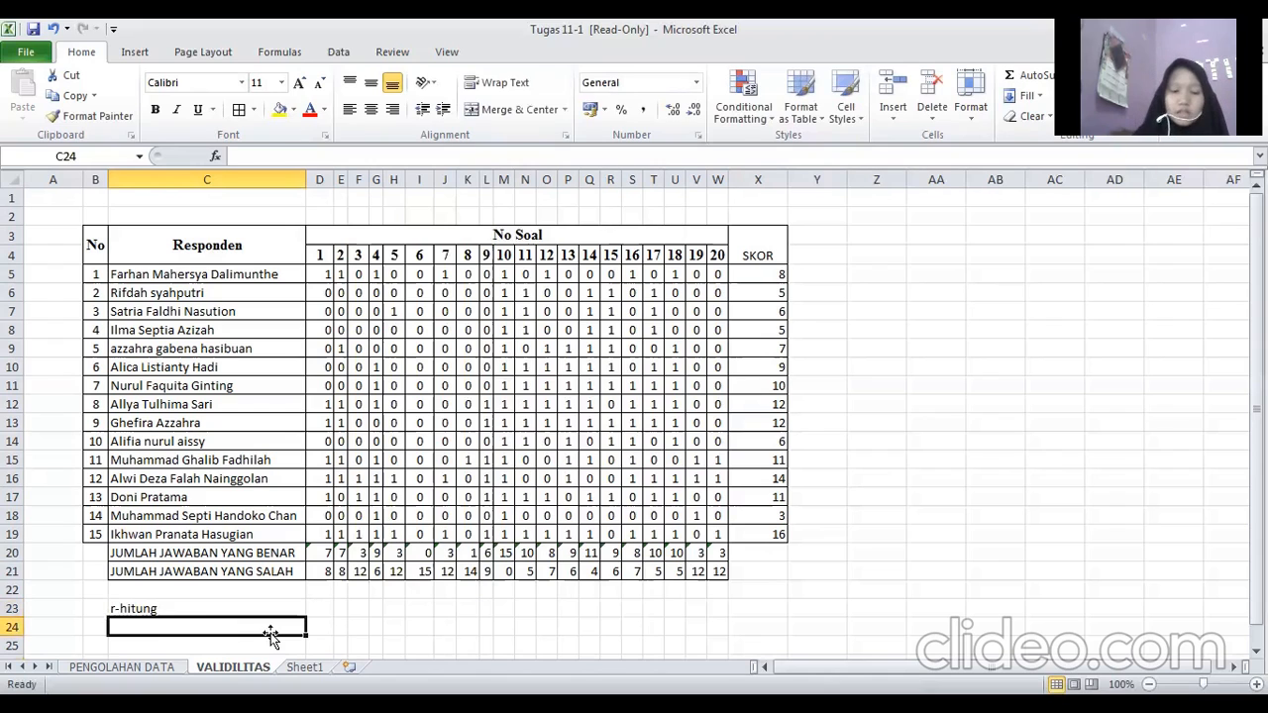
pyautogui.write('r')
pyautogui.press('BackSpace')
pyautogui.write('-tabel')
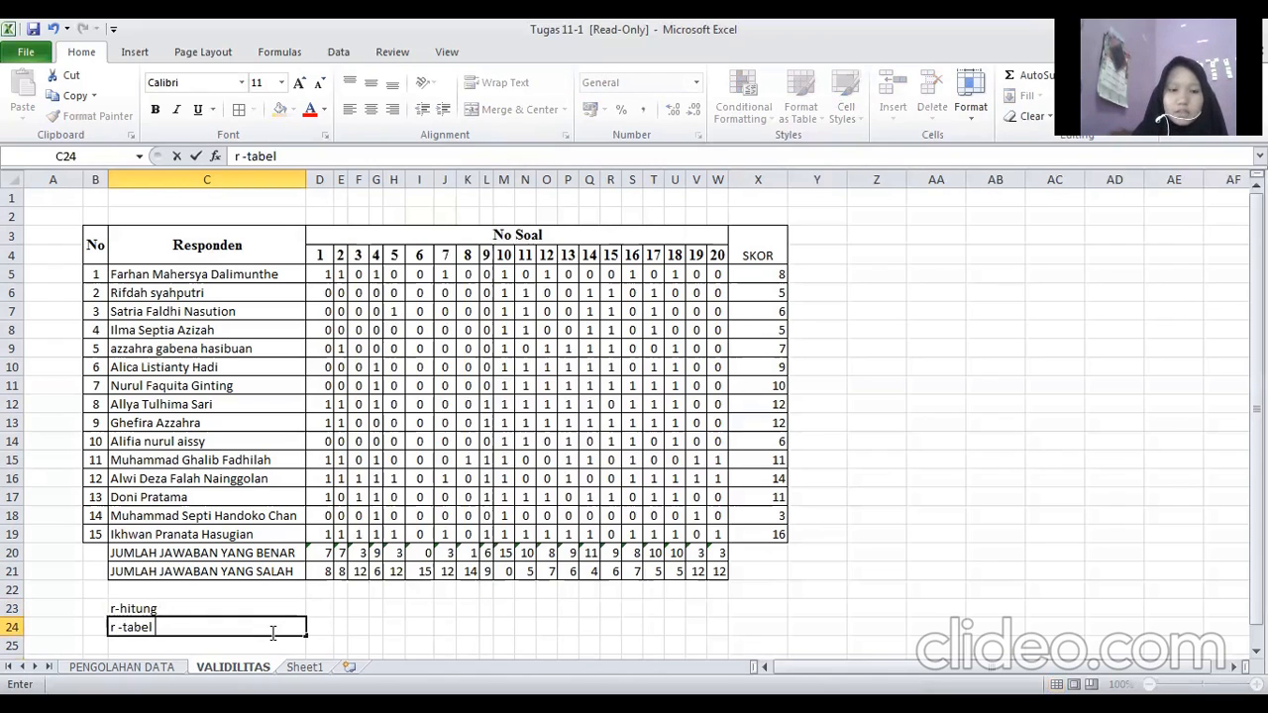
# Enter the label kesimpulan V/TV in C25 and apply all borders to C23:W25.
pyautogui.scroll(-1, 272, 632)
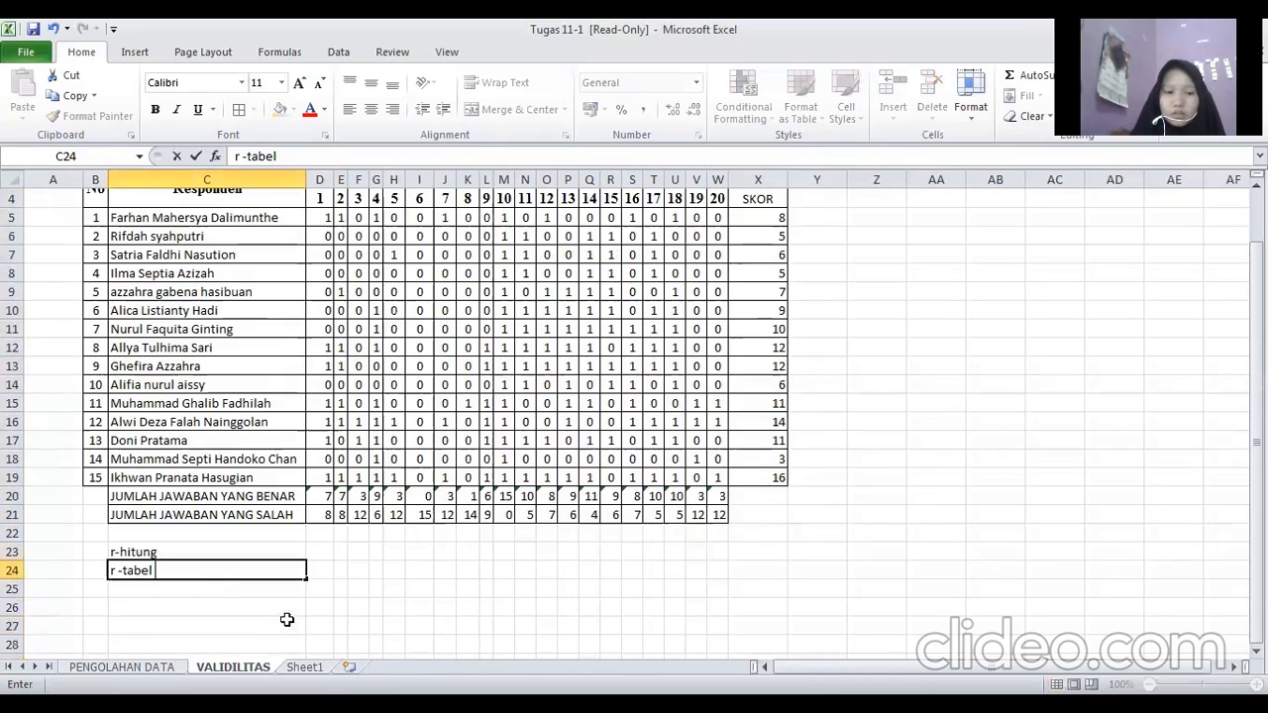
pyautogui.click(199, 589)
pyautogui.write('kesim')
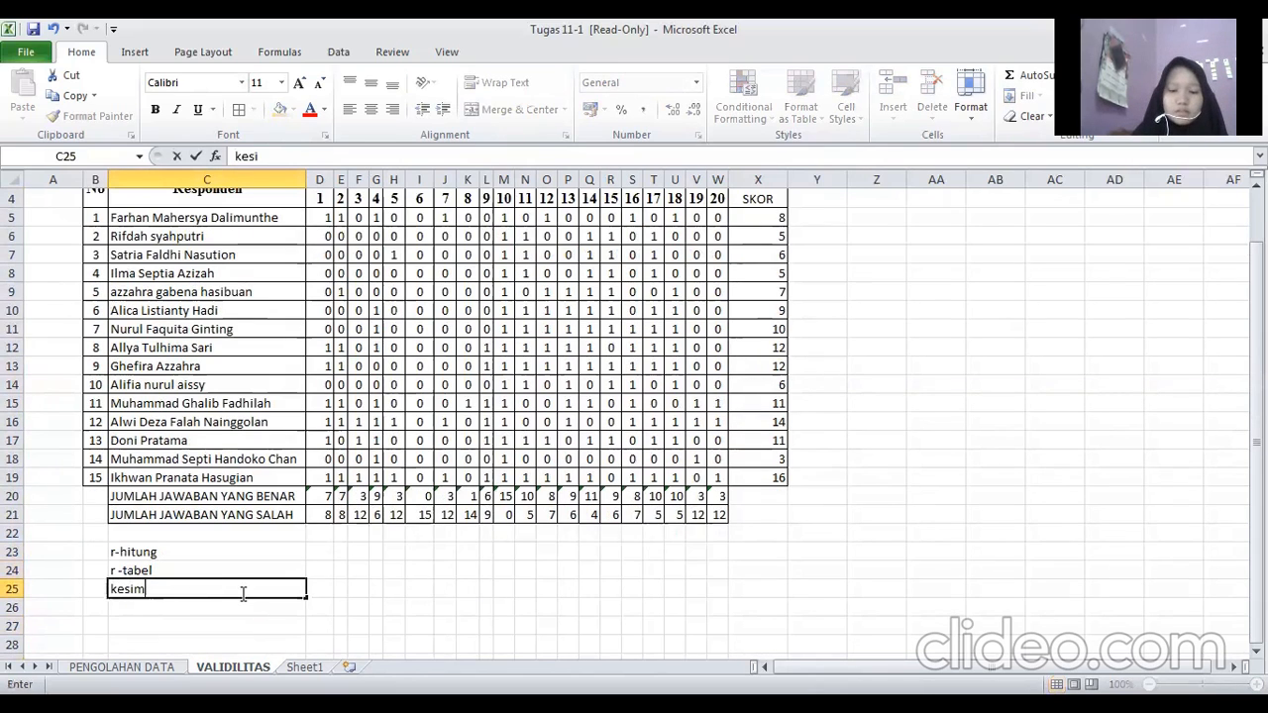
pyautogui.write('pulan')
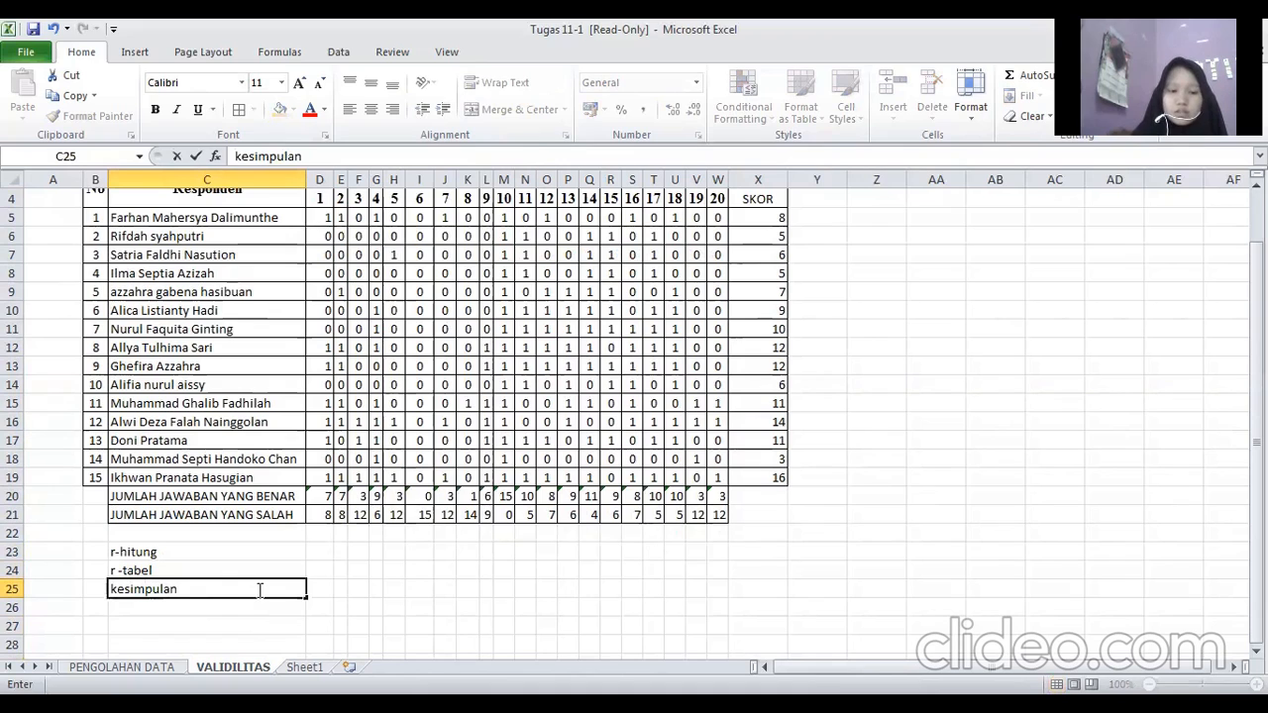
pyautogui.write(' V/')
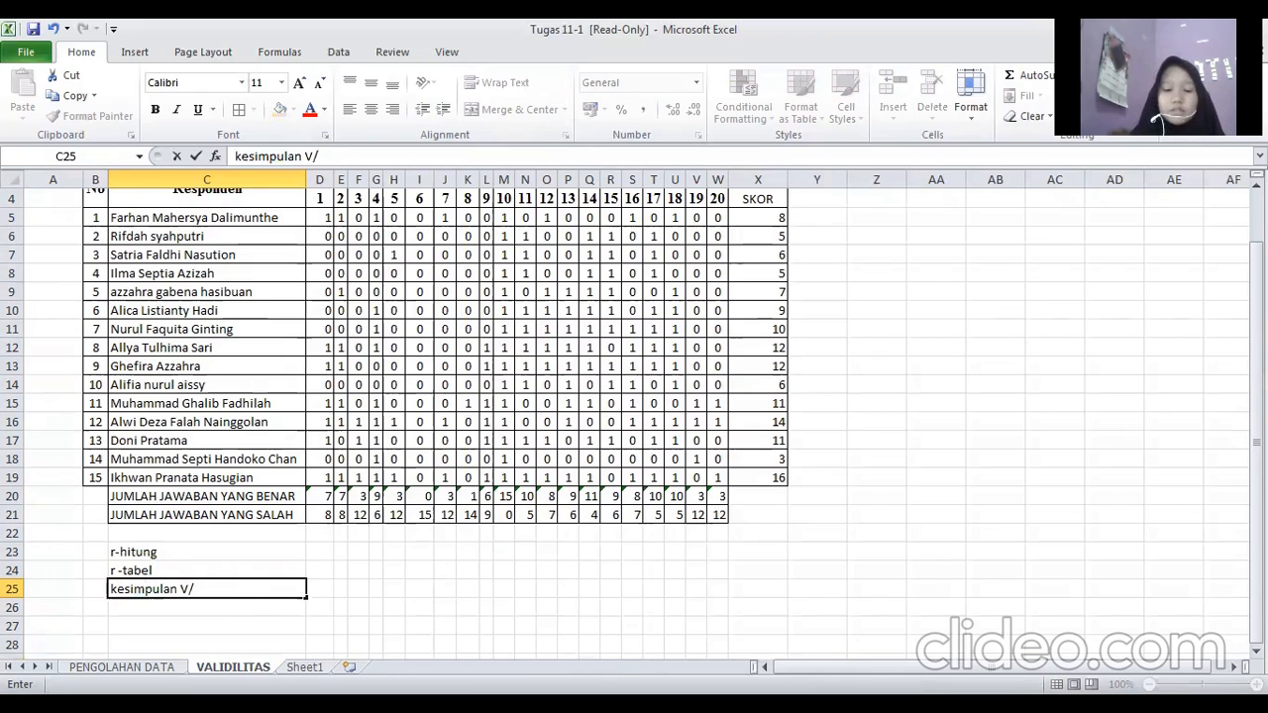
pyautogui.write('TV')
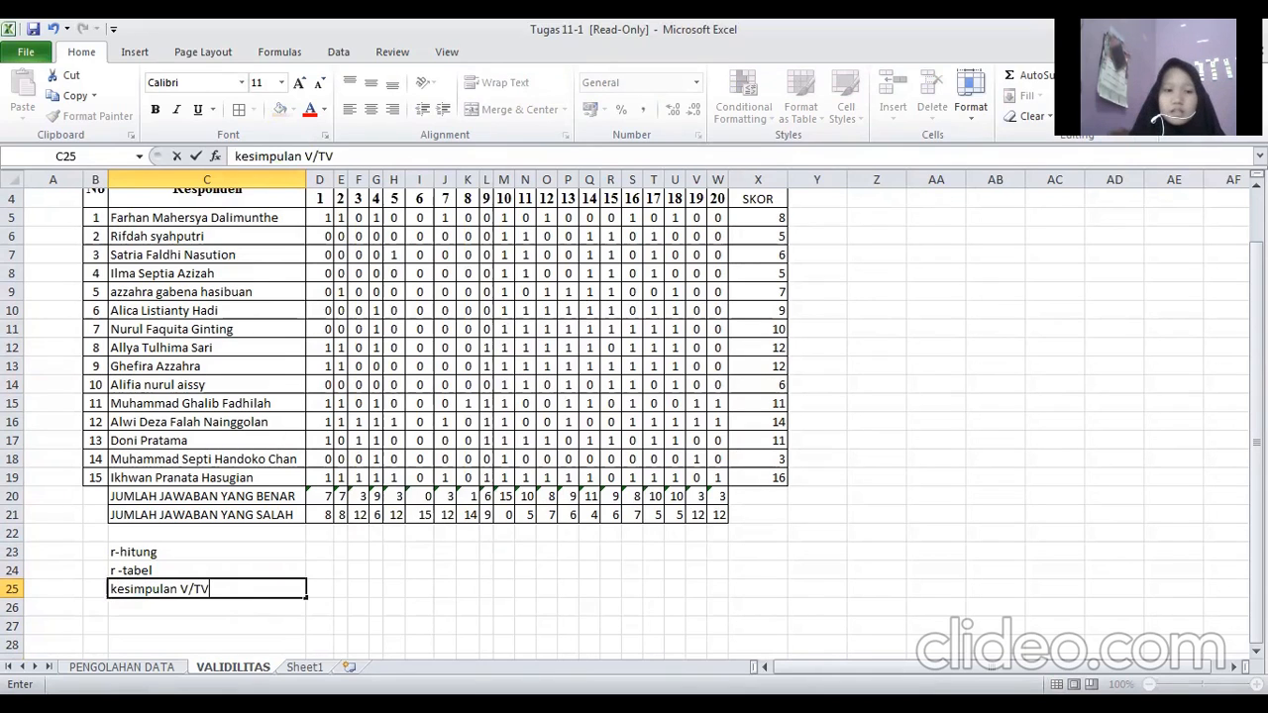
pyautogui.moveTo(155, 555); pyautogui.dragTo(710, 592)
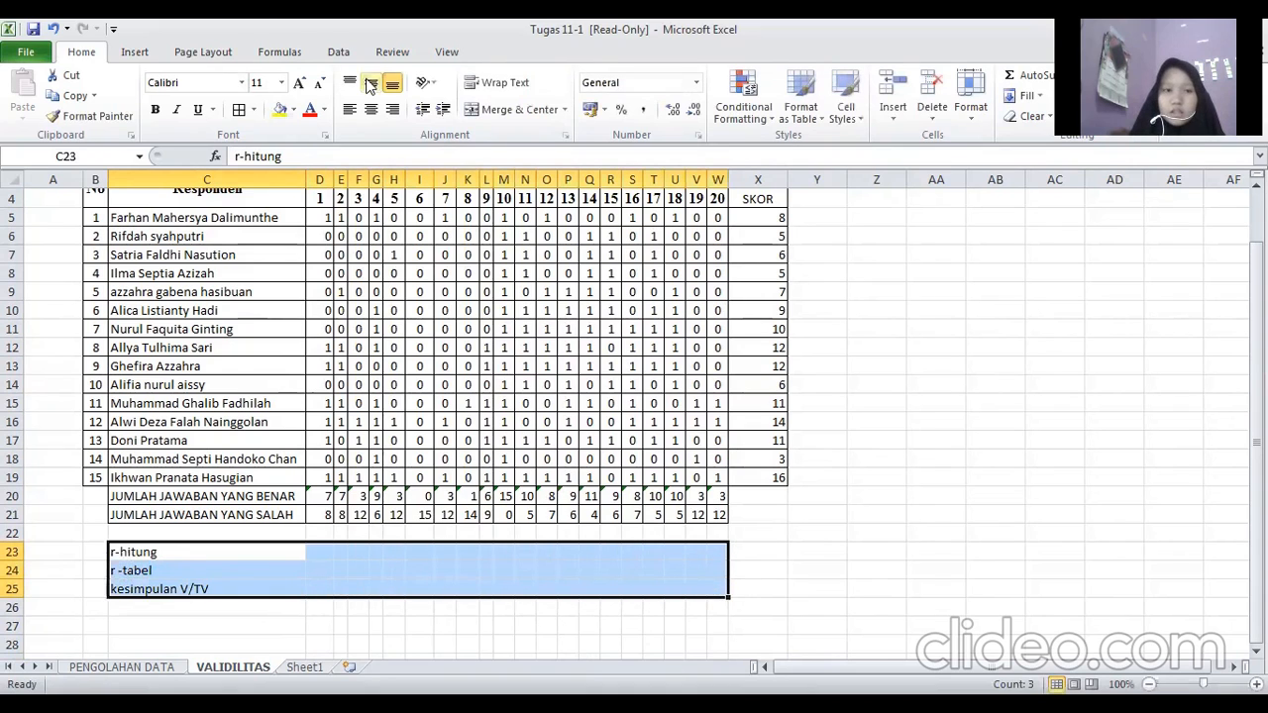
pyautogui.click(238, 109)
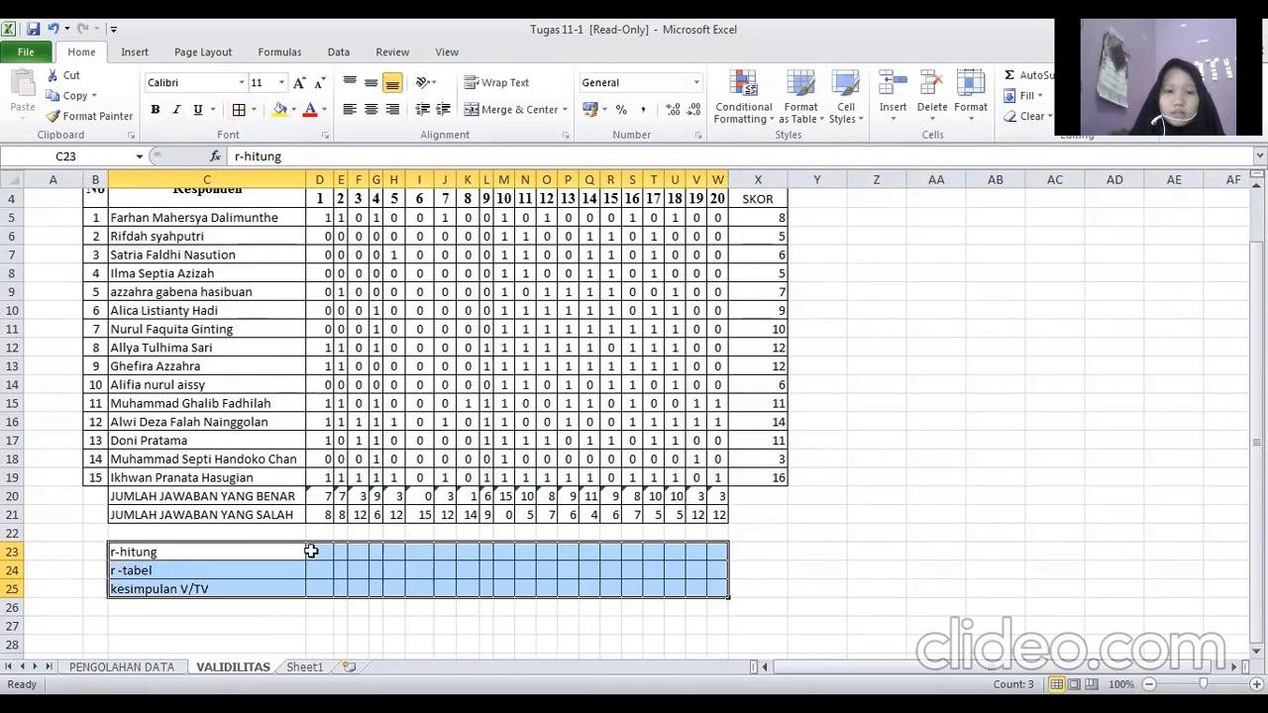
# Begin a formula with the PEARSON function in D23, the r-hitung cell for question 1.
pyautogui.click(312, 552)
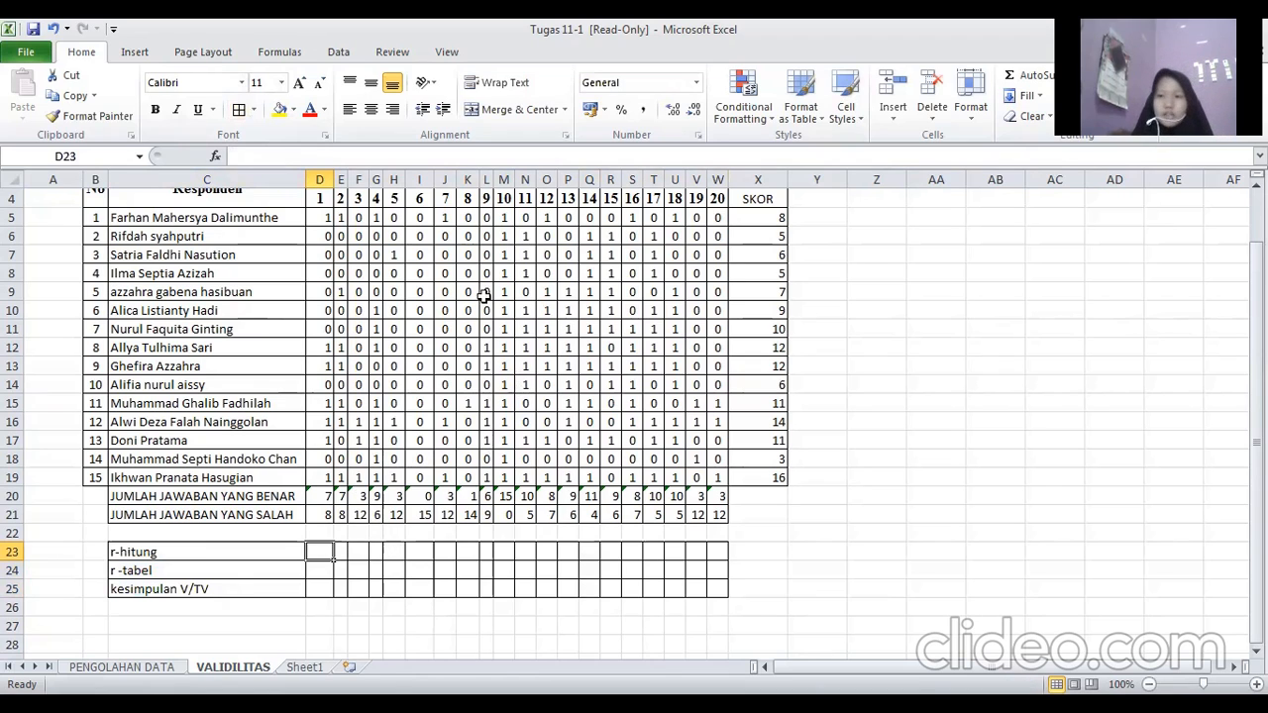
pyautogui.click(318, 160)
pyautogui.write('=P')
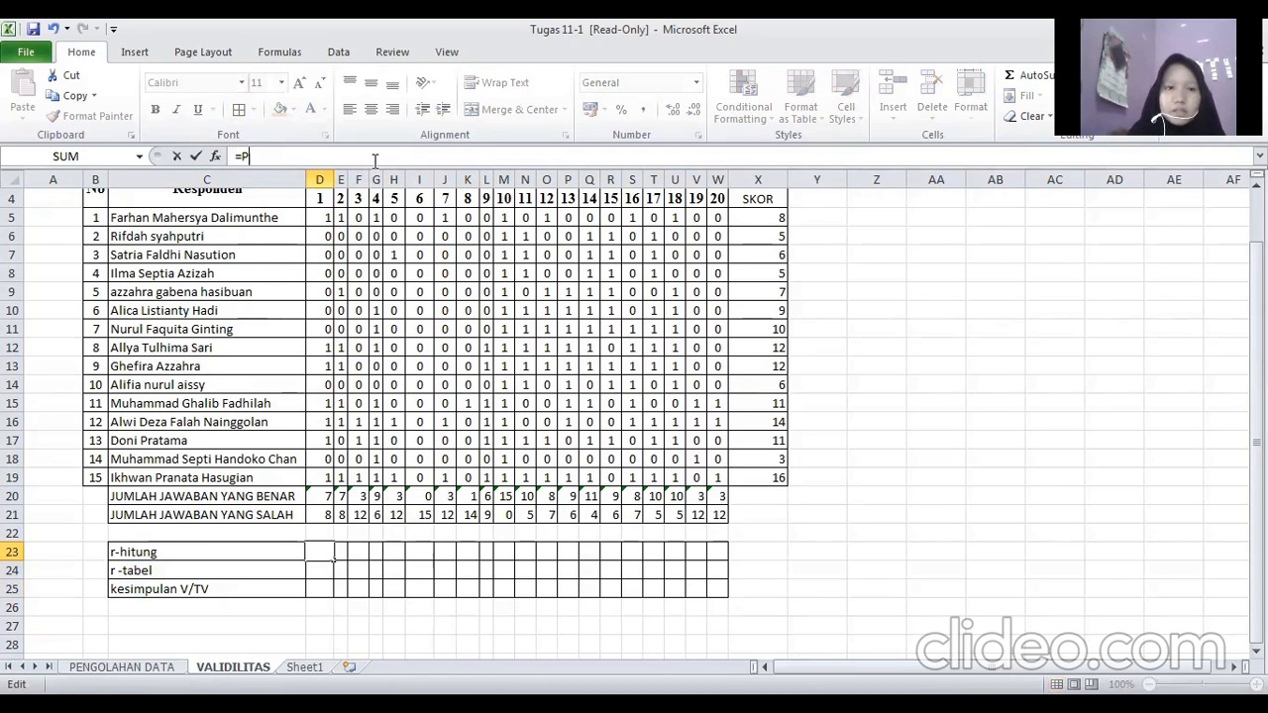
pyautogui.write('ER')
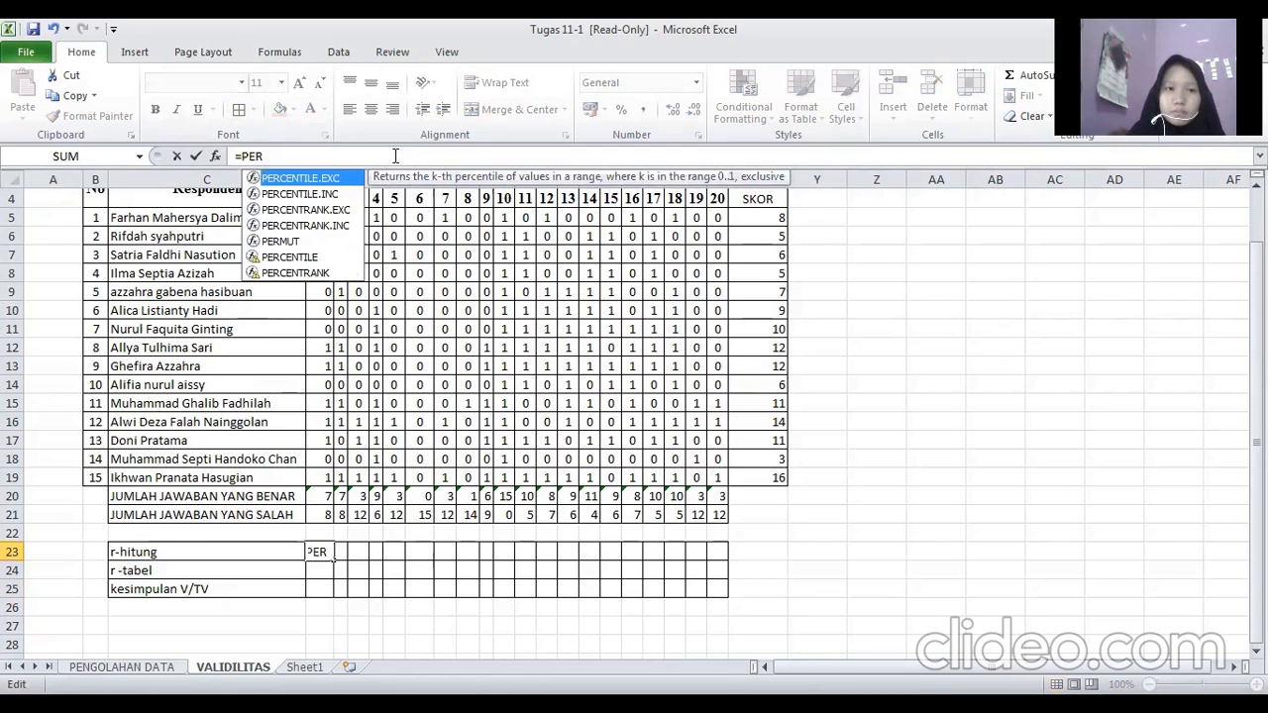
pyautogui.press('BackSpace')
pyautogui.write('A')
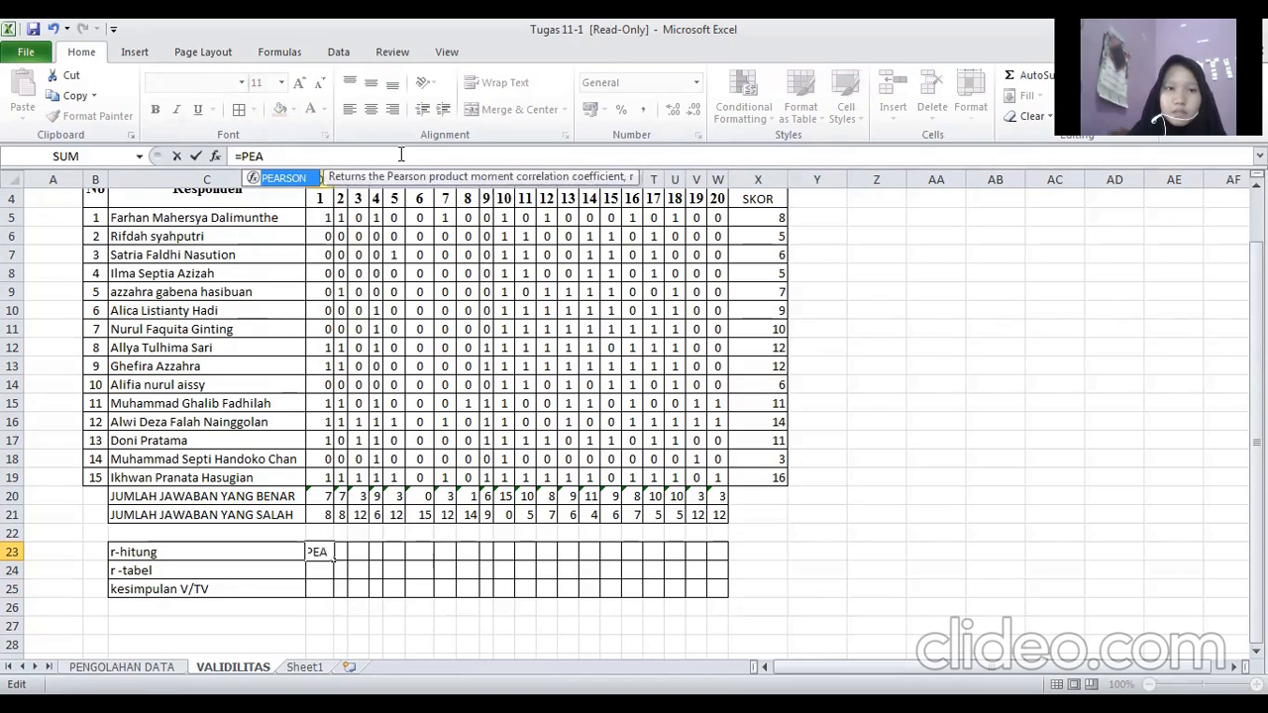
pyautogui.doubleClick(288, 178)
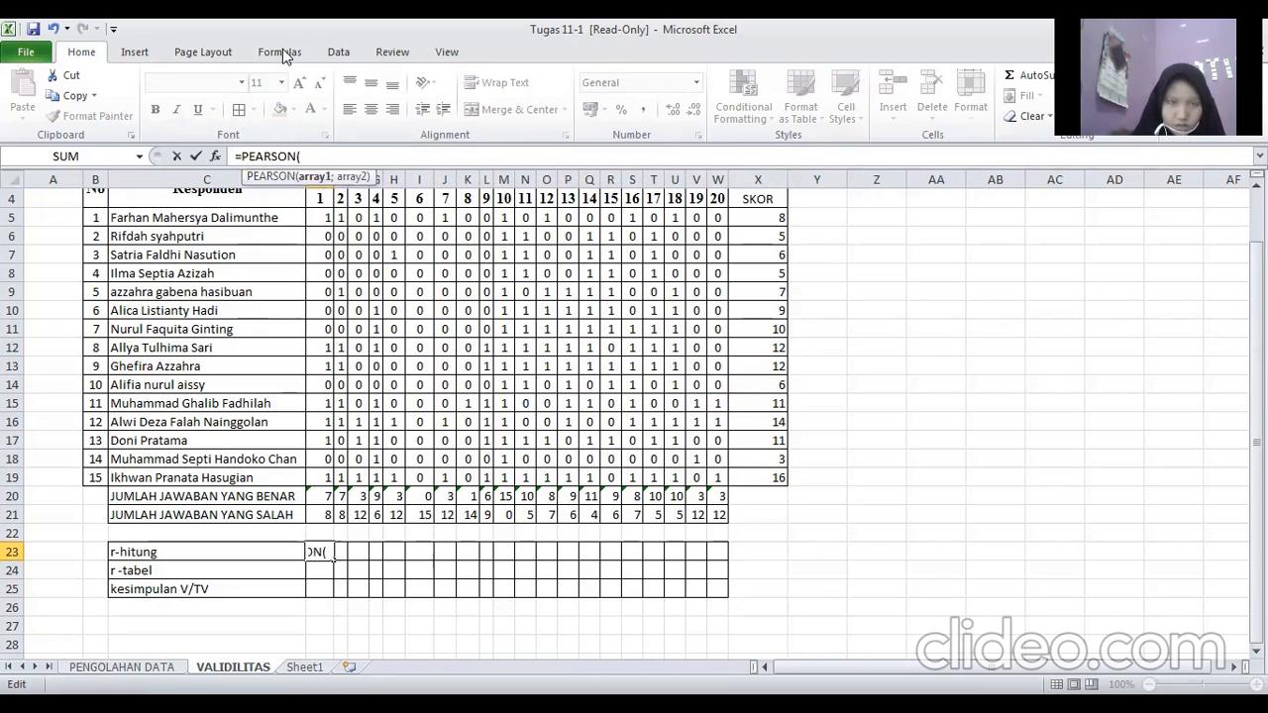
# Try to complete the question 1 r-hitung formula in D23 as =PEARSON(D5:D19+X5:X19).
pyautogui.click(317, 220)
pyautogui.moveTo(317, 225); pyautogui.dragTo(319, 229)
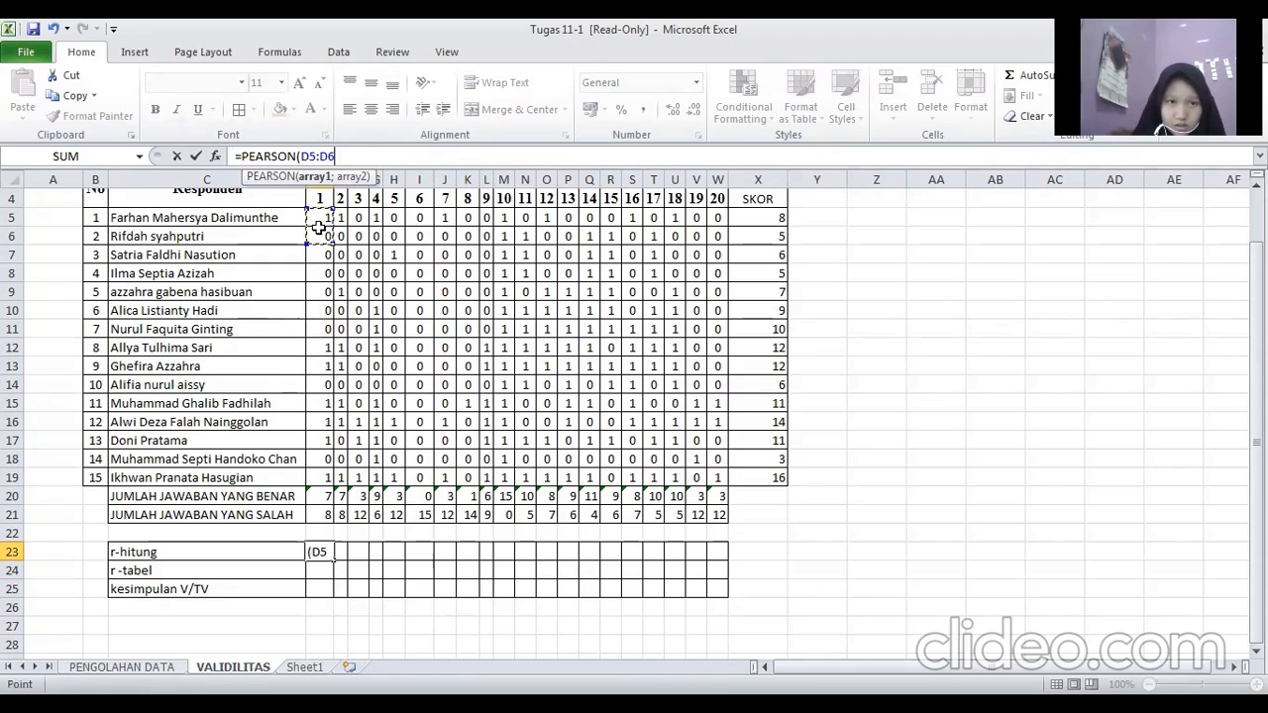
pyautogui.moveTo(319, 227); pyautogui.dragTo(329, 482)
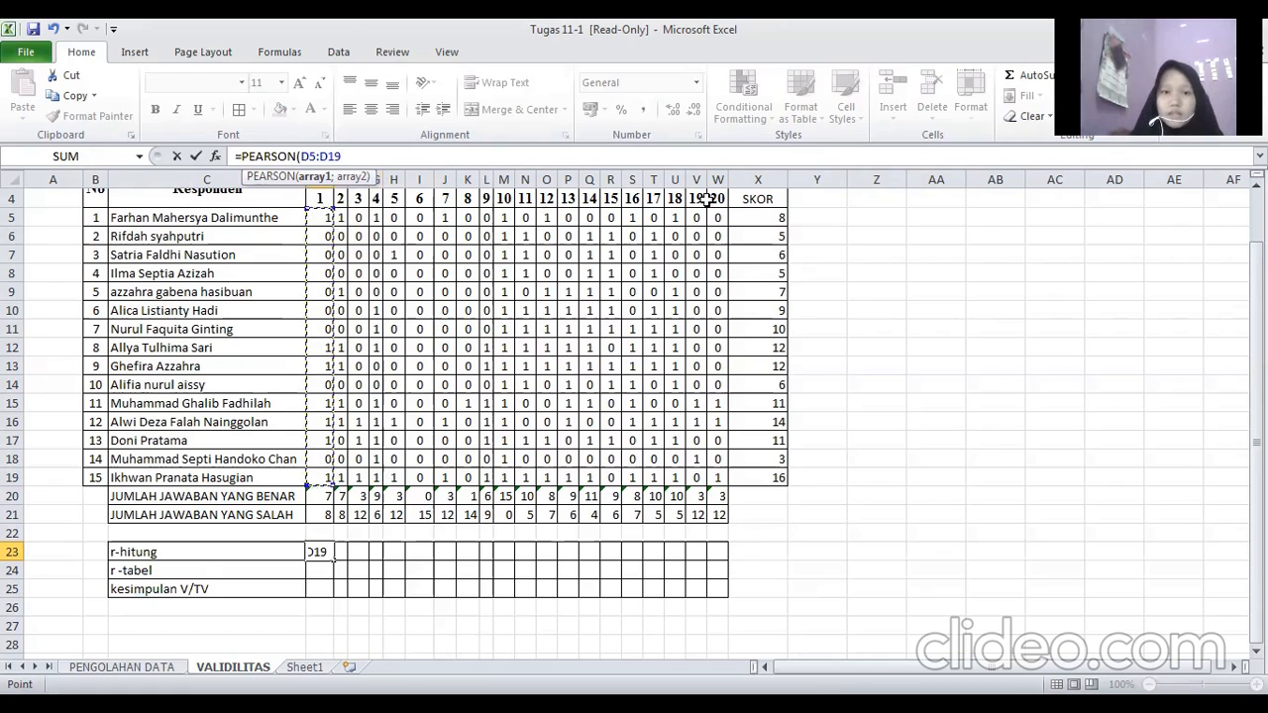
pyautogui.click(770, 218)
pyautogui.moveTo(770, 218); pyautogui.dragTo(769, 482)
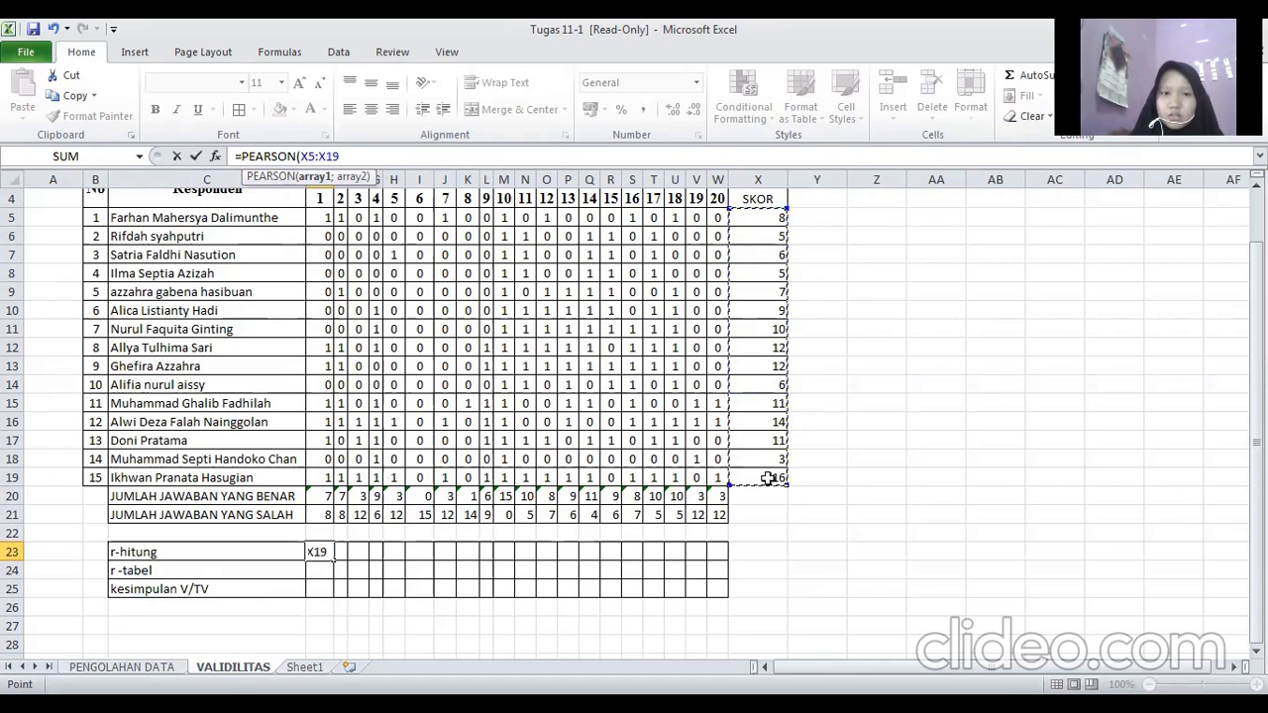
pyautogui.moveTo(327, 222); pyautogui.dragTo(327, 477)
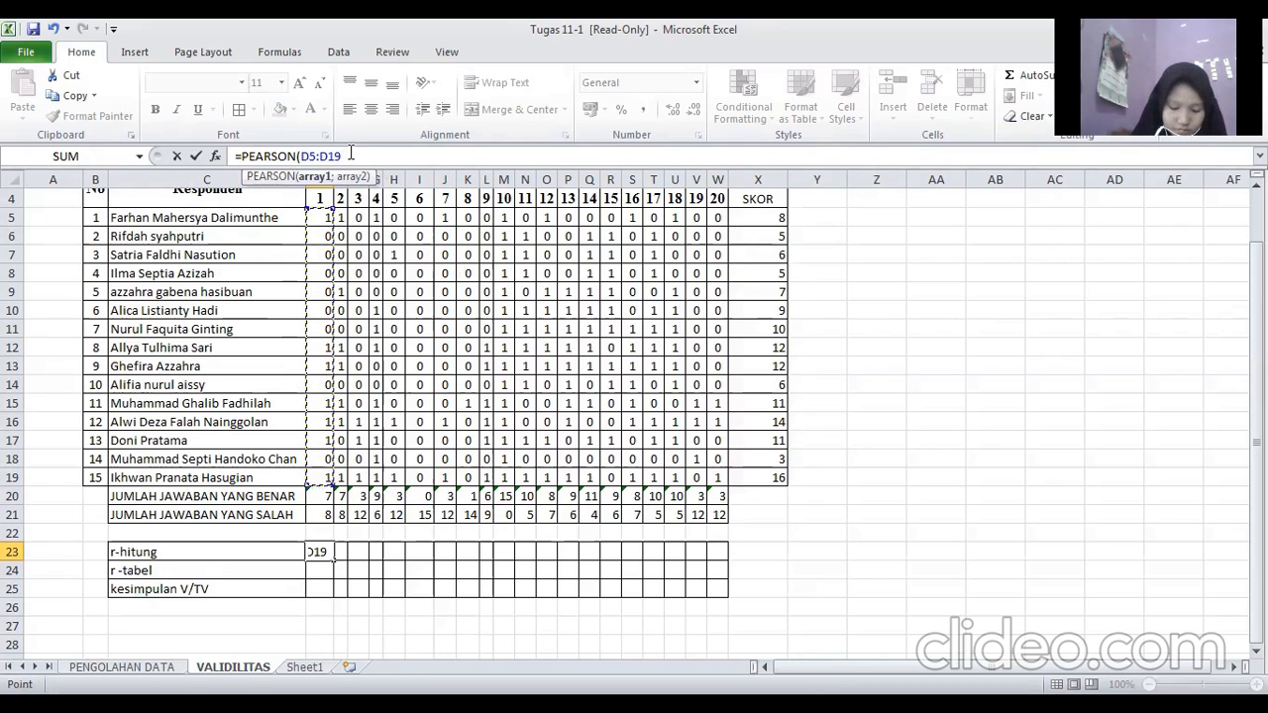
pyautogui.write(';')
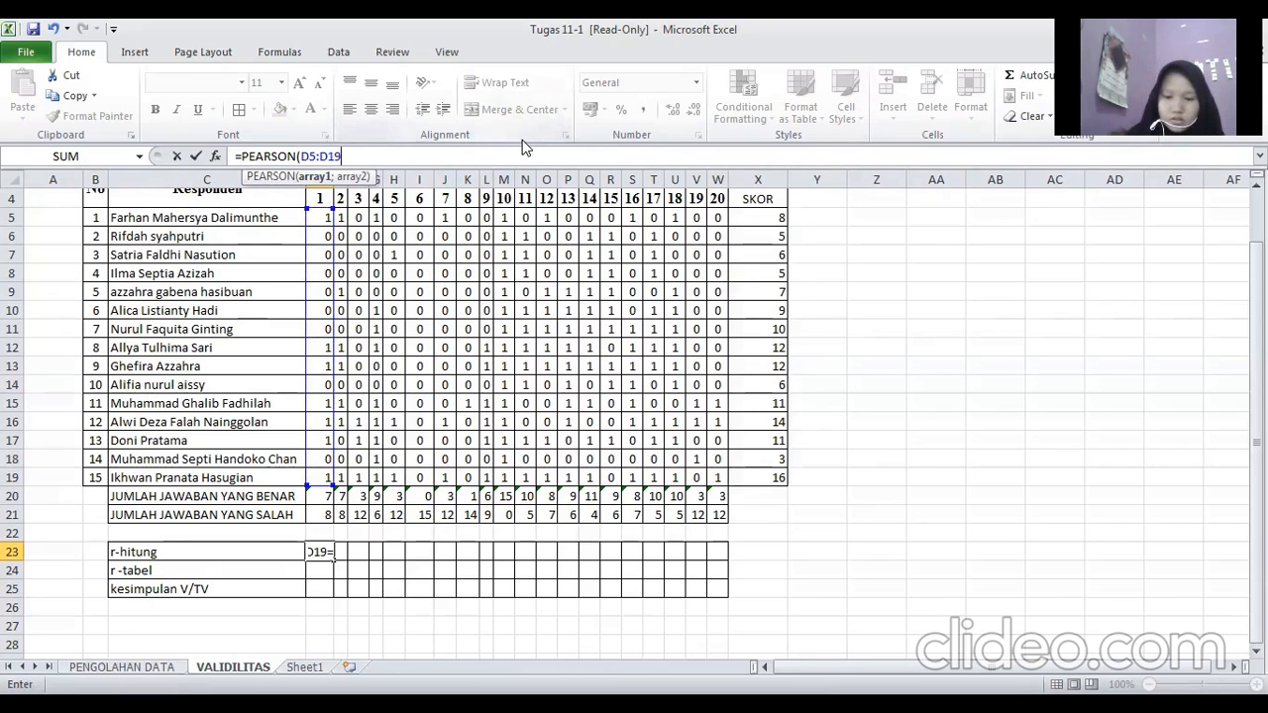
pyautogui.moveTo(758, 217); pyautogui.dragTo(758, 477)
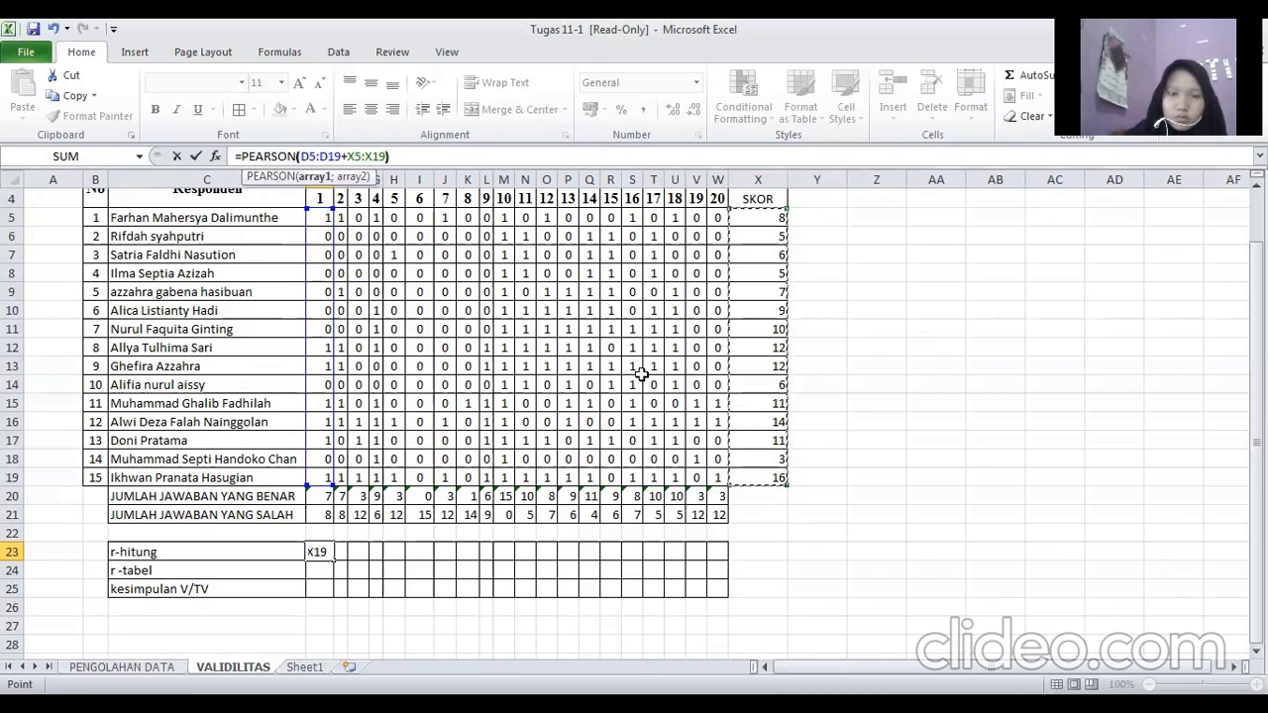
pyautogui.write(')')
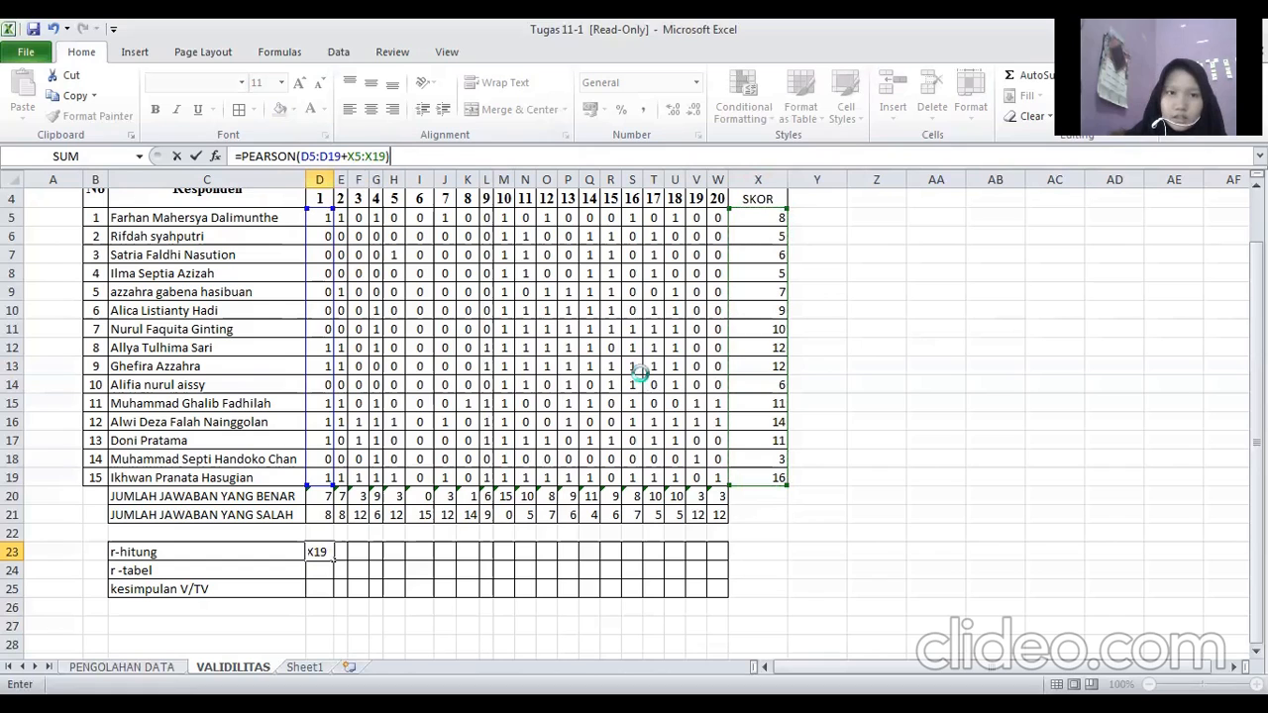
pyautogui.press('Return')
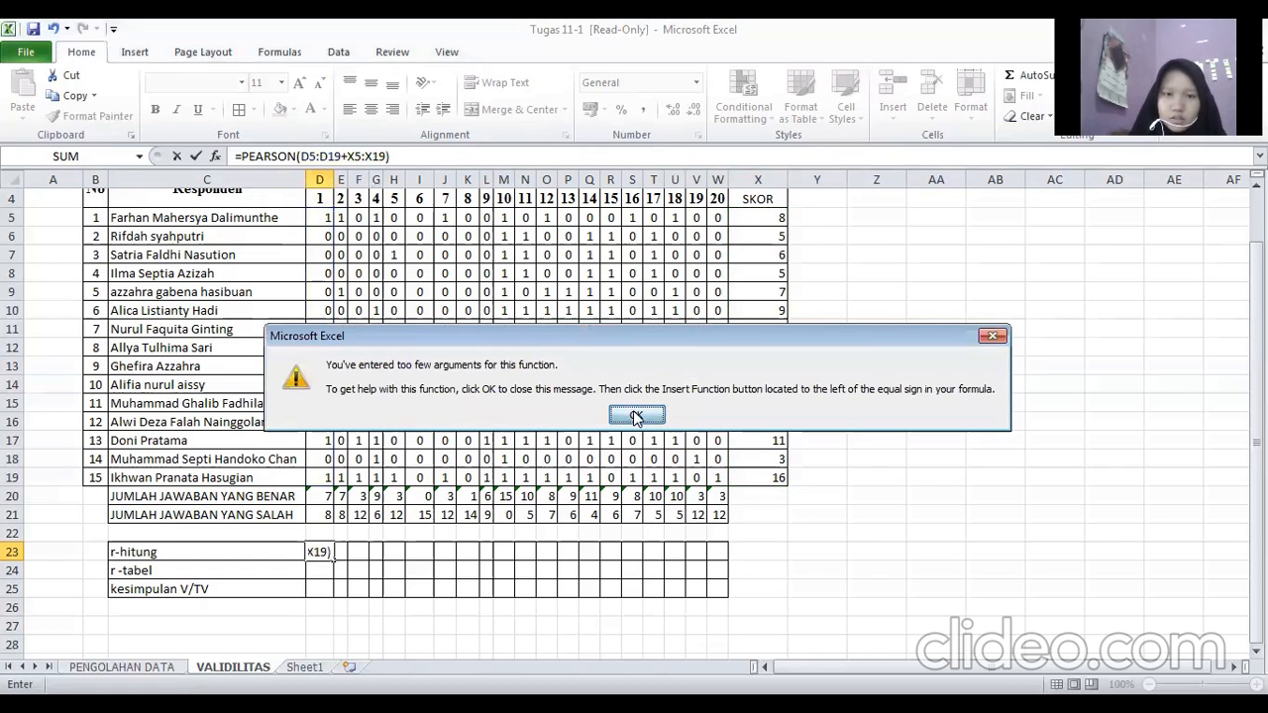
pyautogui.click(637, 416)
# Try to correct the D23 formula by removing the plus sign between D5:D19 and X5:X19.
pyautogui.click(346, 157)
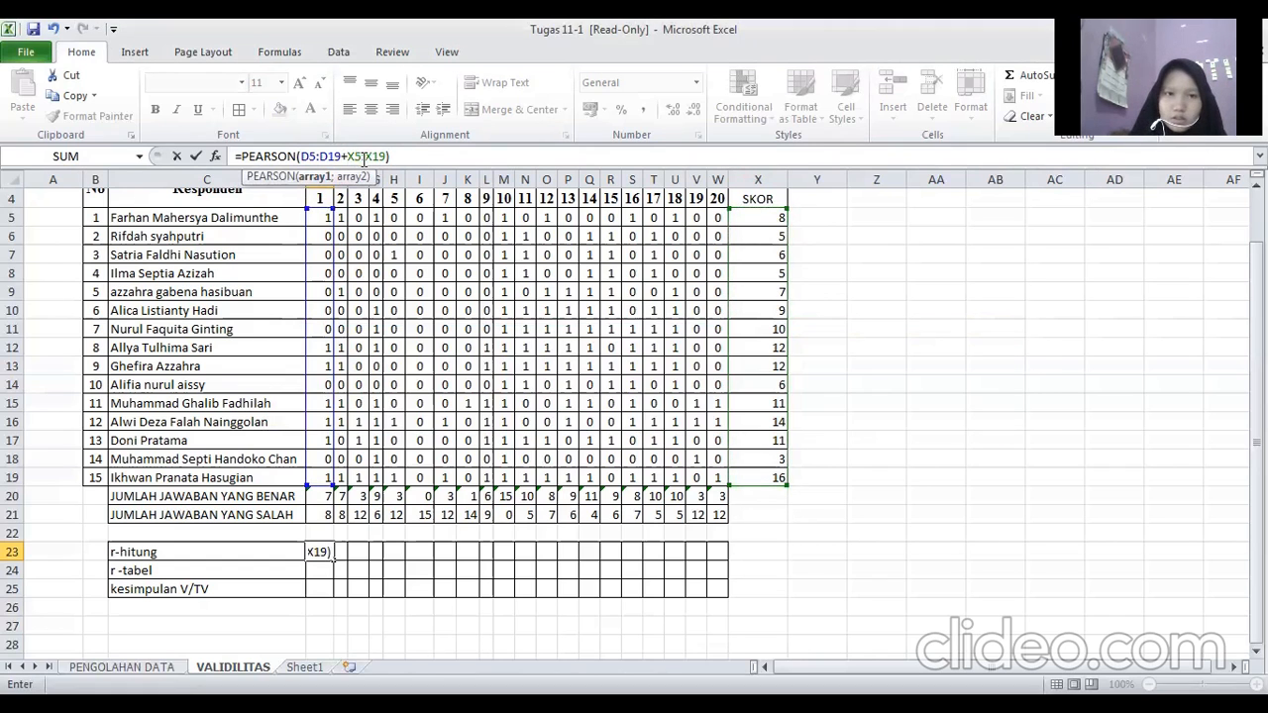
pyautogui.press('BackSpace')
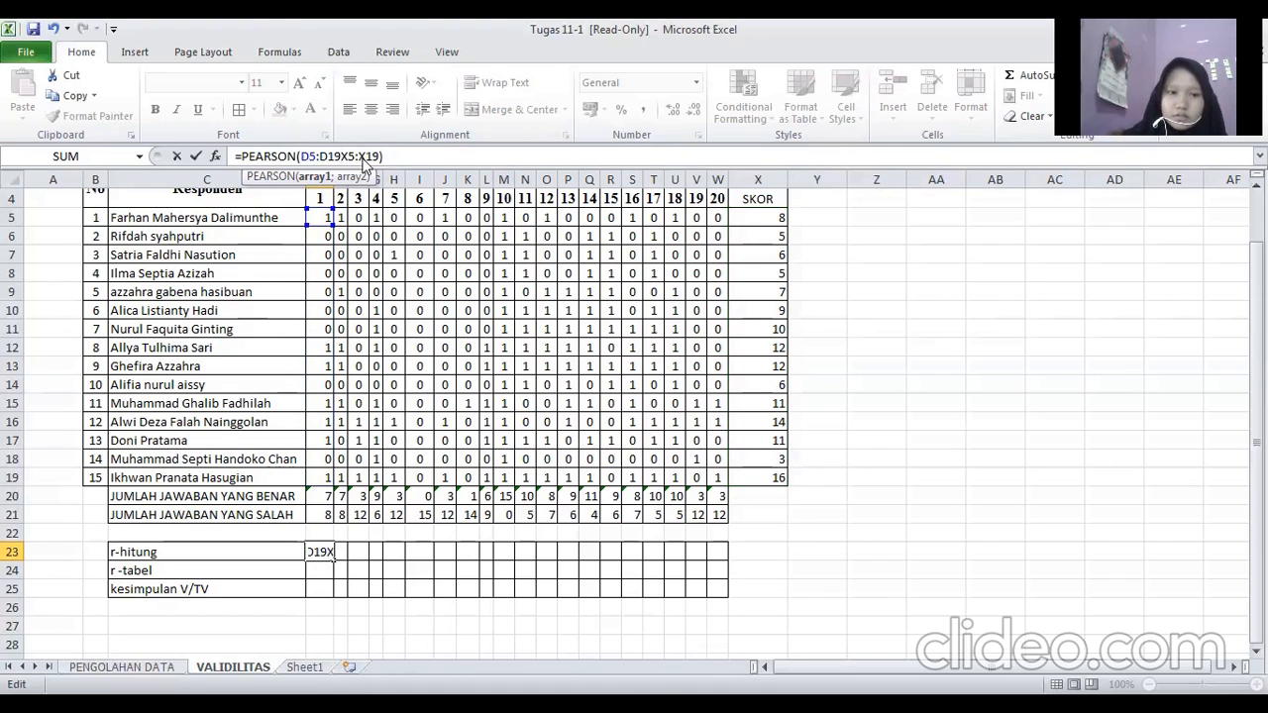
pyautogui.press('Return')
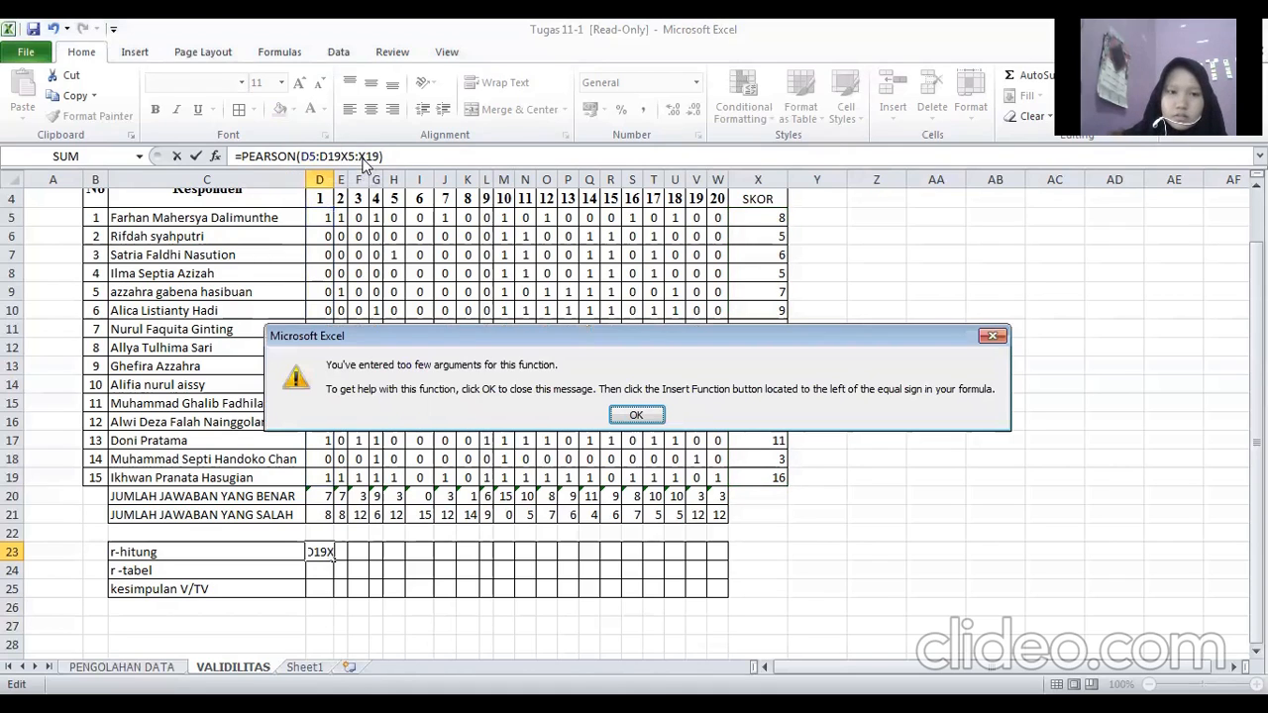
pyautogui.click(637, 416)
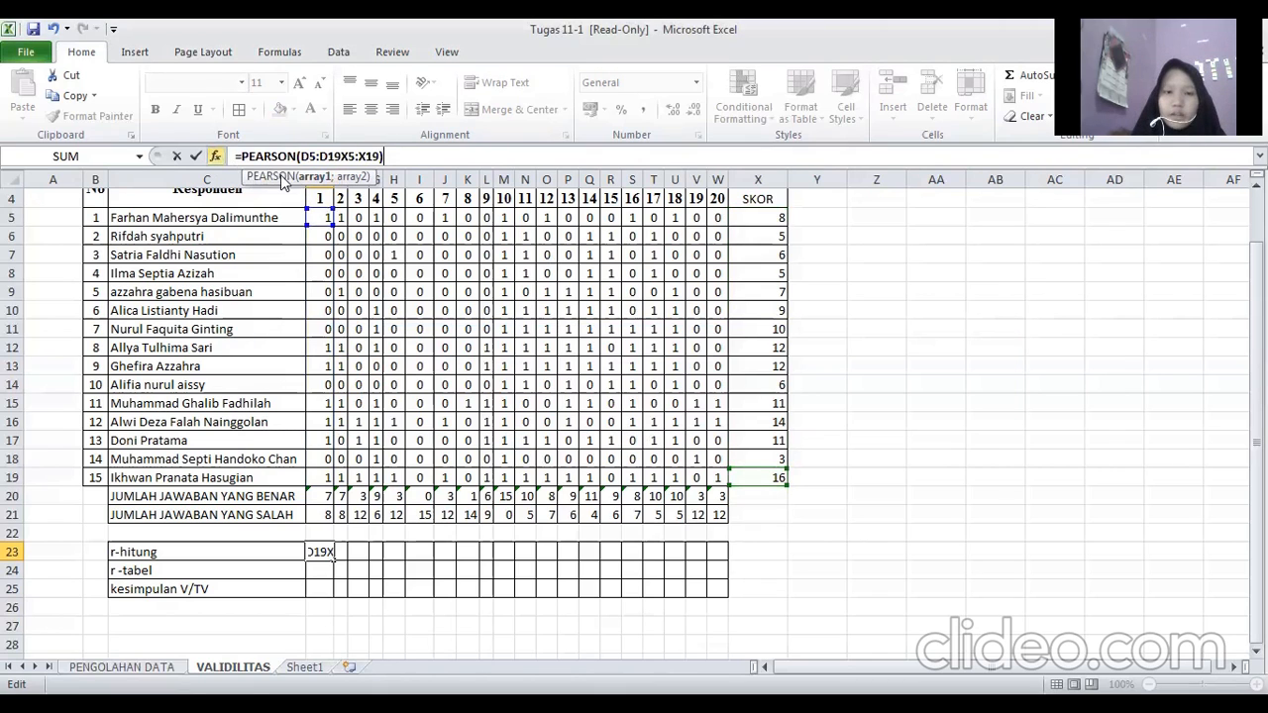
# Set the second array of the PEARSON function in D23 to the absolute range $X$5:$X$19 and widen column D.
pyautogui.click(215, 156)
pyautogui.click(880, 345)
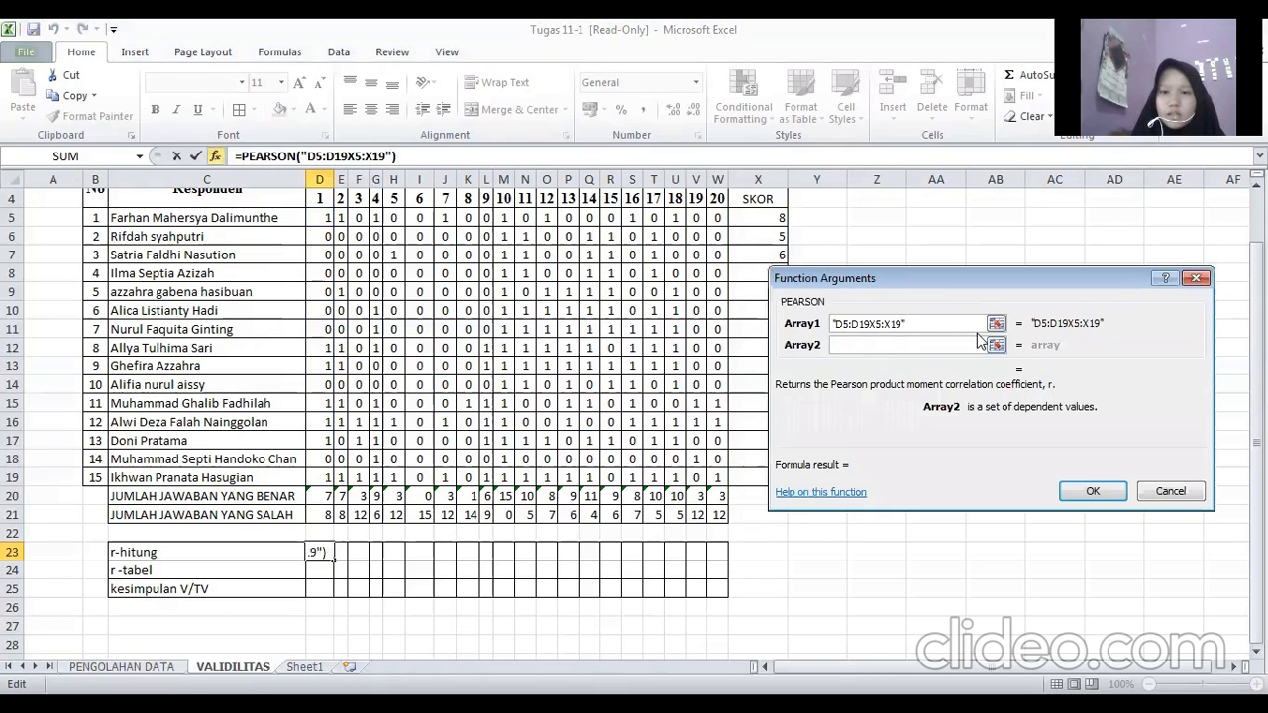
pyautogui.moveTo(760, 218); pyautogui.dragTo(758, 478)
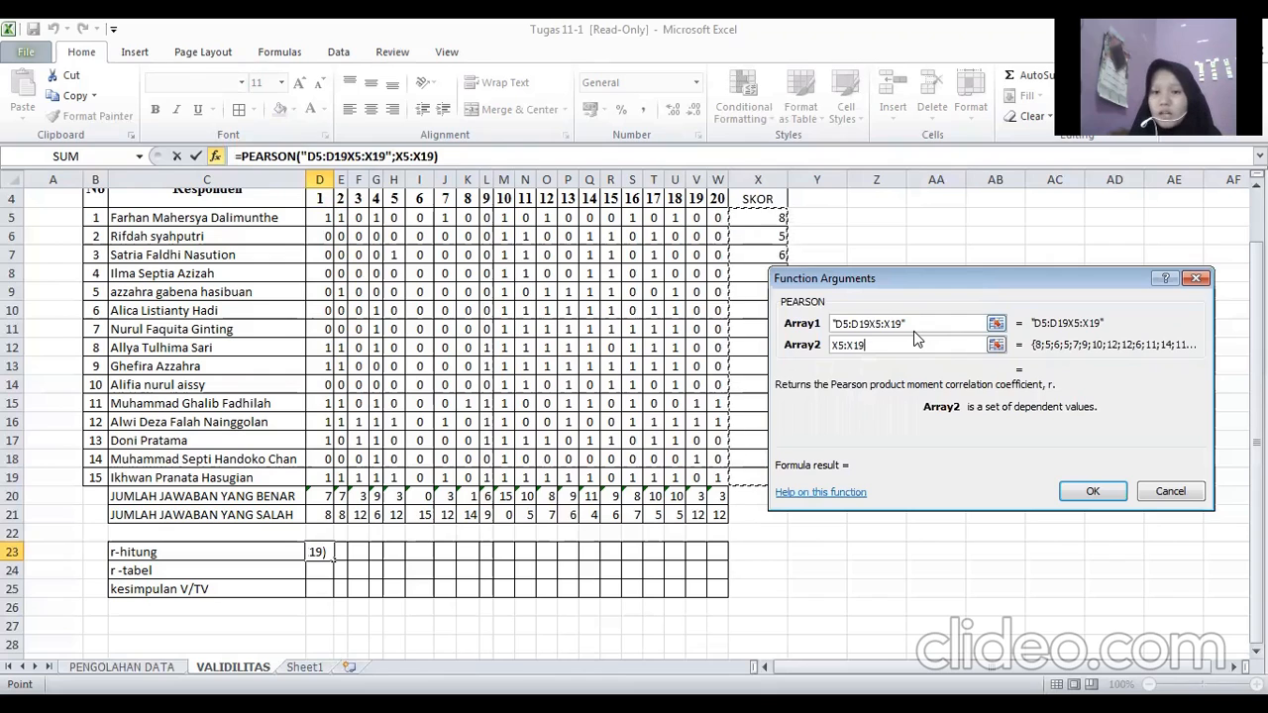
pyautogui.press('F4')
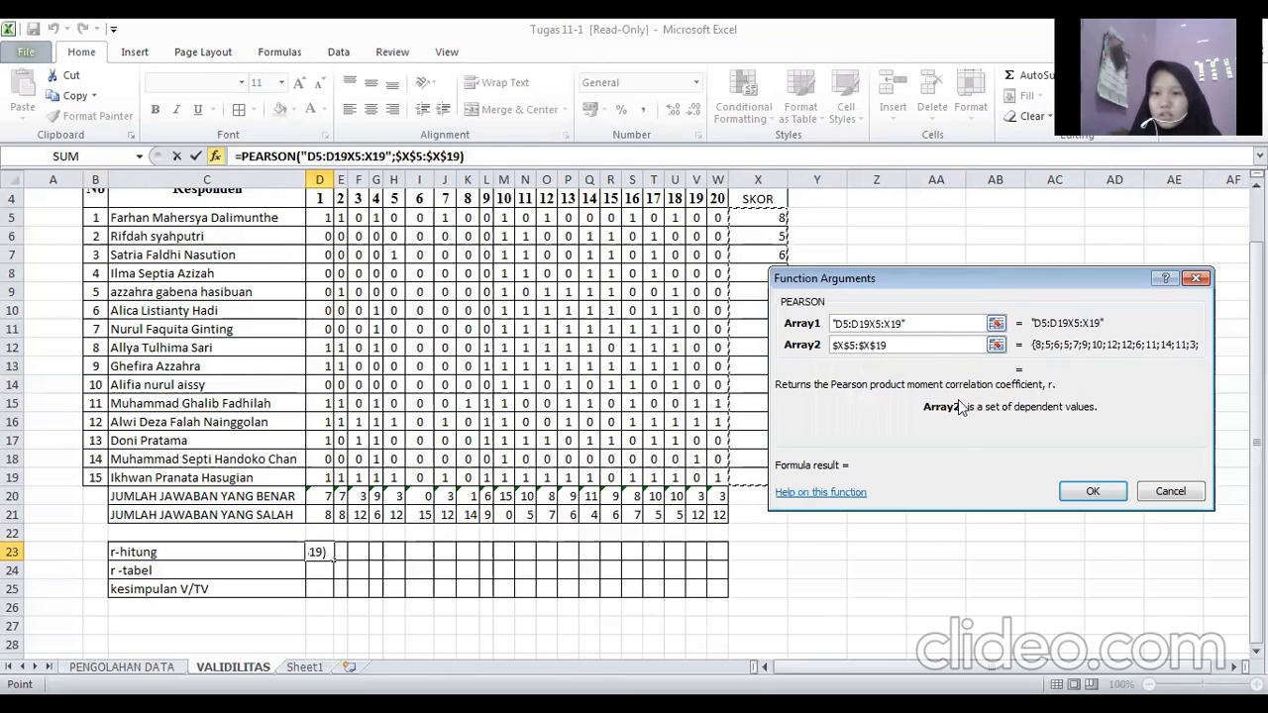
pyautogui.click(1083, 495)
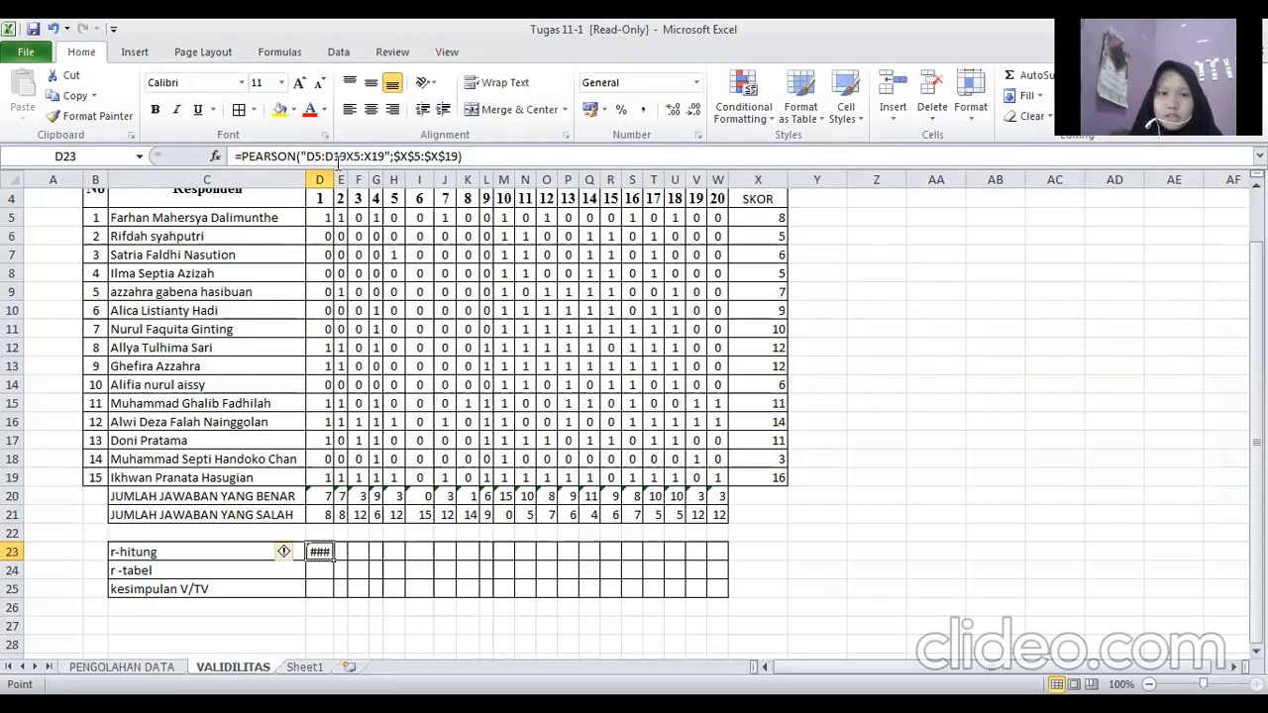
pyautogui.moveTo(331, 179); pyautogui.dragTo(369, 174)
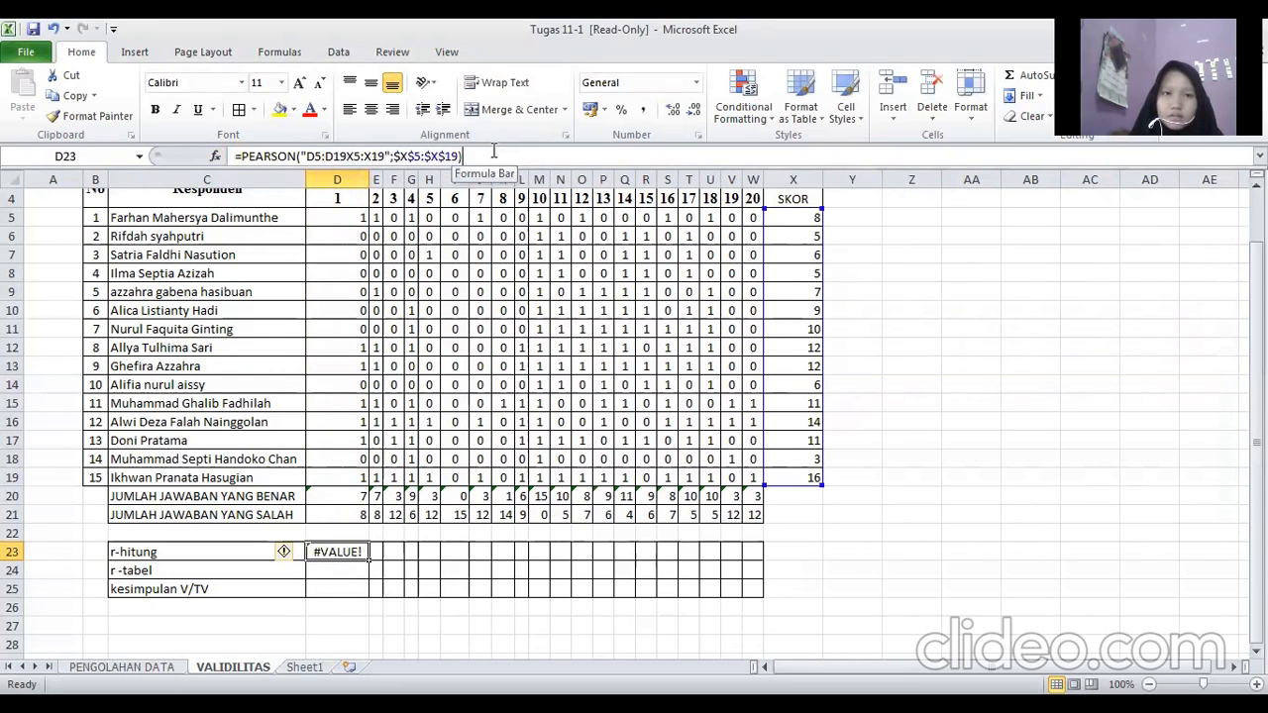
# Replace the first array of the PEARSON function in D23 with the question 1 answers, D5:D19.
pyautogui.click(477, 156)
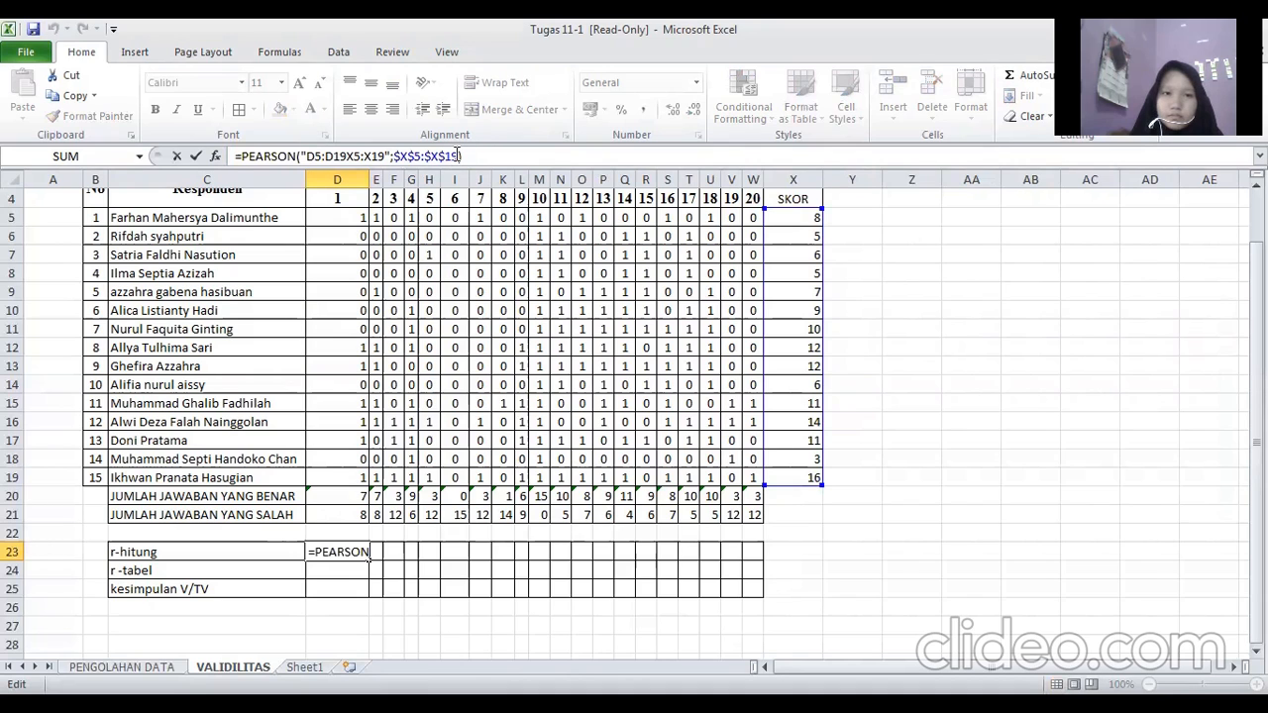
pyautogui.click(457, 155)
pyautogui.click(215, 156)
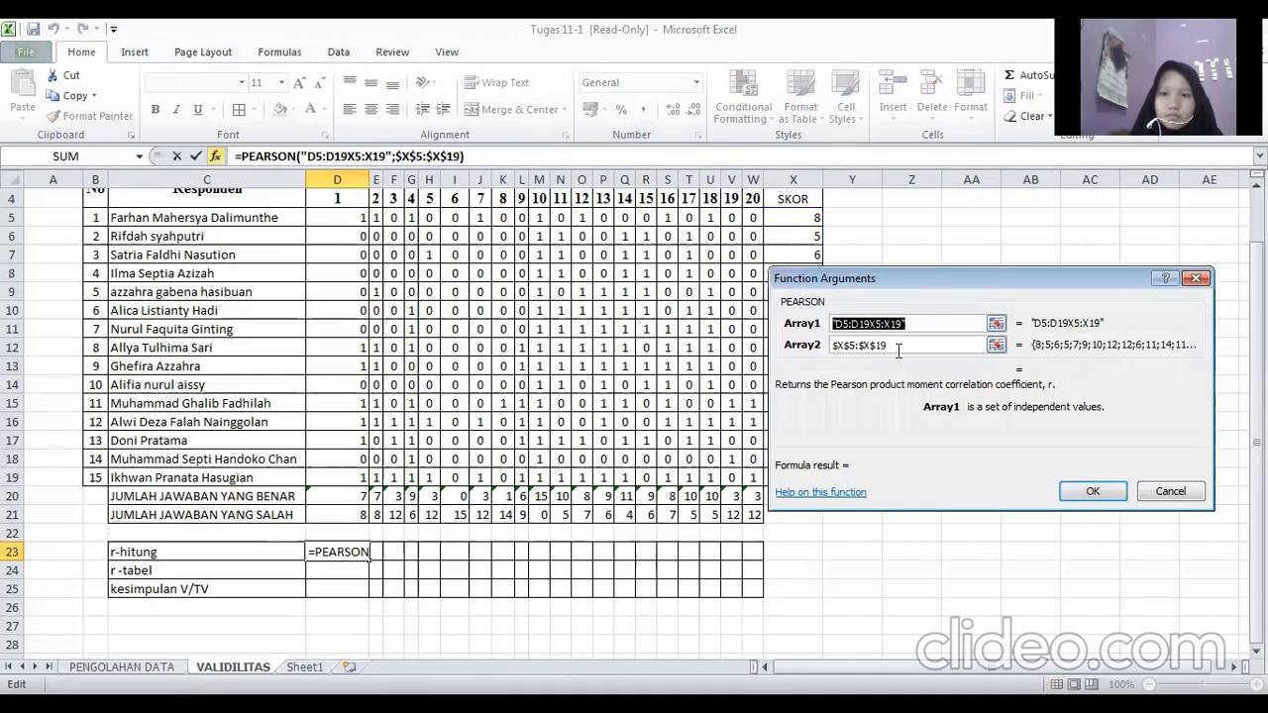
pyautogui.click(904, 324)
pyautogui.moveTo(904, 324); pyautogui.dragTo(826, 327)
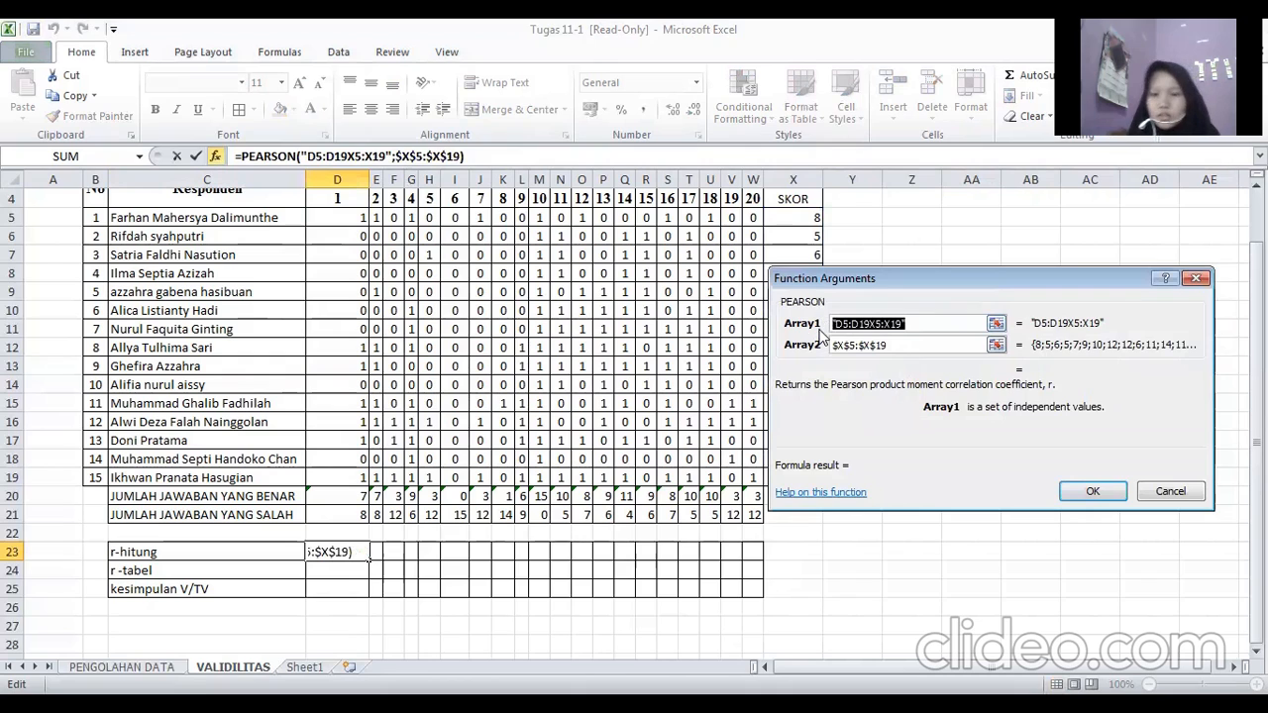
pyautogui.press('BackSpace')
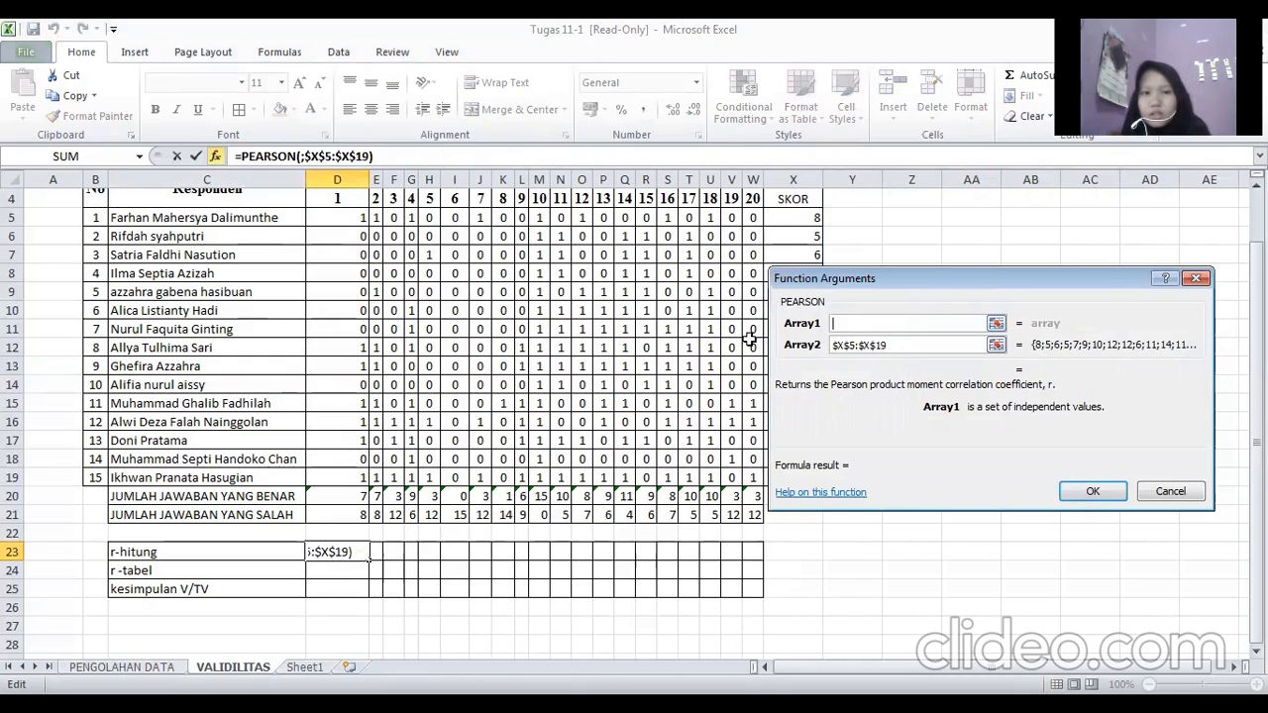
pyautogui.moveTo(361, 202); pyautogui.dragTo(354, 224)
pyautogui.click(353, 220)
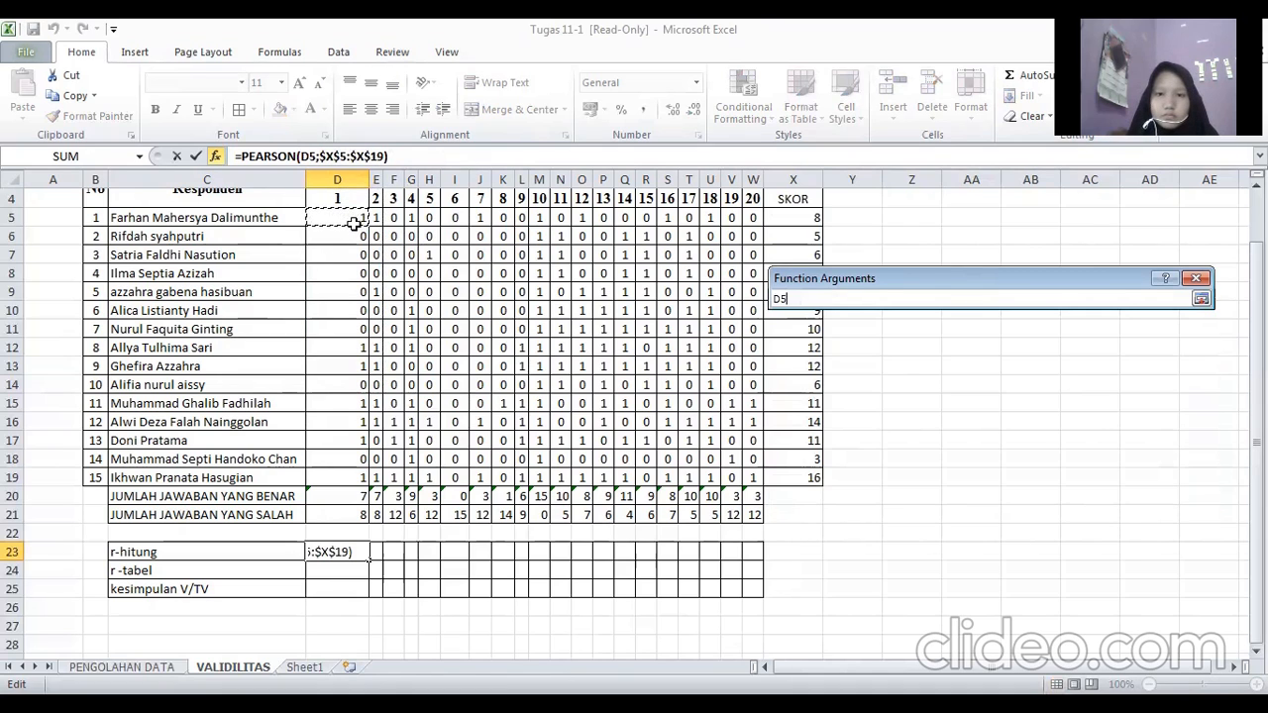
pyautogui.moveTo(354, 224); pyautogui.dragTo(353, 477)
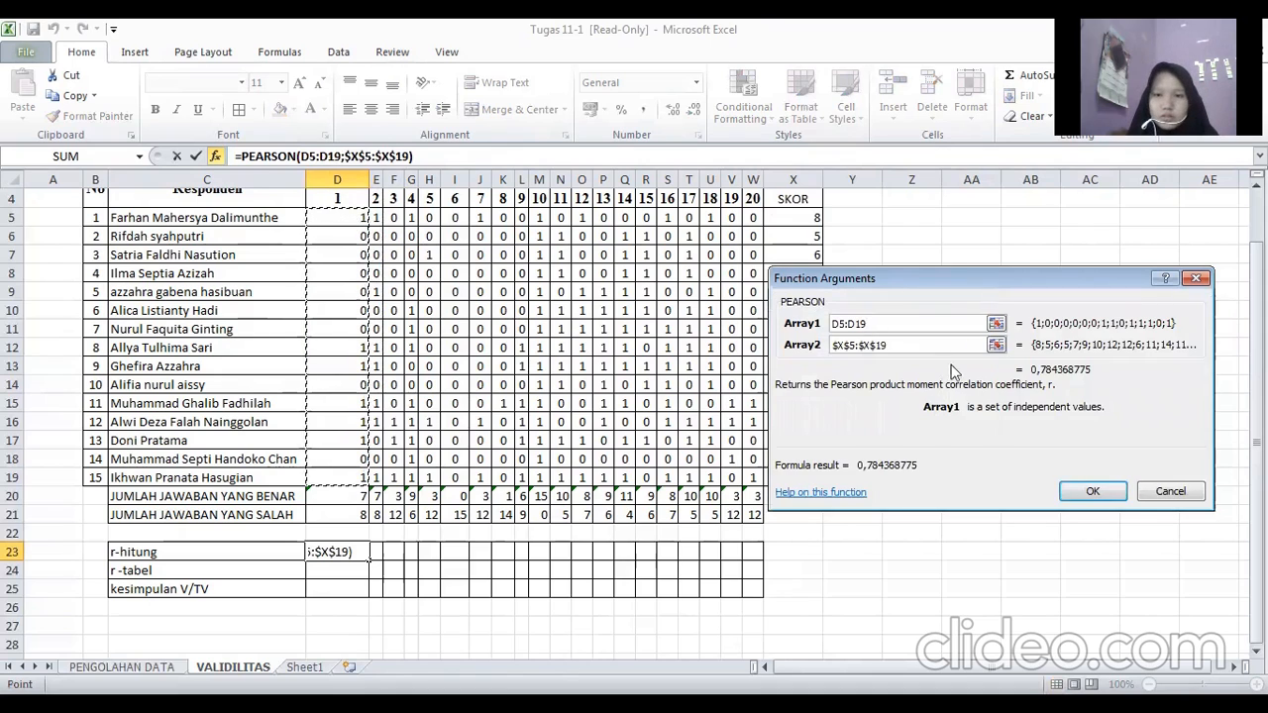
pyautogui.click(1087, 492)
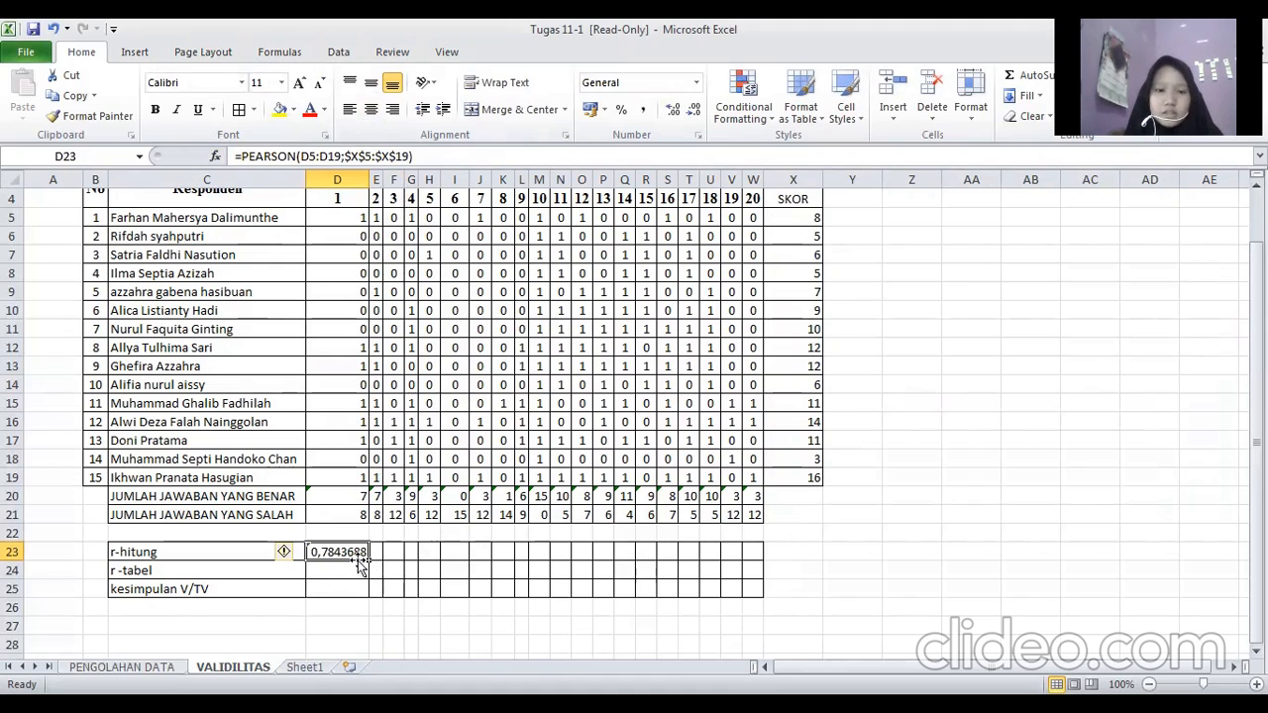
# Fill the r-hitung formula from D23 across to W23 and widen columns E to O to fit the decimals.
pyautogui.moveTo(371, 557); pyautogui.dragTo(758, 563)
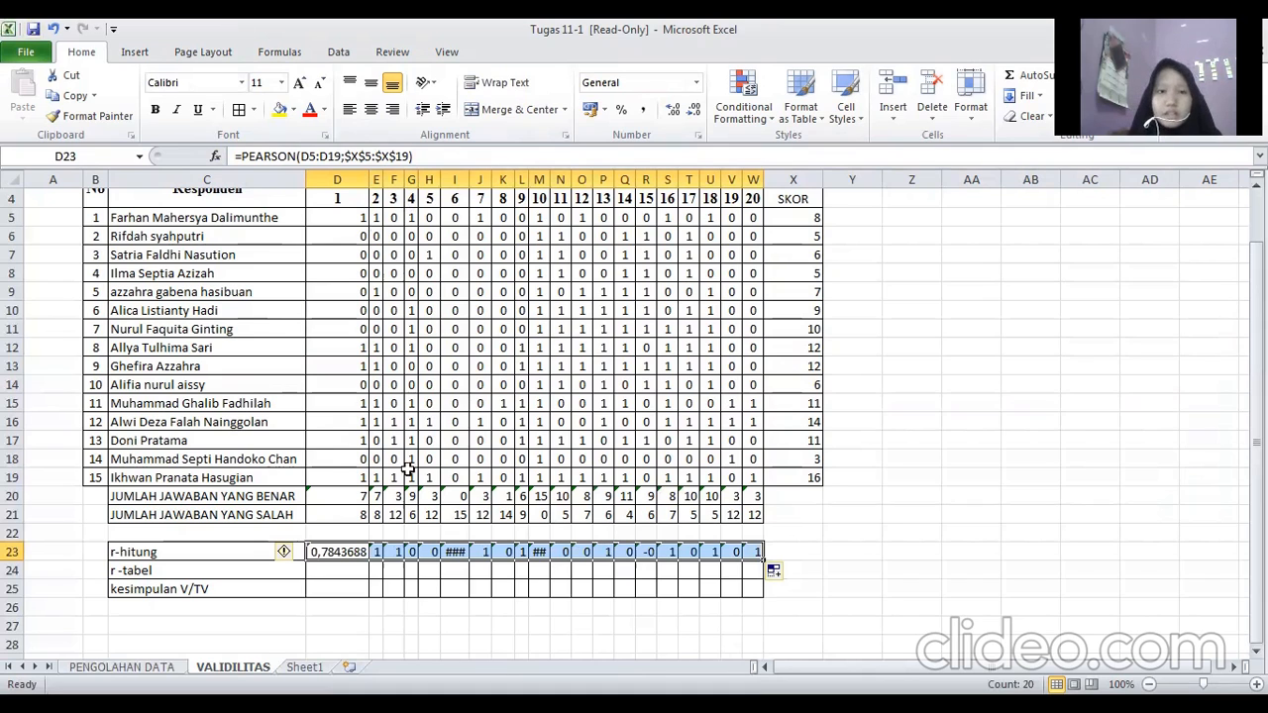
pyautogui.moveTo(384, 180); pyautogui.dragTo(401, 180)
pyautogui.click(424, 193)
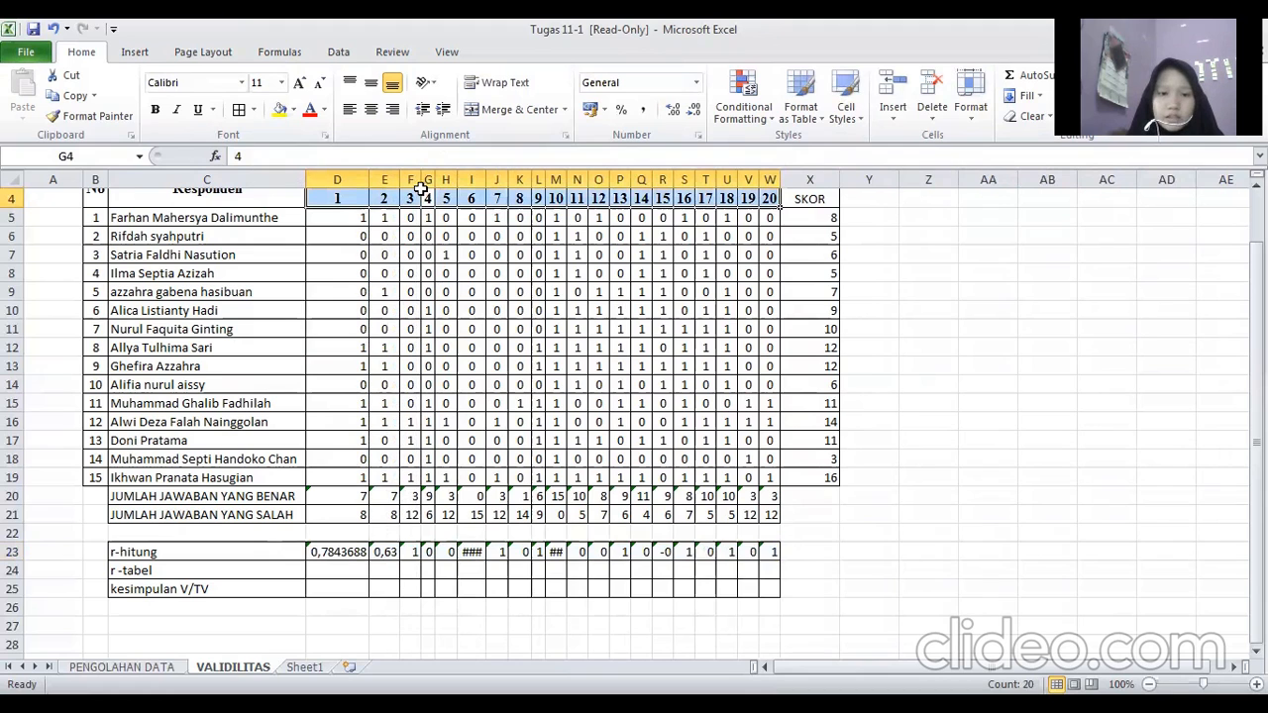
pyautogui.moveTo(418, 184); pyautogui.dragTo(743, 180)
pyautogui.moveTo(651, 179); pyautogui.dragTo(663, 176)
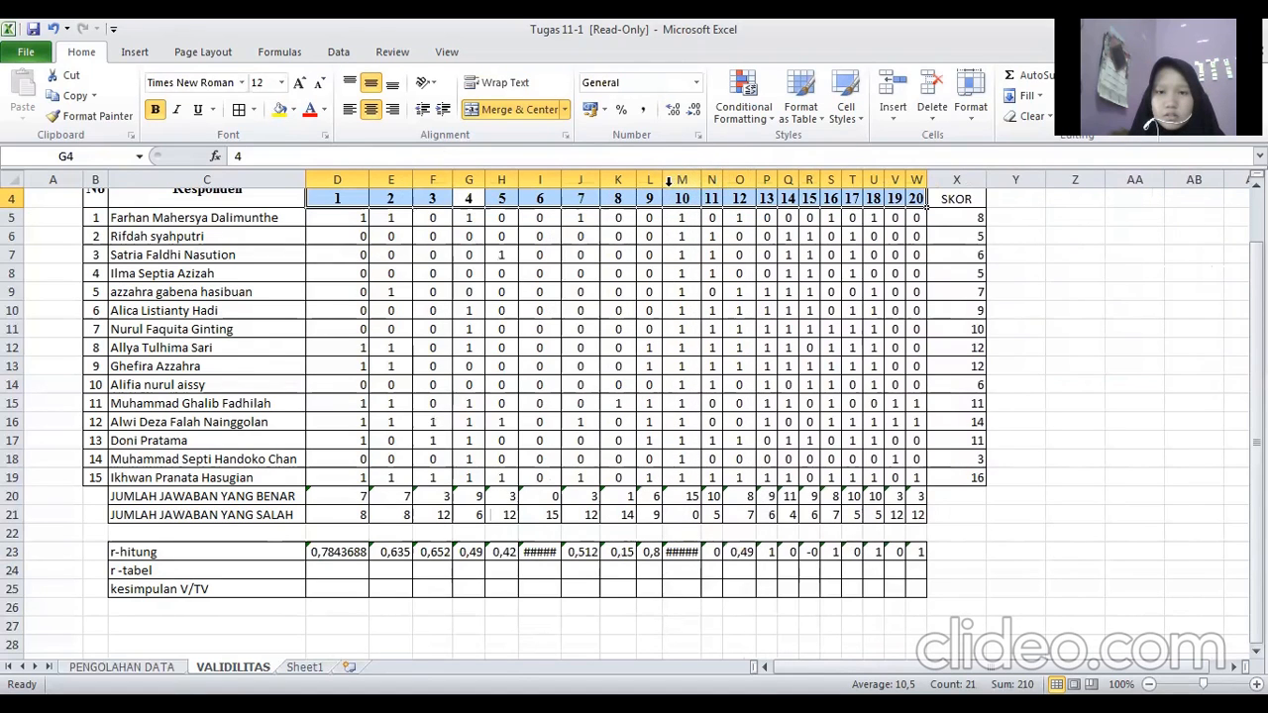
pyautogui.moveTo(666, 186); pyautogui.dragTo(738, 182)
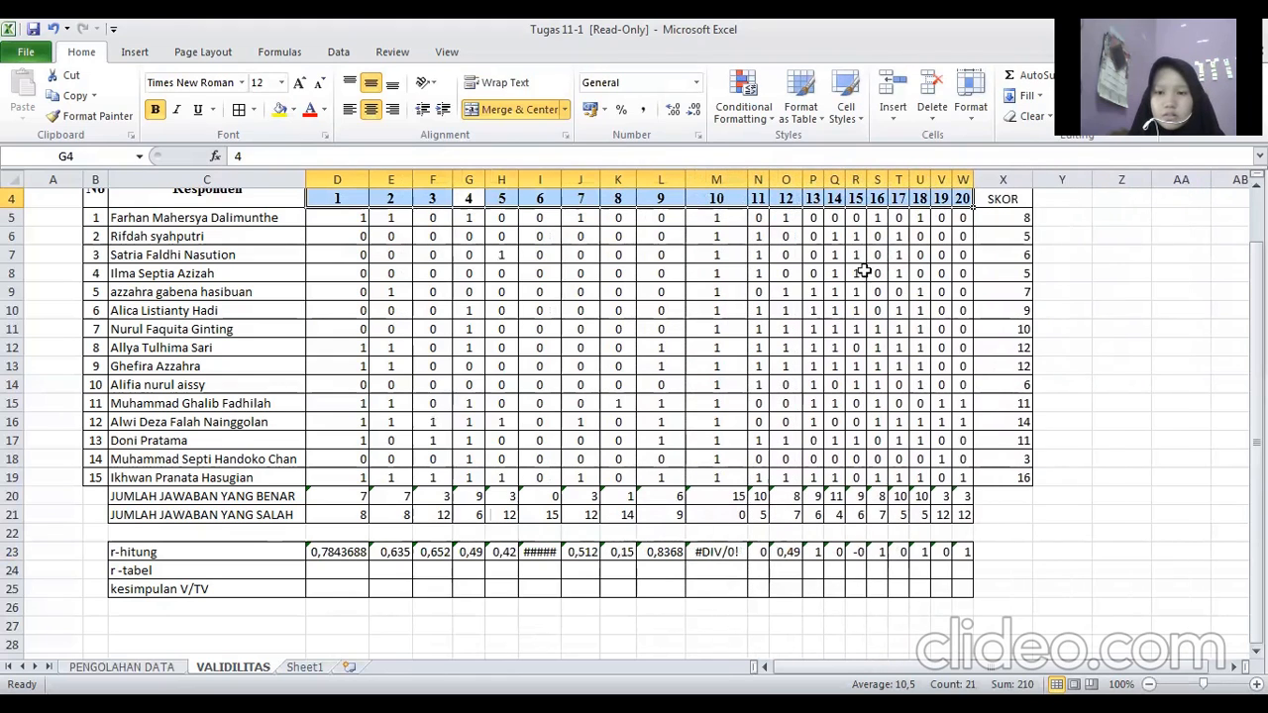
pyautogui.moveTo(771, 186); pyautogui.dragTo(785, 186)
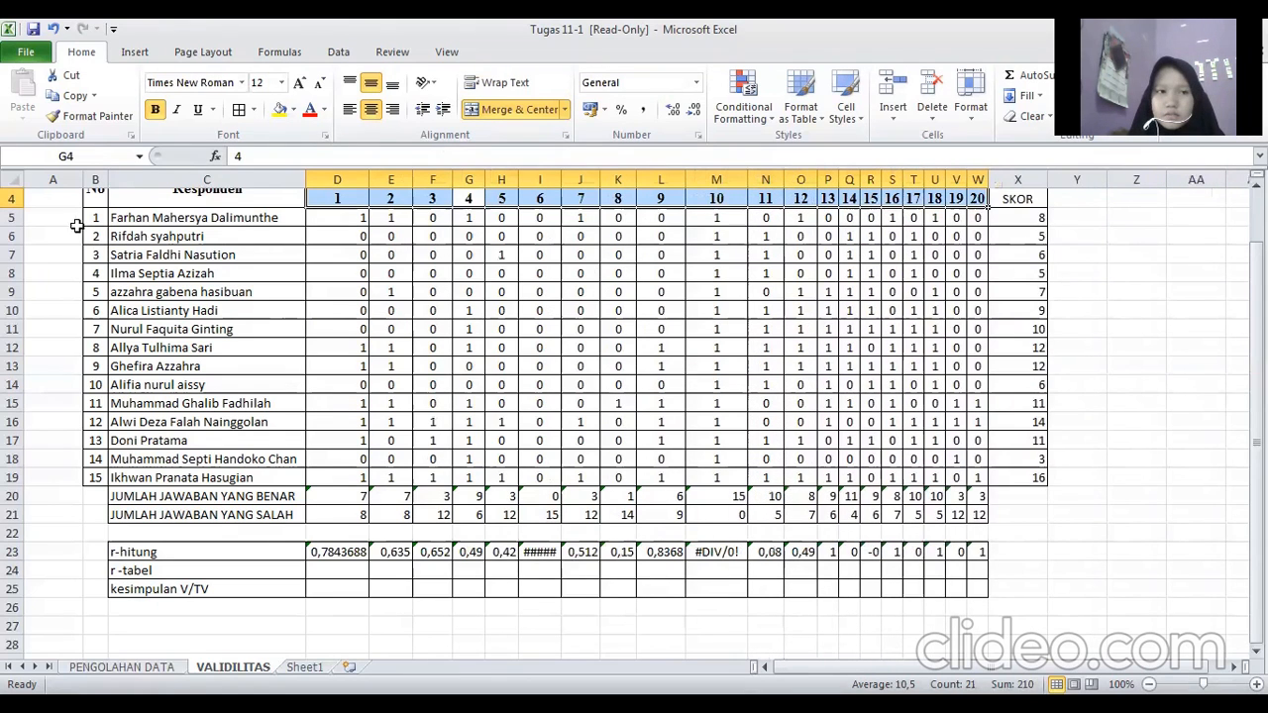
# Narrow the empty column A and widen columns P to W to fit the r-hitung decimals.
pyautogui.moveTo(83, 181); pyautogui.dragTo(37, 181)
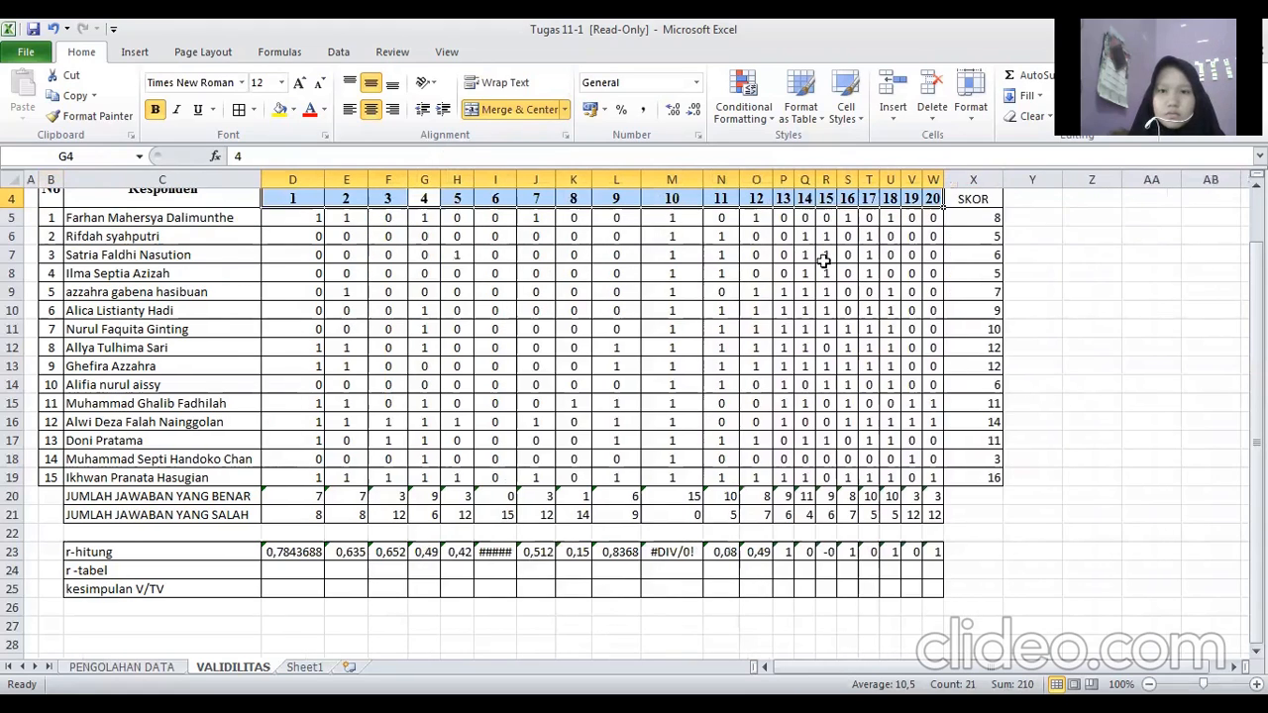
pyautogui.moveTo(944, 185); pyautogui.dragTo(808, 183)
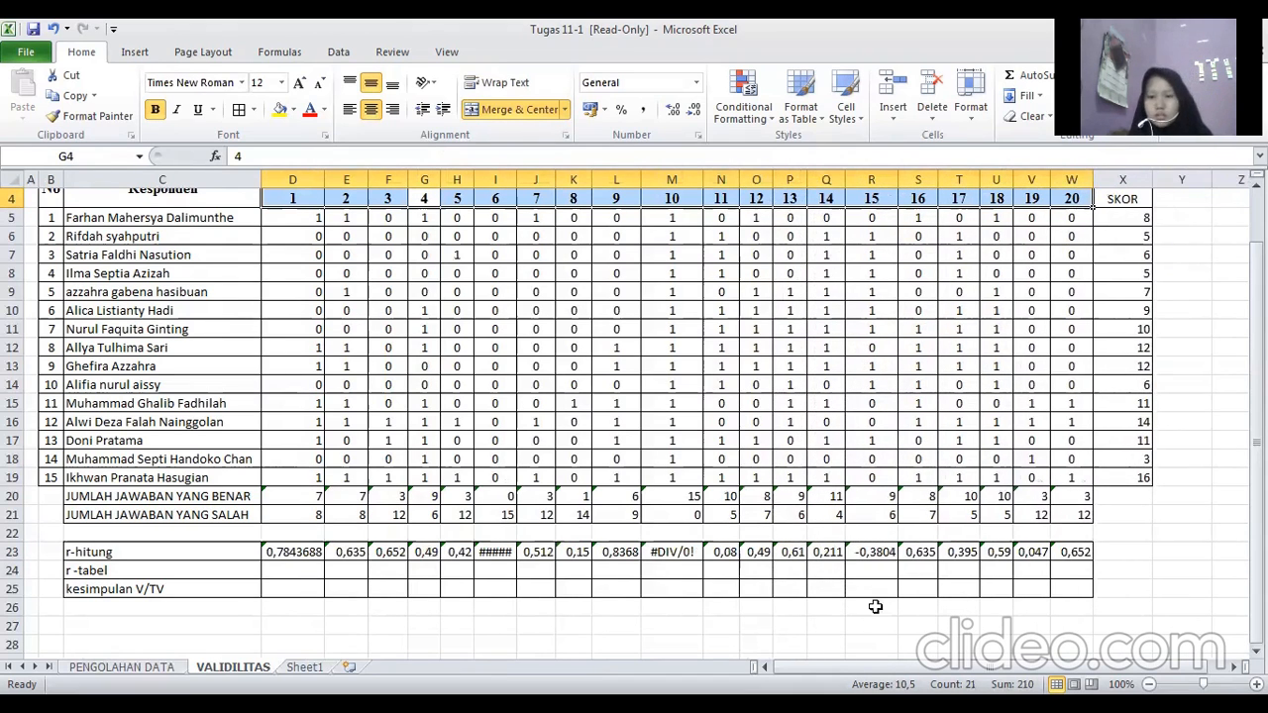
# Replace the question 10 r-hitung formula in M23 with 0 and widen column I.
pyautogui.click(672, 553)
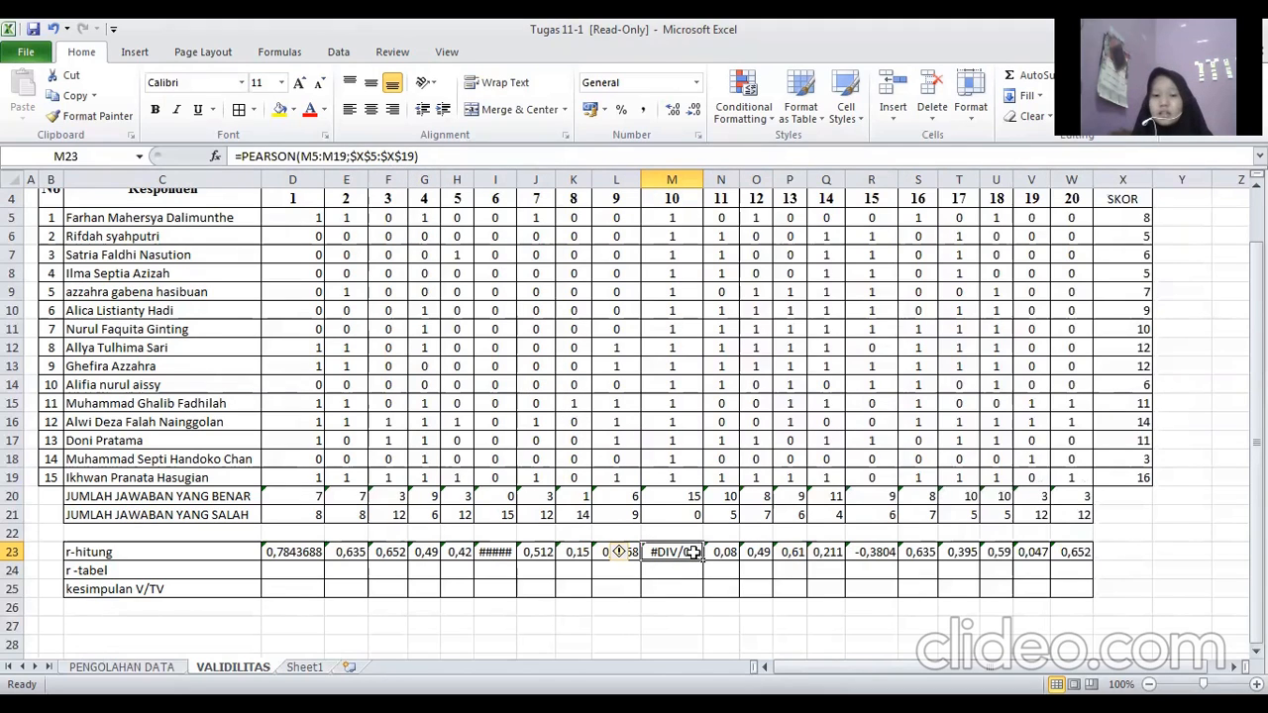
pyautogui.moveTo(420, 155); pyautogui.dragTo(235, 156)
pyautogui.press('BackSpace')
pyautogui.write('00')
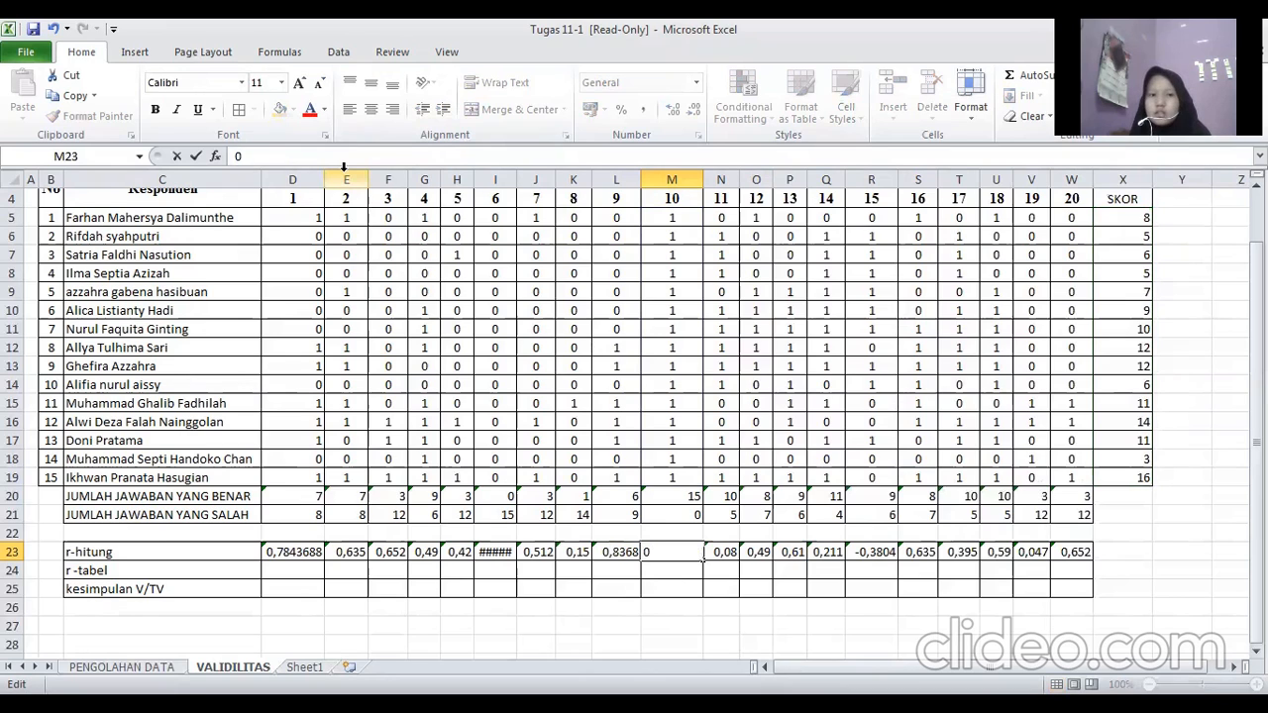
pyautogui.press('Return')
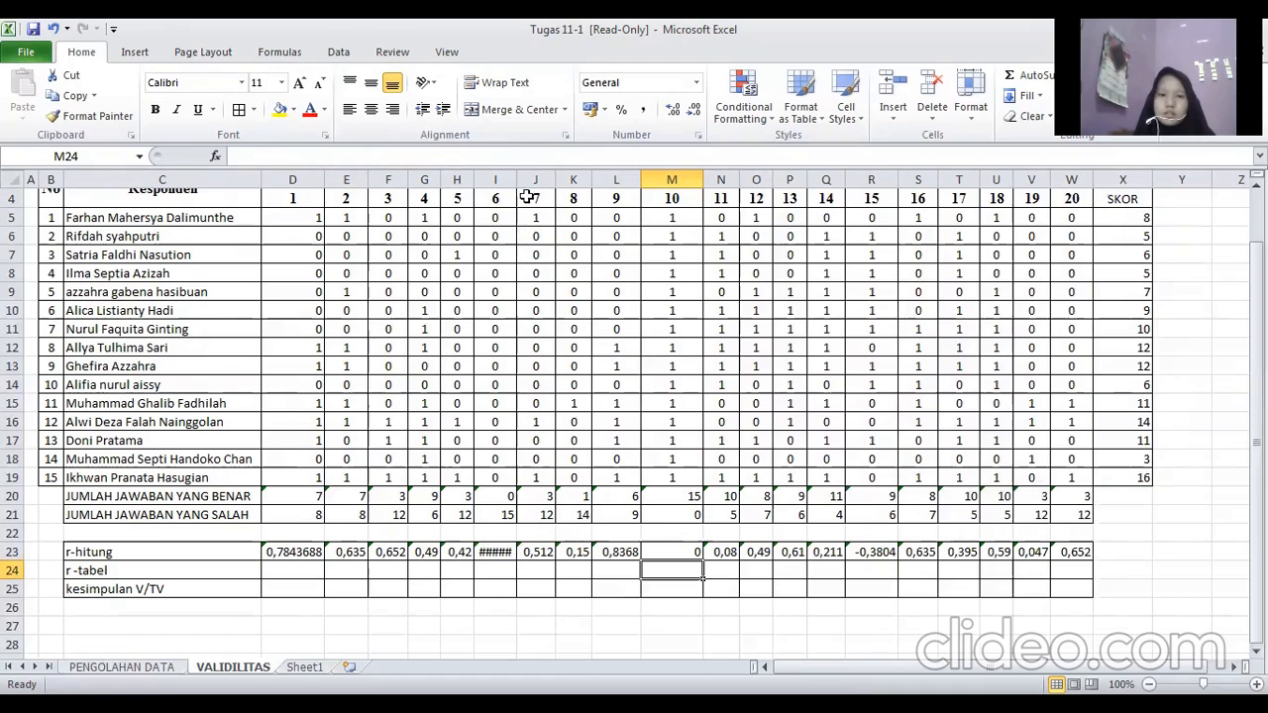
pyautogui.moveTo(516, 180); pyautogui.dragTo(525, 179)
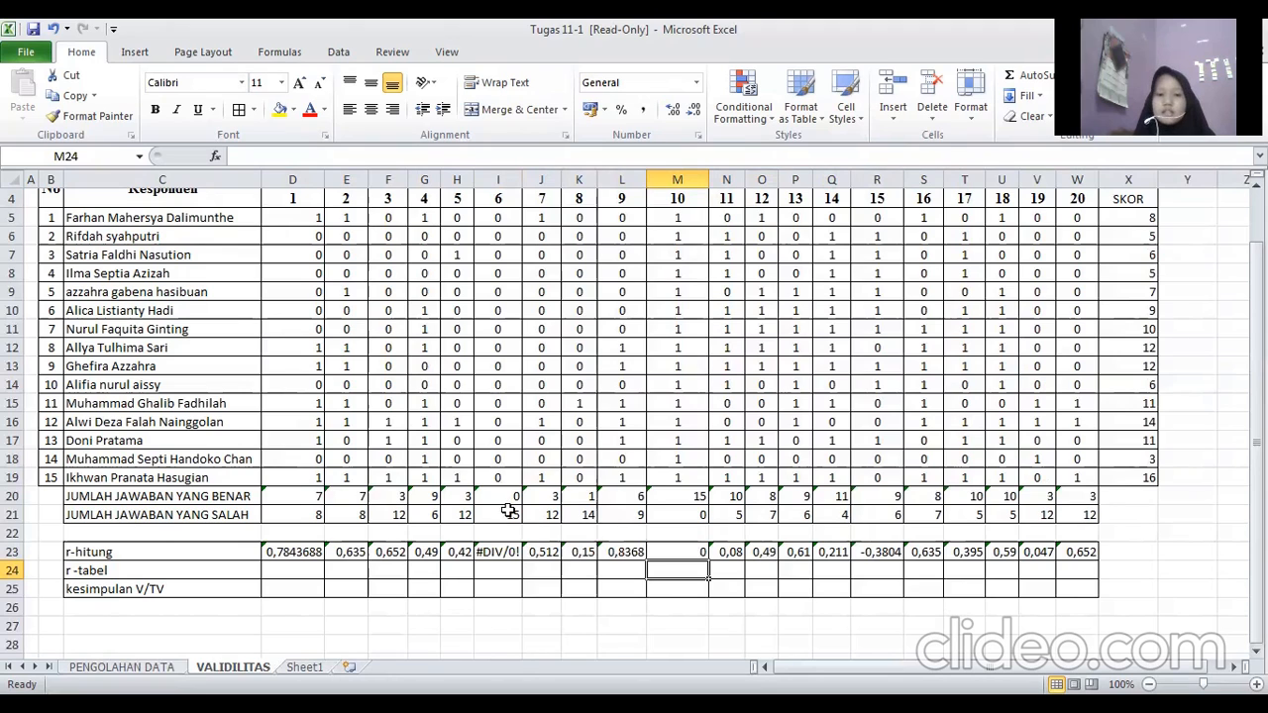
# Replace the question 6 r-hitung formula in I23 with 0.
pyautogui.click(508, 552)
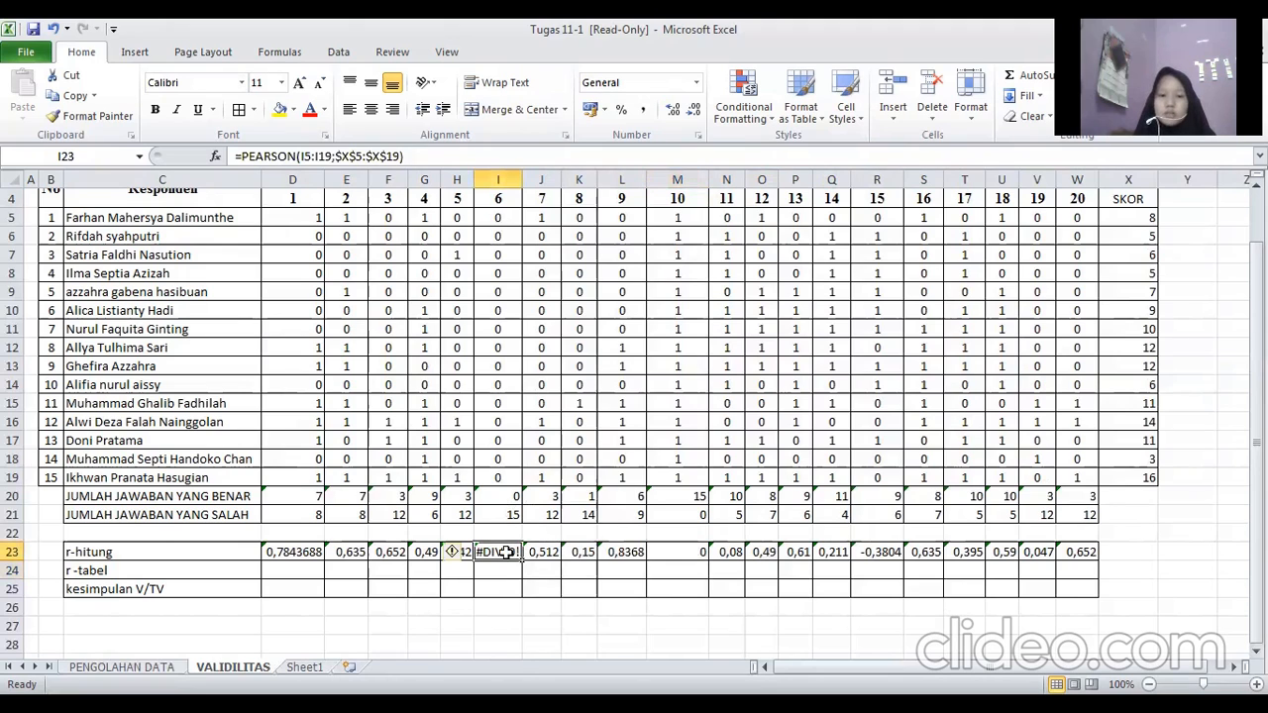
pyautogui.moveTo(410, 157); pyautogui.dragTo(234, 149)
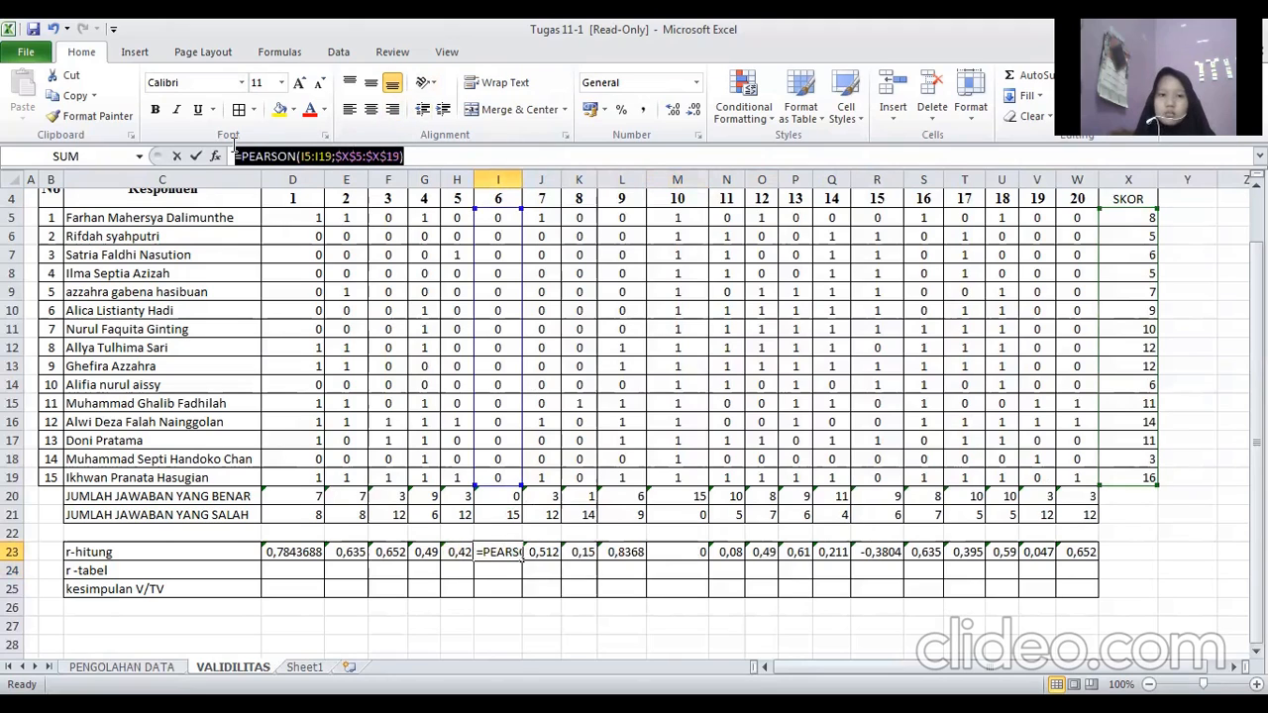
pyautogui.press('BackSpace')
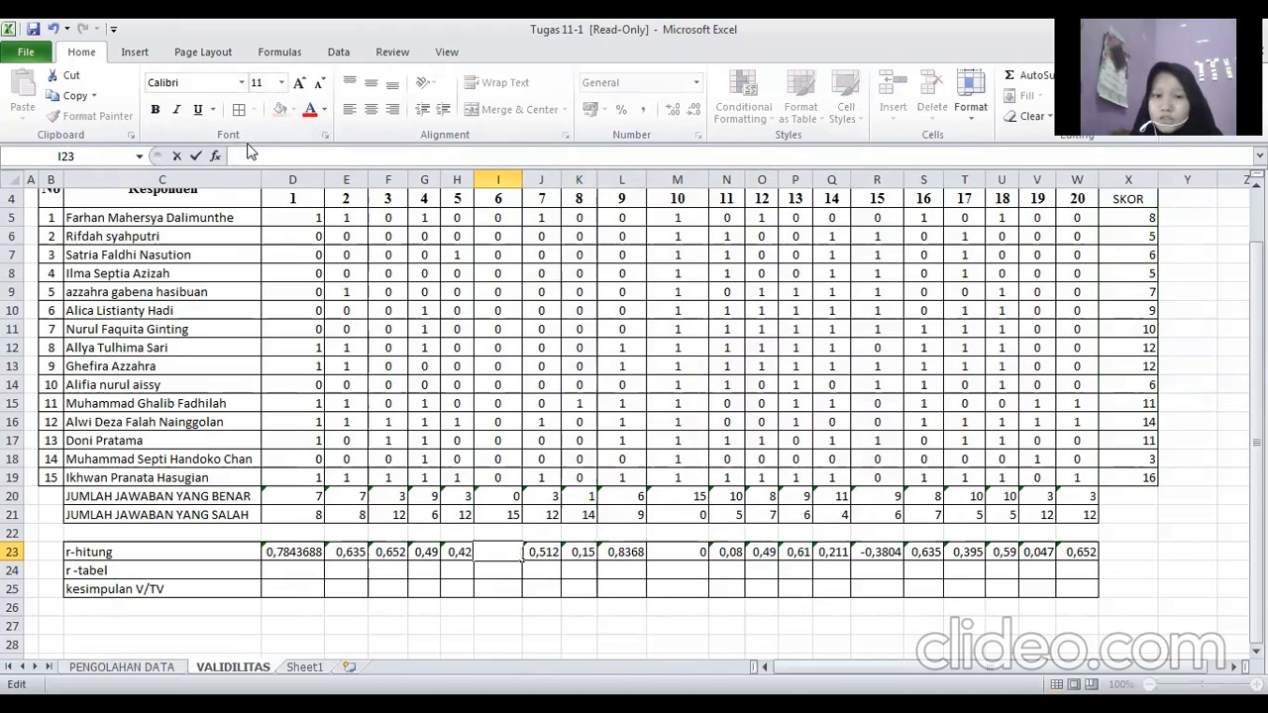
pyautogui.write('0')
pyautogui.press('Return')
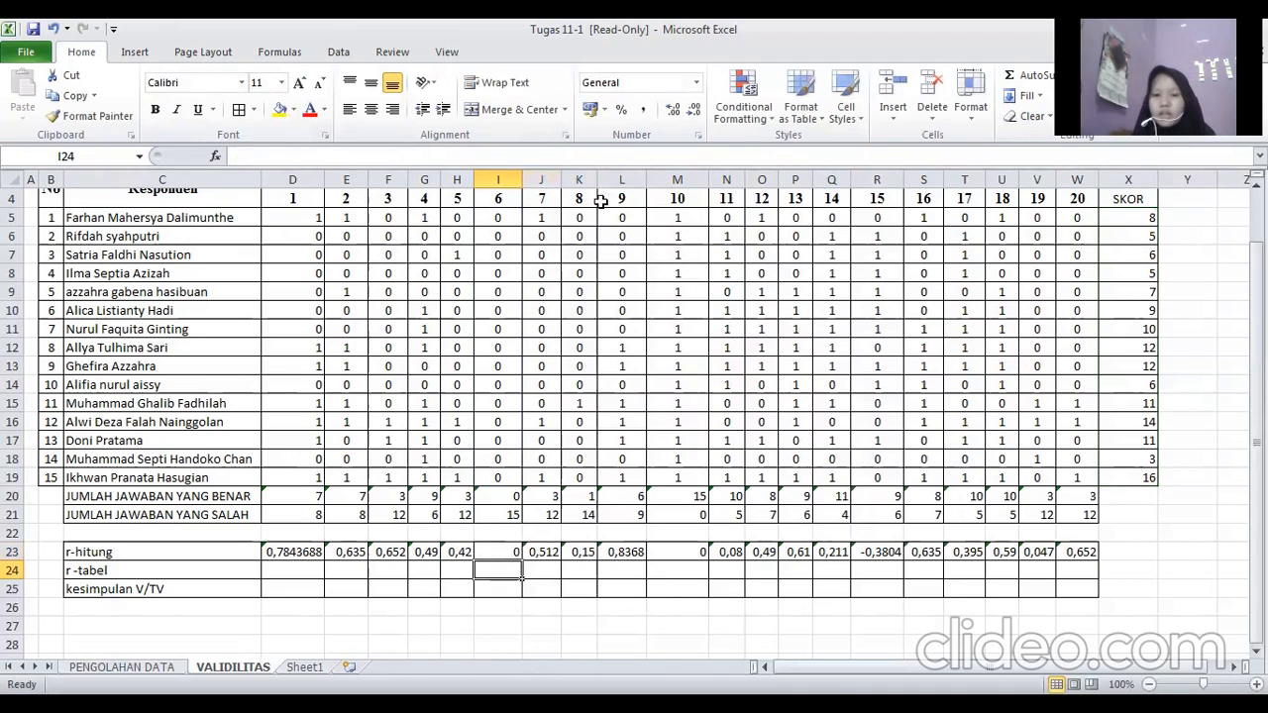
# Enter 0,514 as the r-tabel value for question 1 in D24.
pyautogui.click(285, 570)
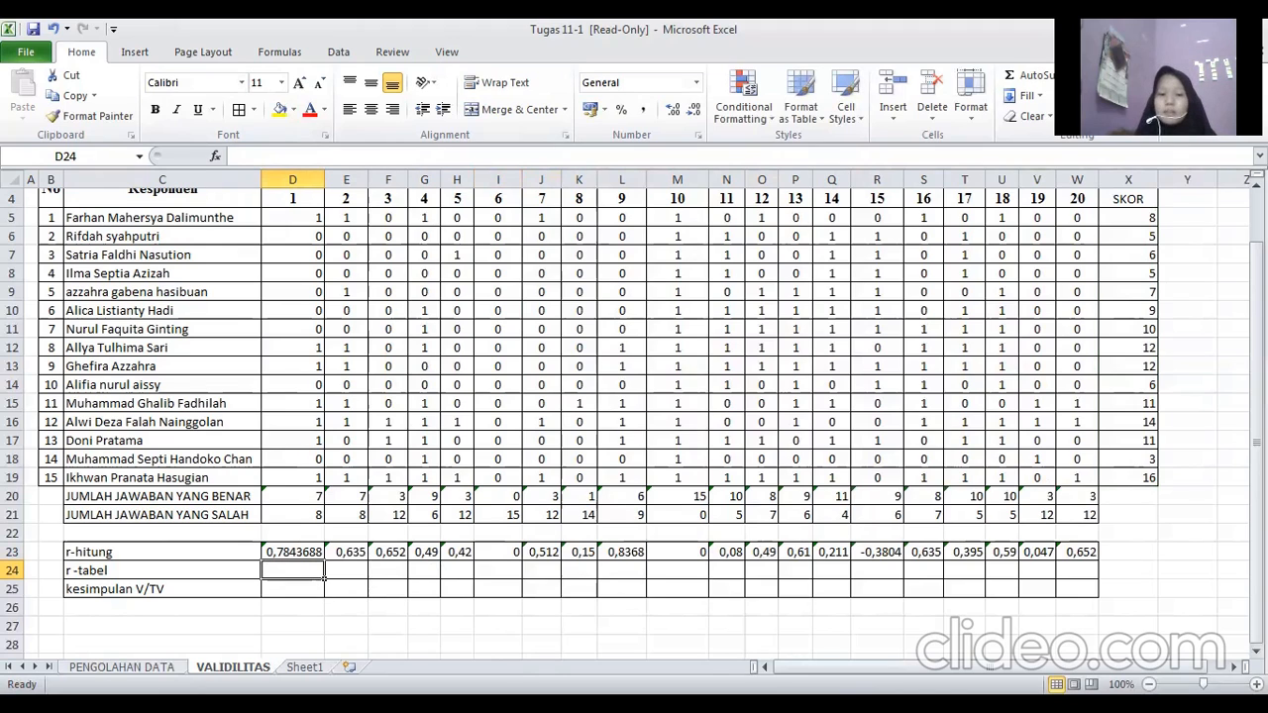
pyautogui.hotkey('alt', 'Tab')
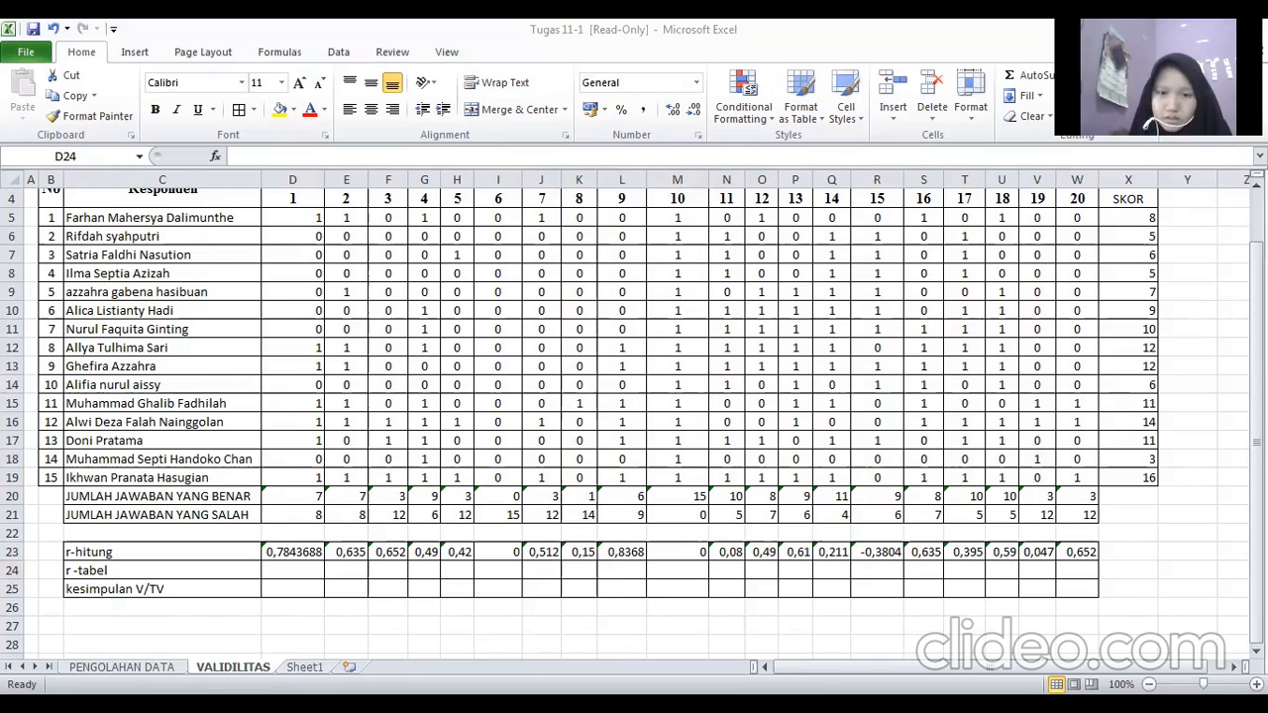
pyautogui.click(310, 575)
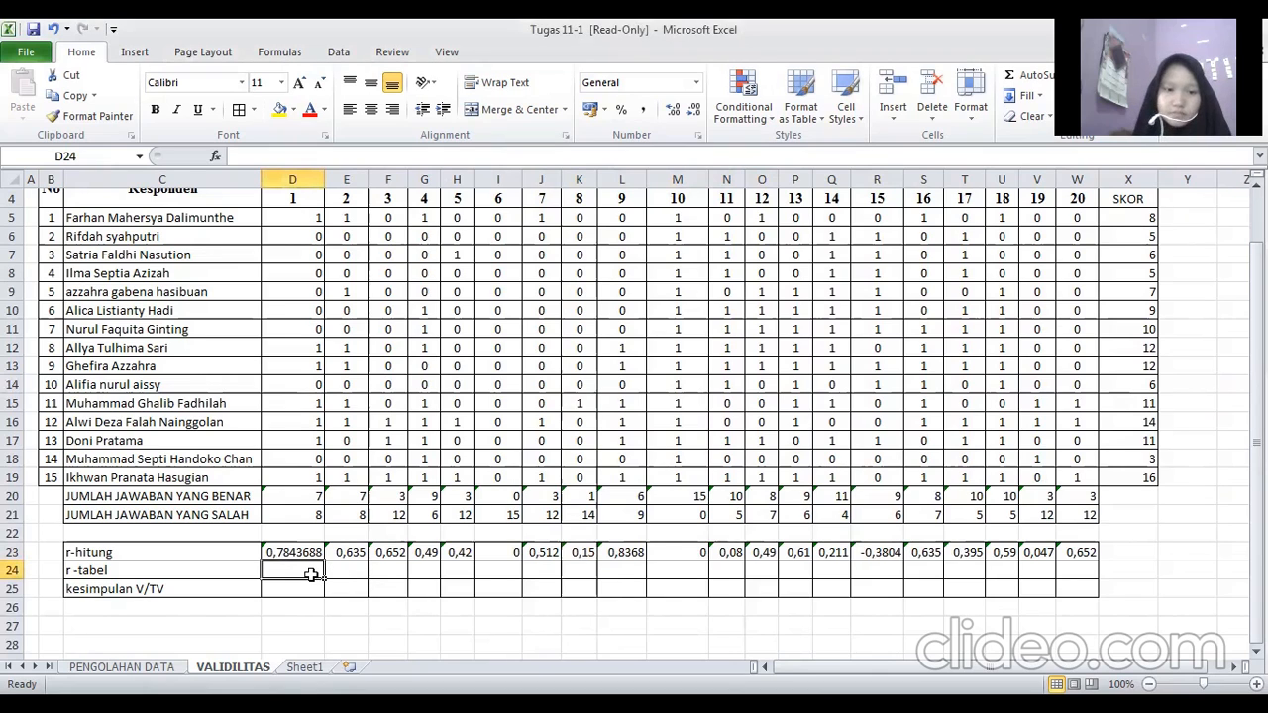
pyautogui.write('0,')
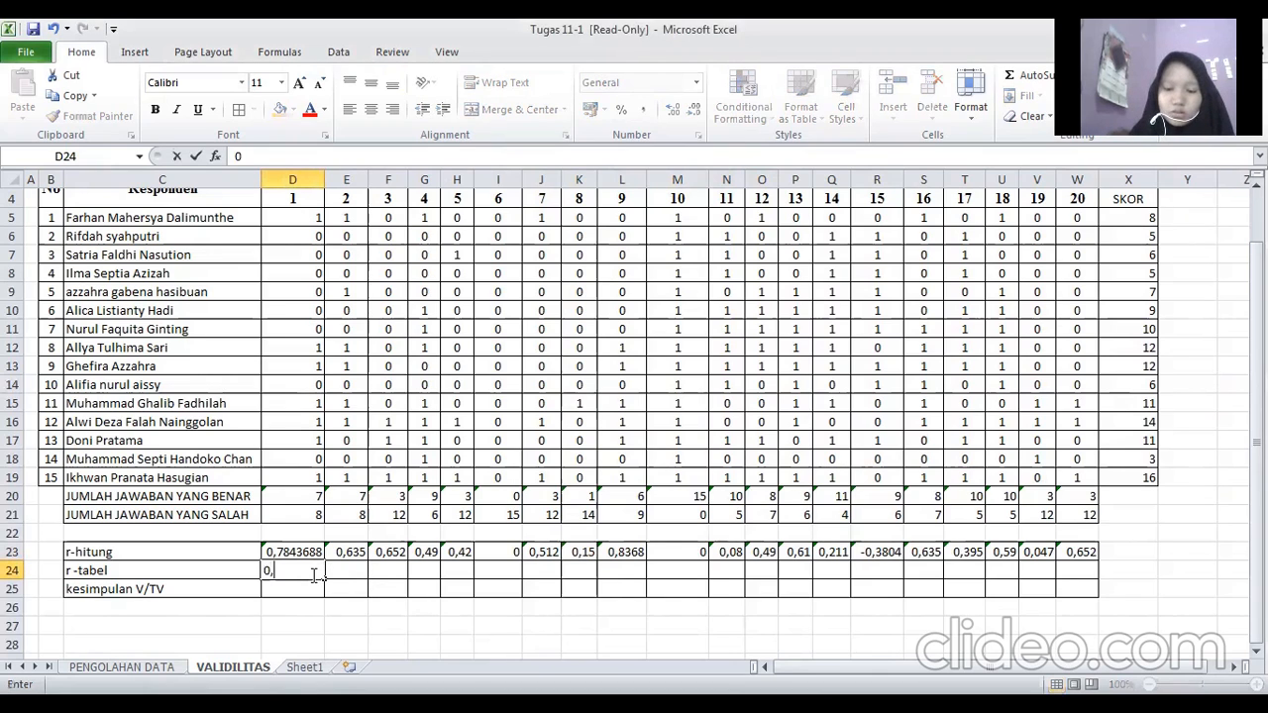
pyautogui.write('514')
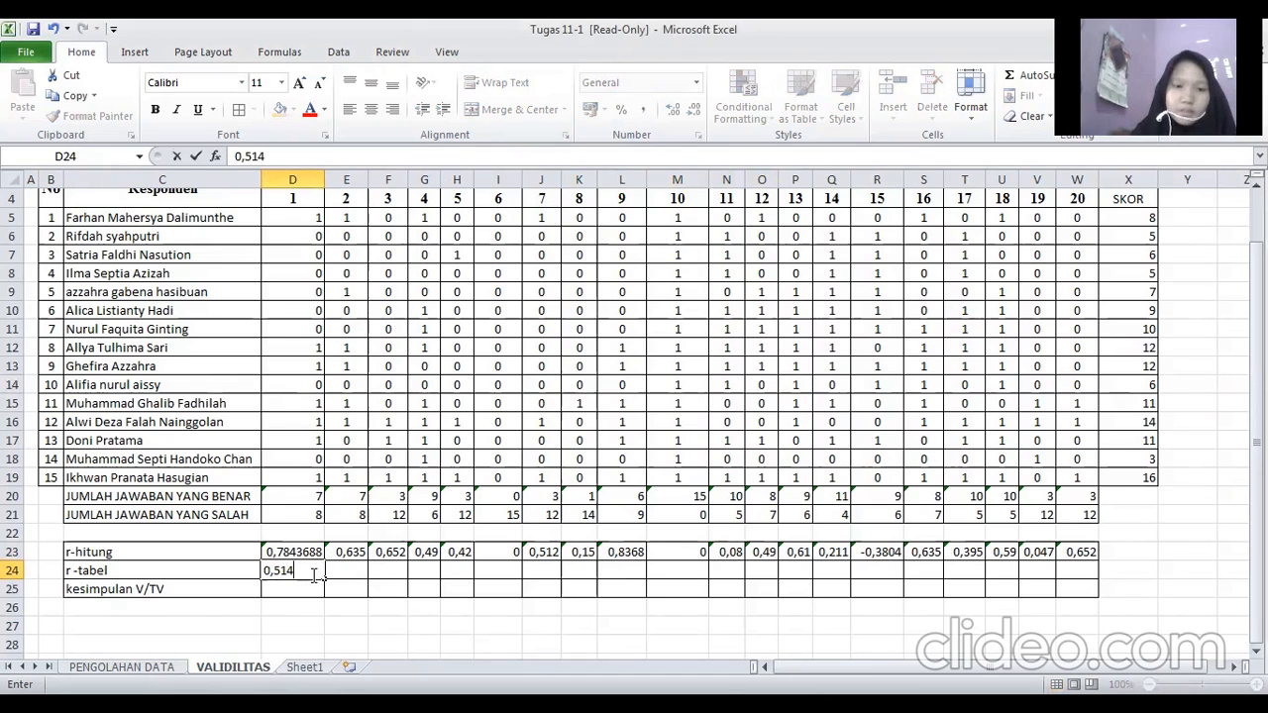
pyautogui.click(327, 572)
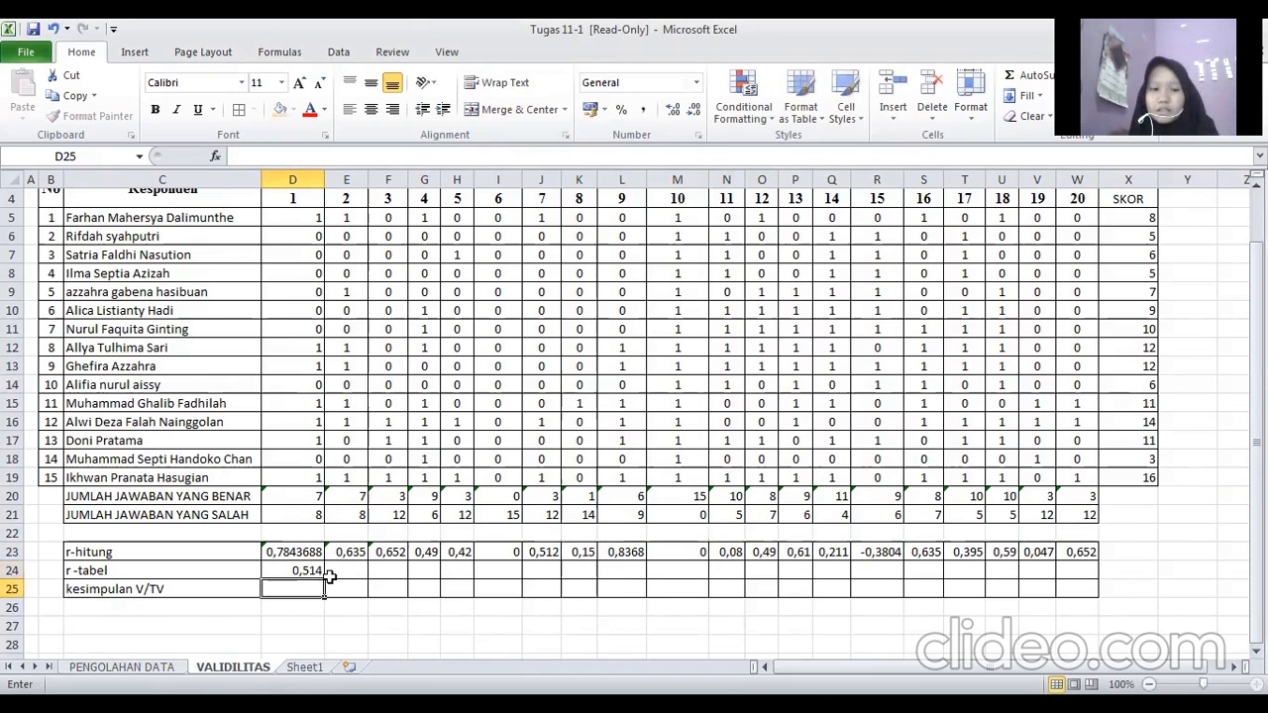
# Copy the r-tabel value from D24 into E24:W24 for the remaining questions.
pyautogui.hotkey('ctrl', 'c')
pyautogui.moveTo(332, 573); pyautogui.dragTo(1084, 570)
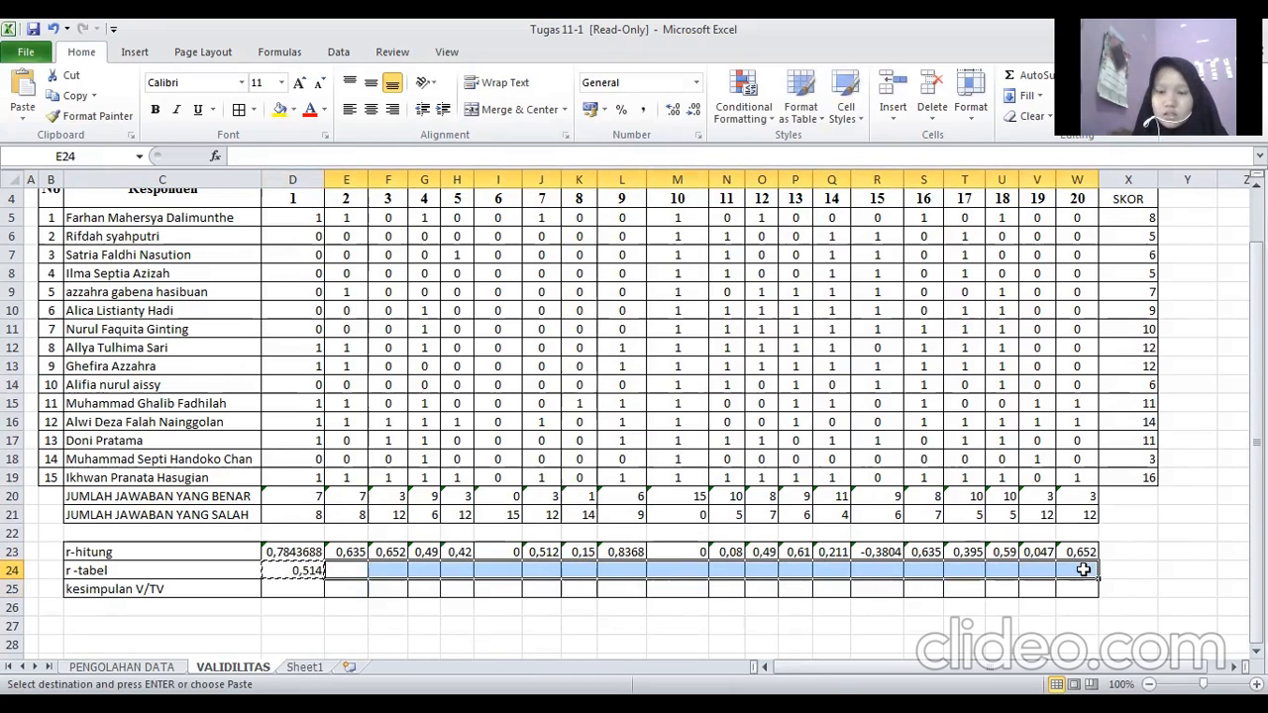
pyautogui.hotkey('ctrl', 'v')
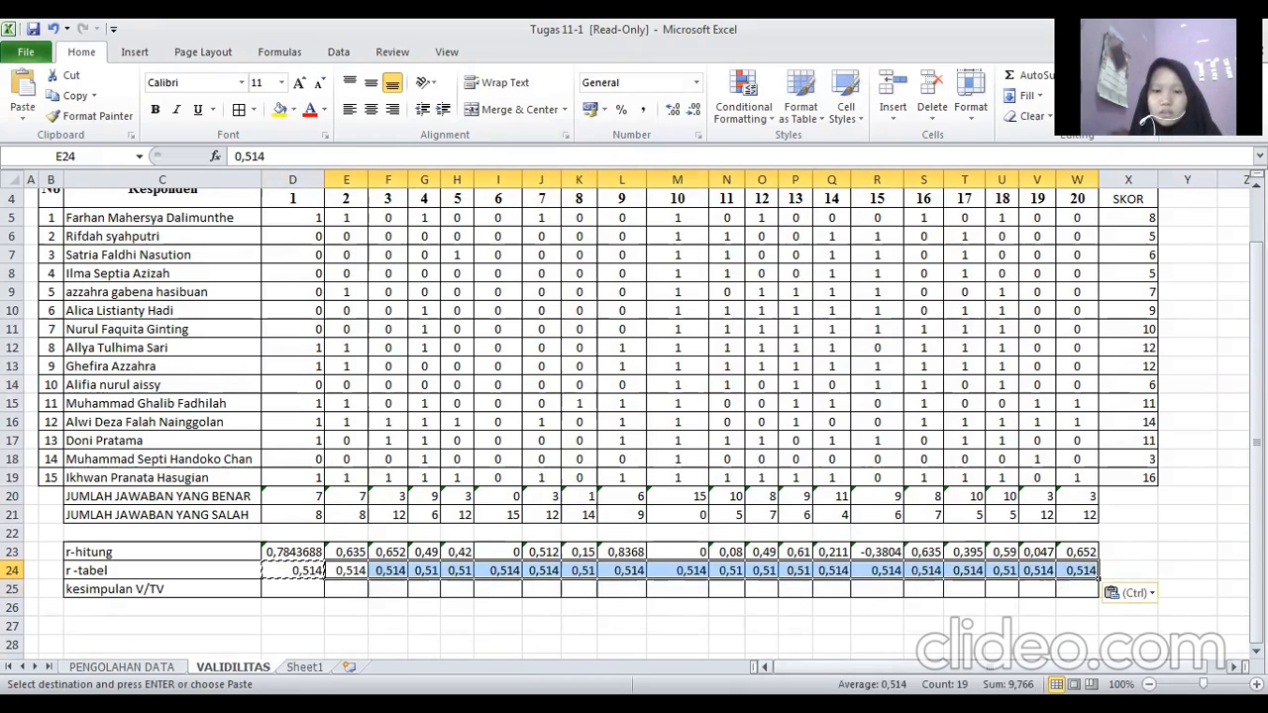
pyautogui.click(797, 627)
pyautogui.click(317, 637)
# Insert the IF function in the question 1 conclusion cell D25 and remove the duplicated +IF from the formula.
pyautogui.click(292, 587)
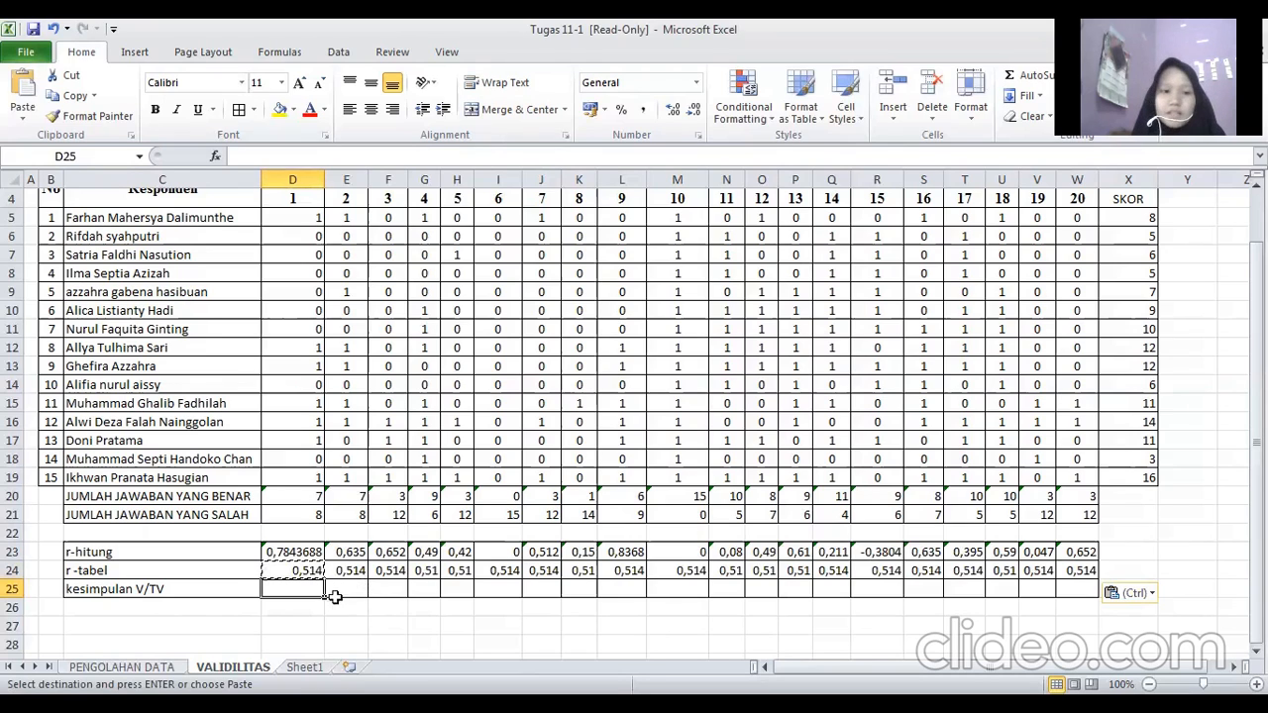
pyautogui.doubleClick(287, 588)
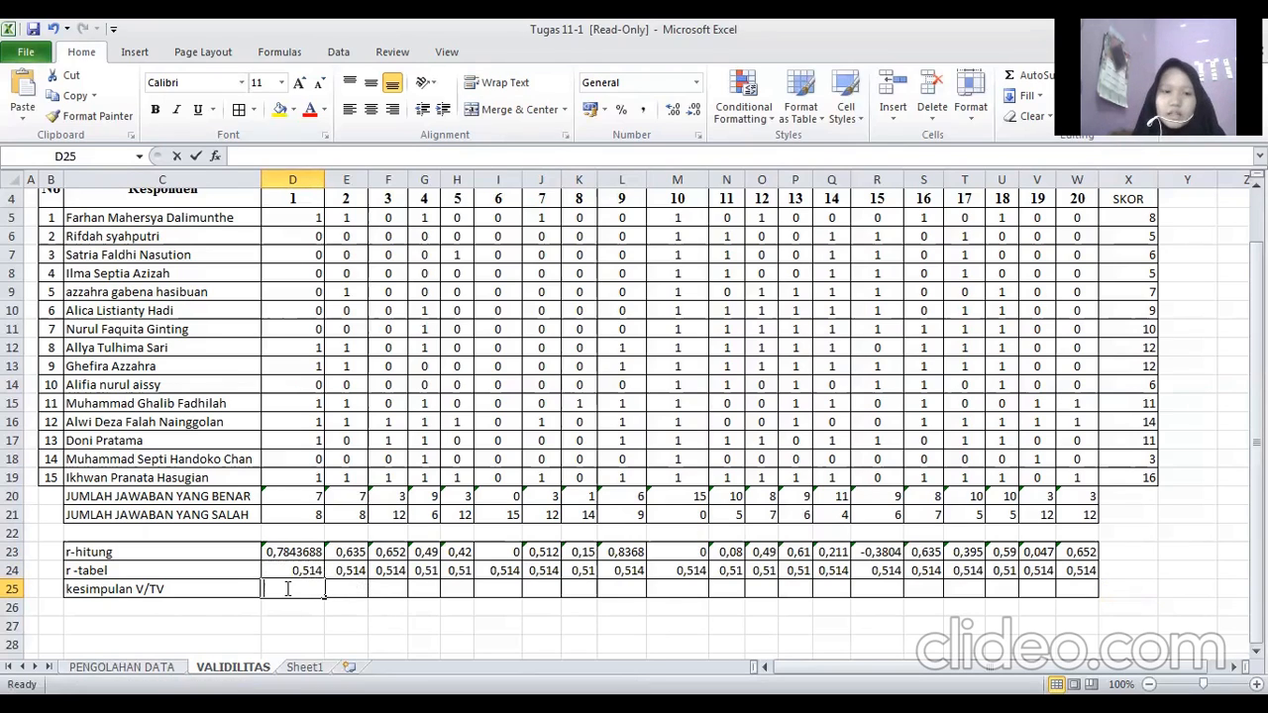
pyautogui.click(253, 158)
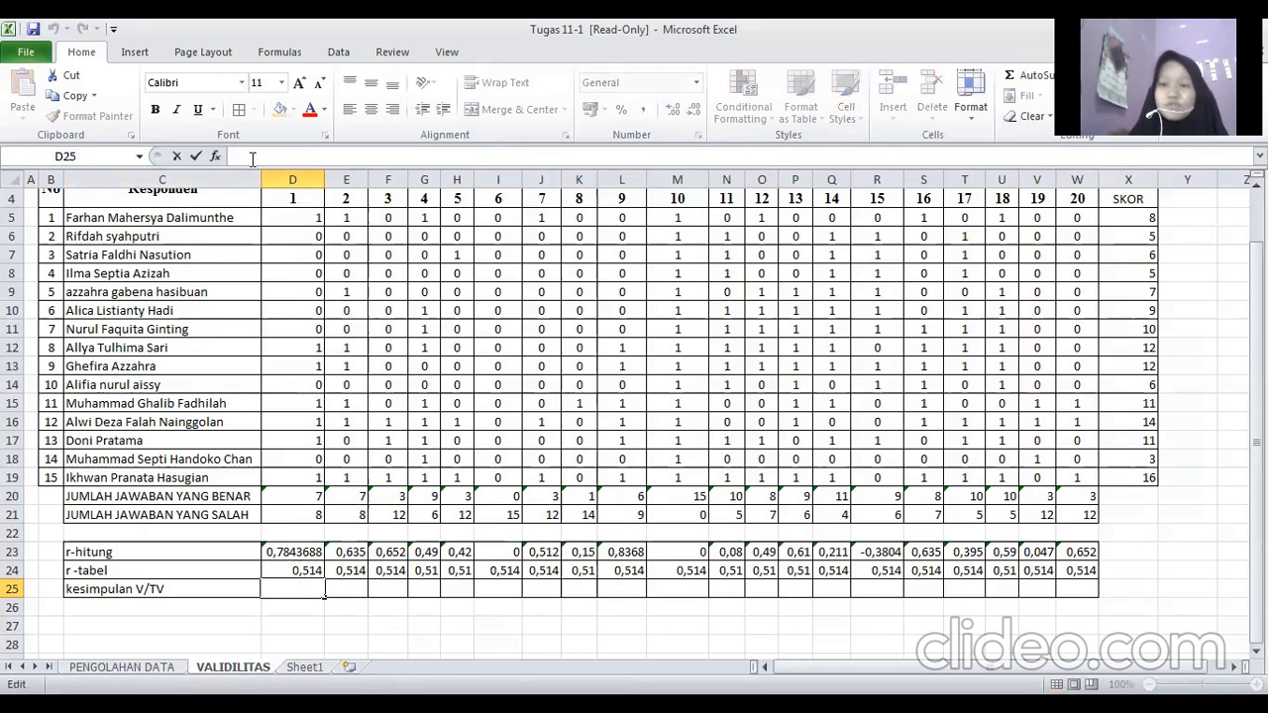
pyautogui.write('=')
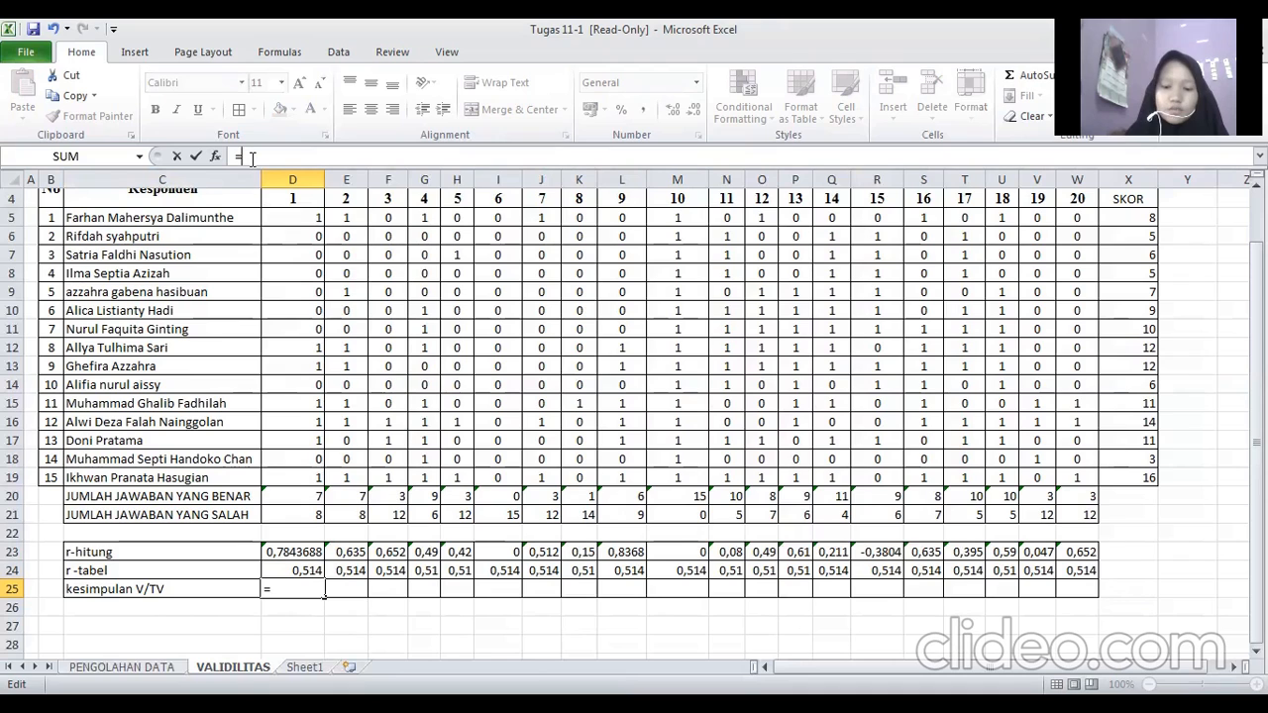
pyautogui.write('IF')
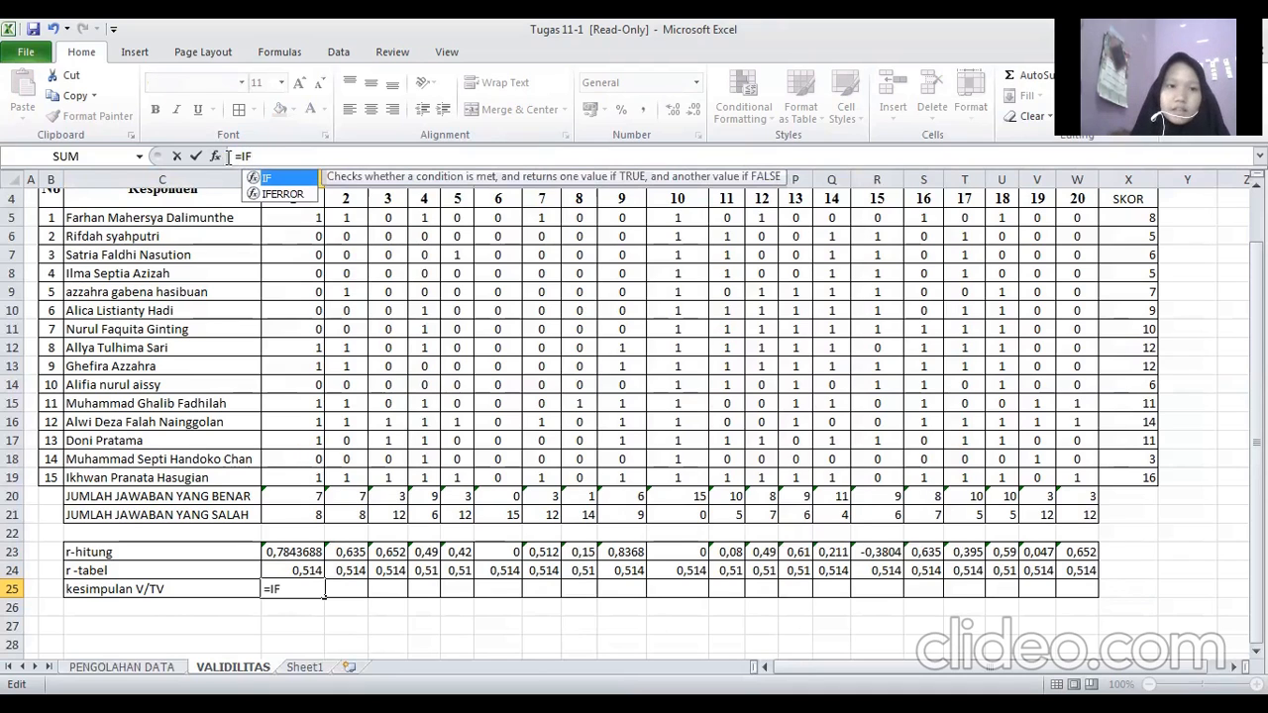
pyautogui.click(215, 156)
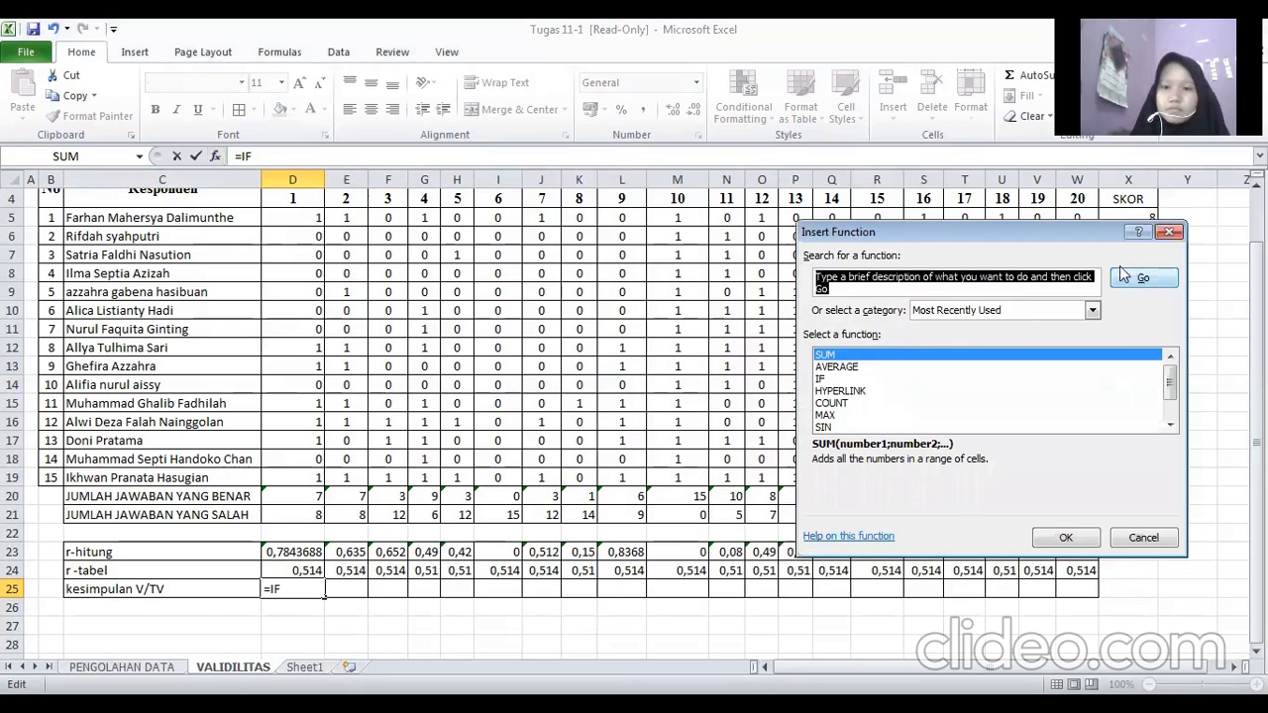
pyautogui.click(971, 380)
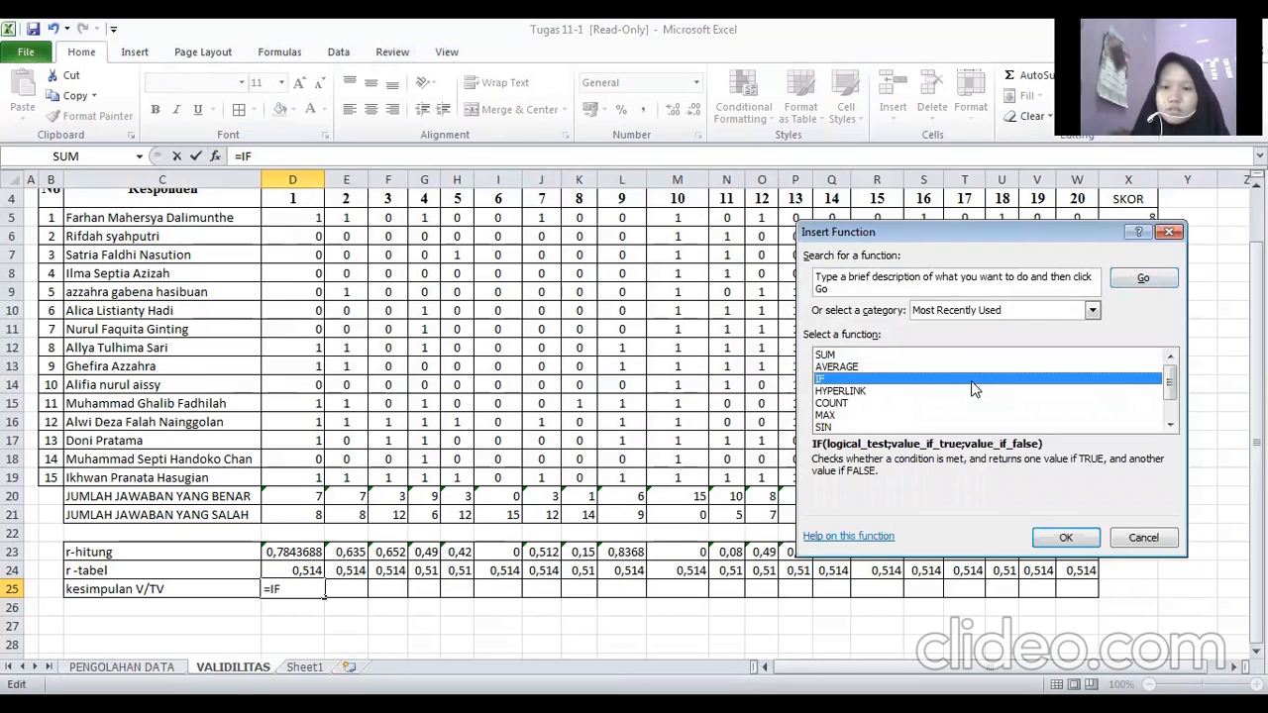
pyautogui.click(1063, 538)
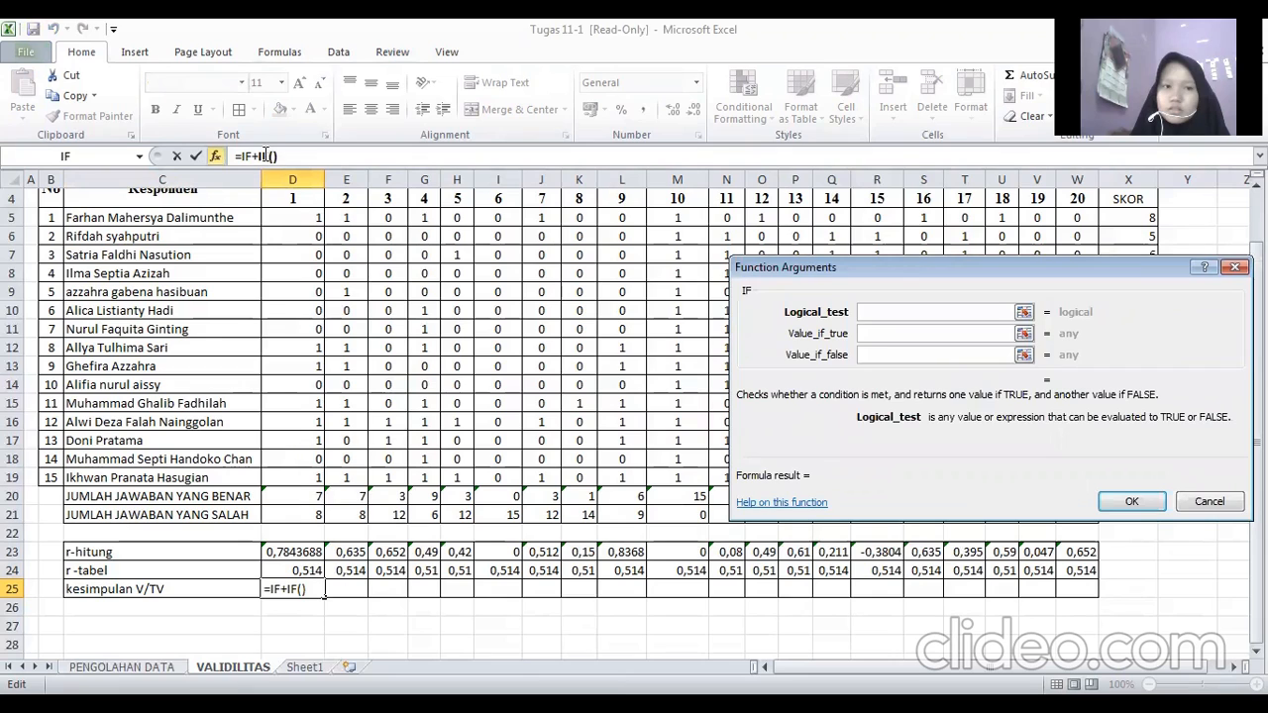
pyautogui.moveTo(268, 156); pyautogui.dragTo(255, 156)
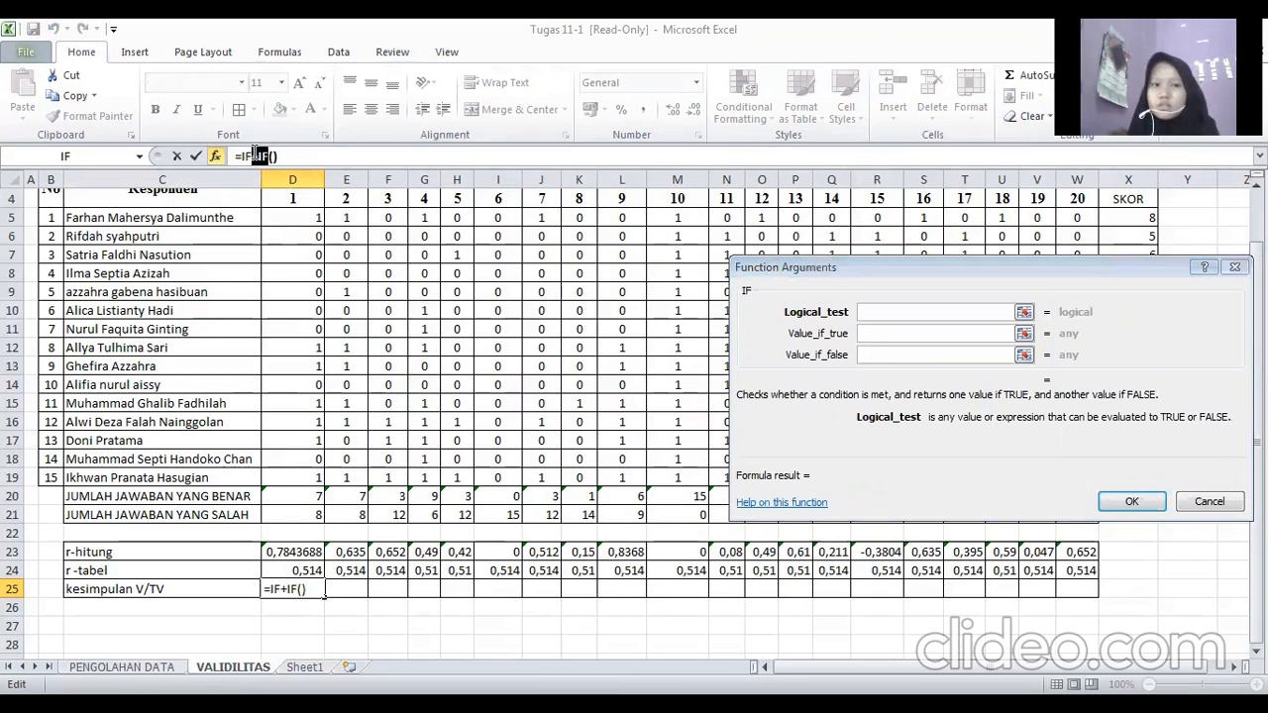
pyautogui.press('BackSpace')
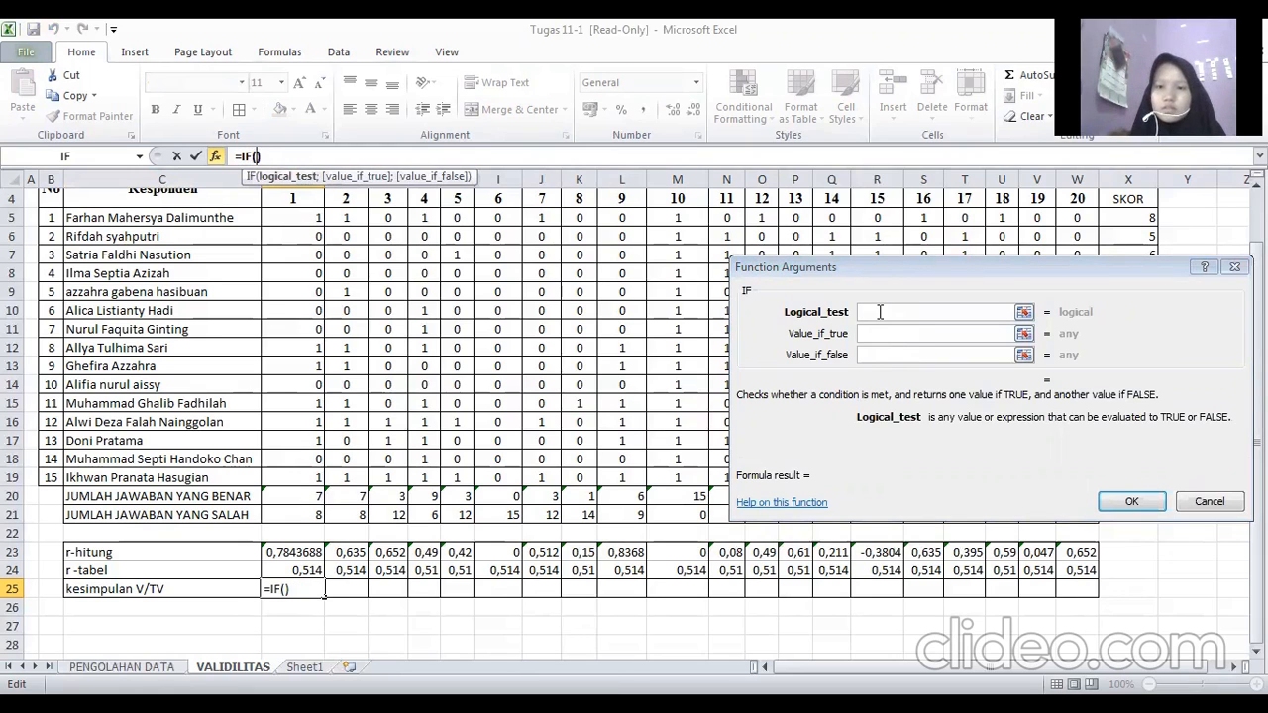
# Set the logical test of the IF function to D23 > D24, comparing r-hitung with r-tabel.
pyautogui.click(880, 312)
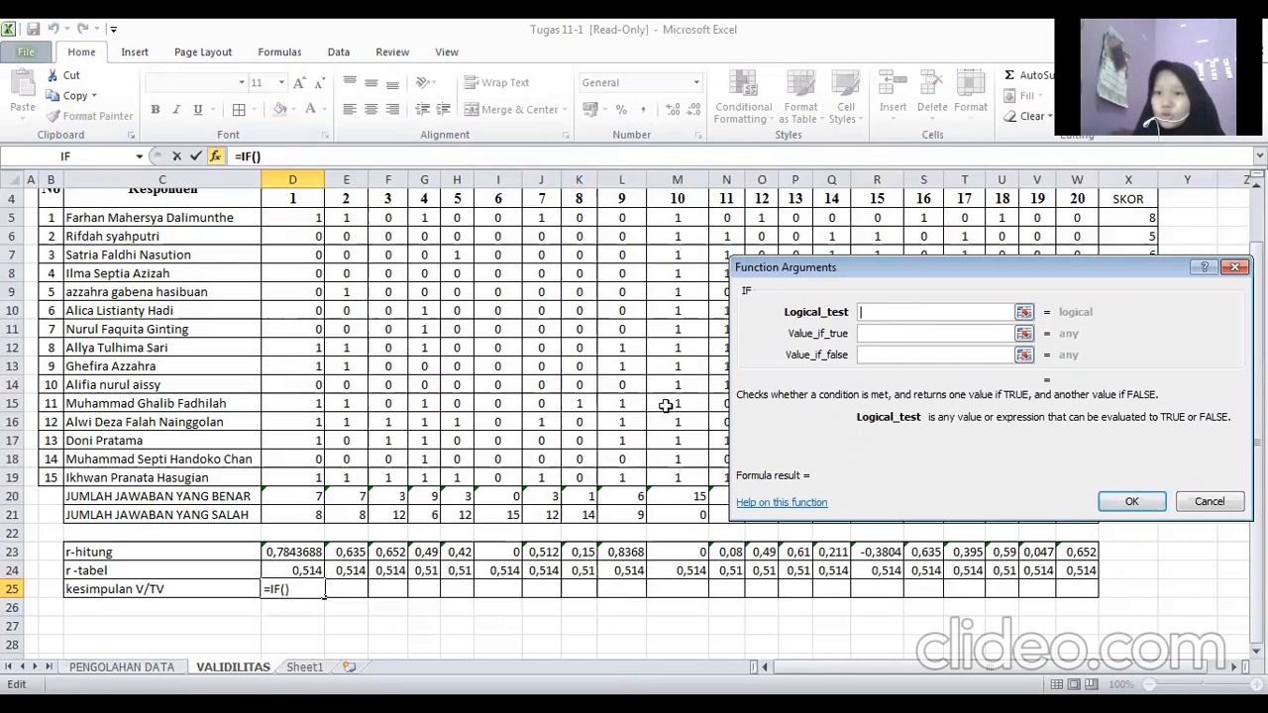
pyautogui.click(310, 552)
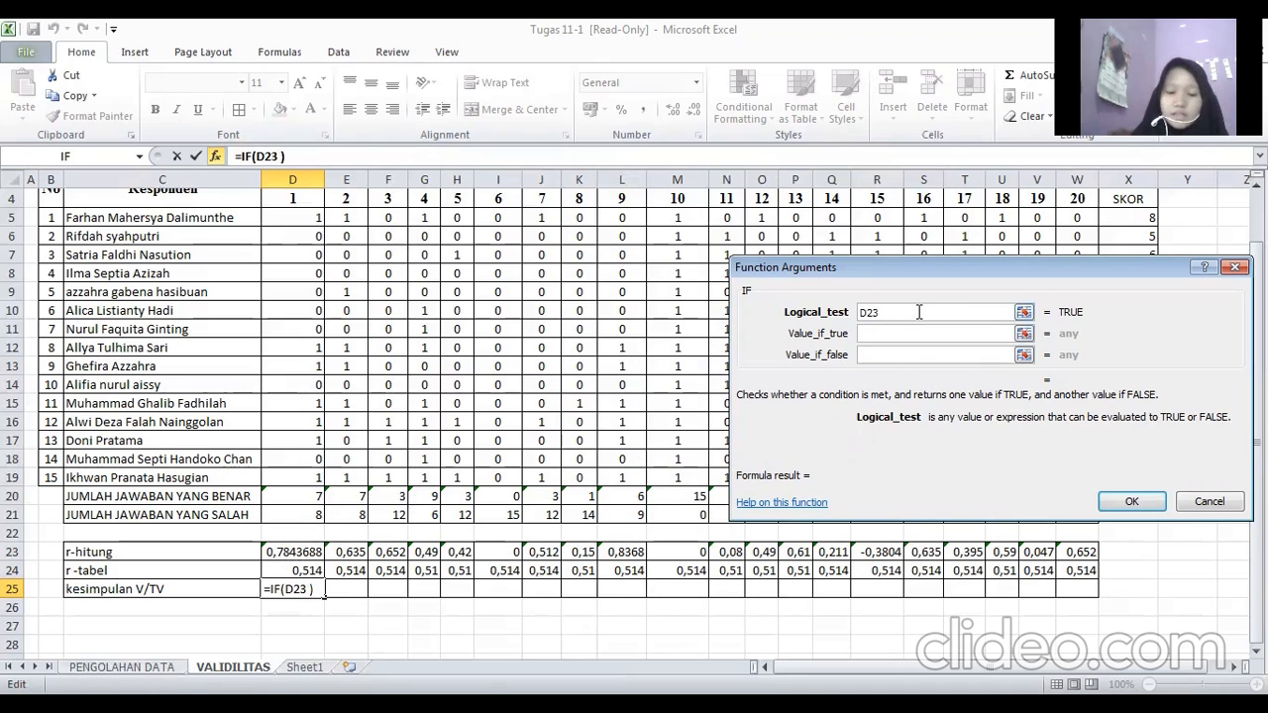
pyautogui.write('>')
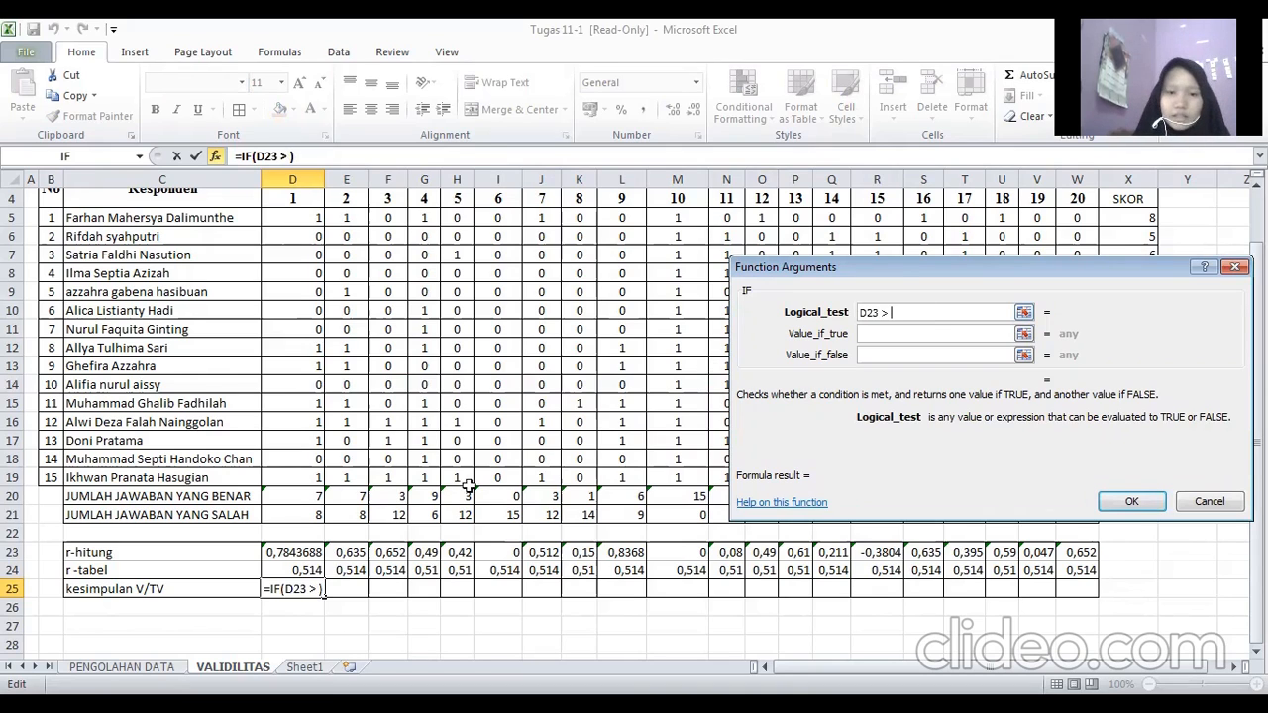
pyautogui.click(319, 572)
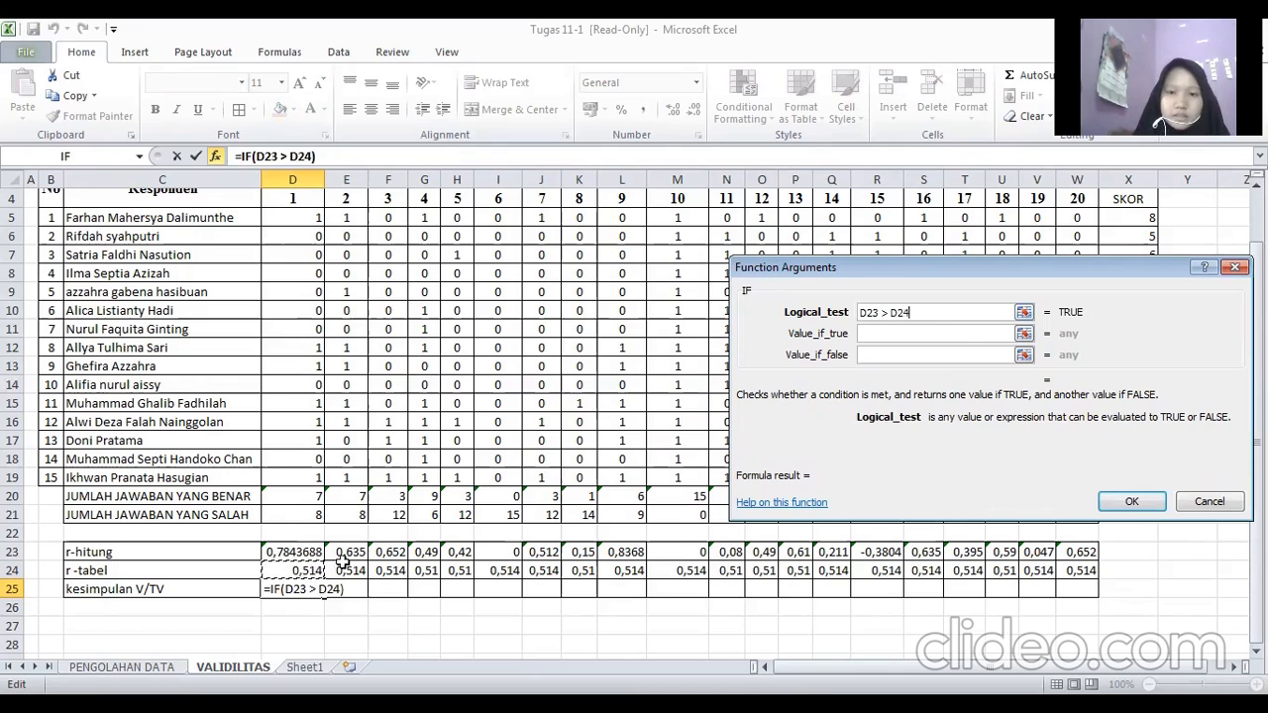
# Have the IF function return V if true and TV if false, and fill the D25 formula across to W25.
pyautogui.click(907, 333)
pyautogui.write('V')
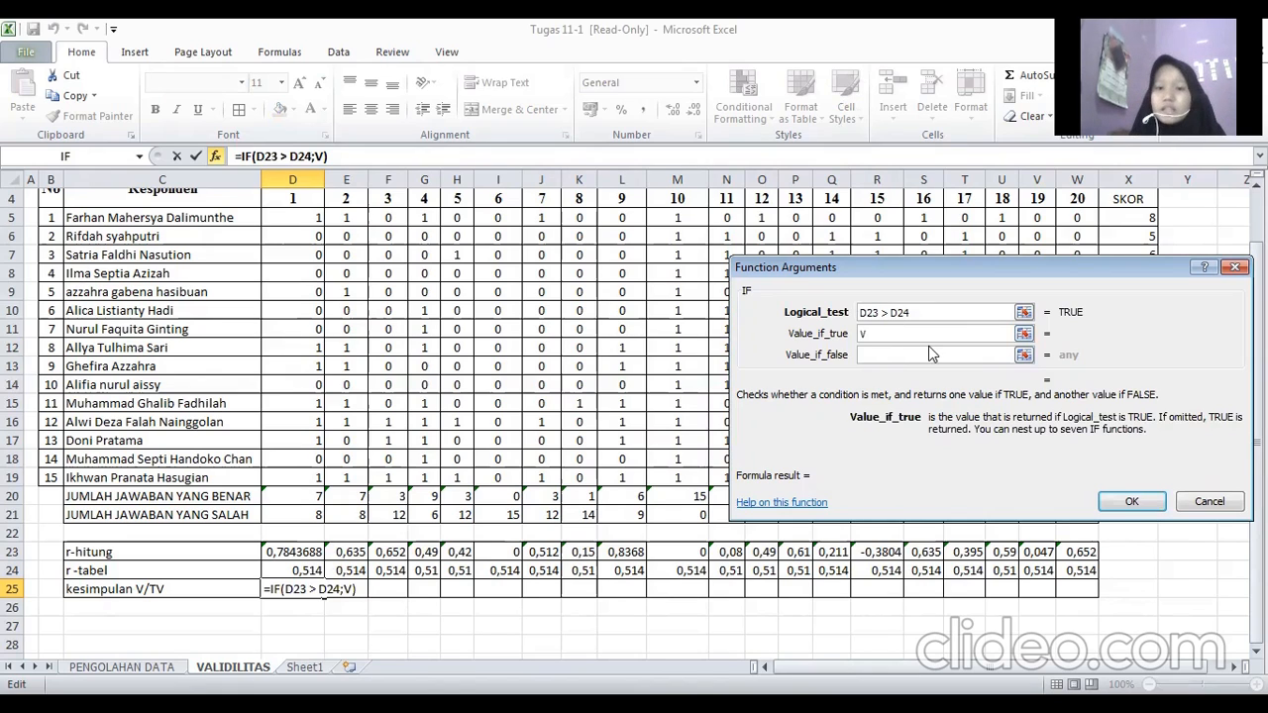
pyautogui.click(930, 355)
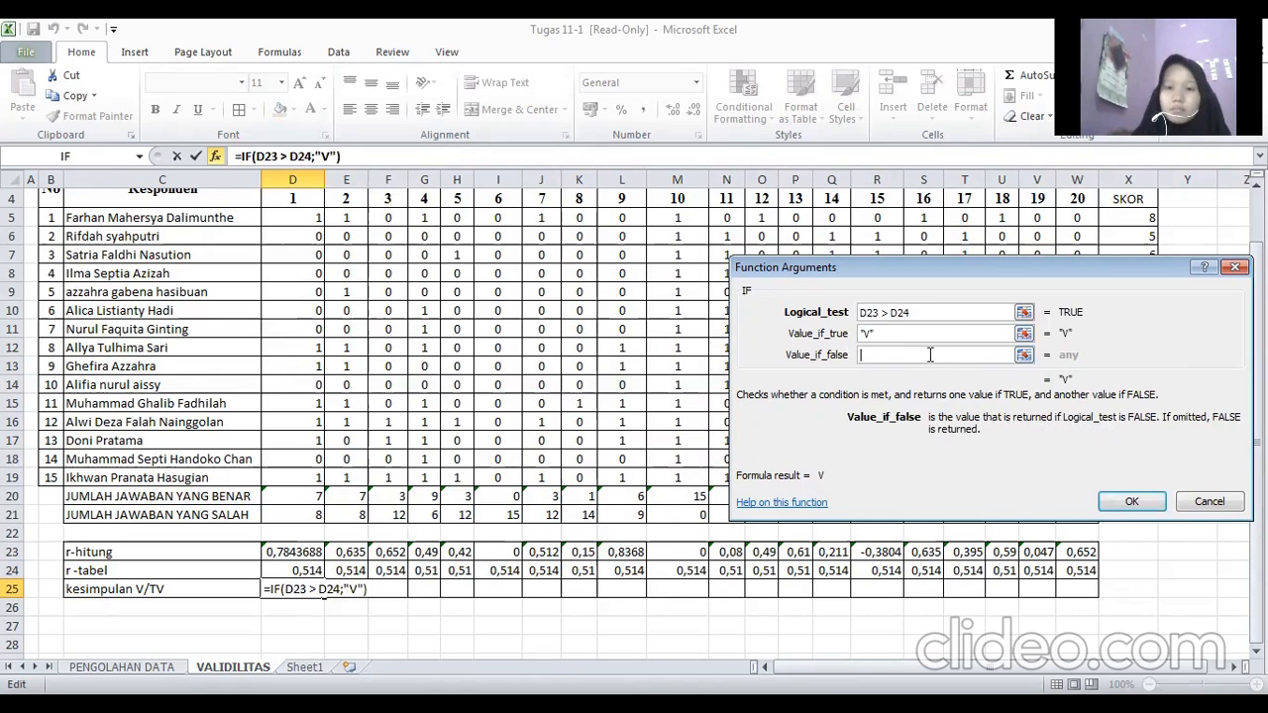
pyautogui.write('TV')
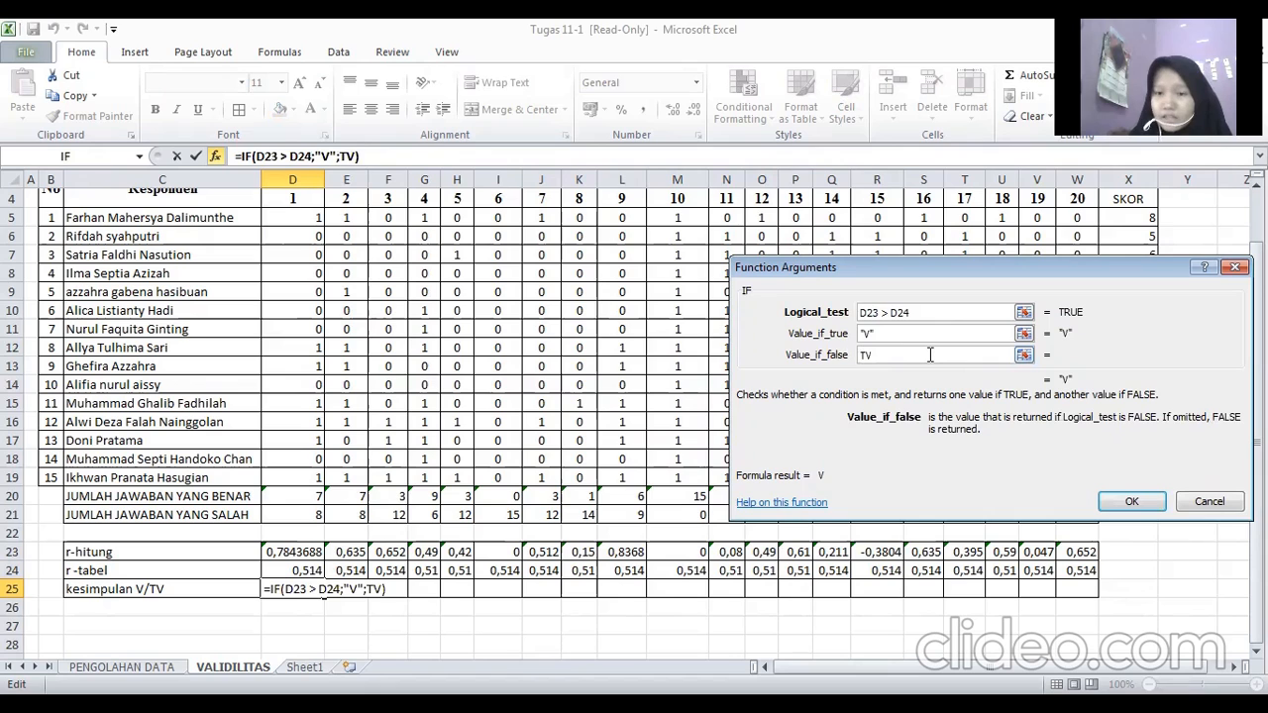
pyautogui.click(1132, 501)
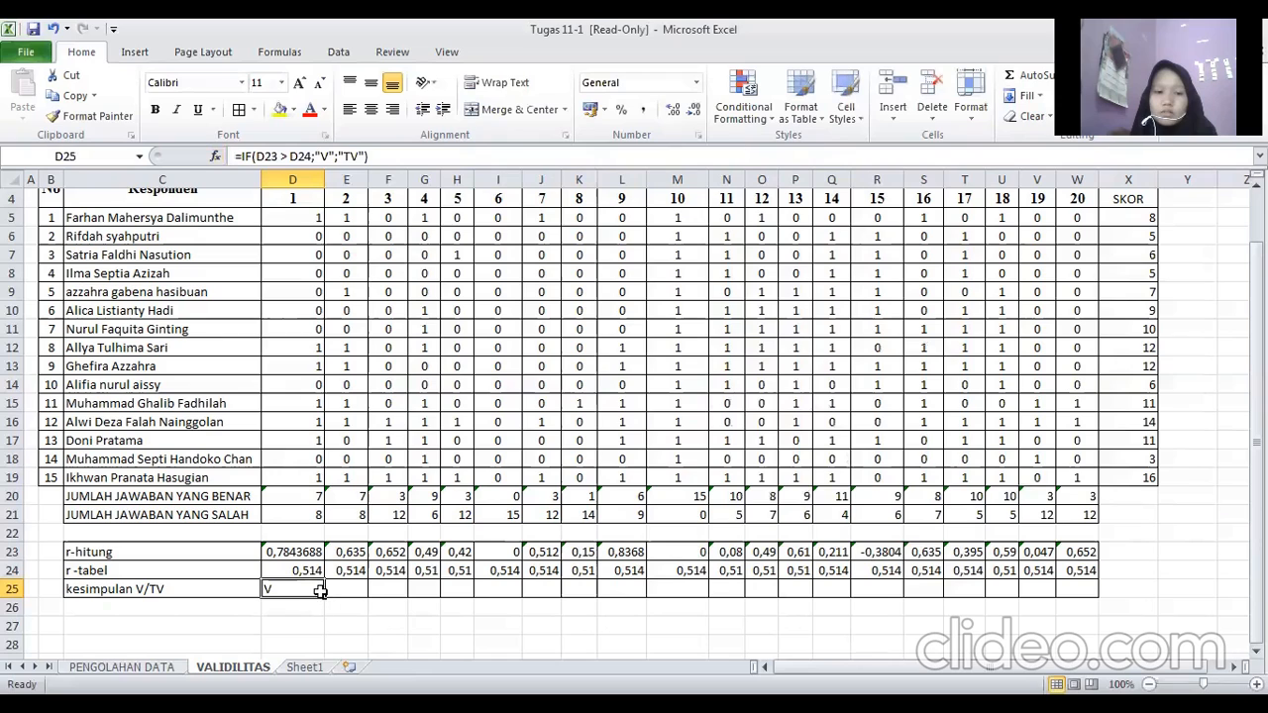
pyautogui.moveTo(325, 596); pyautogui.dragTo(1092, 598)
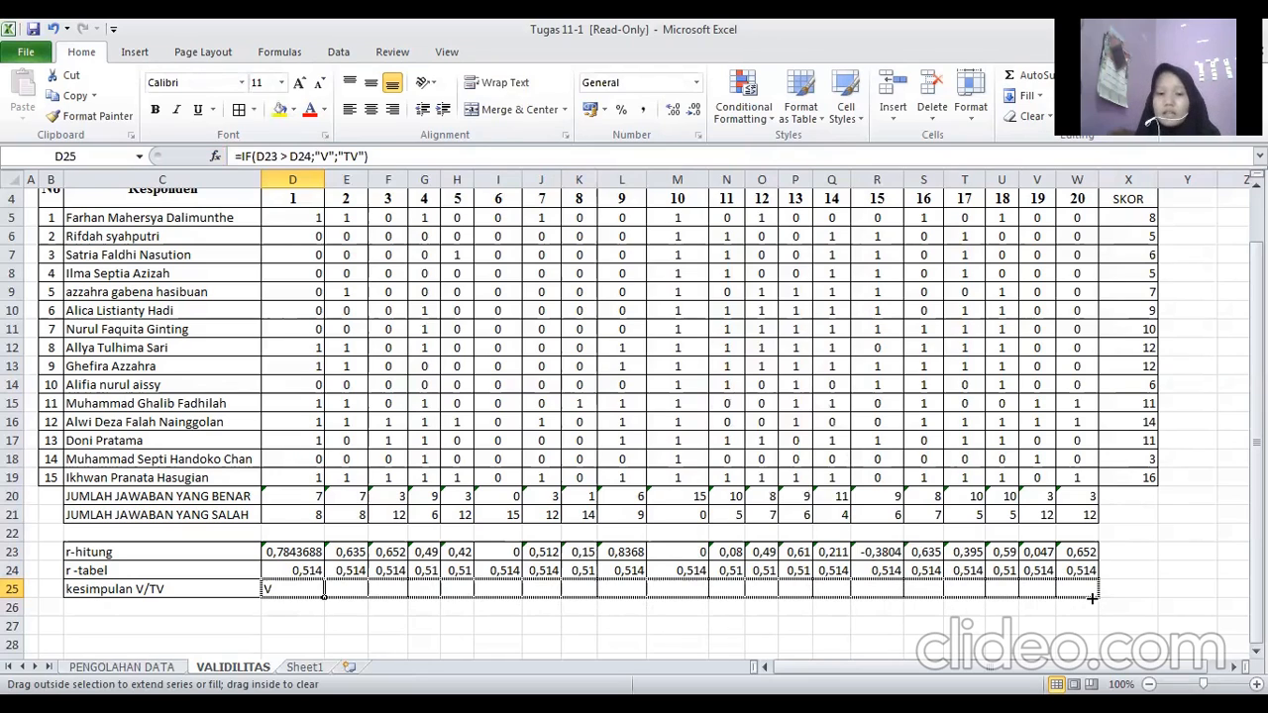
pyautogui.moveTo(1092, 598); pyautogui.dragTo(1094, 599)
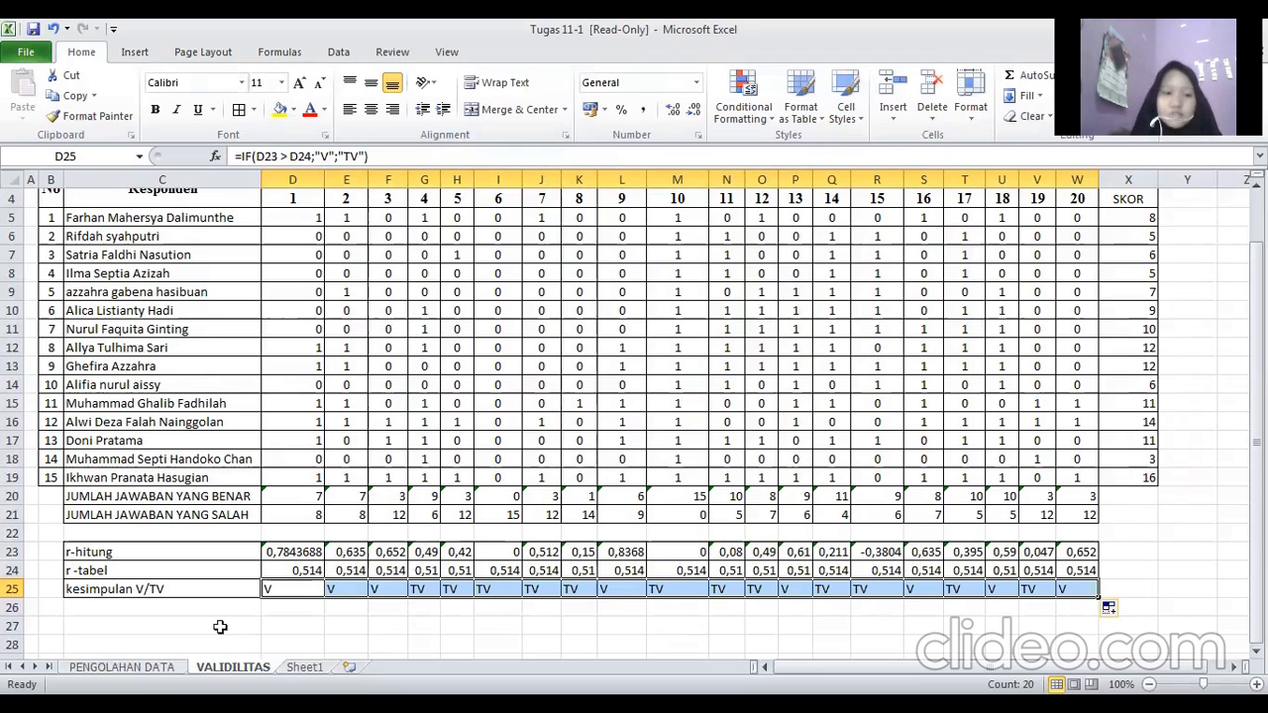
# Enter the label JUMLAH VALID in C26 below the kesimpulan V/TV row.
pyautogui.click(88, 611)
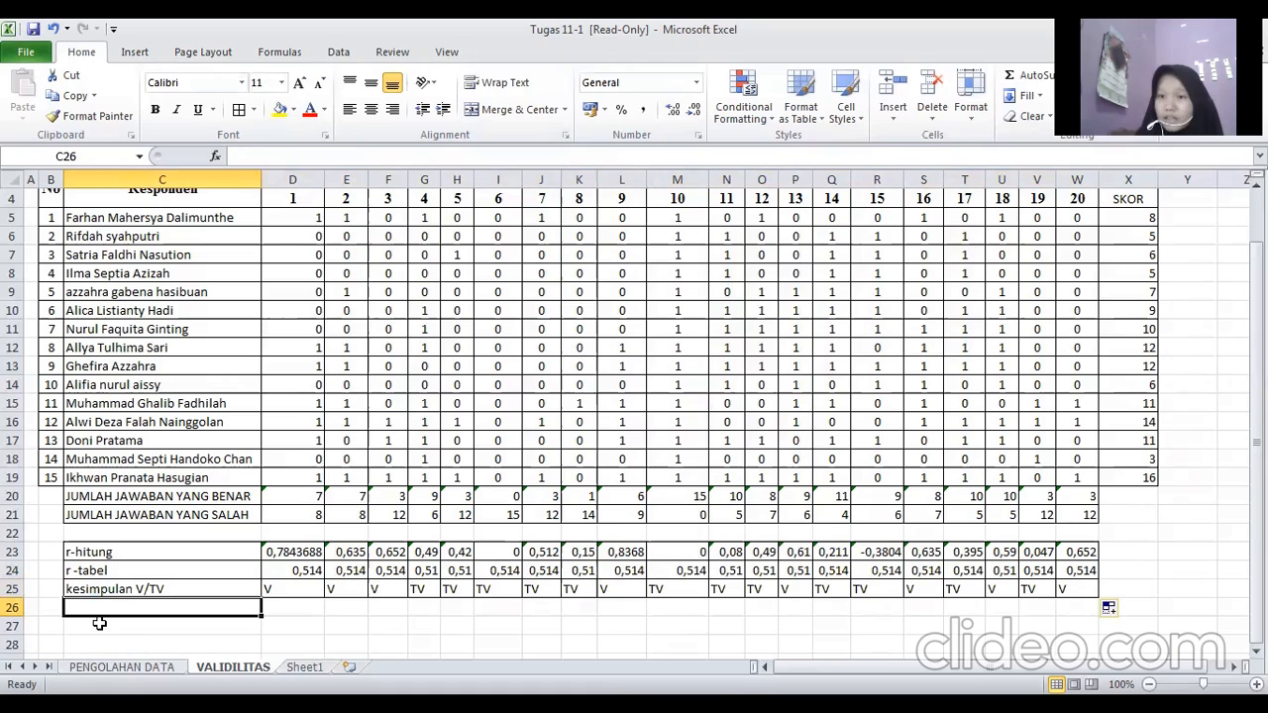
pyautogui.write('JU')
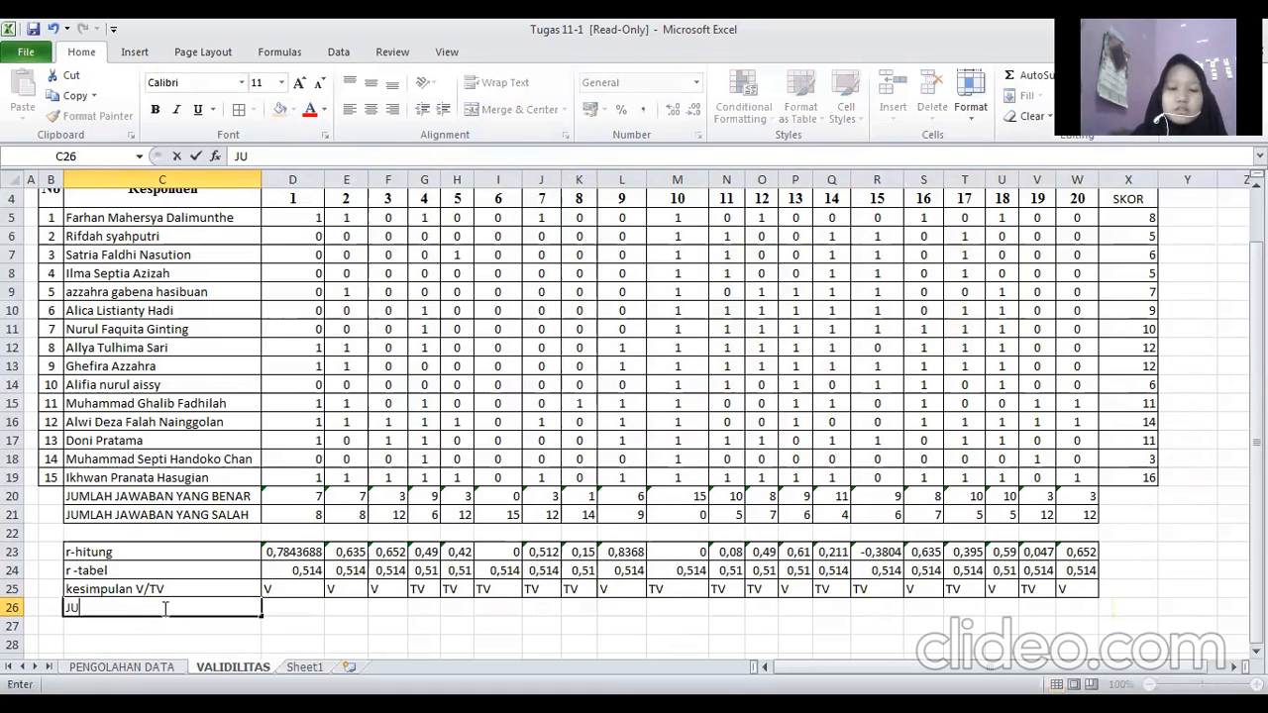
pyautogui.write('MLAH VALID')
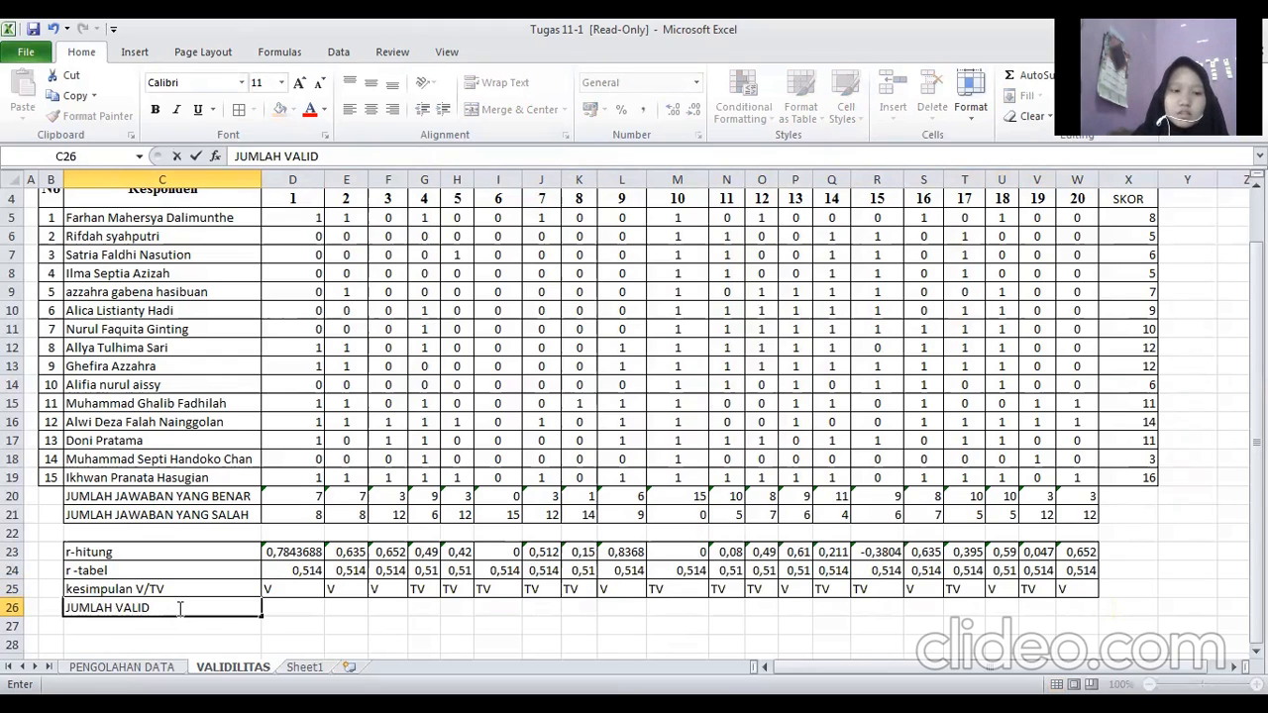
# Enter the label JUMLAH TIDAK VALID in C27 and apply all borders to the range C26:D27.
pyautogui.click(165, 625)
pyautogui.write('JUMLAH')
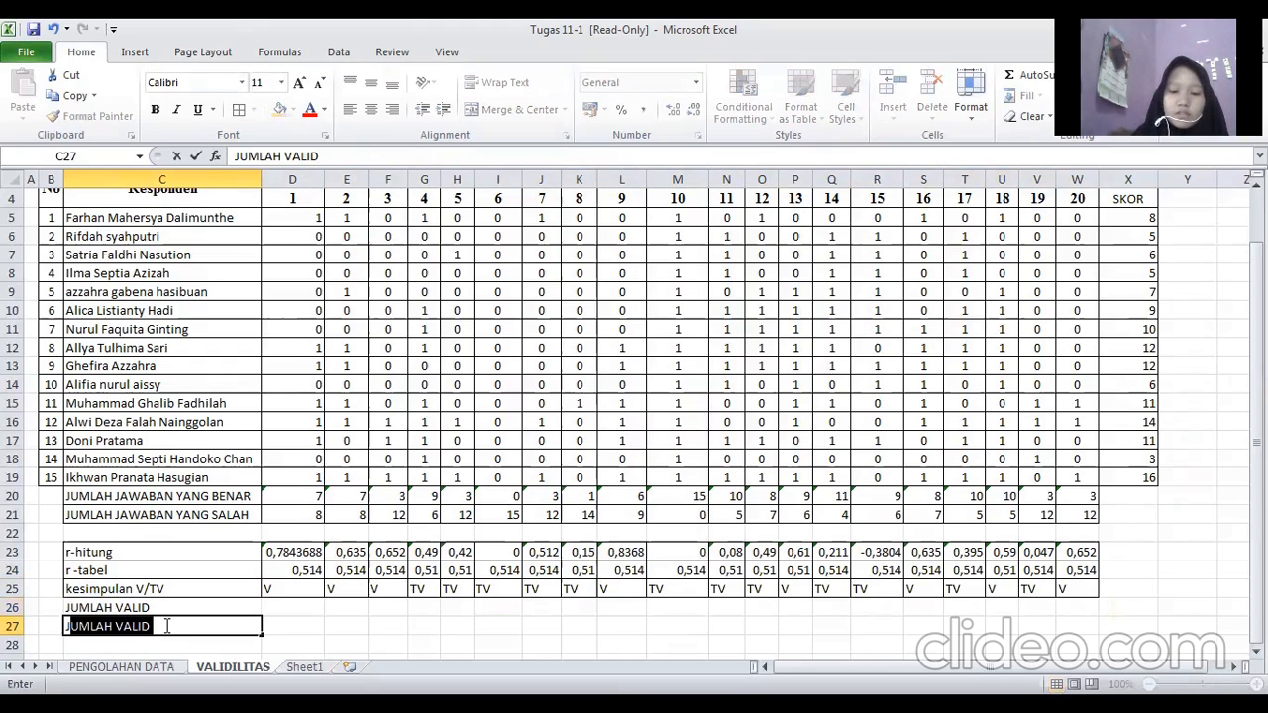
pyautogui.write(' TID')
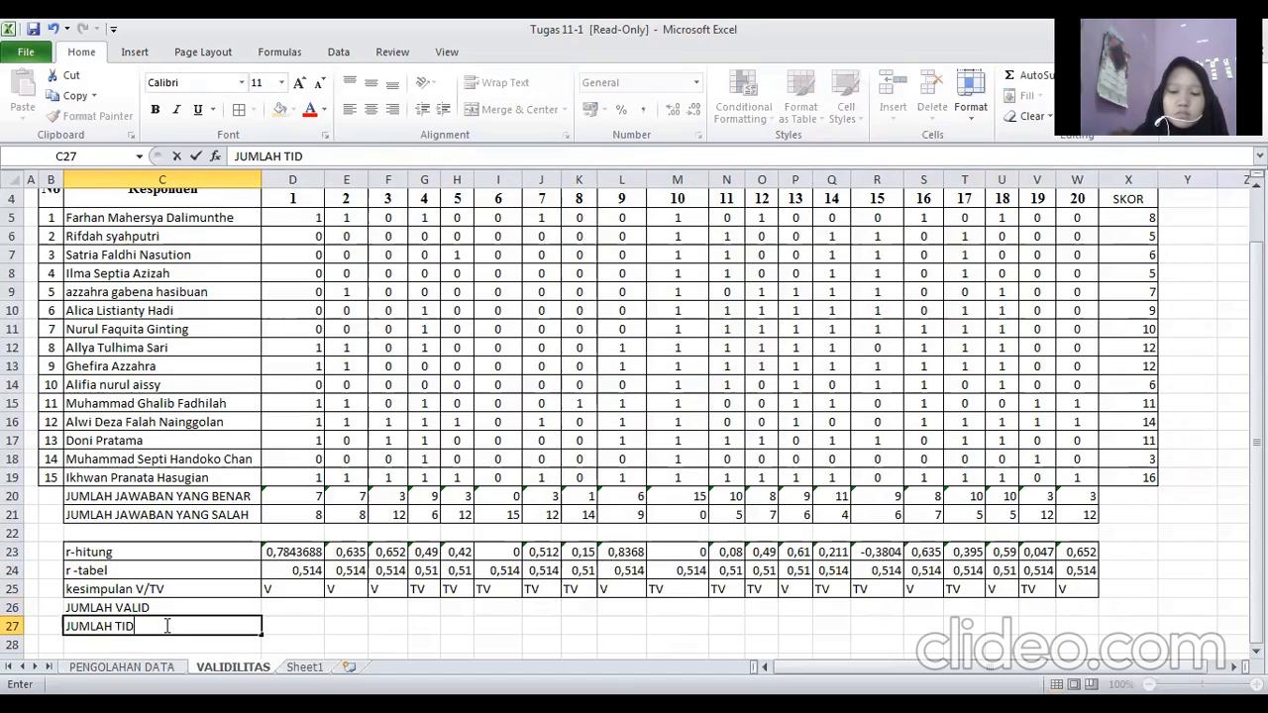
pyautogui.write('AK VALID')
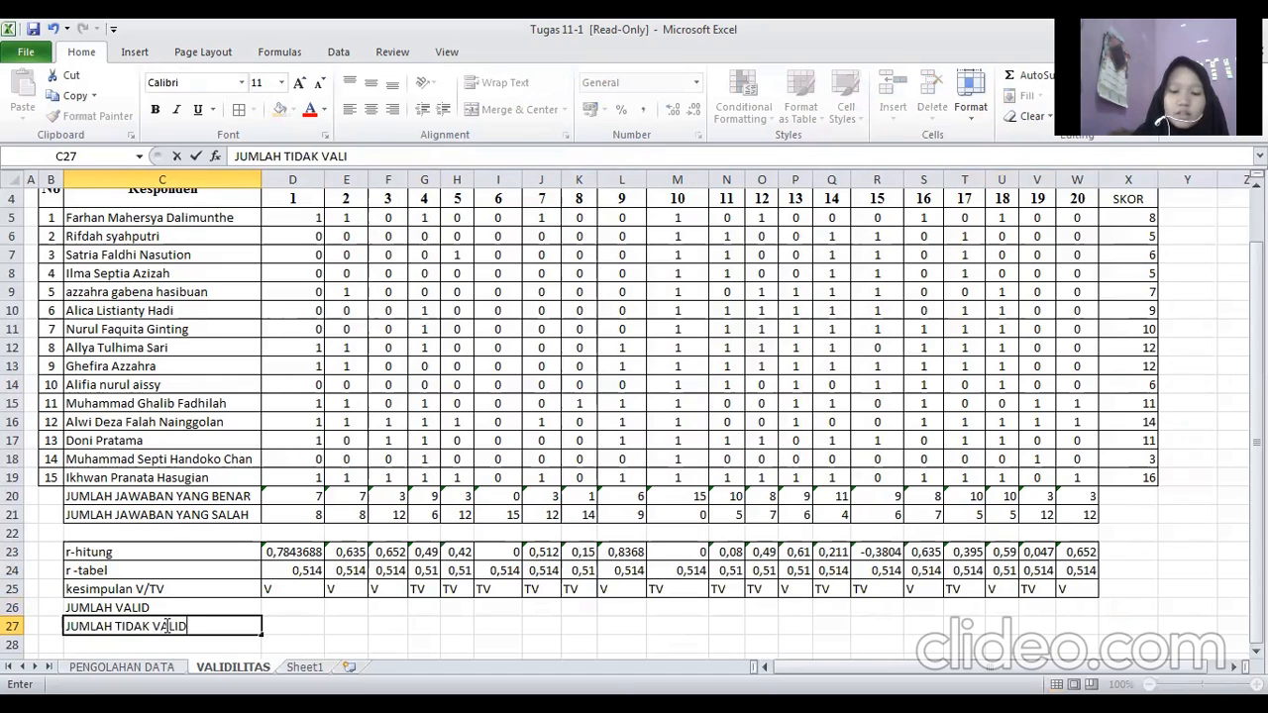
pyautogui.moveTo(166, 603); pyautogui.dragTo(315, 632)
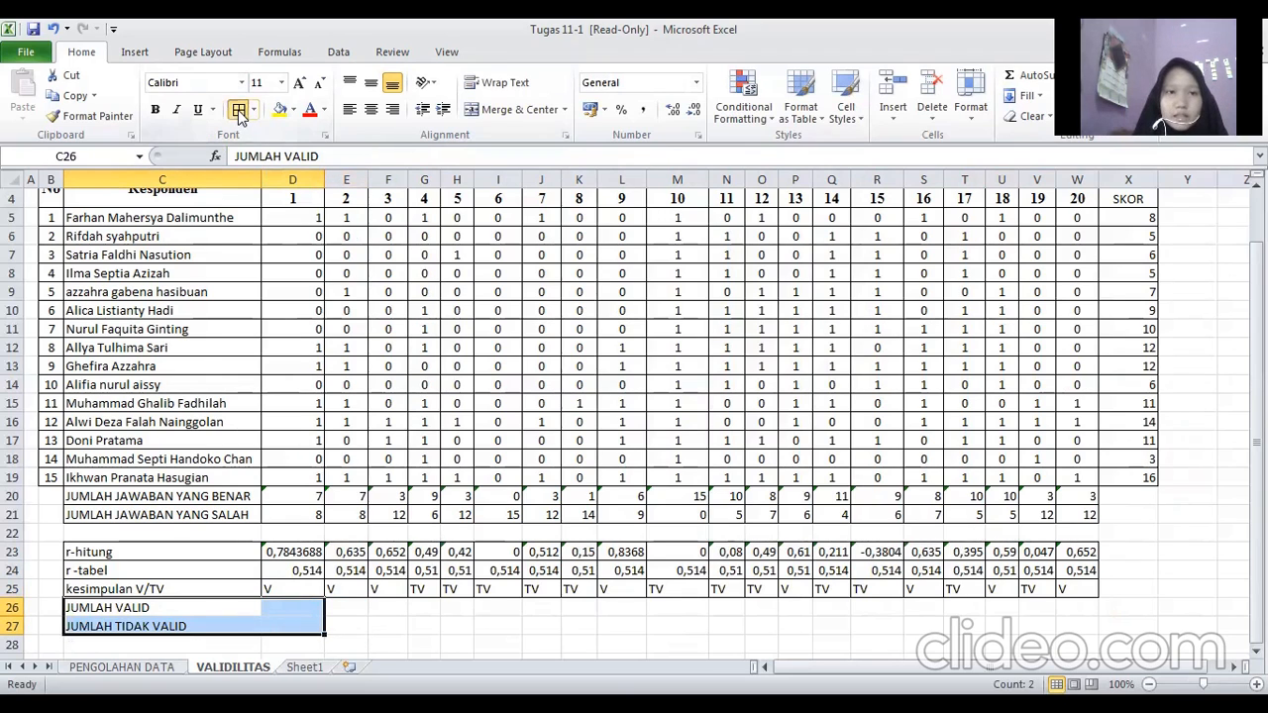
# Start a COUNTIF formula in D26 beside the JUMLAH VALID label.
pyautogui.click(296, 613)
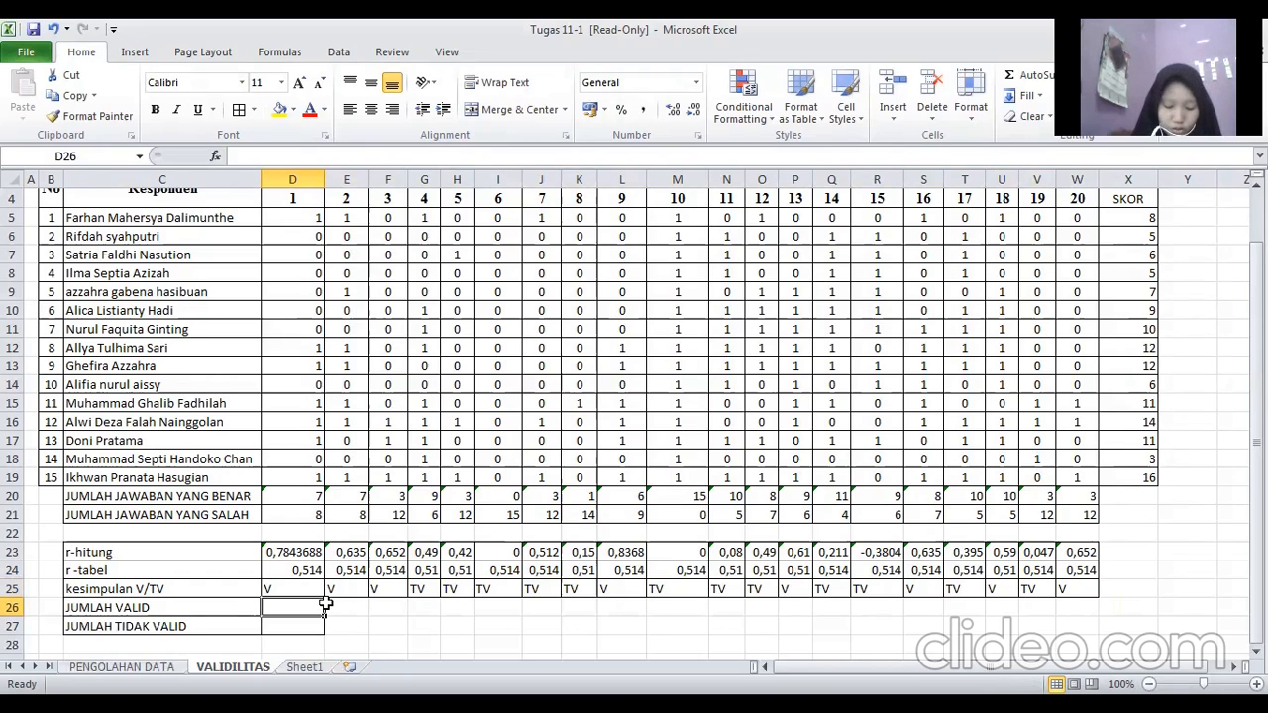
pyautogui.click(250, 159)
pyautogui.write('=')
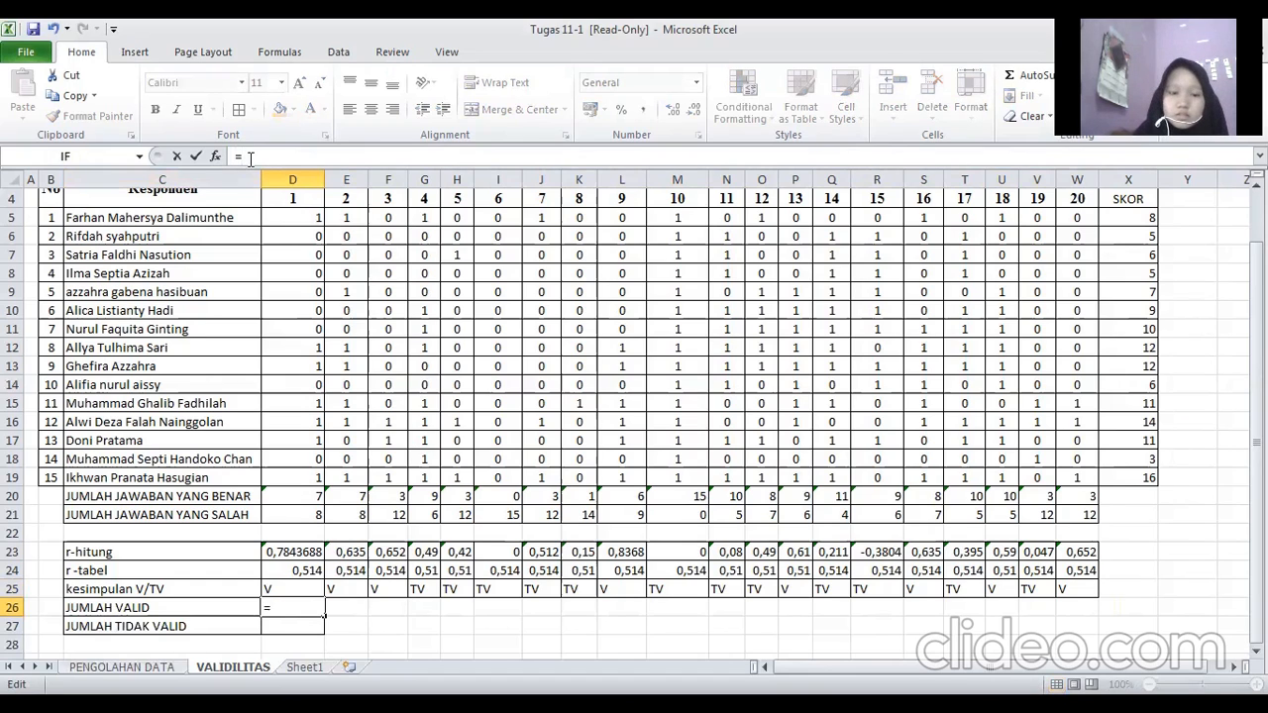
pyautogui.write('CO')
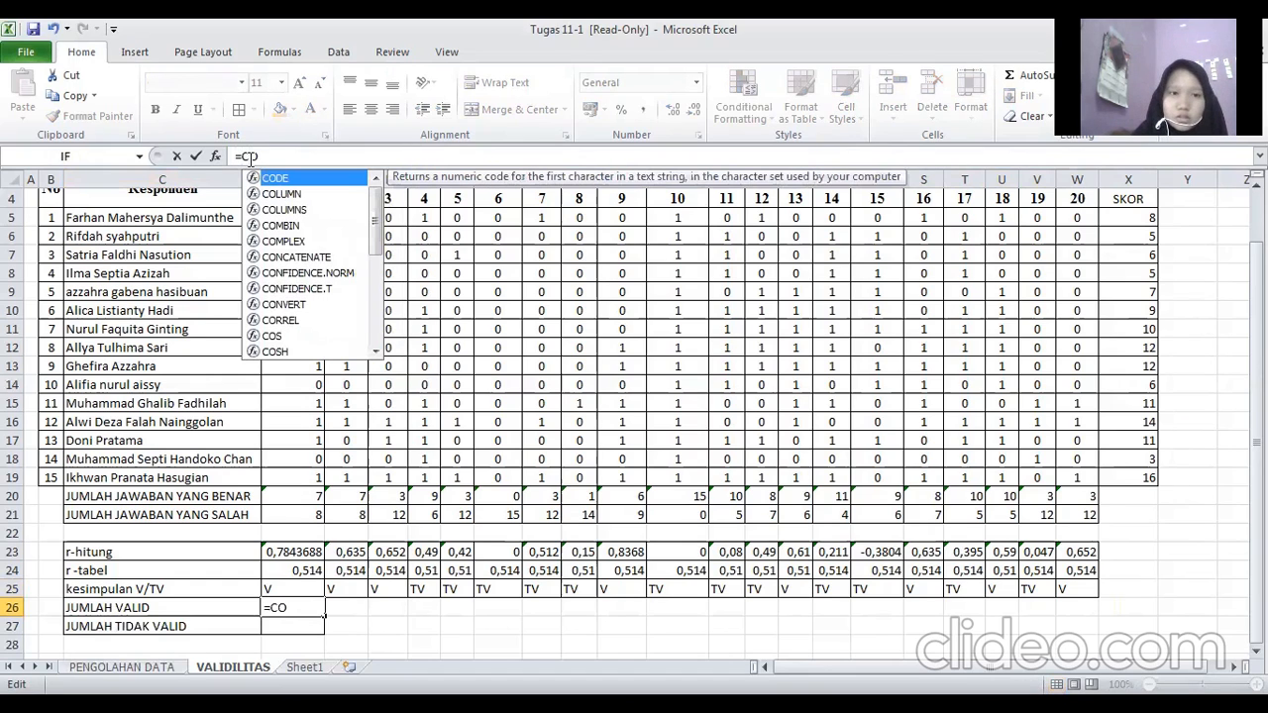
pyautogui.write('U')
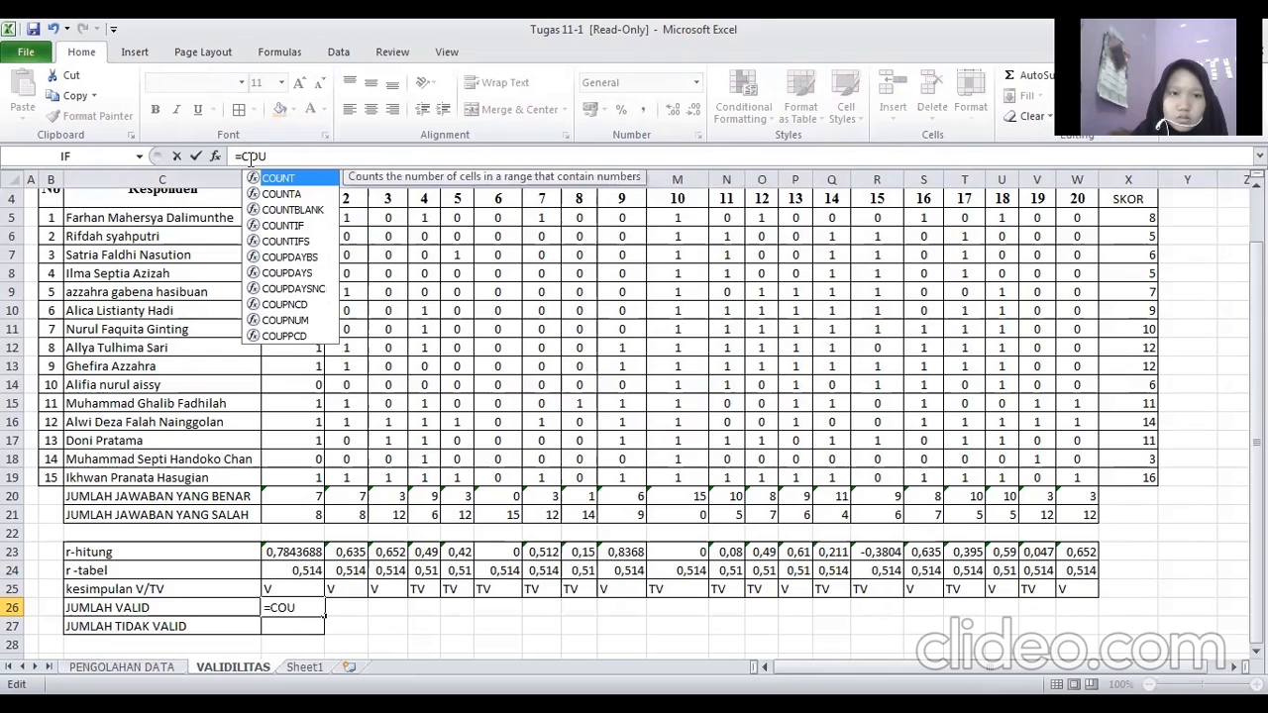
pyautogui.write('N')
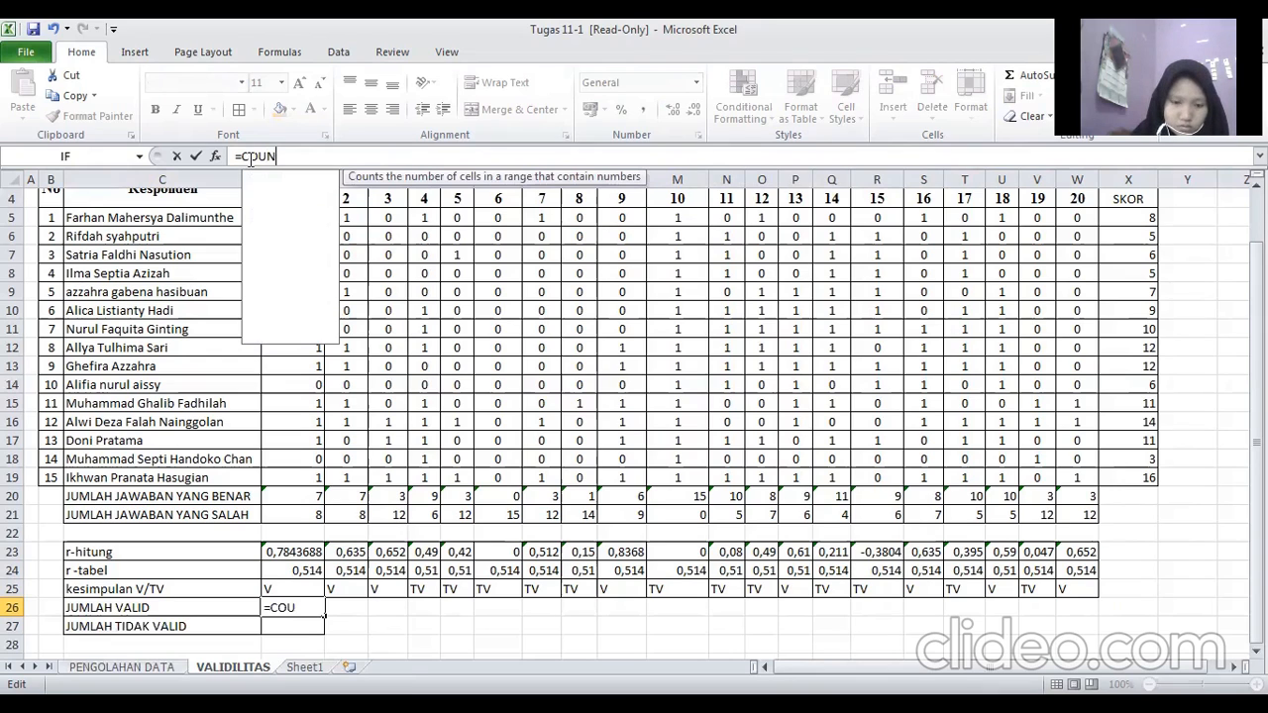
pyautogui.write('T')
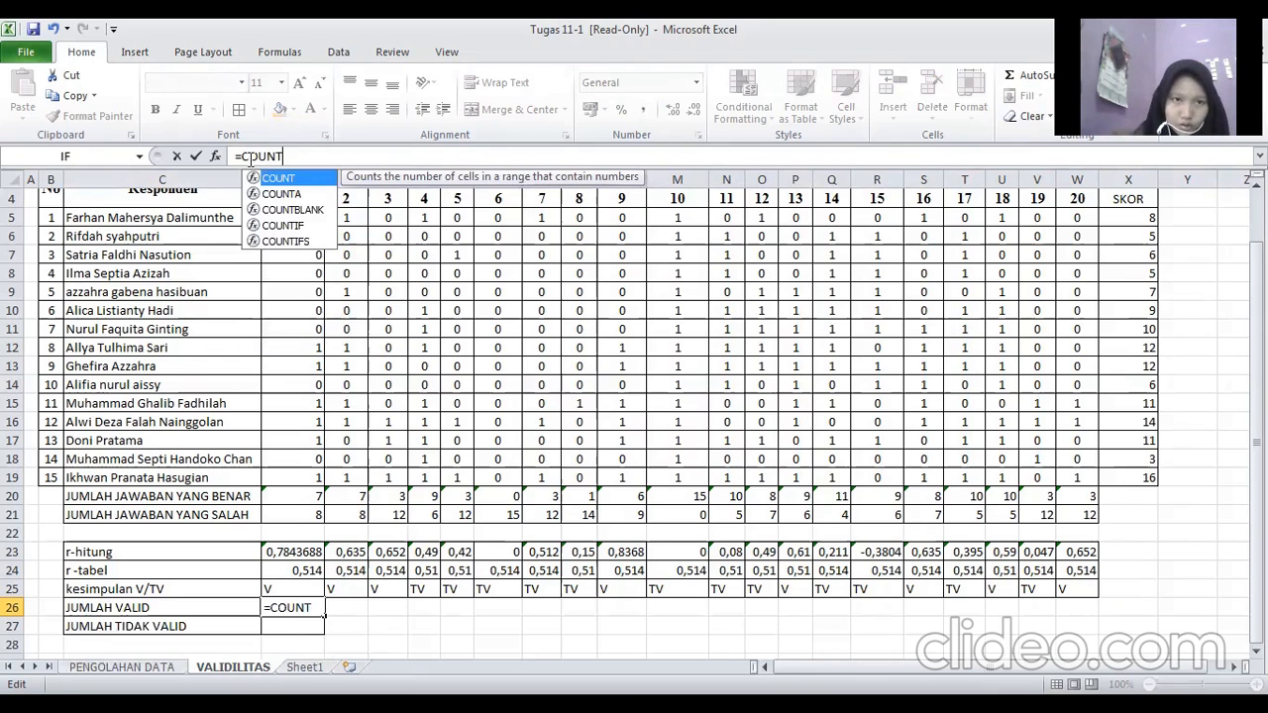
pyautogui.click(277, 231)
pyautogui.doubleClick(268, 229)
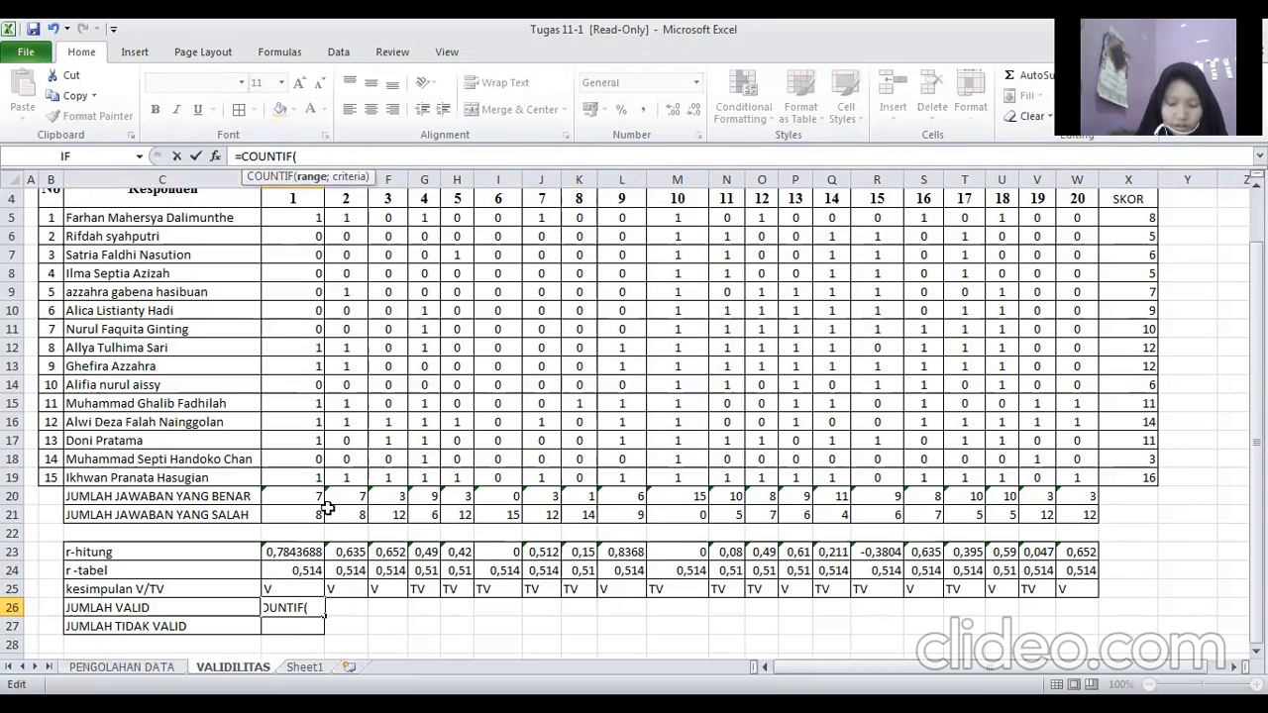
# Have the D26 COUNTIF formula count the conclusion row D25:W25 with the criterion V.
pyautogui.moveTo(300, 588); pyautogui.dragTo(367, 585)
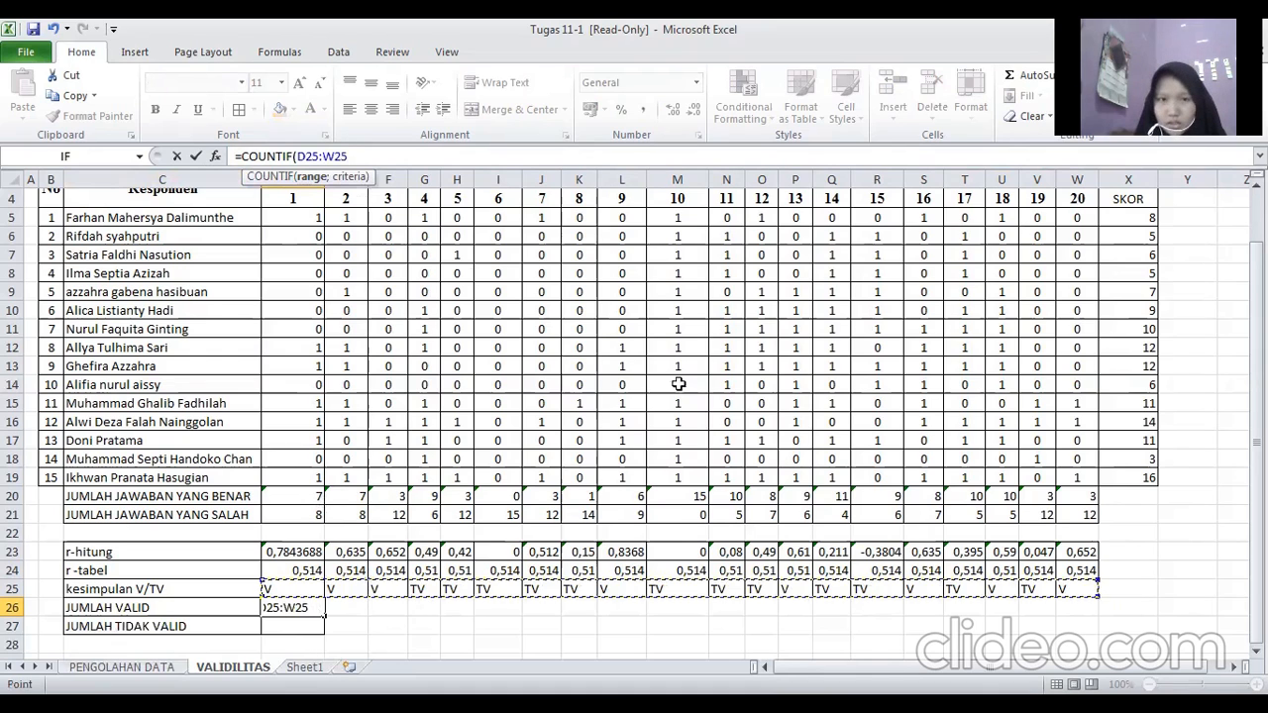
pyautogui.hotkey('ctrl', 'shift', 'Right')
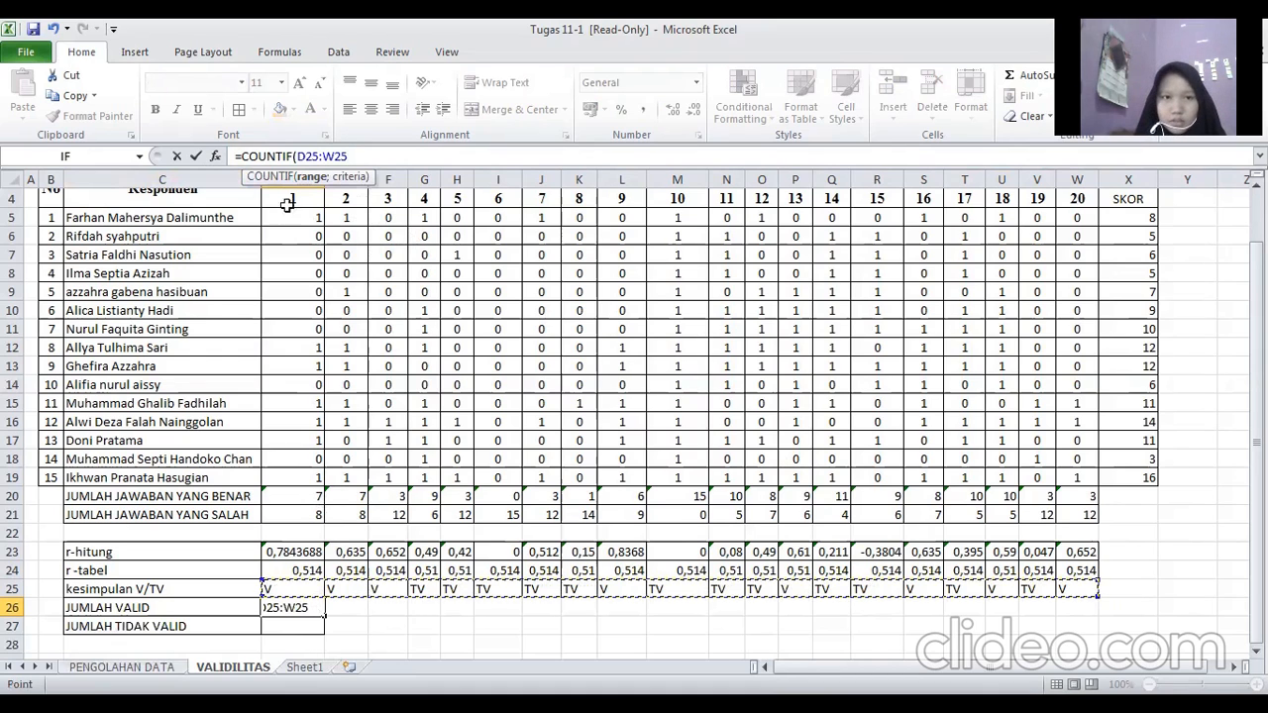
pyautogui.click(215, 156)
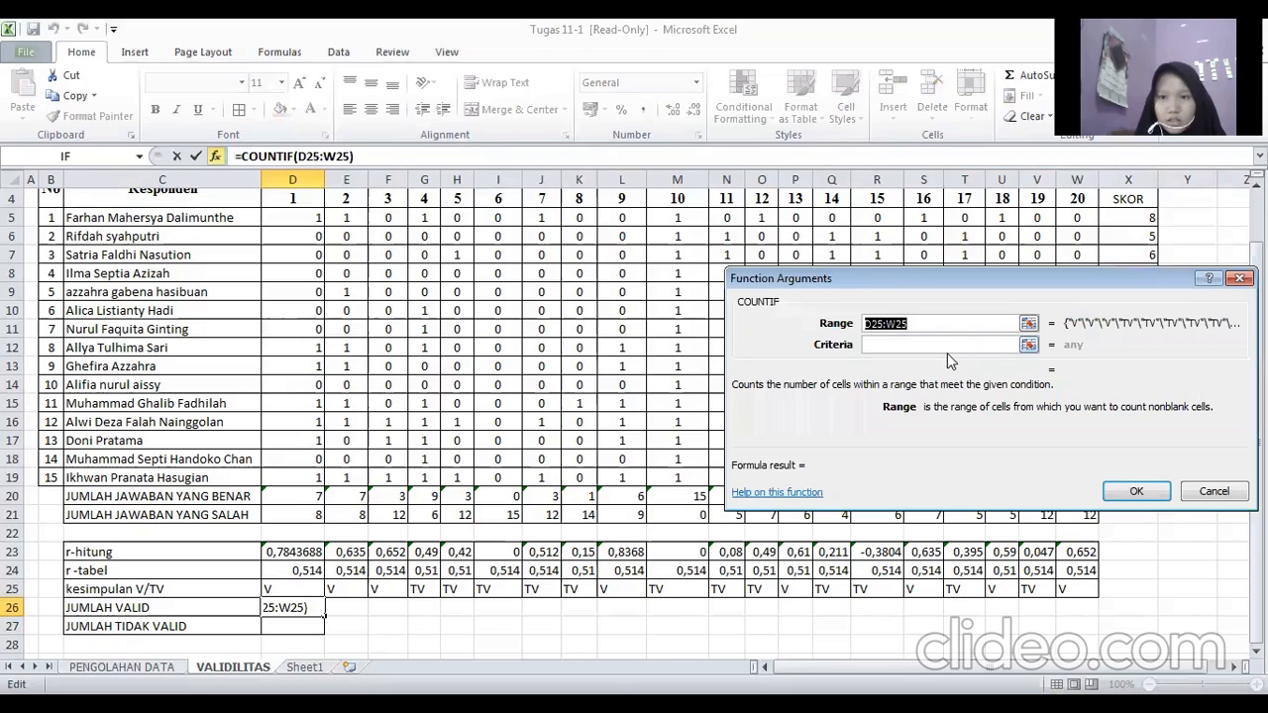
pyautogui.click(940, 345)
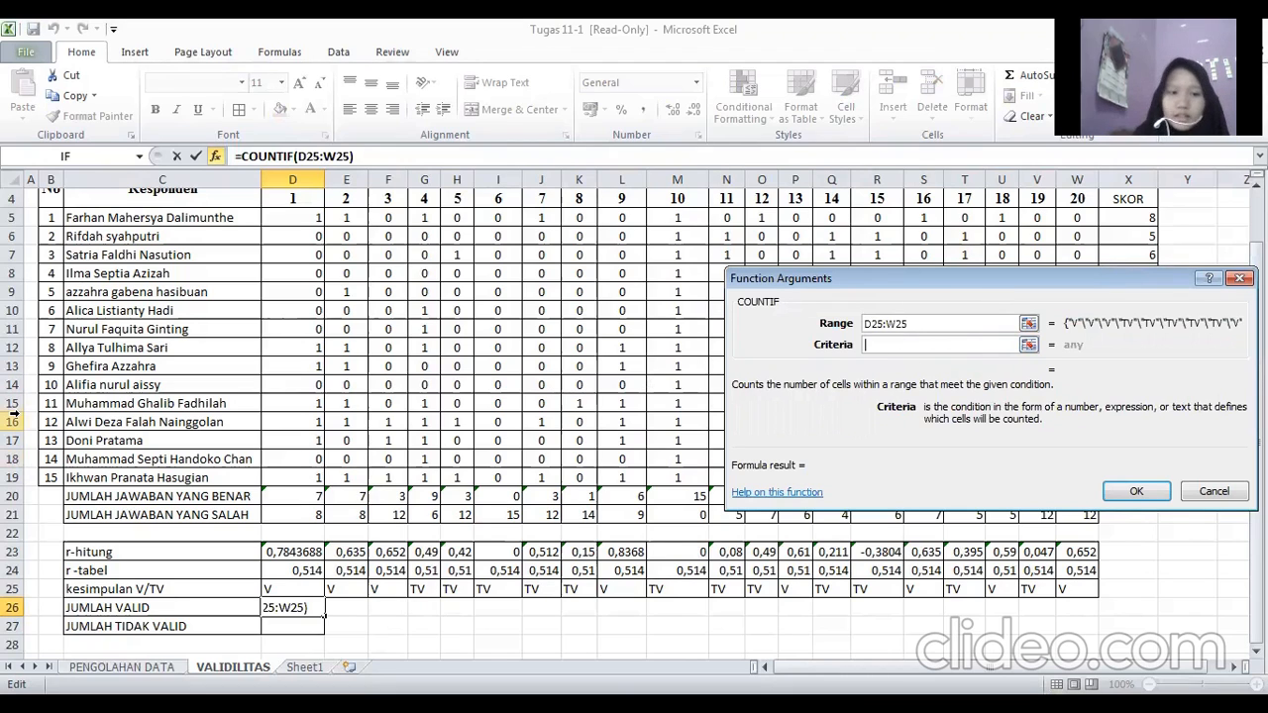
pyautogui.write('V')
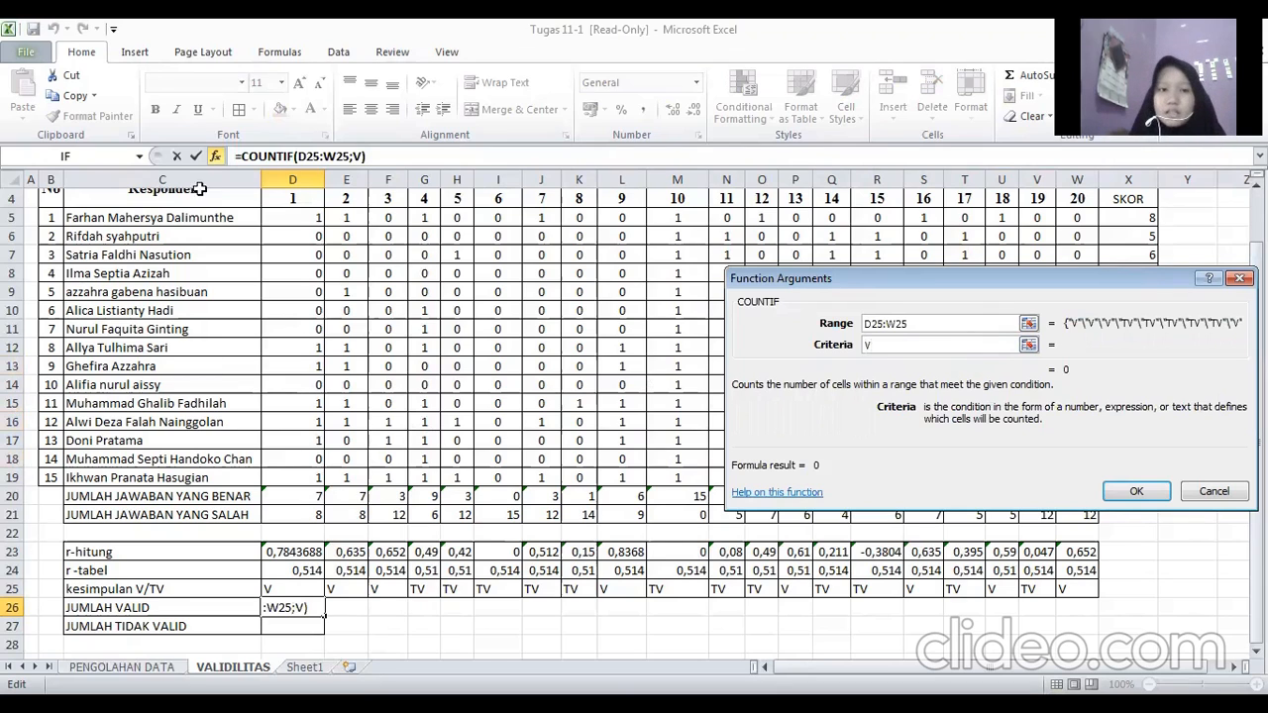
pyautogui.click(1145, 493)
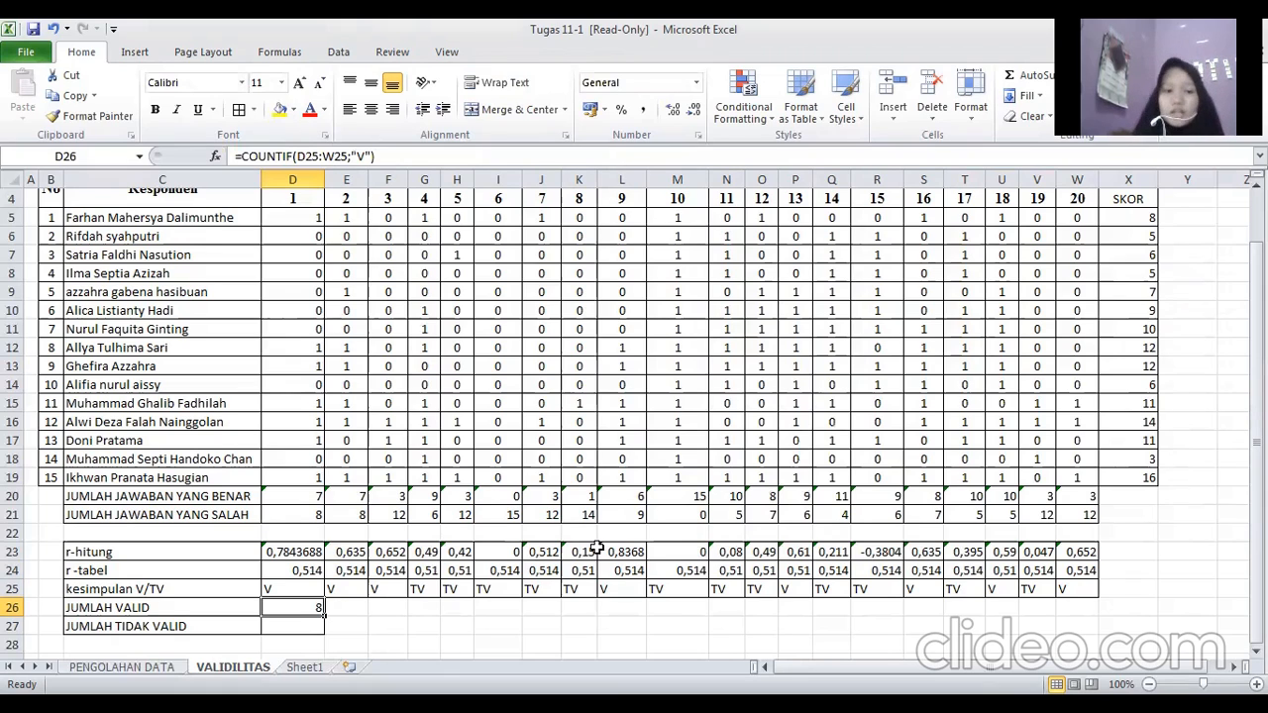
pyautogui.click(298, 624)
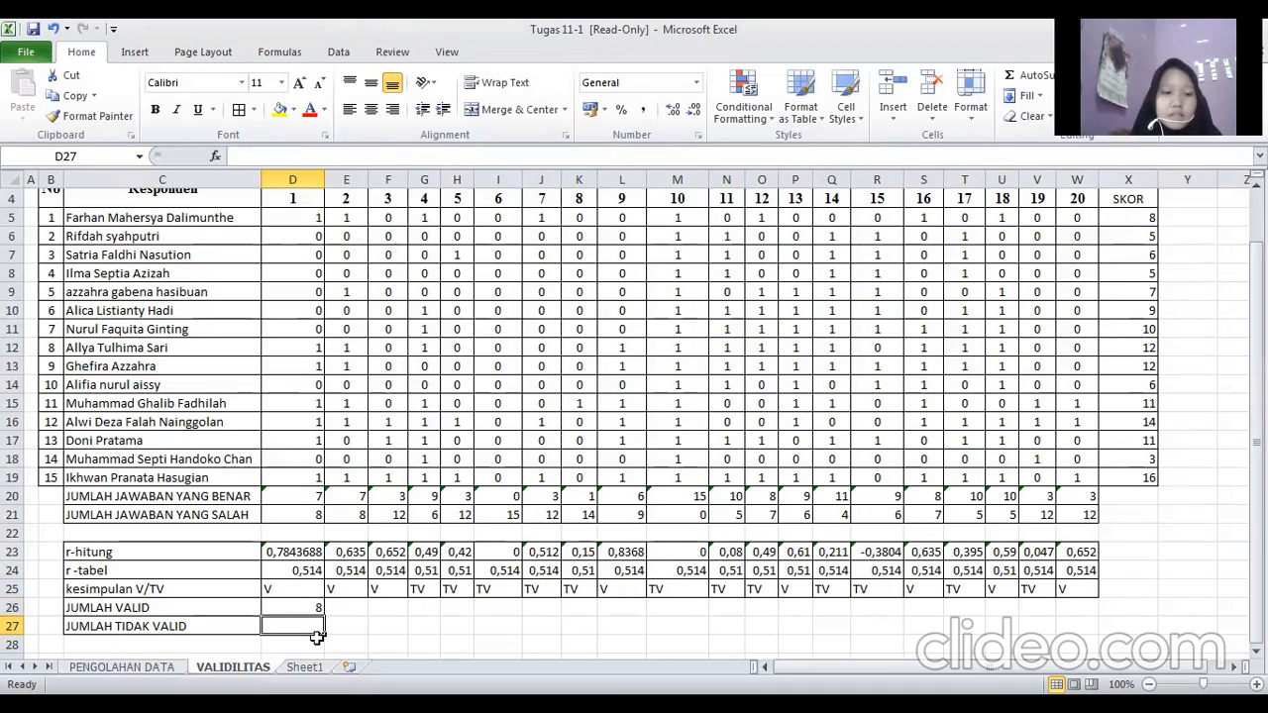
pyautogui.click(266, 155)
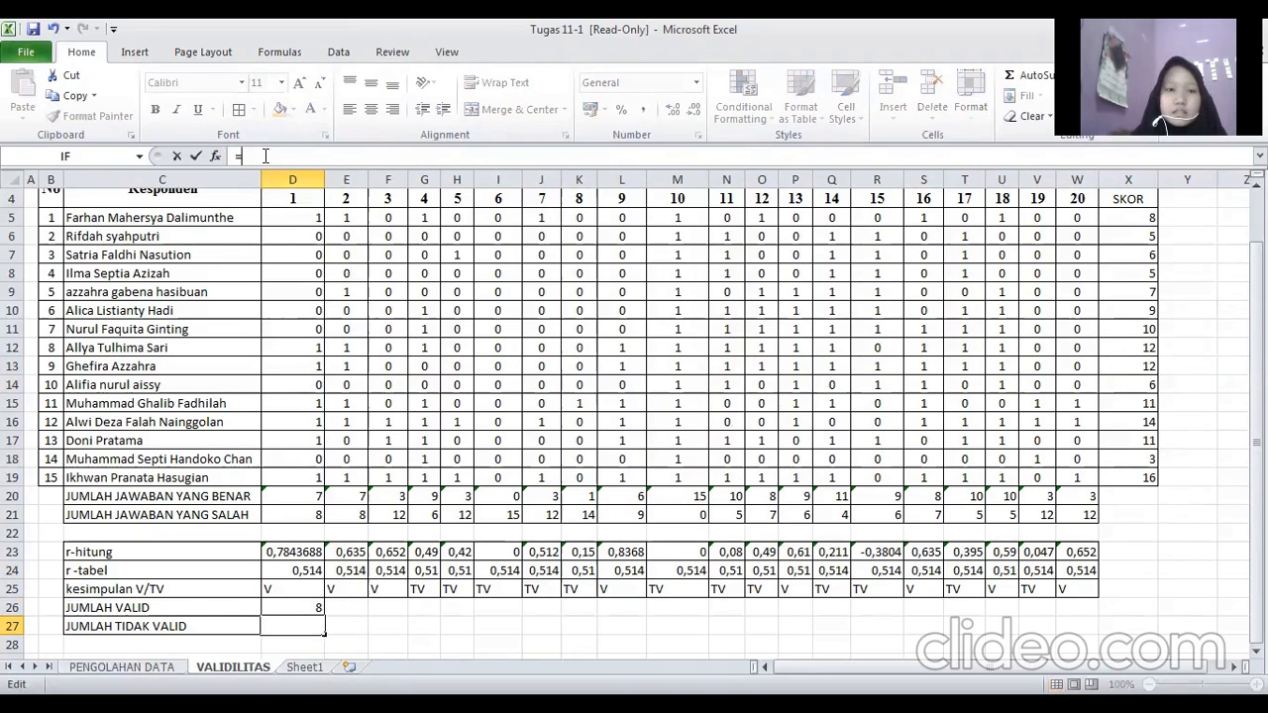
pyautogui.write('=C')
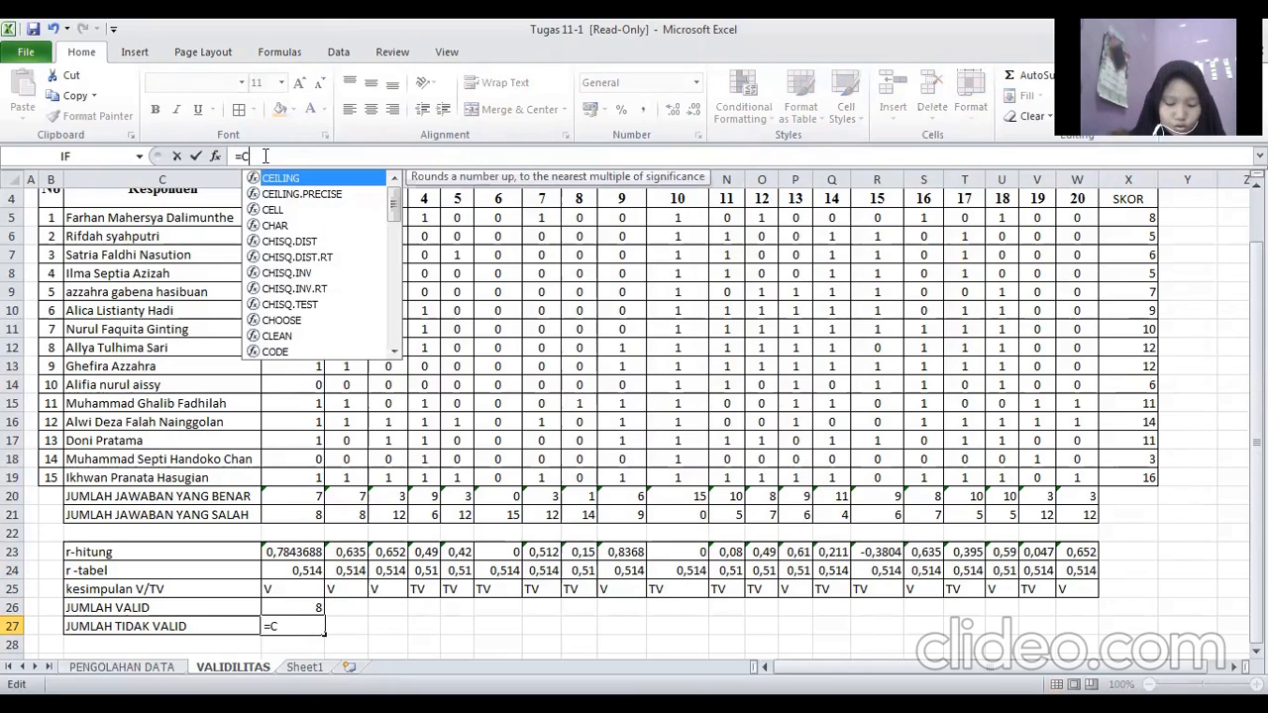
pyautogui.write('OUNT')
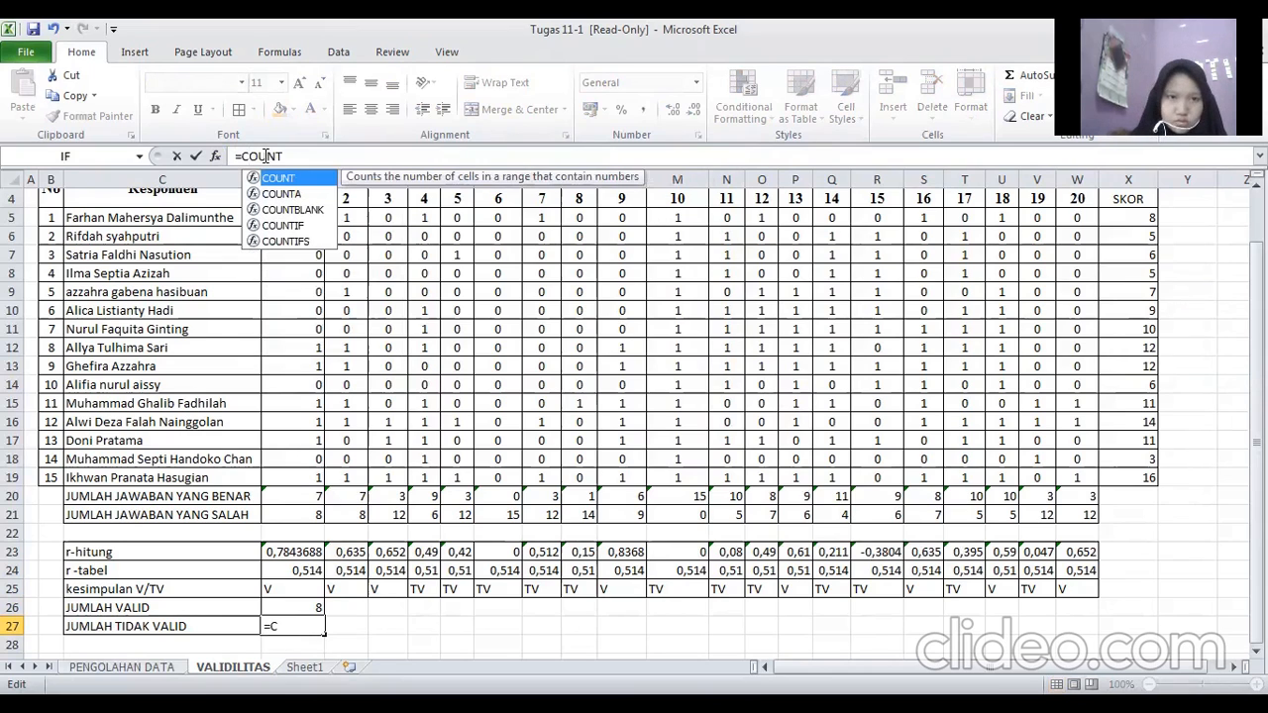
pyautogui.click(310, 226)
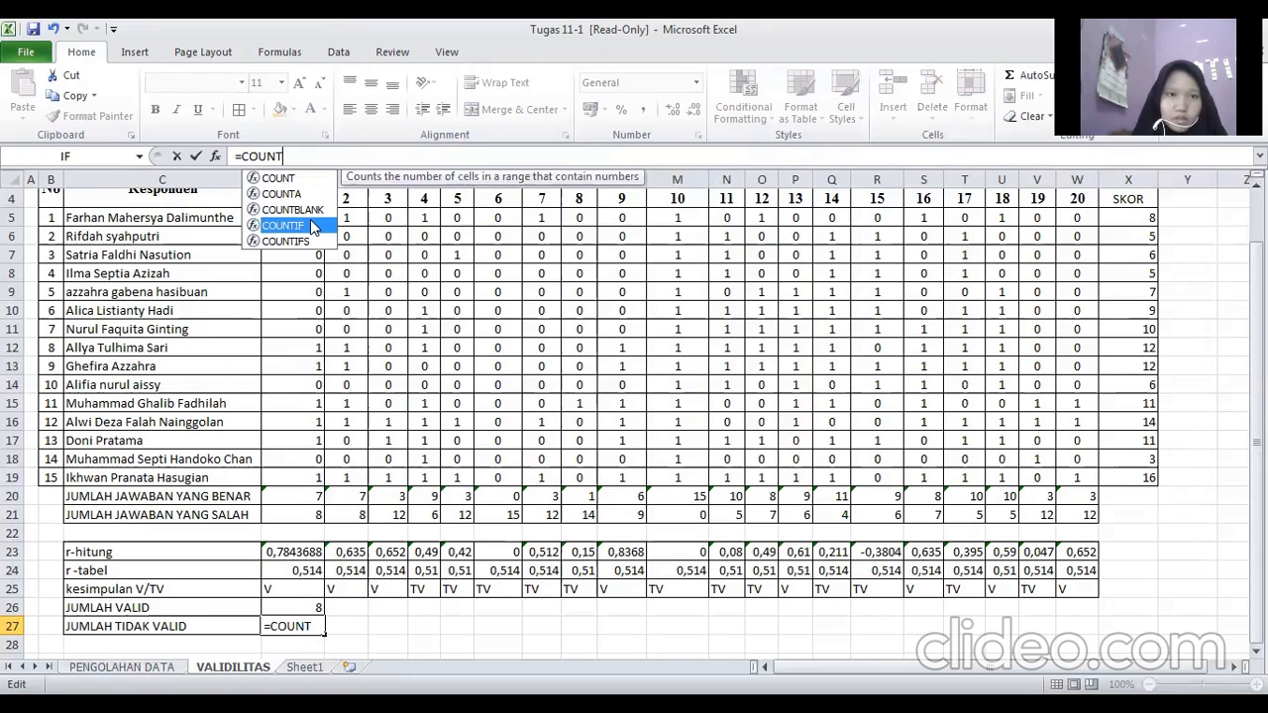
pyautogui.click(216, 156)
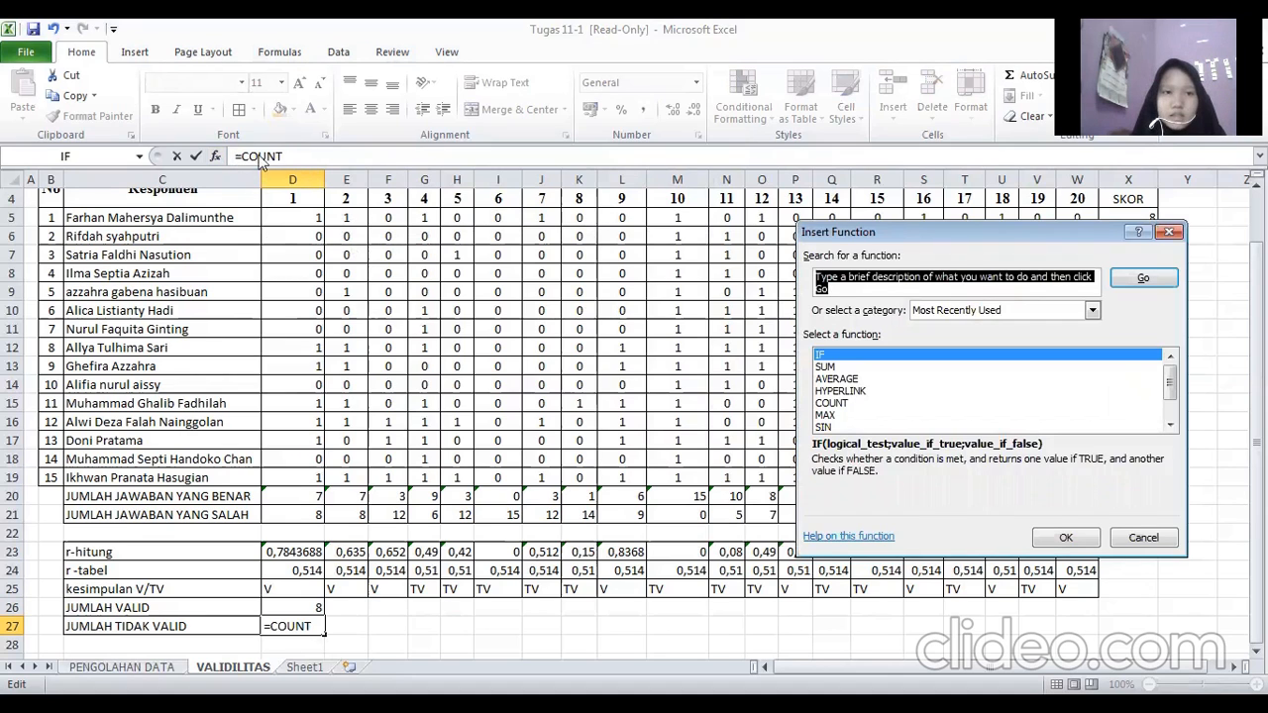
pyautogui.click(1065, 537)
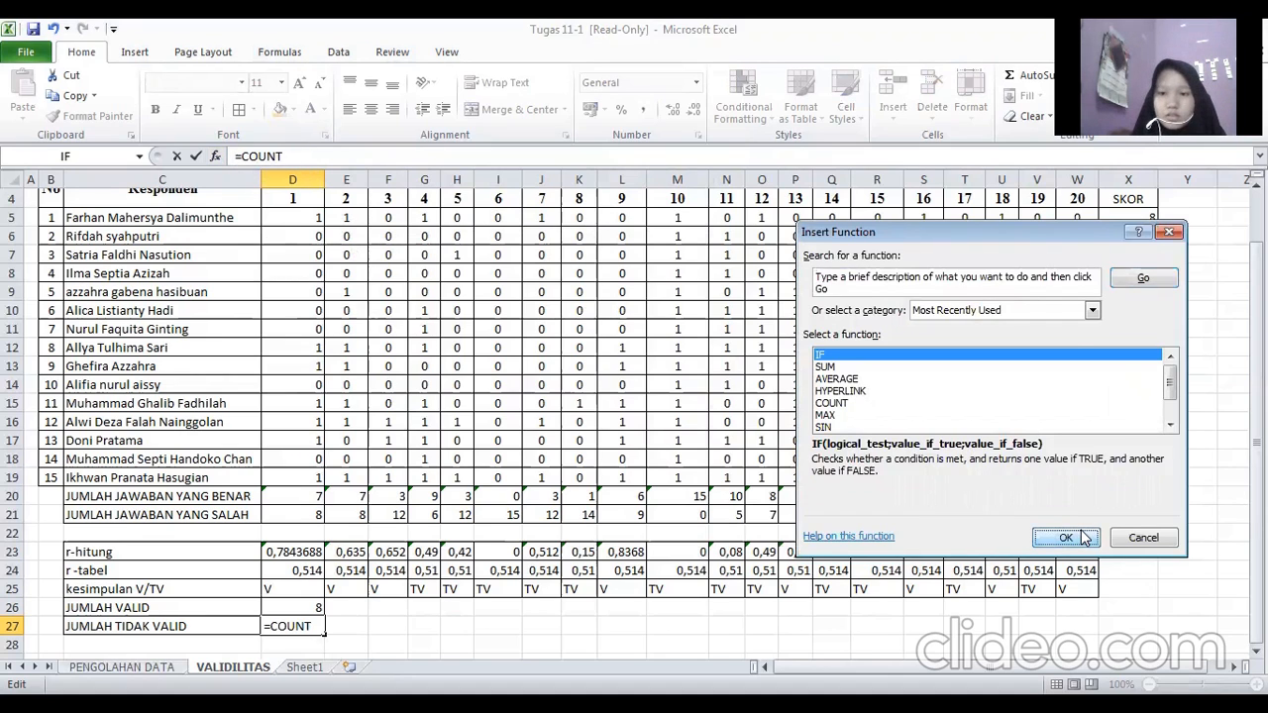
pyautogui.click(318, 157)
pyautogui.press('BackSpace')
pyautogui.press('BackSpace')
pyautogui.press('BackSpace')
pyautogui.press('BackSpace')
pyautogui.press('BackSpace')
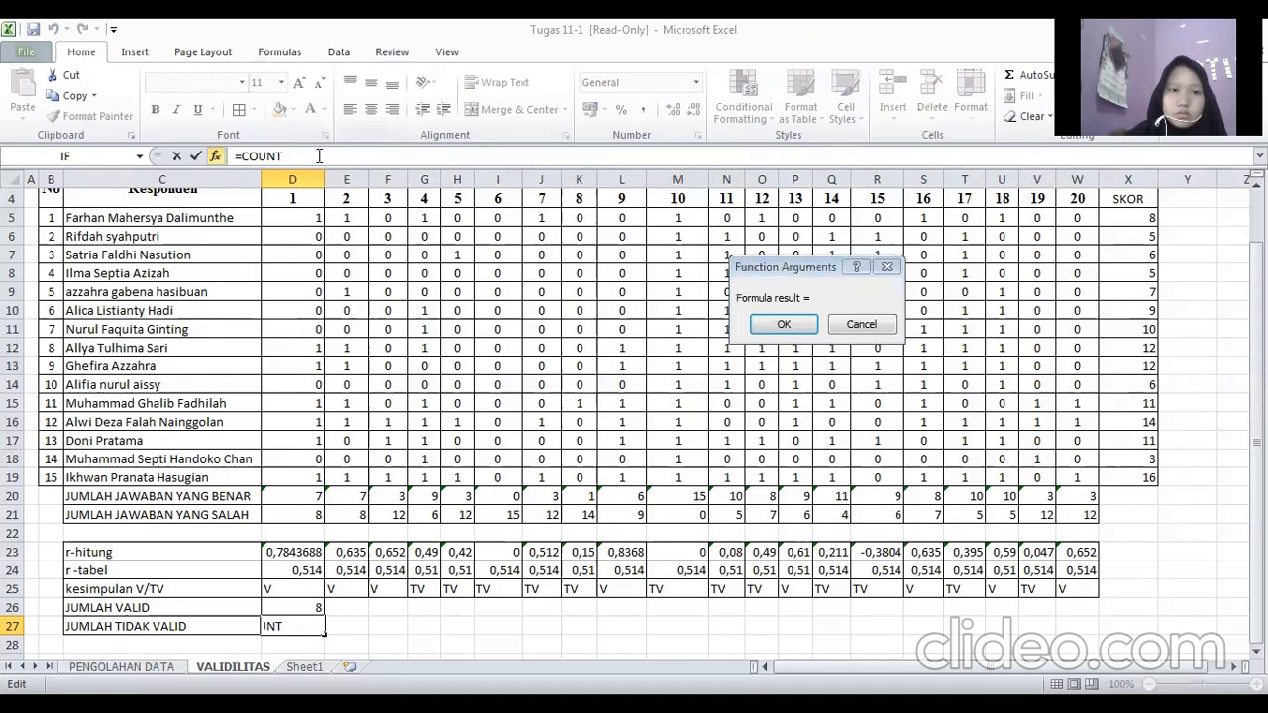
pyautogui.click(885, 270)
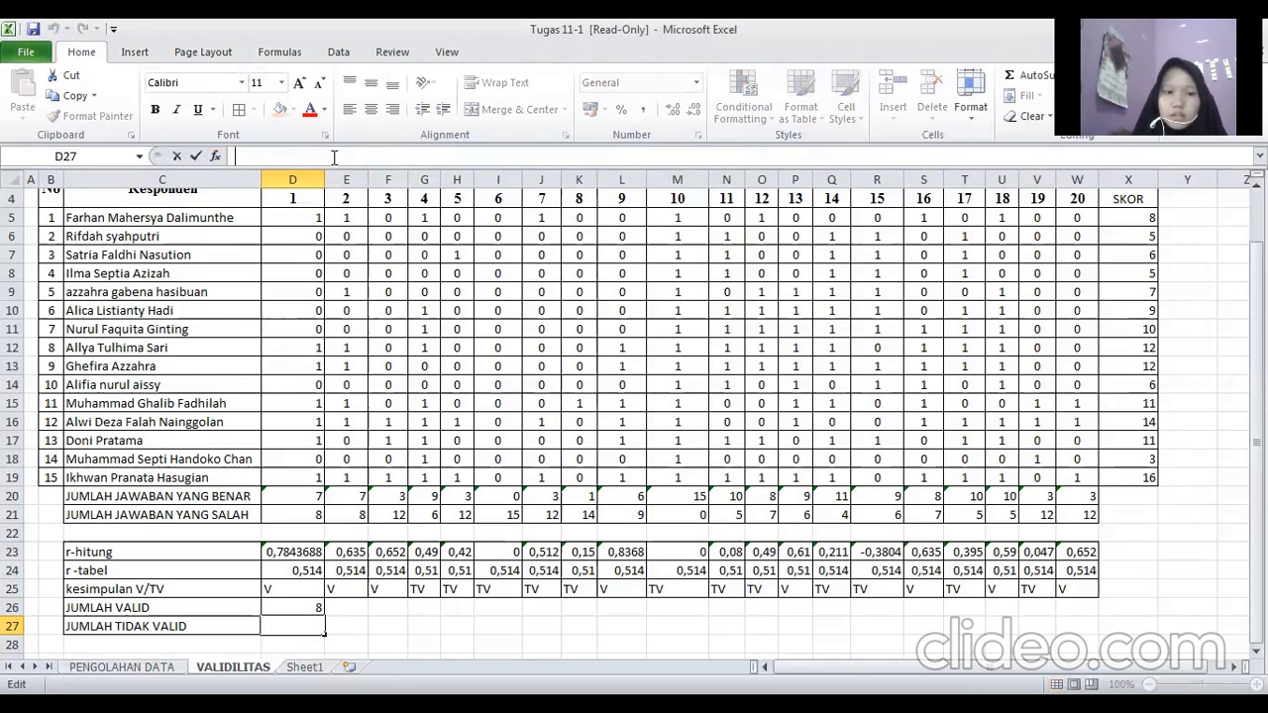
# Start a COUNTIF formula in D27 beside JUMLAH TIDAK VALID and open its function arguments.
pyautogui.write('=C')
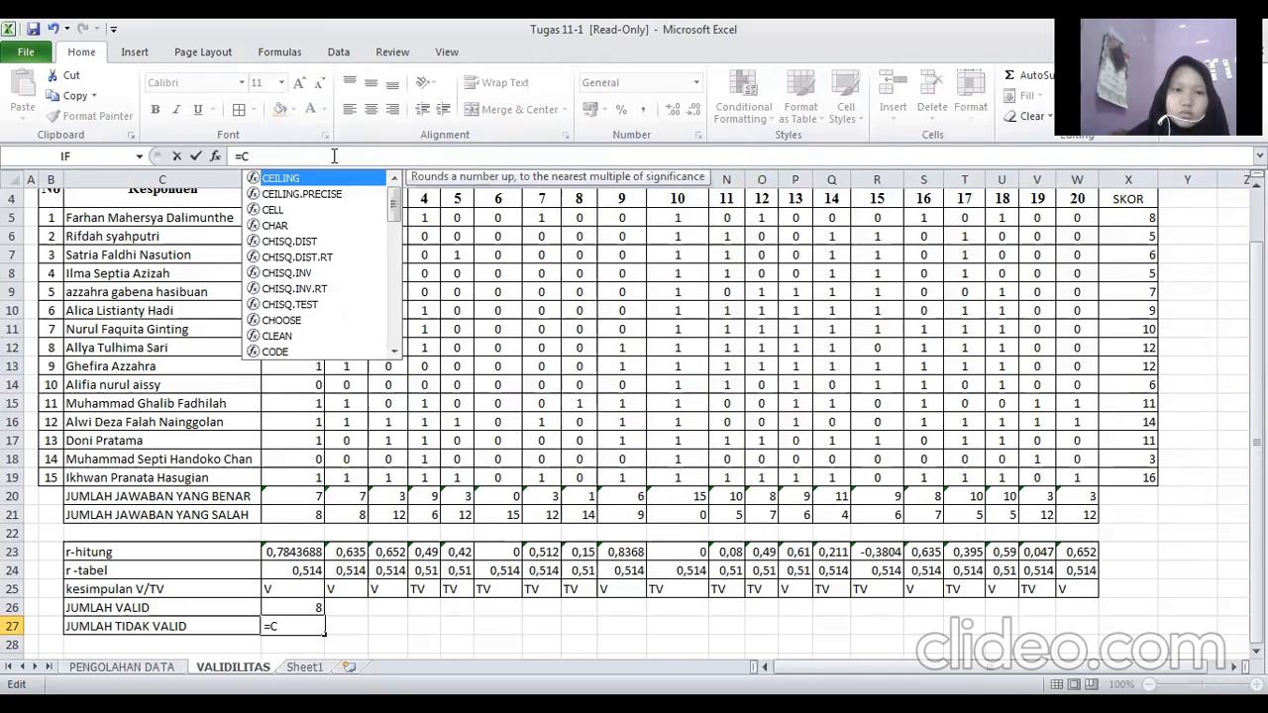
pyautogui.write('OUN')
pyautogui.click(274, 228)
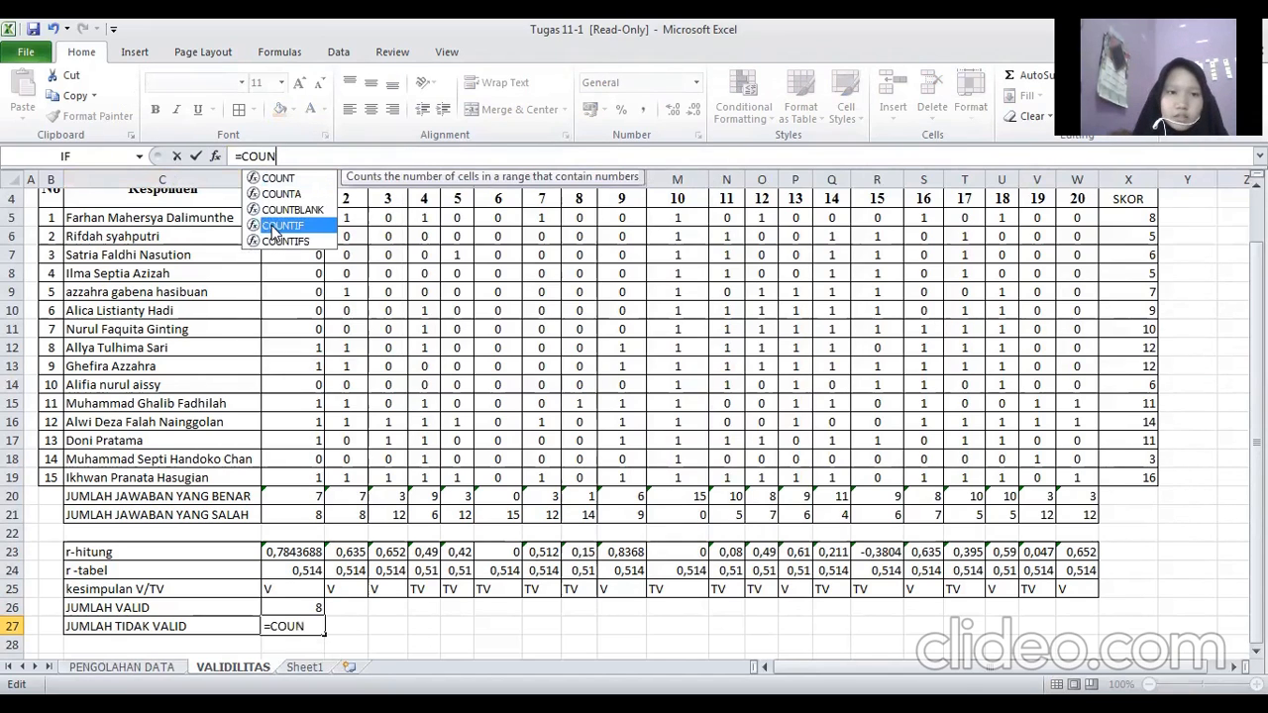
pyautogui.doubleClick(275, 228)
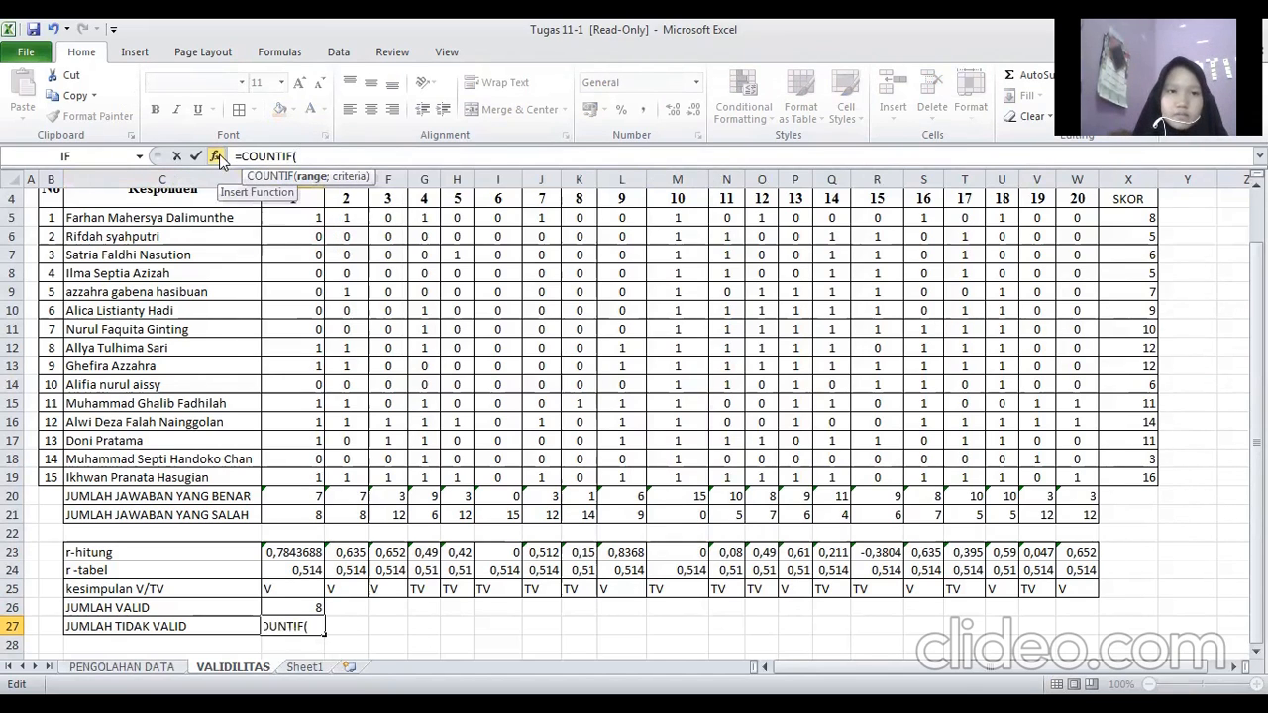
pyautogui.click(216, 157)
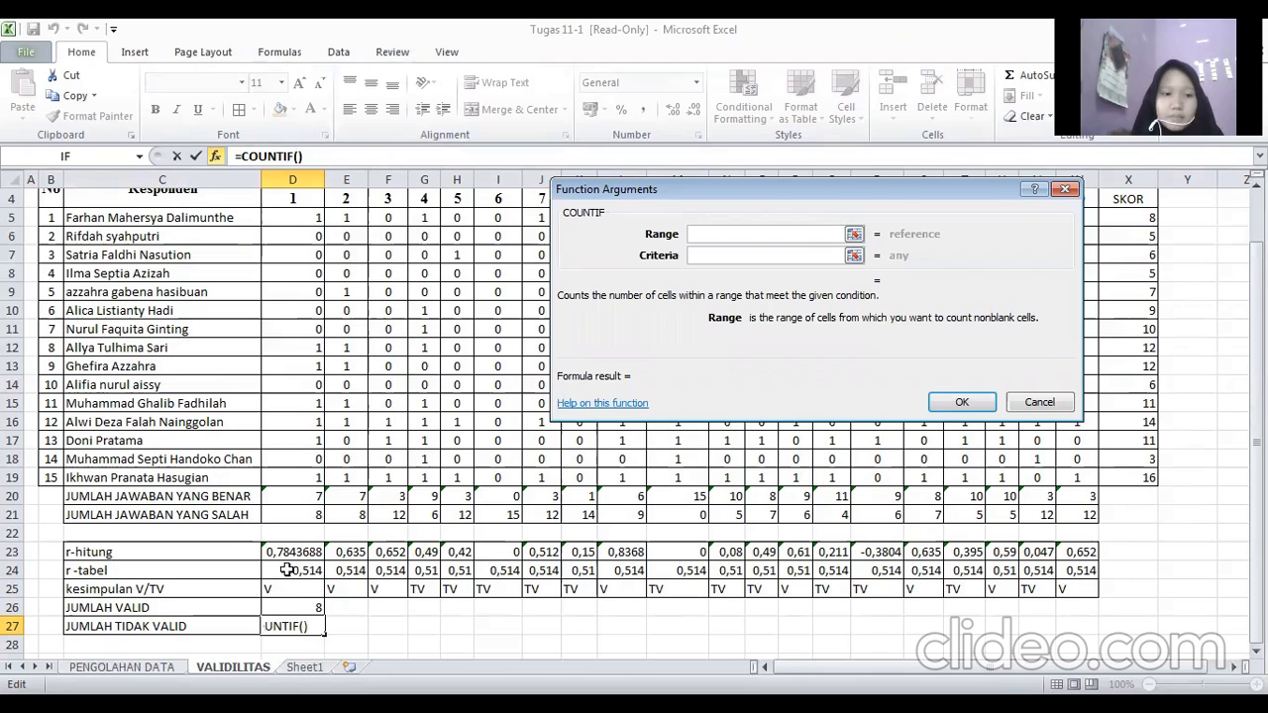
# Set the D27 COUNTIF range to D25:W25 and its criterion to TV, and confirm the formula.
pyautogui.moveTo(297, 590); pyautogui.dragTo(365, 595)
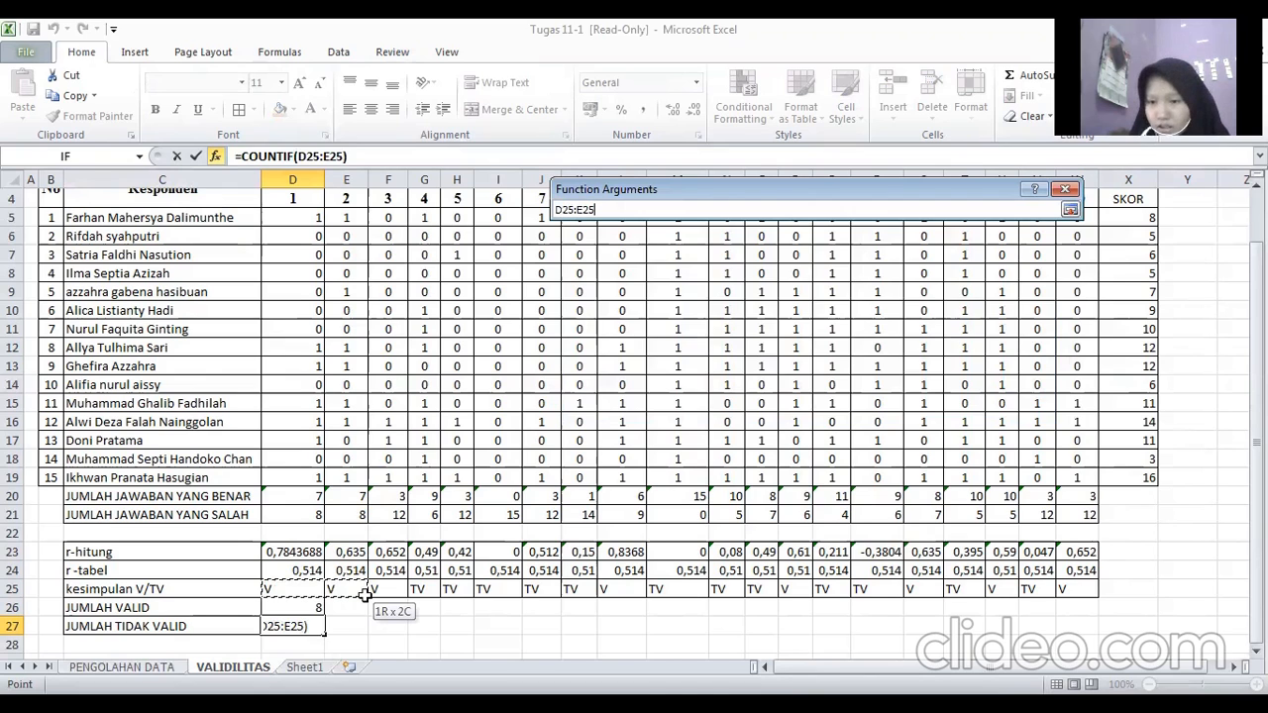
pyautogui.moveTo(365, 594); pyautogui.dragTo(1065, 589)
pyautogui.click(701, 254)
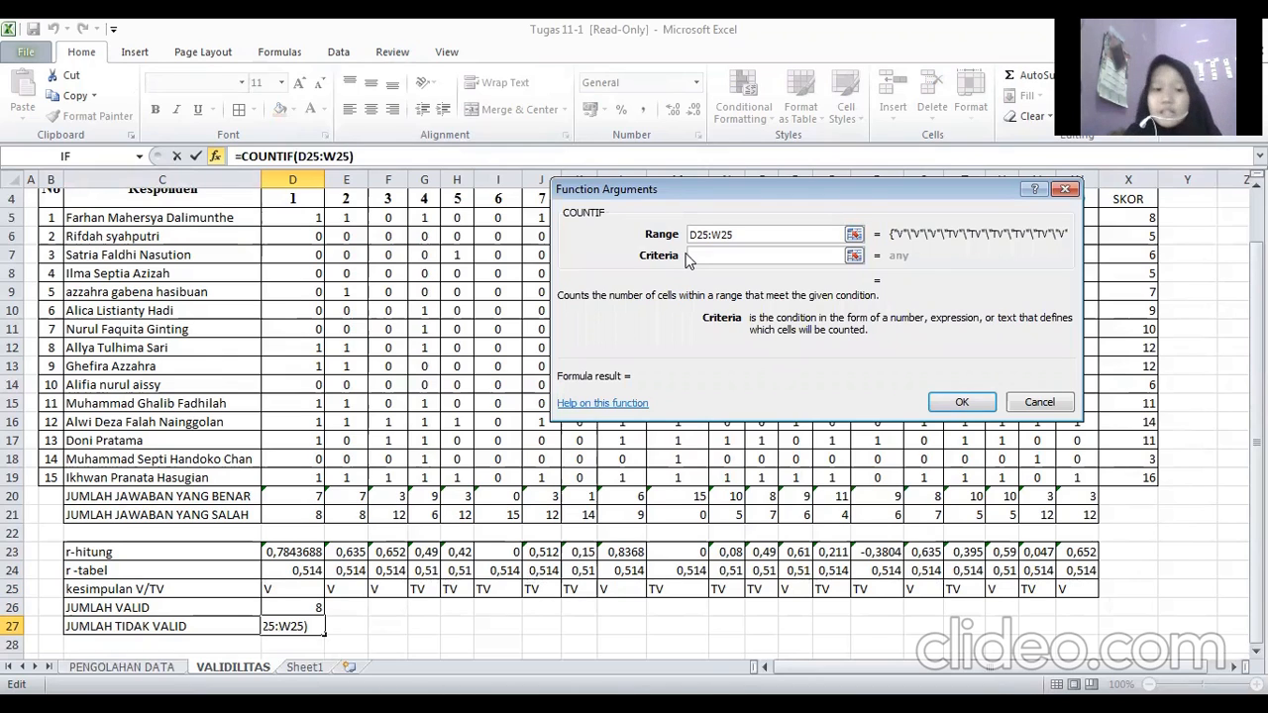
pyautogui.write('TV')
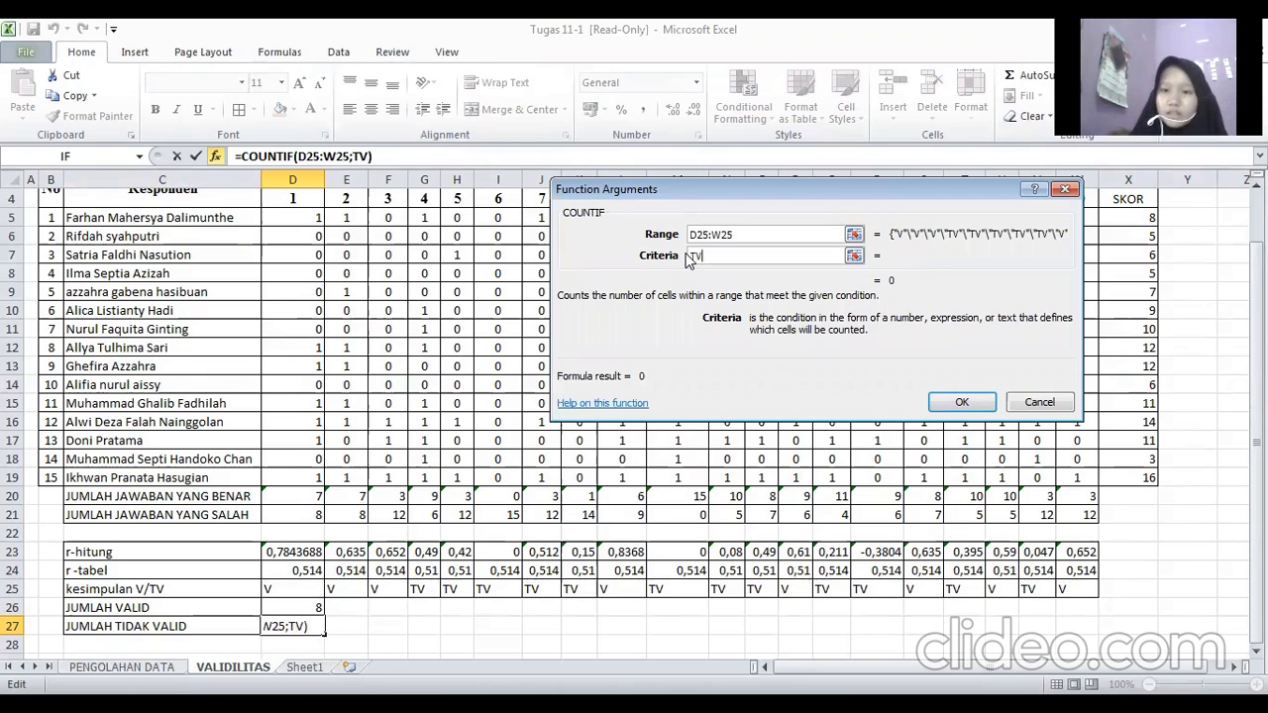
pyautogui.click(962, 402)
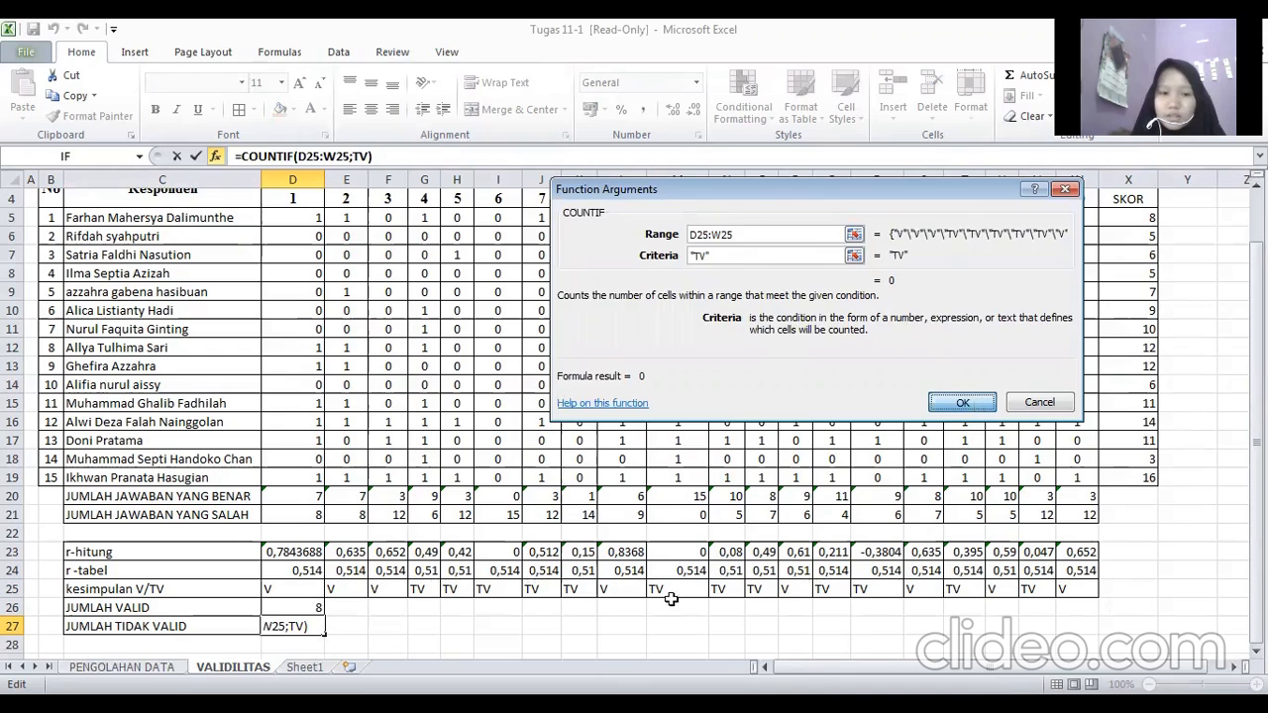
pyautogui.click(443, 623)
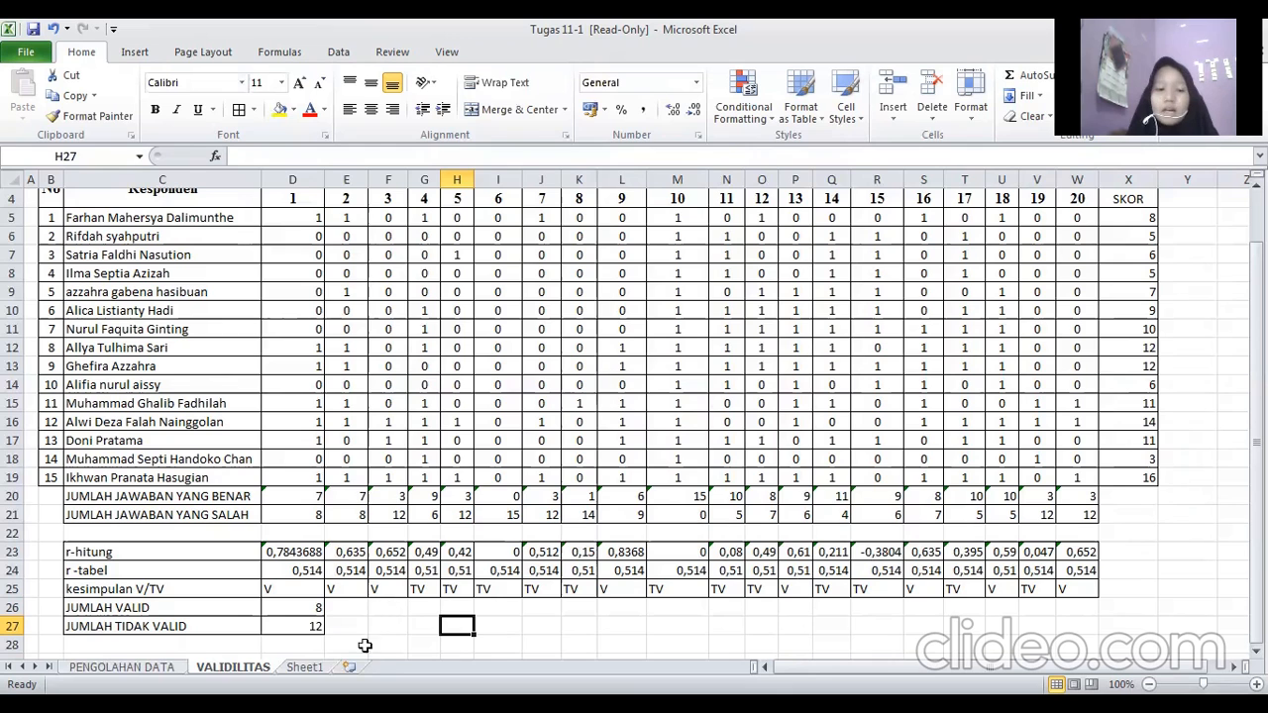
# Switch from the VALIDILITAS sheet to Sheet1 with the respondents' answer table.
pyautogui.scroll(-2, 277, 623)
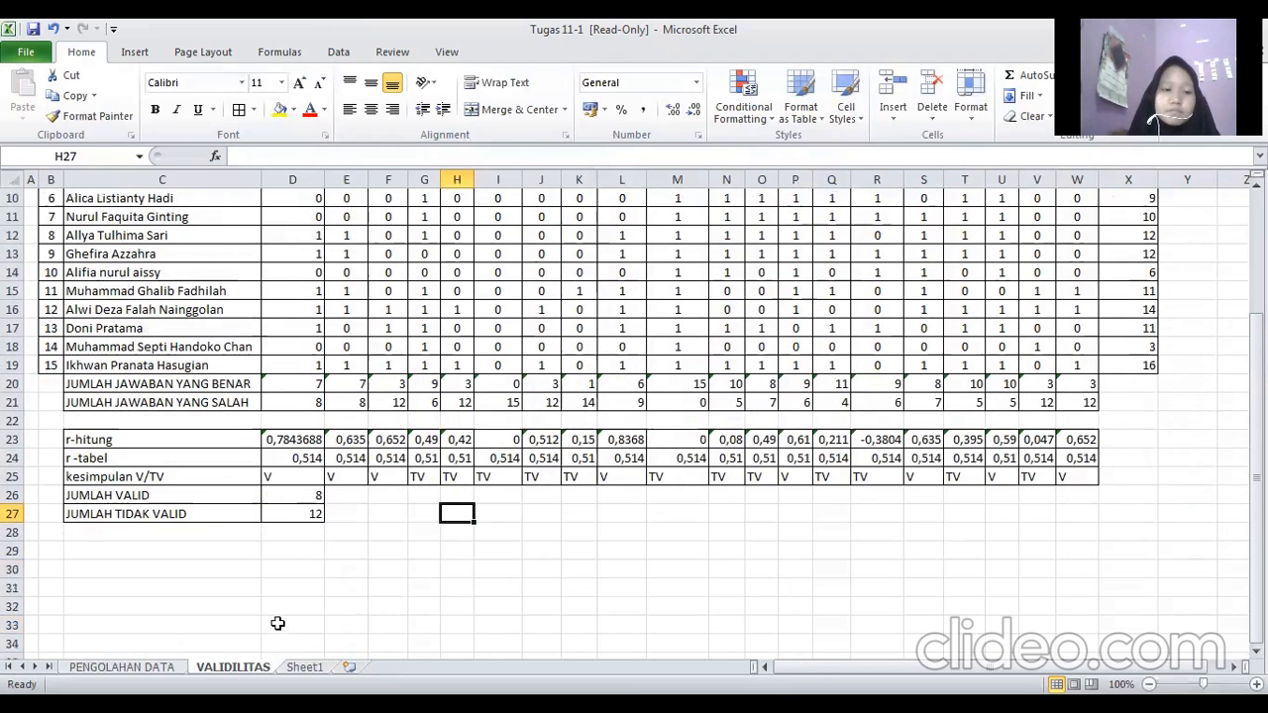
pyautogui.scroll(1, 278, 624)
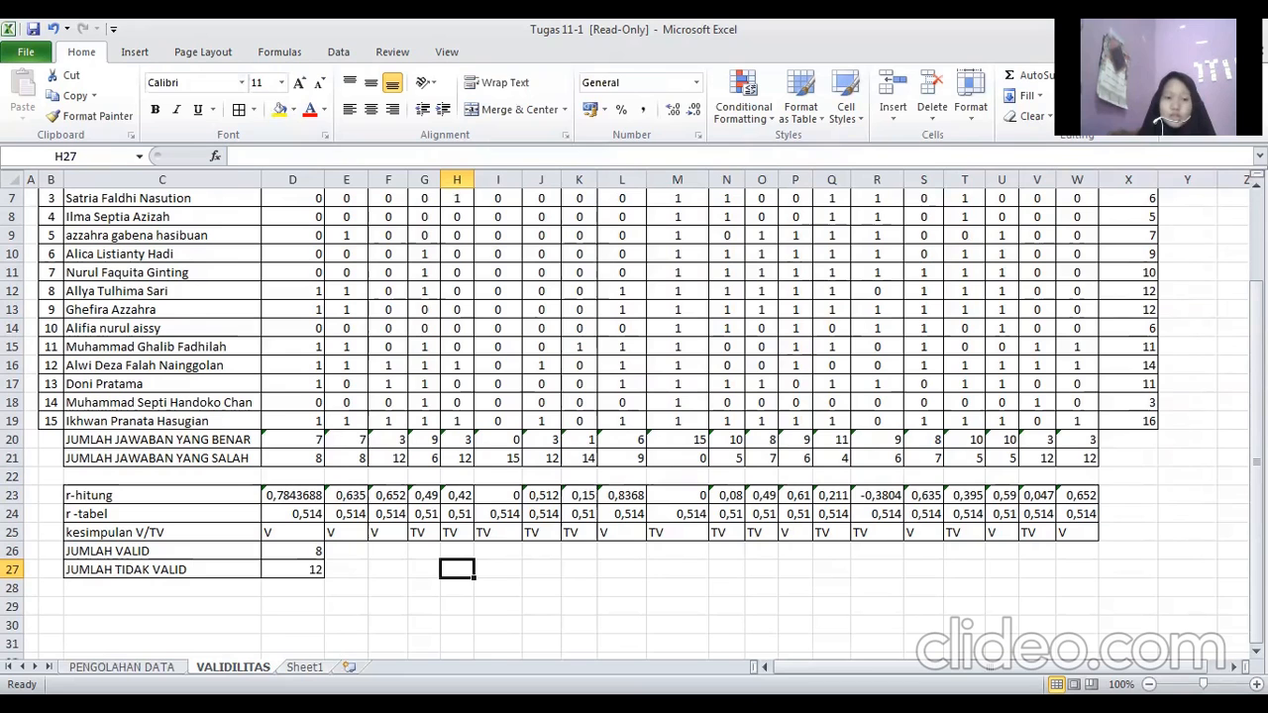
pyautogui.hotkey('ctrl', 'pagedown')
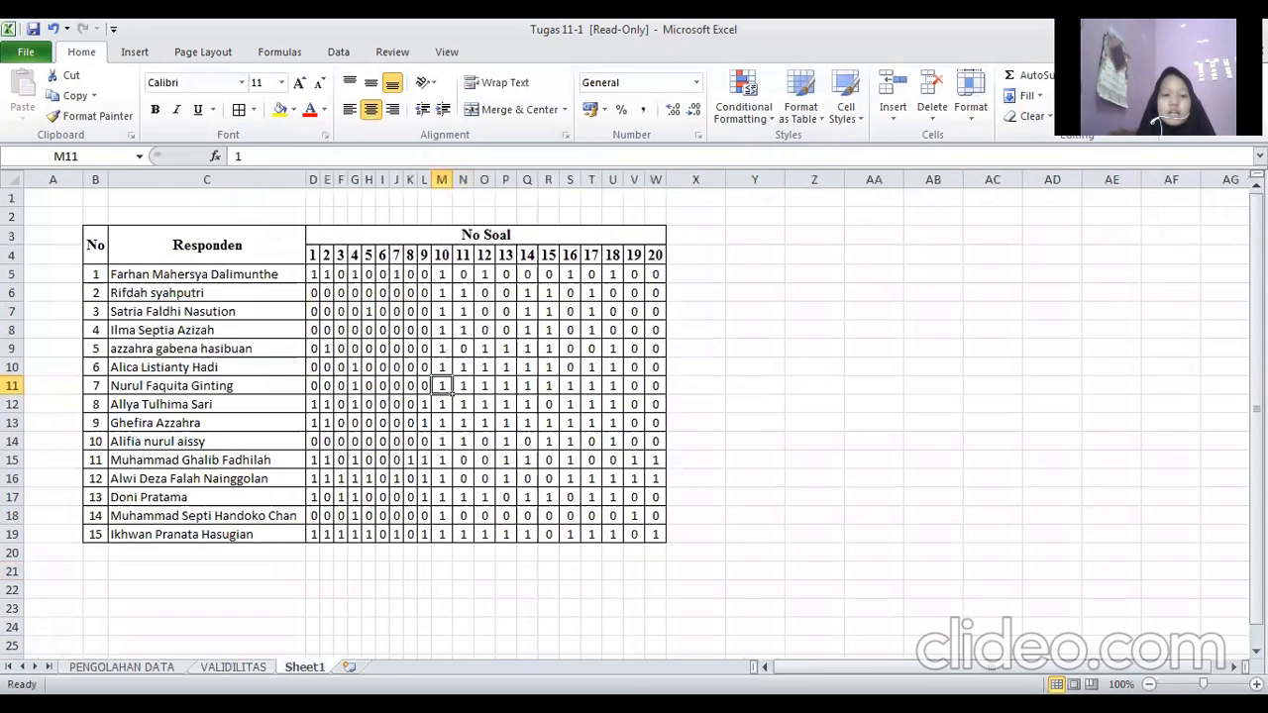
pyautogui.hotkey('ctrl', 'pageup')
pyautogui.hotkey('ctrl', 'pagedown')
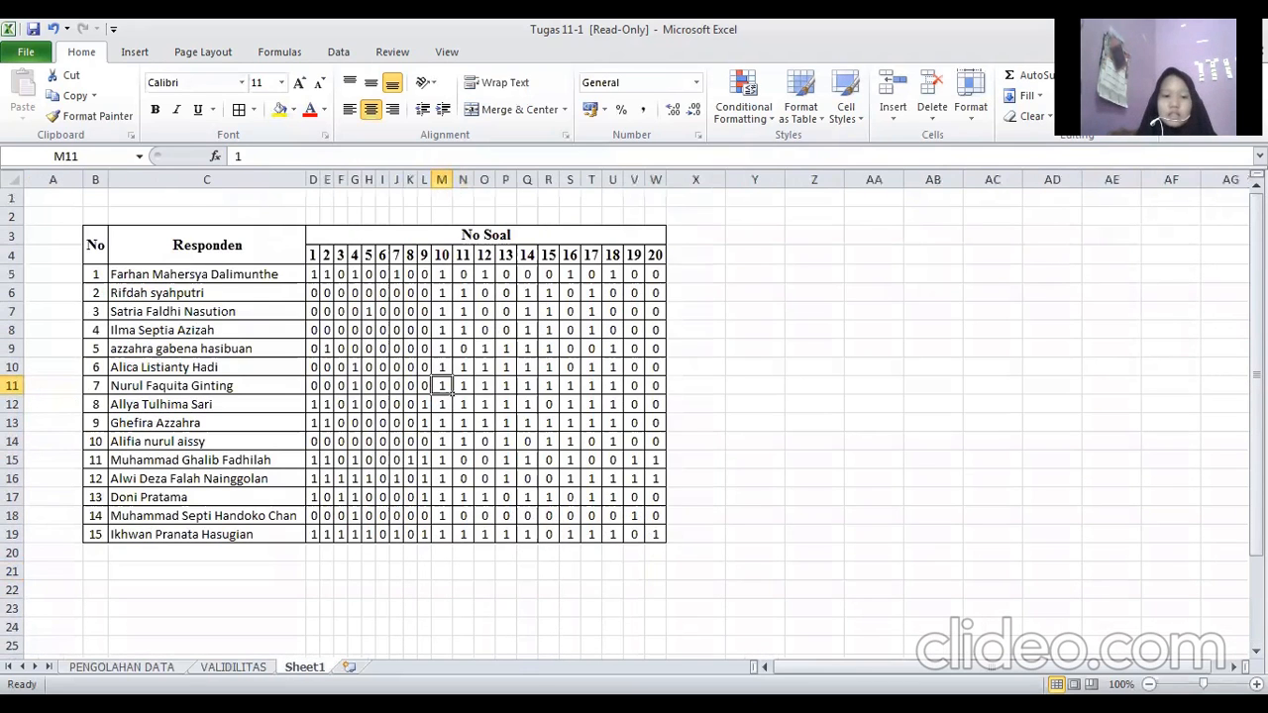
pyautogui.click(175, 584)
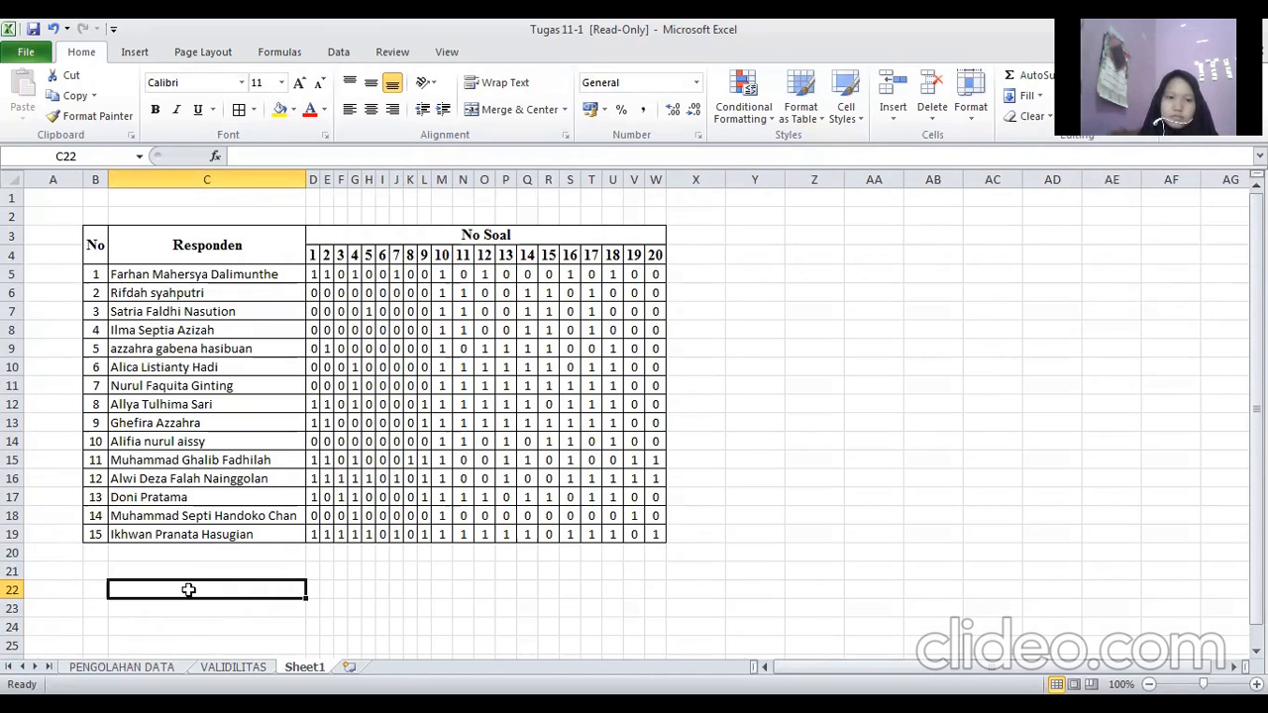
pyautogui.scroll(-1, 360, 572)
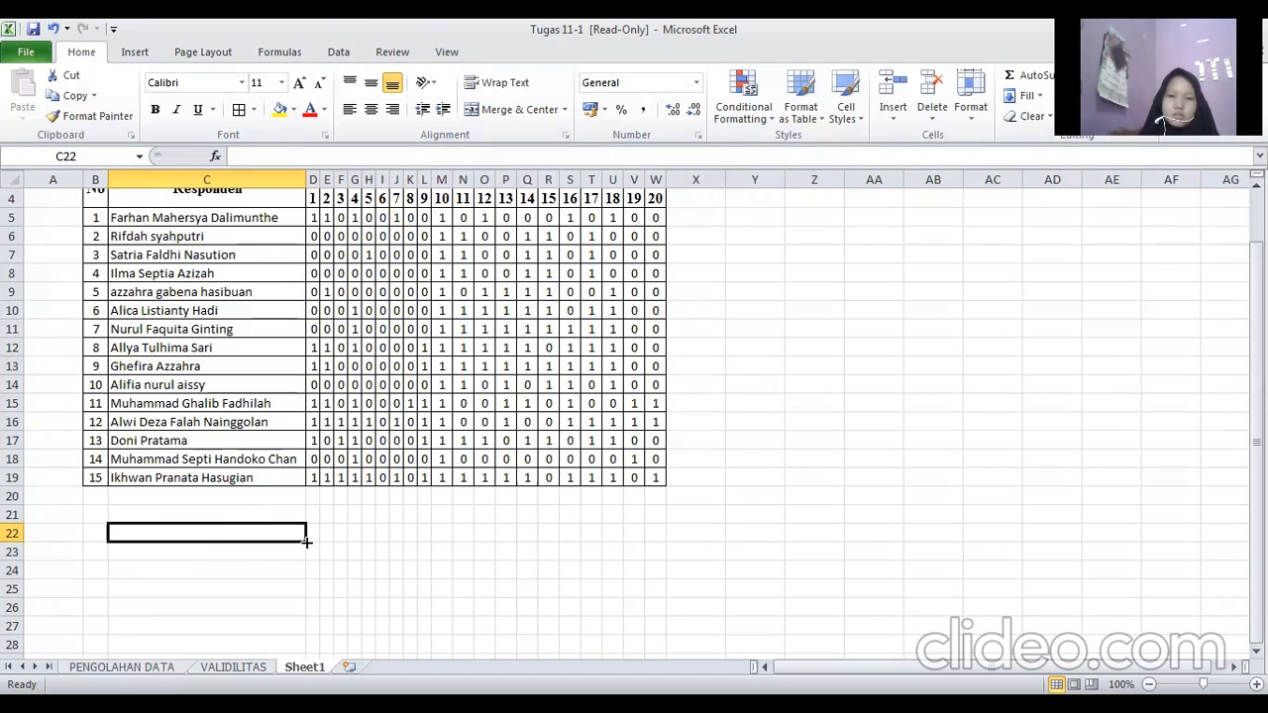
# Enter the label TK =TINGKAT KESUKARAN in cell Y8 of Sheet1, beside the answer table.
pyautogui.click(763, 257)
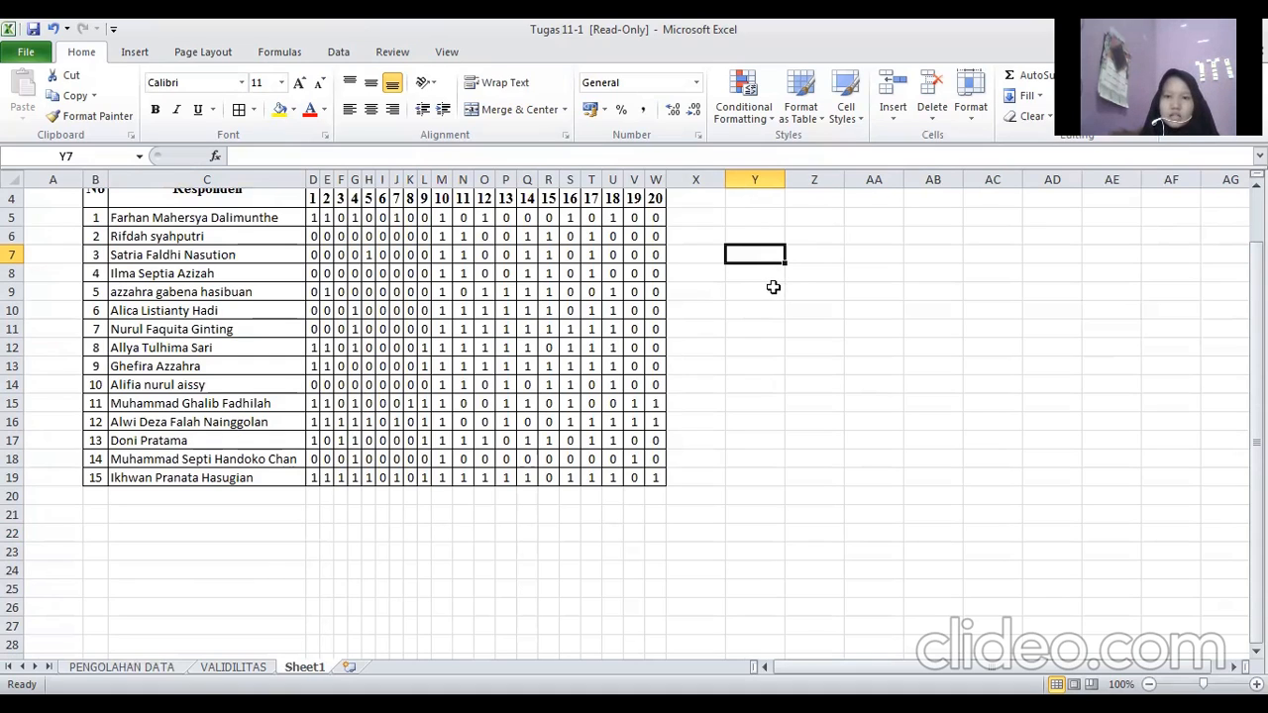
pyautogui.click(772, 272)
pyautogui.click(776, 290)
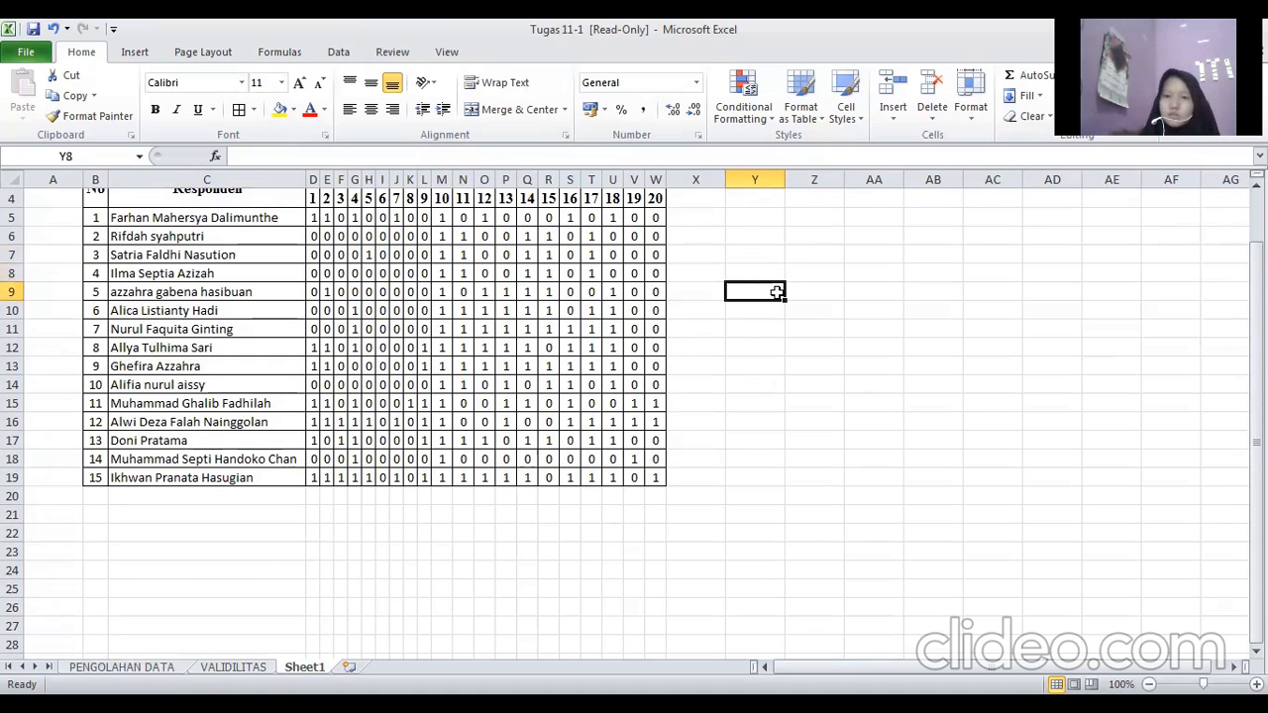
pyautogui.click(763, 274)
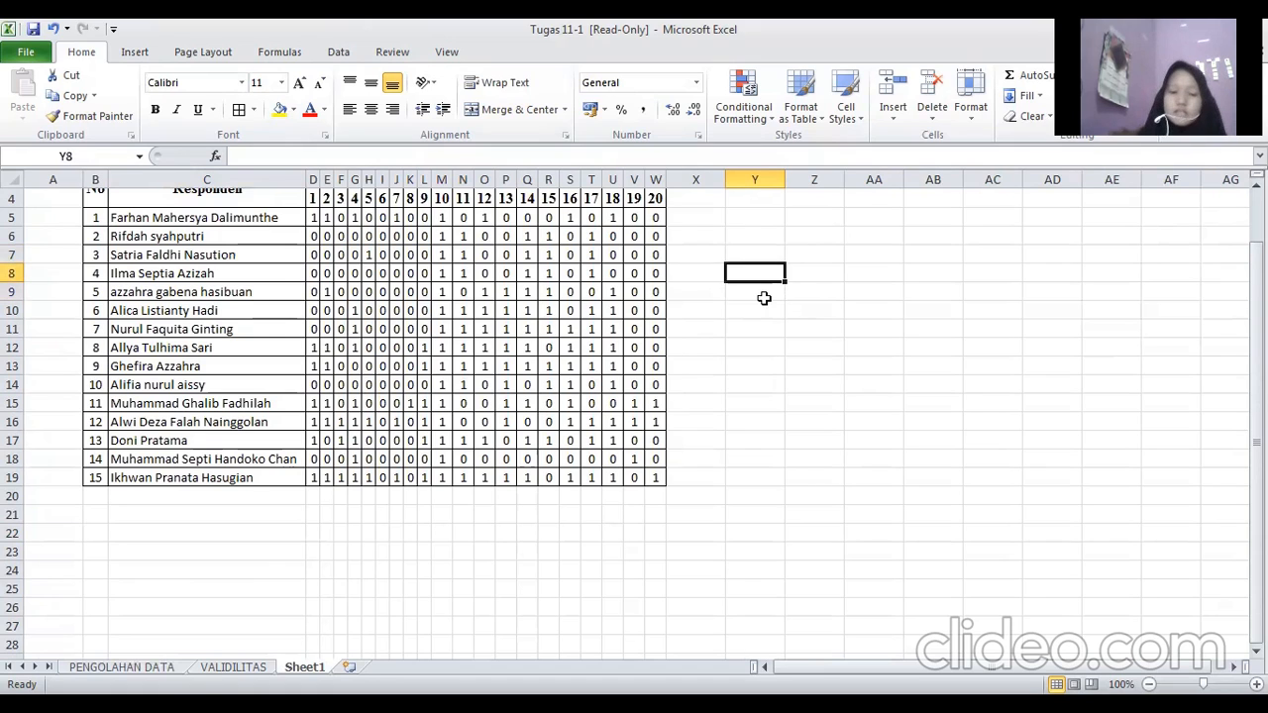
pyautogui.write('TK')
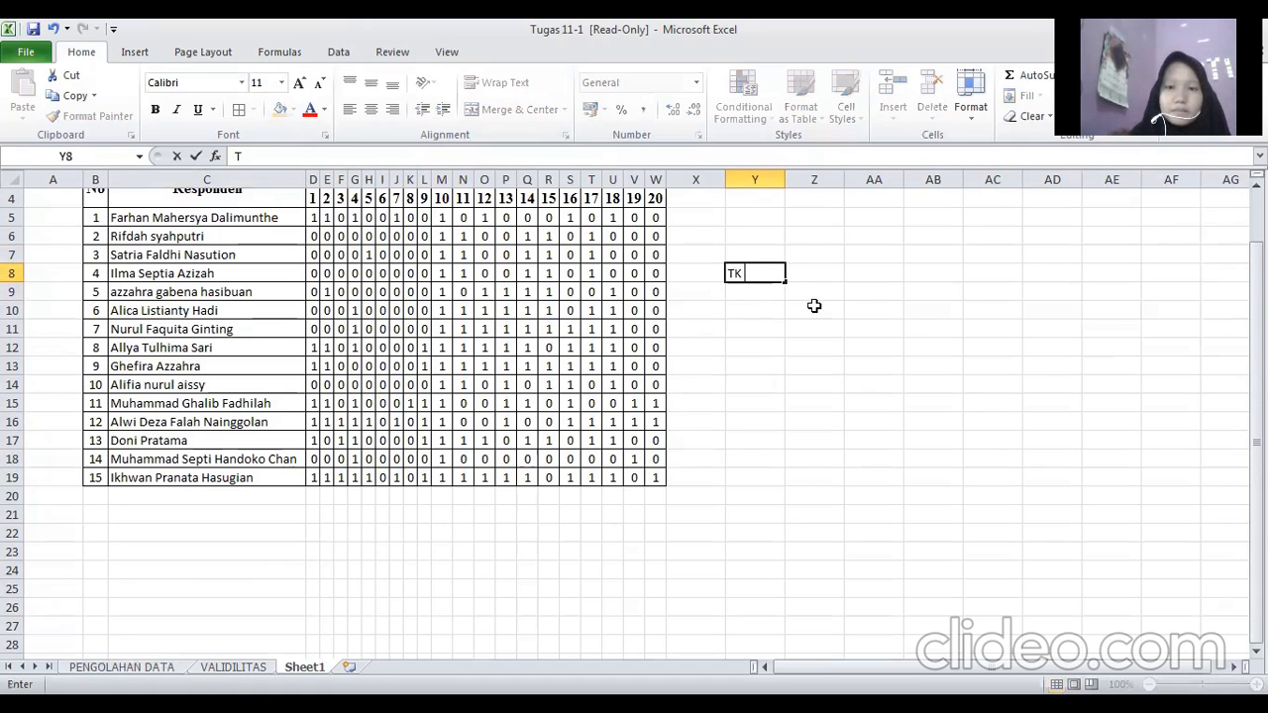
pyautogui.write(' =TIKA')
pyautogui.press('BackSpace')
pyautogui.press('BackSpace')
pyautogui.write('NGKAT KESUKARAN')
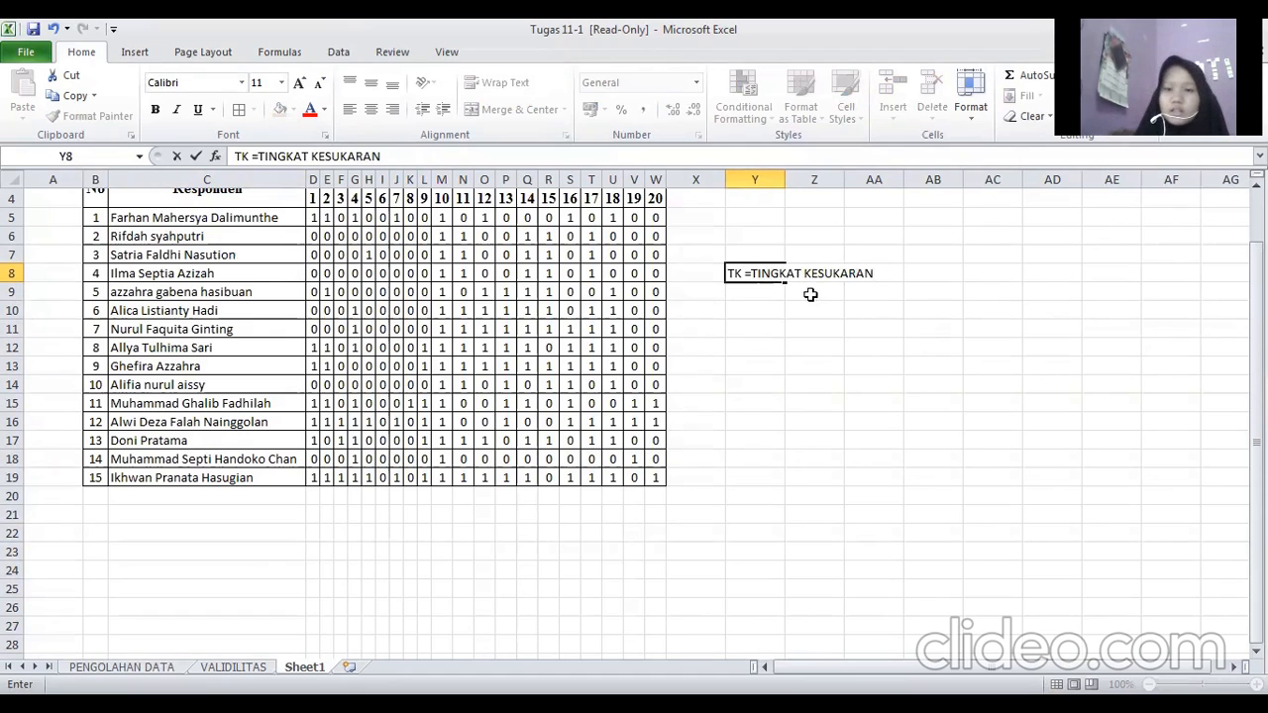
pyautogui.moveTo(728, 273); pyautogui.dragTo(899, 274)
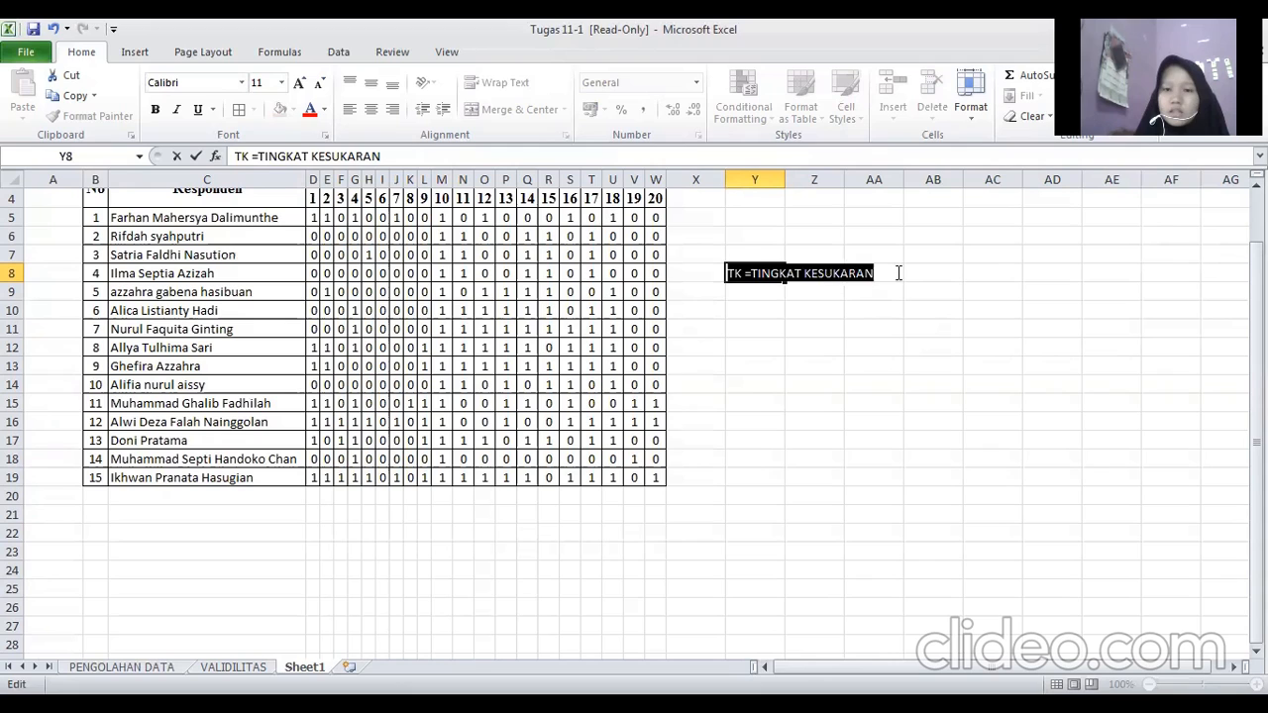
pyautogui.click(887, 289)
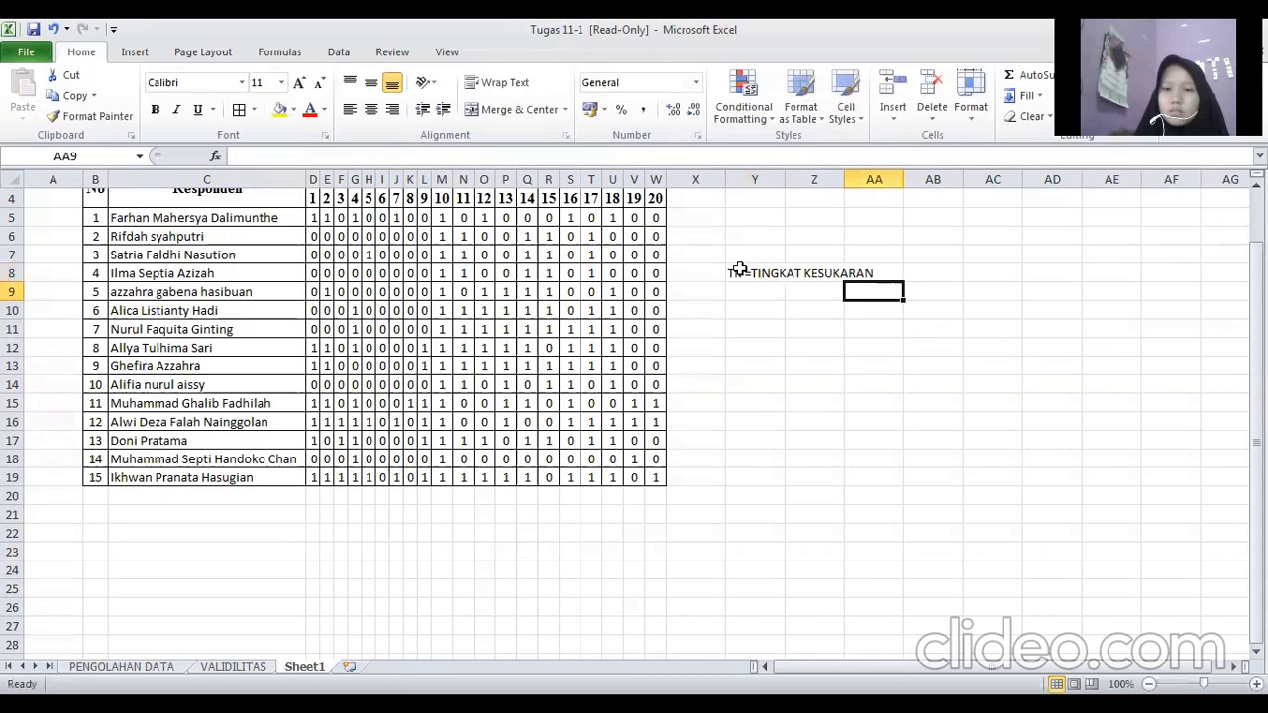
# Merge and center the TK =TINGKAT KESUKARAN label across Y8:AA8.
pyautogui.click(733, 269)
pyautogui.moveTo(788, 270); pyautogui.dragTo(883, 271)
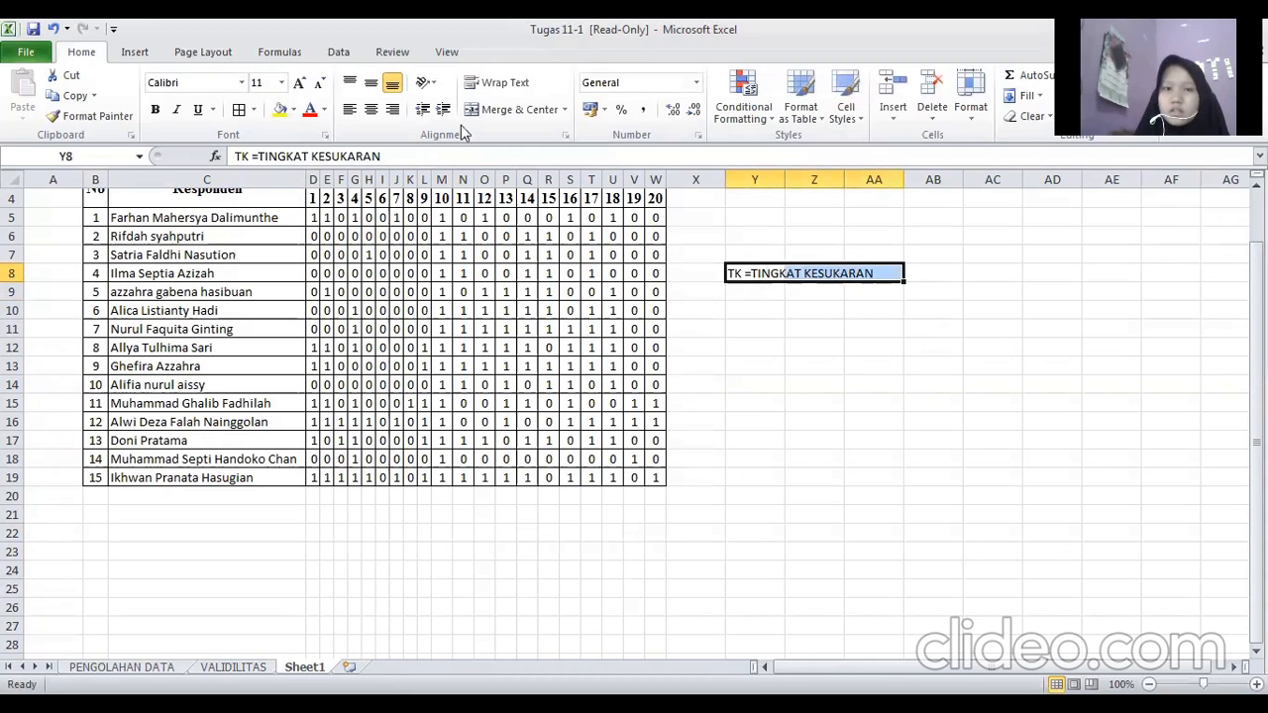
pyautogui.click(515, 107)
pyautogui.click(807, 359)
# List the difficulty categories SUKAR, SEDANG and MUDAH in cells Y10 to Y12.
pyautogui.click(751, 310)
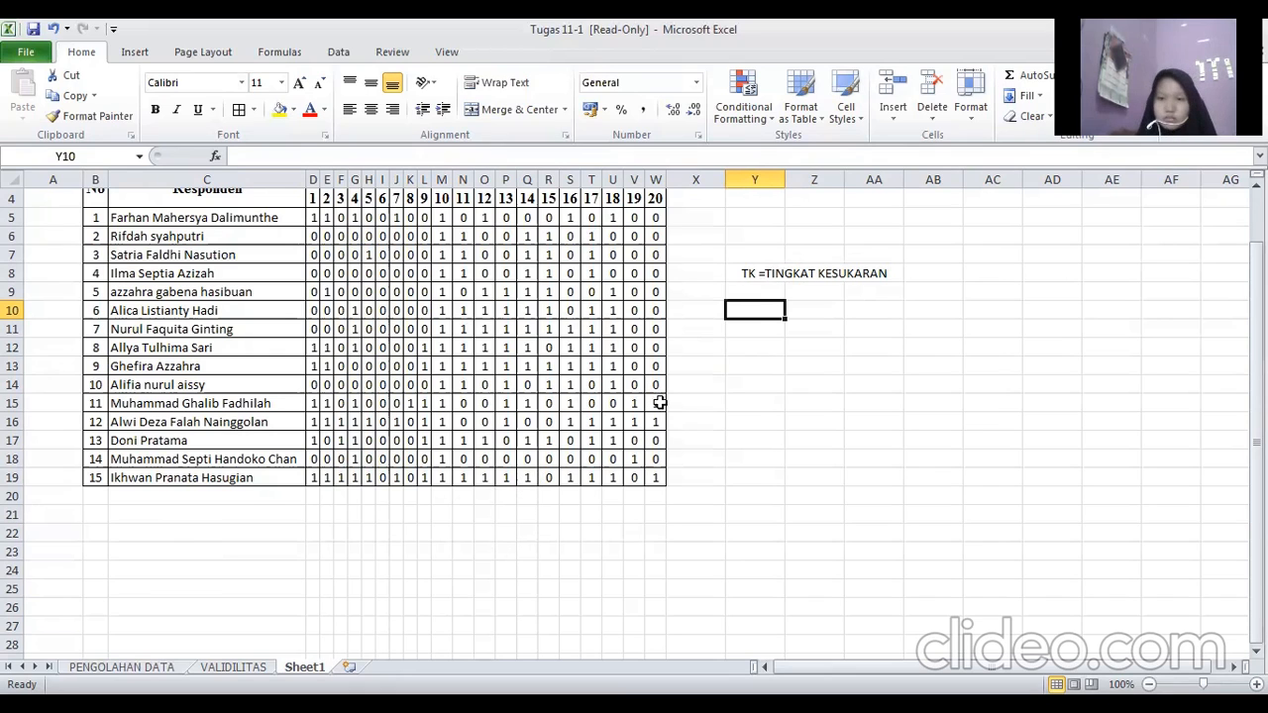
pyautogui.doubleClick(758, 310)
pyautogui.write('SUKAR')
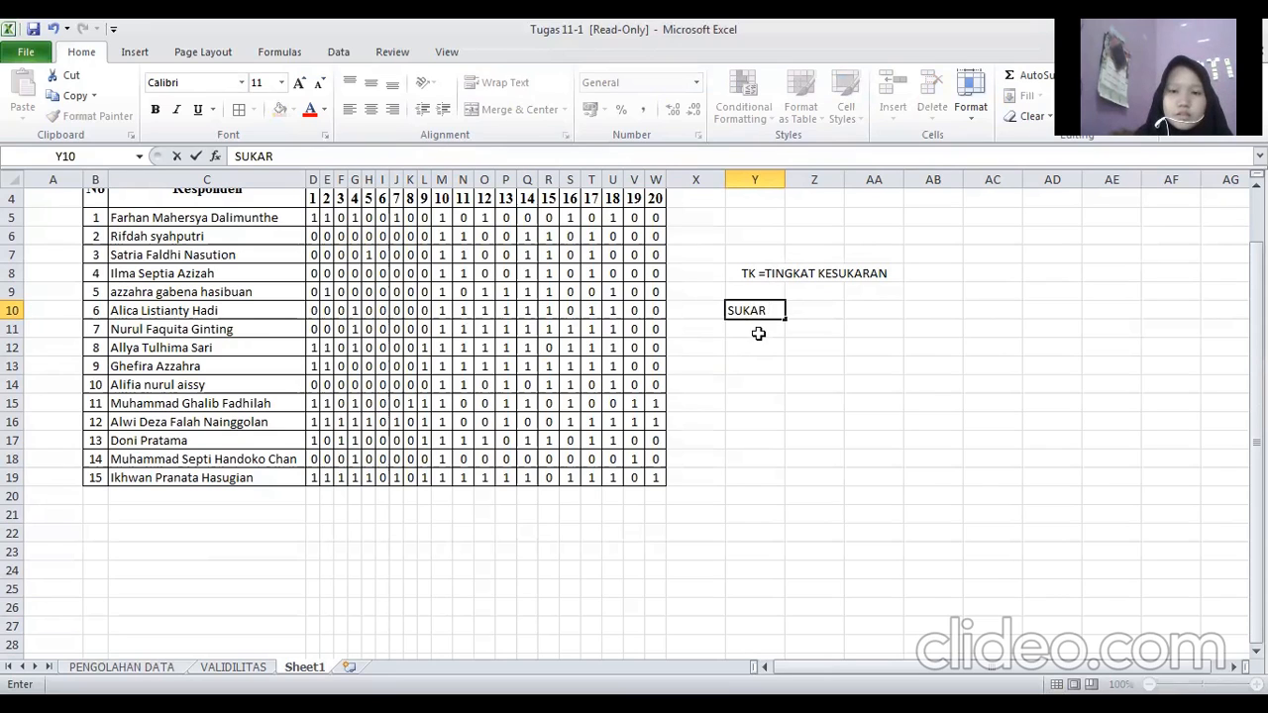
pyautogui.press('Return')
pyautogui.write('SEDANG')
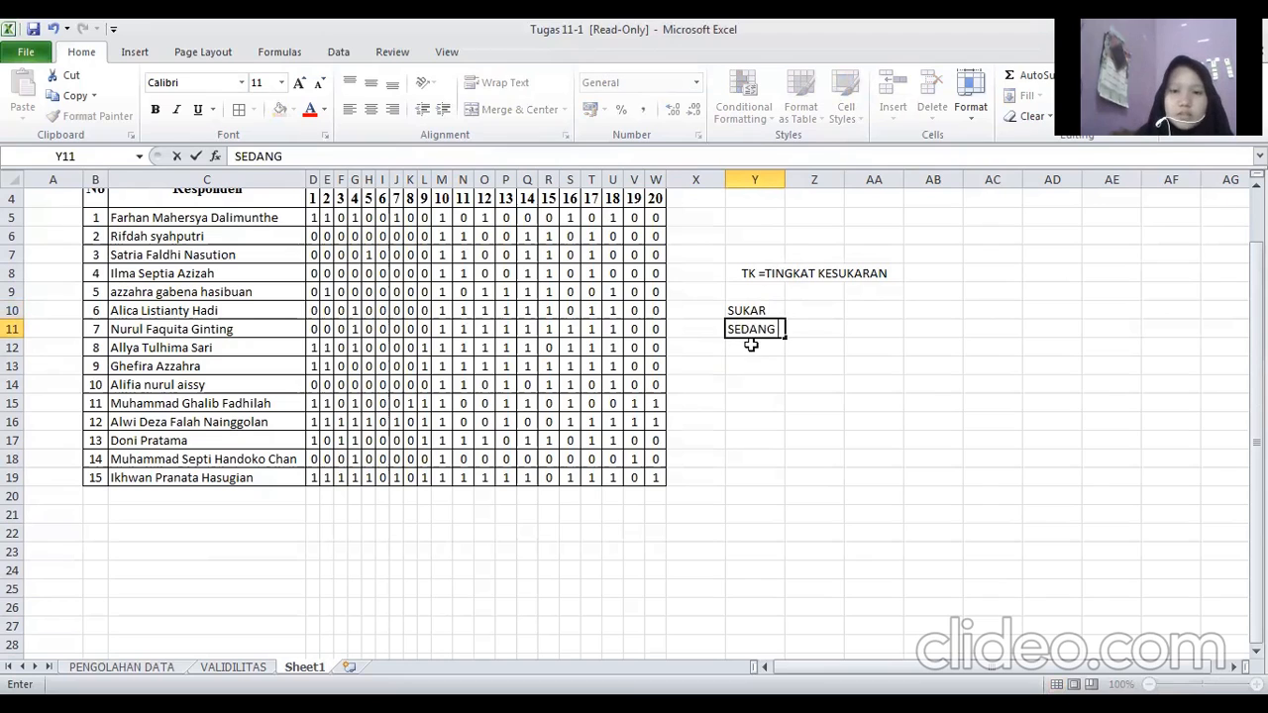
pyautogui.click(751, 344)
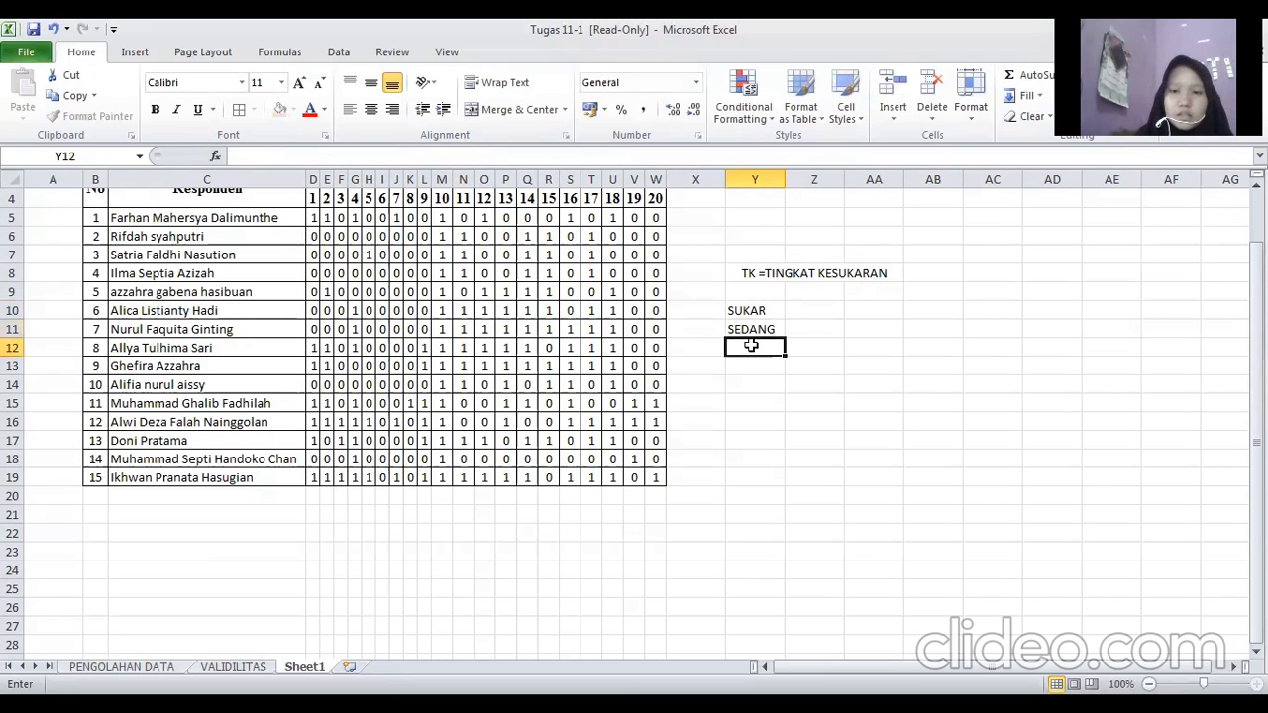
pyautogui.write('M')
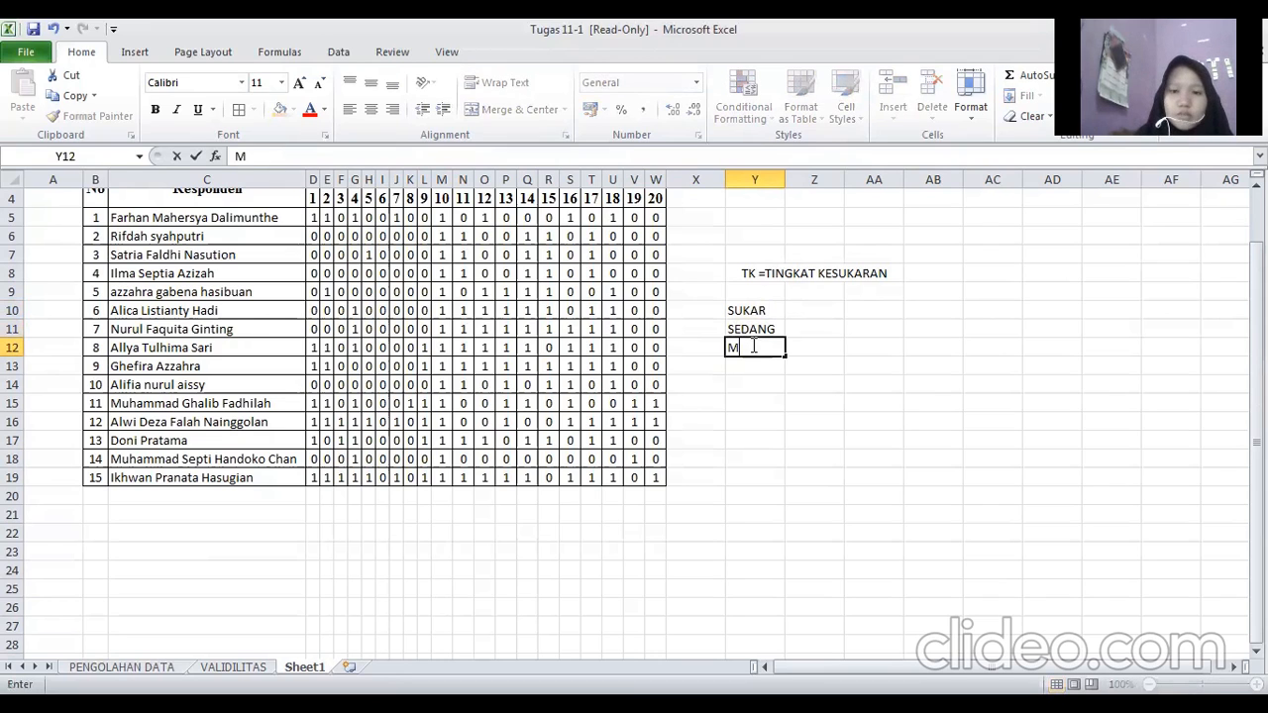
pyautogui.write('UDAH')
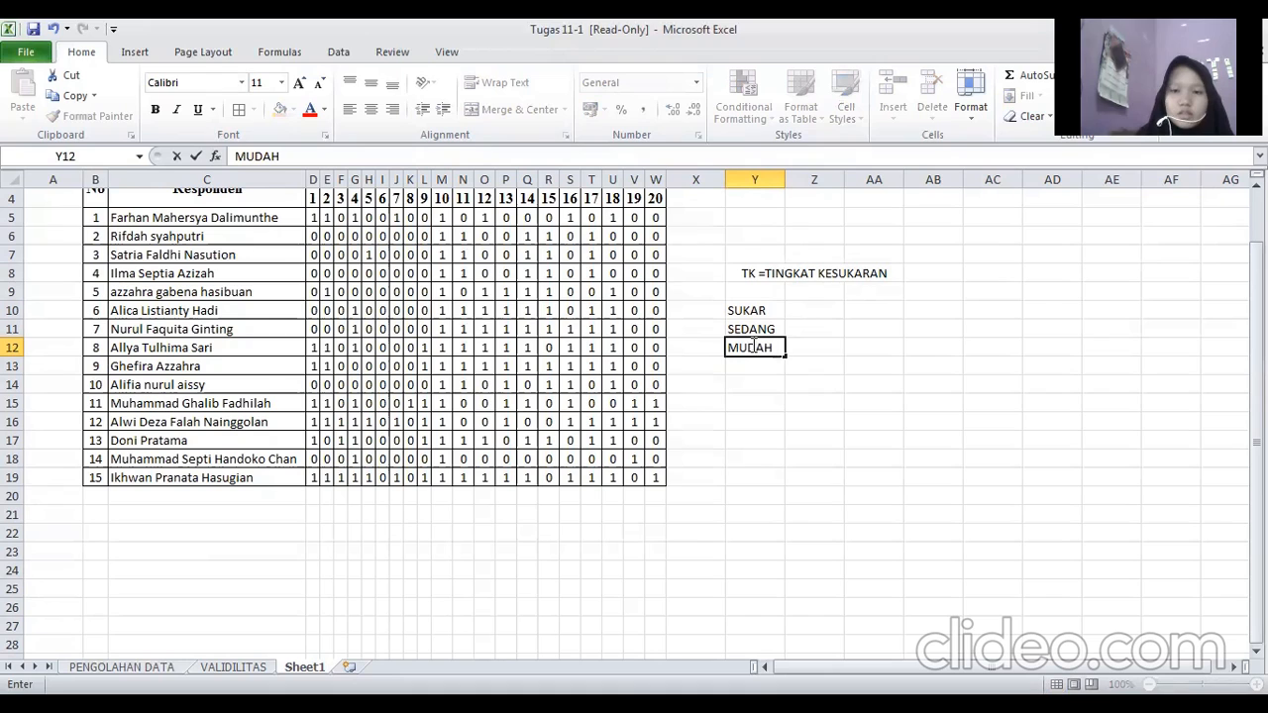
pyautogui.click(815, 366)
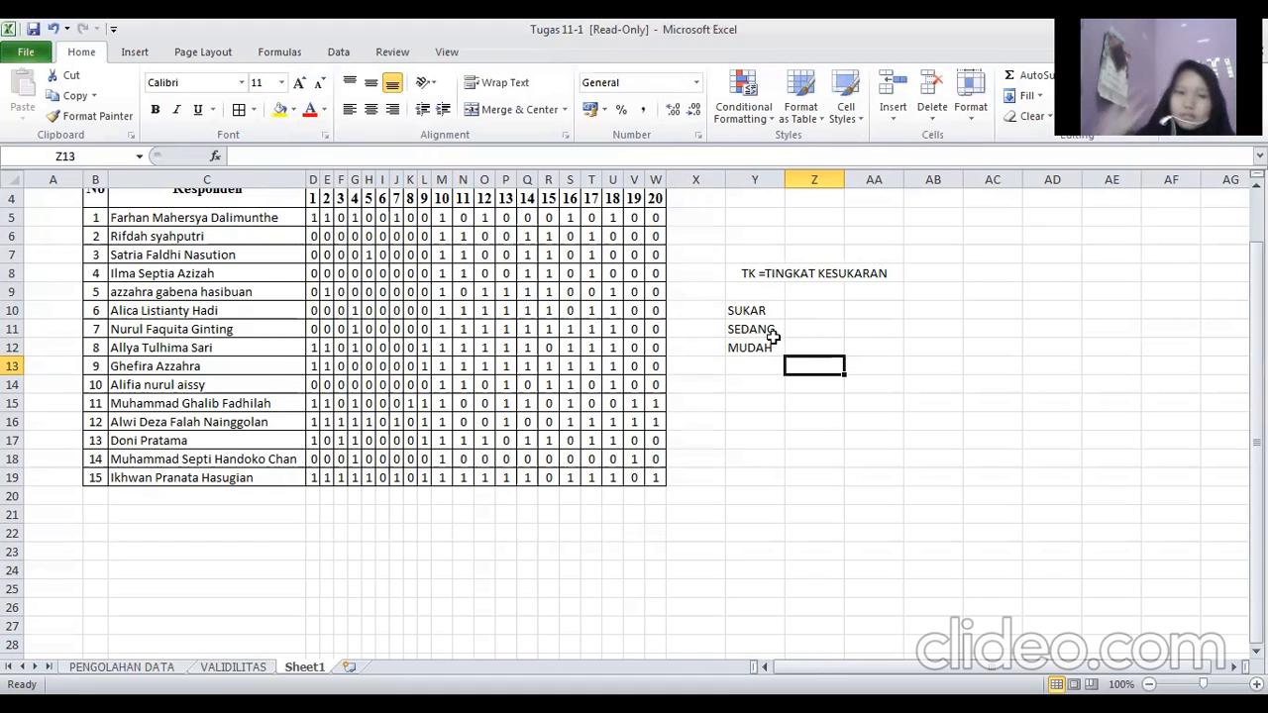
# Create a copy of the PENGOLAHAN DATA sheet before the original in the same workbook, and return to the original sheet.
pyautogui.scroll(1, 694, 257)
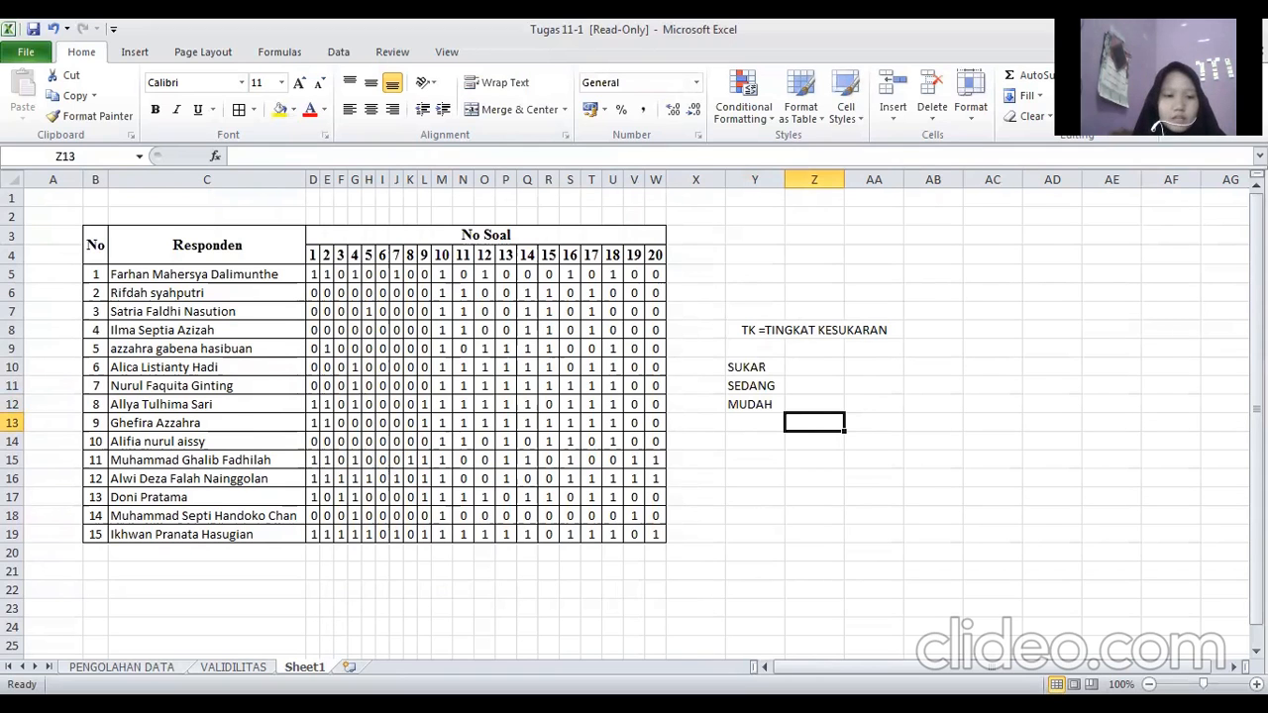
pyautogui.hotkey('ctrl', 'pageup')
pyautogui.hotkey('ctrl', 'pageup')
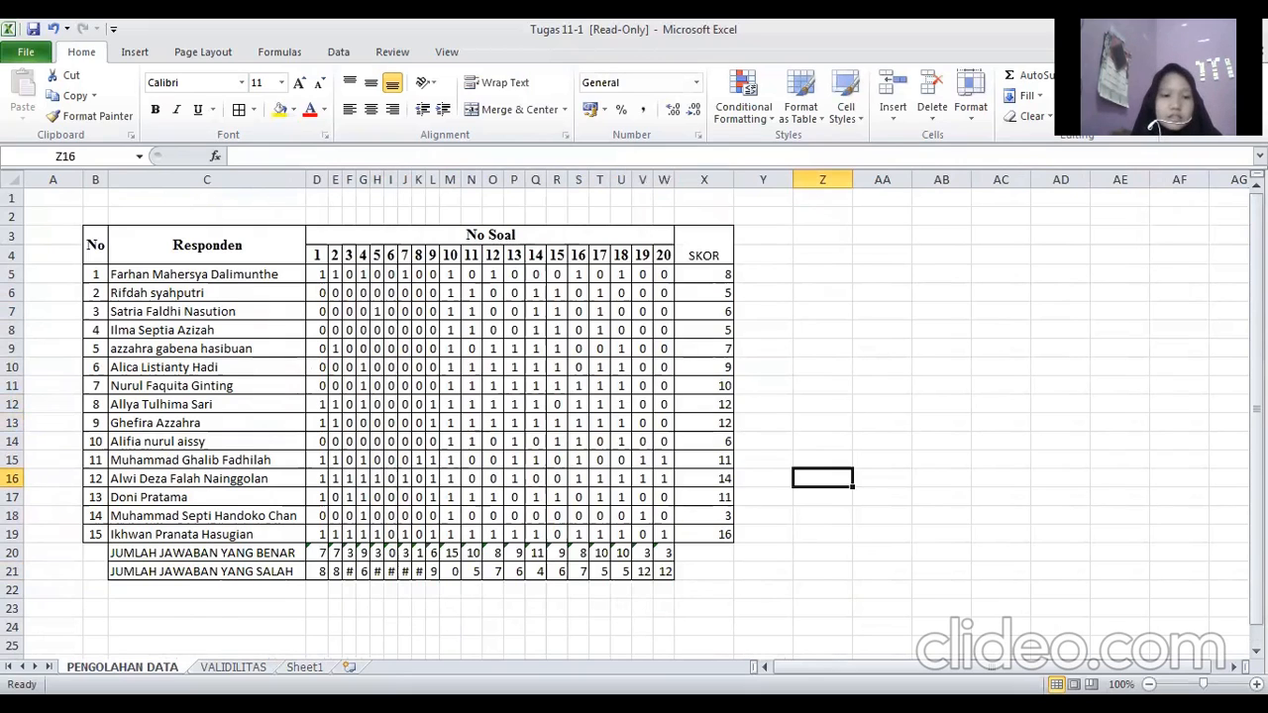
pyautogui.rightClick(174, 667)
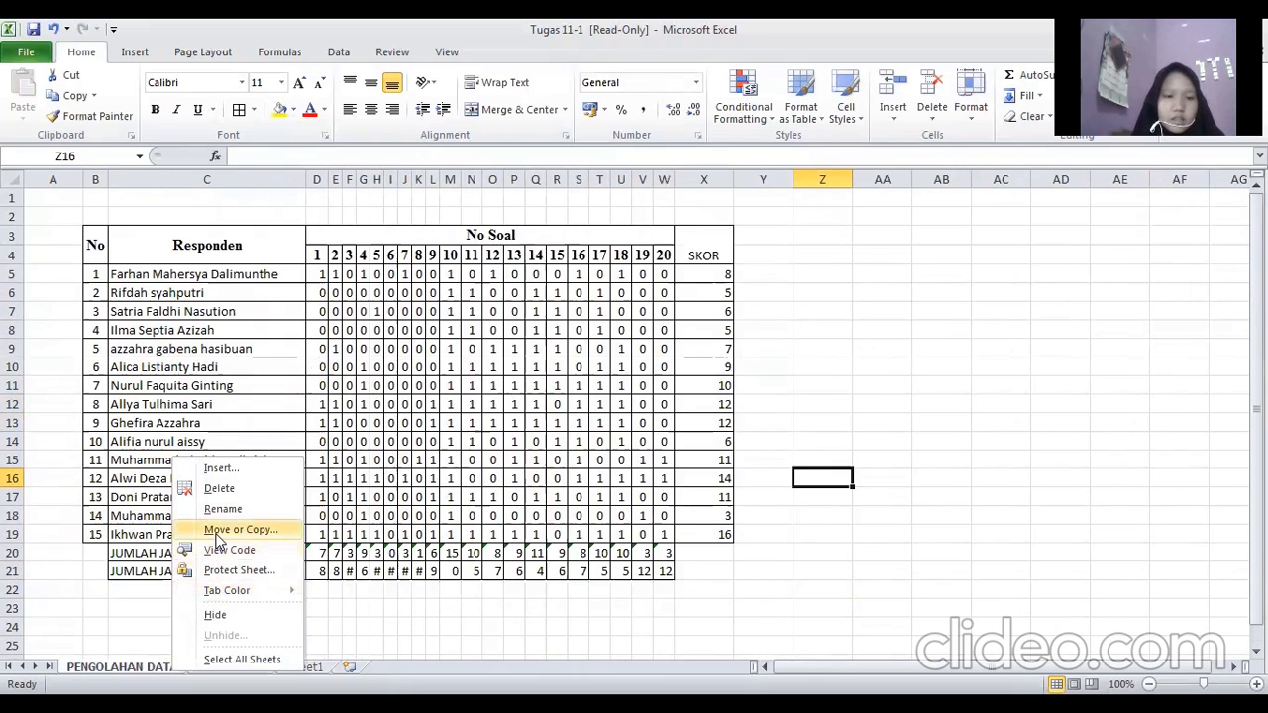
pyautogui.click(218, 532)
pyautogui.click(96, 603)
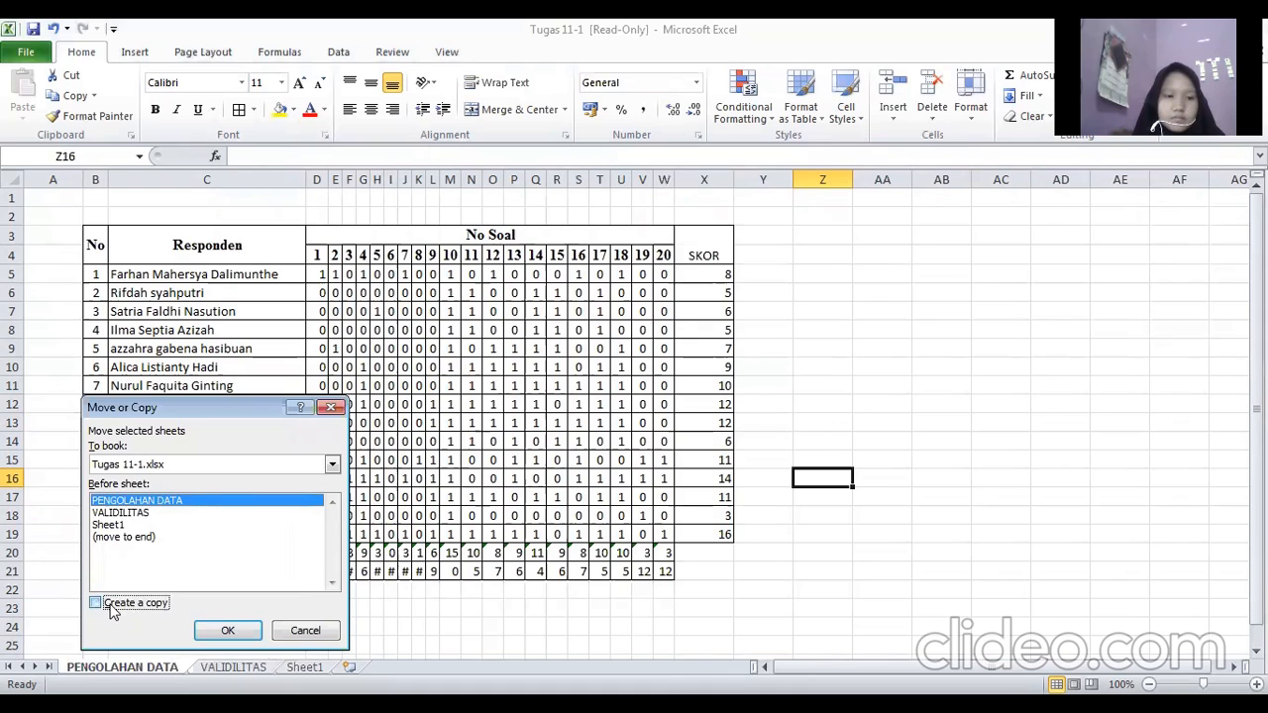
pyautogui.click(239, 640)
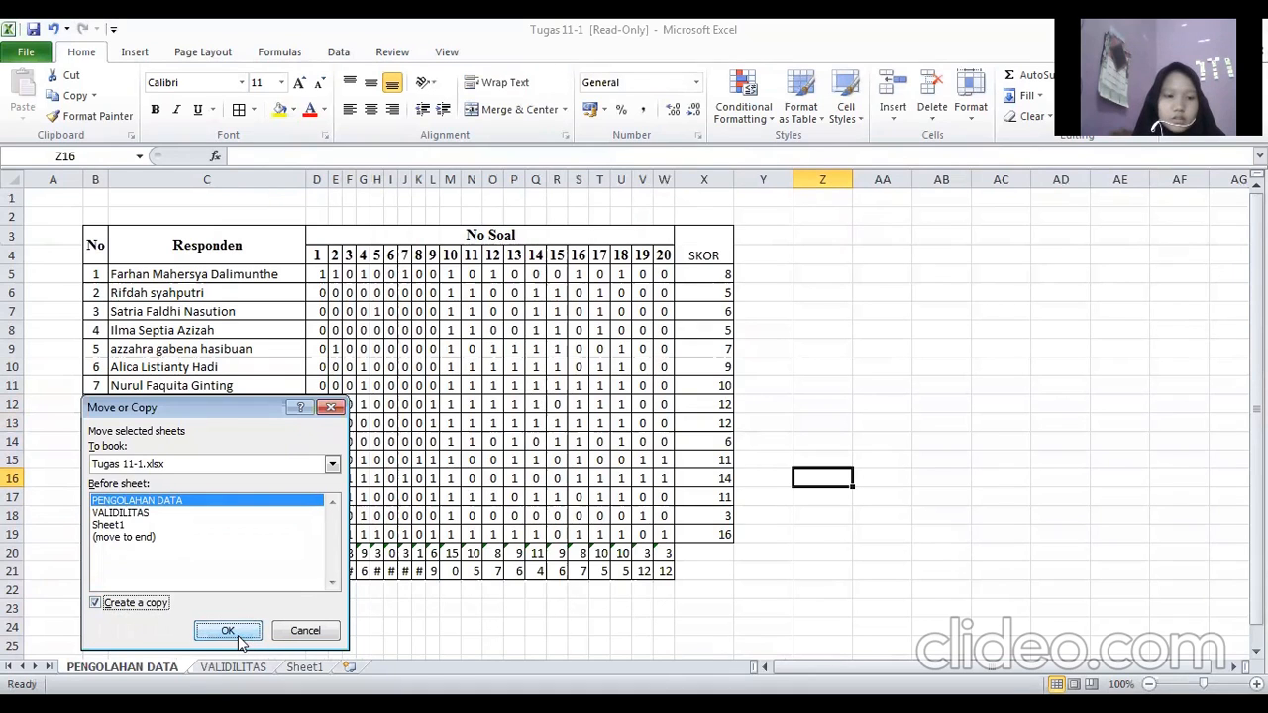
pyautogui.click(272, 668)
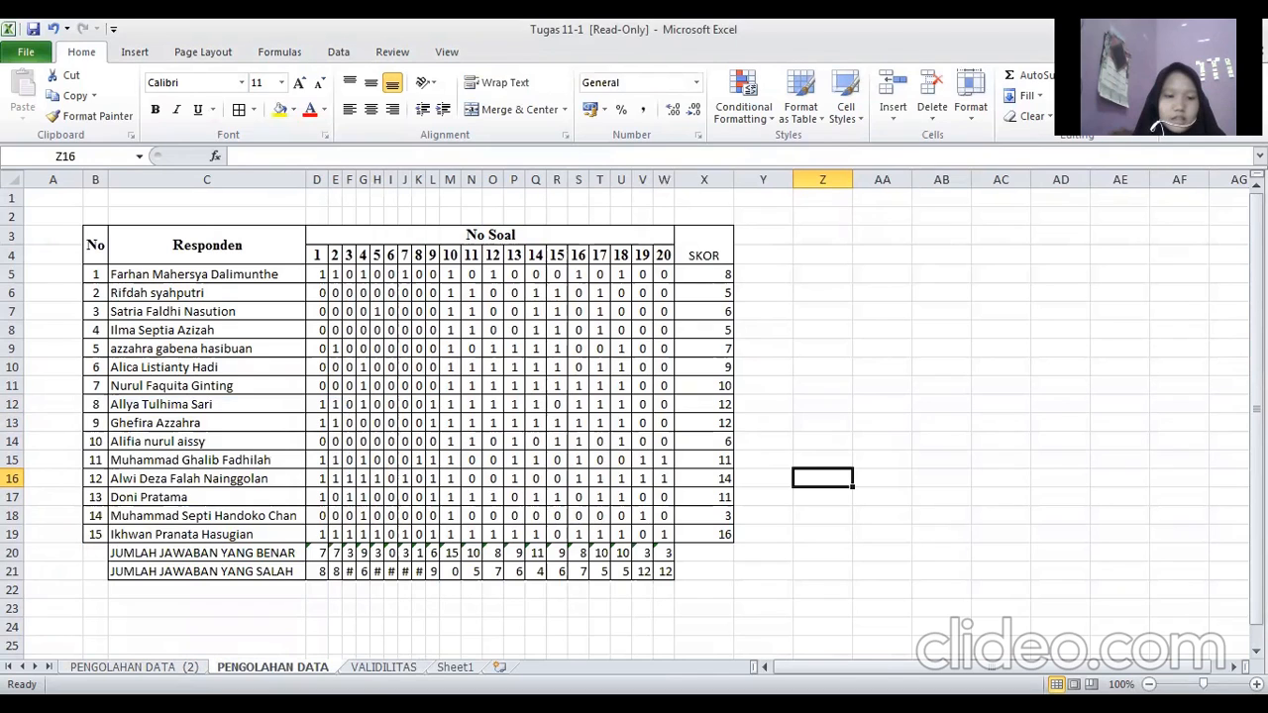
# Rename the original PENGOLAHAN DATA sheet as ANALISIS SOAL.
pyautogui.doubleClick(273, 668)
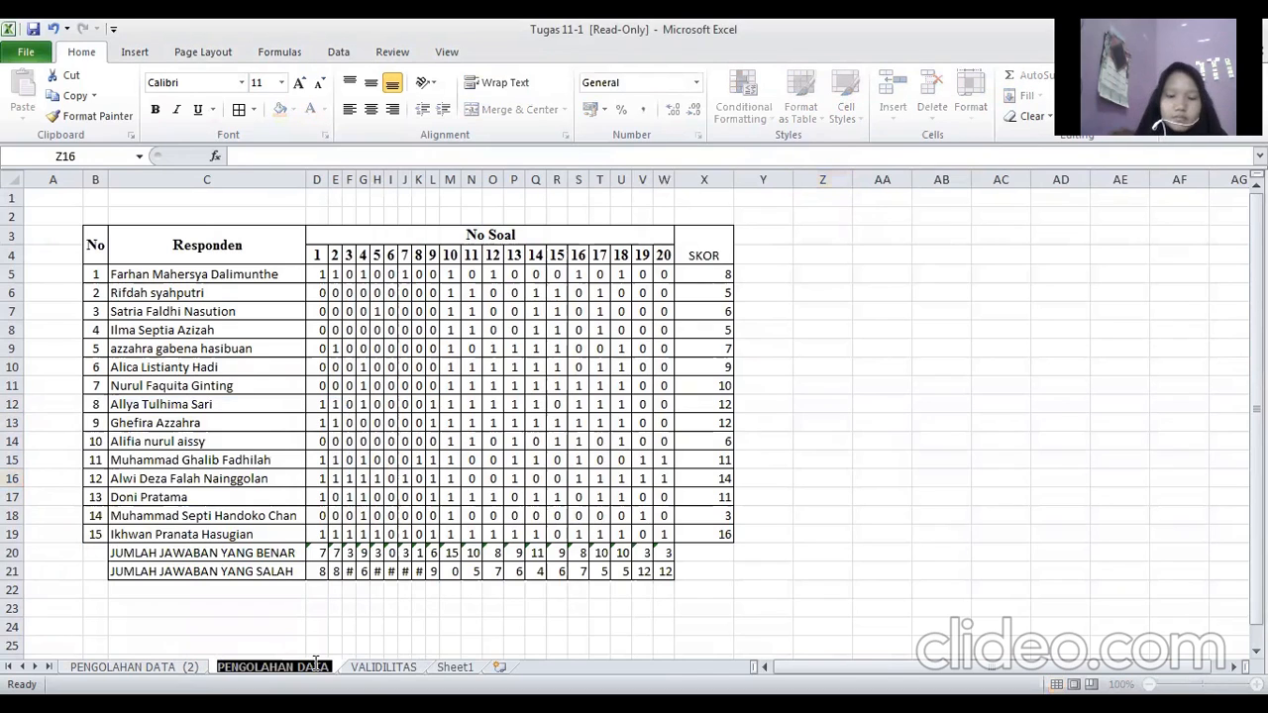
pyautogui.press('BackSpace')
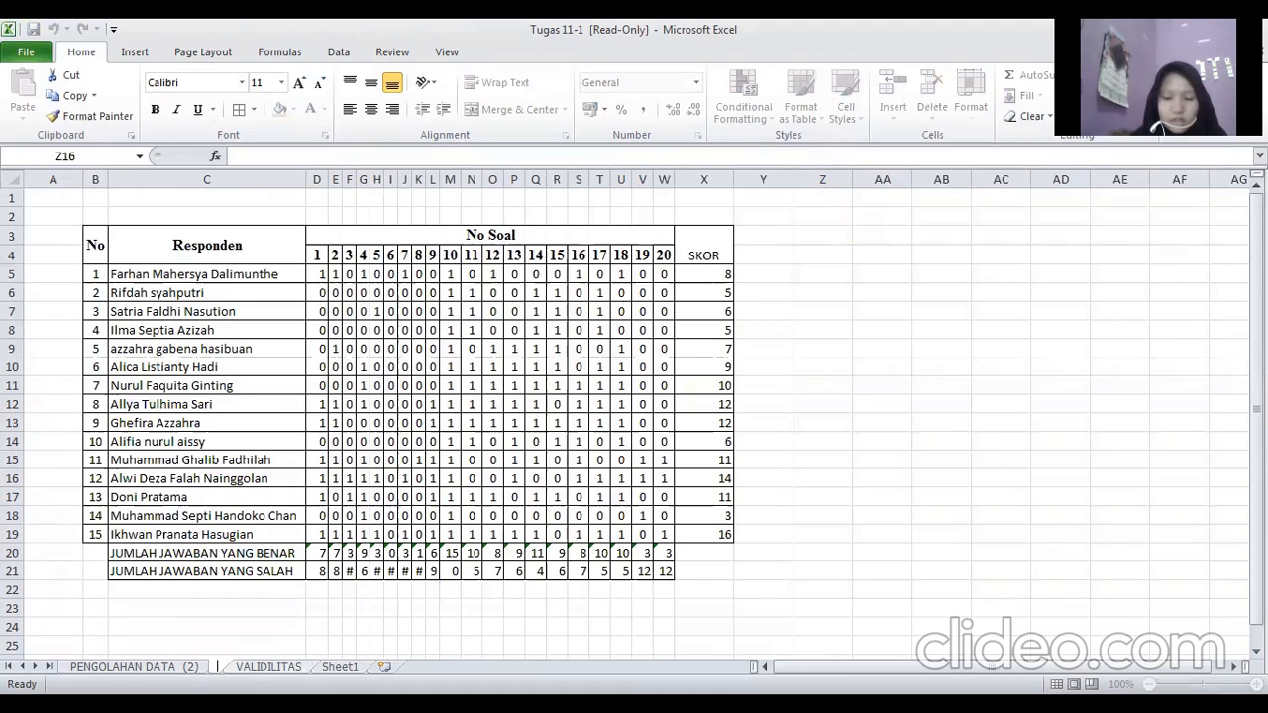
pyautogui.write('ANALISIS SOAL')
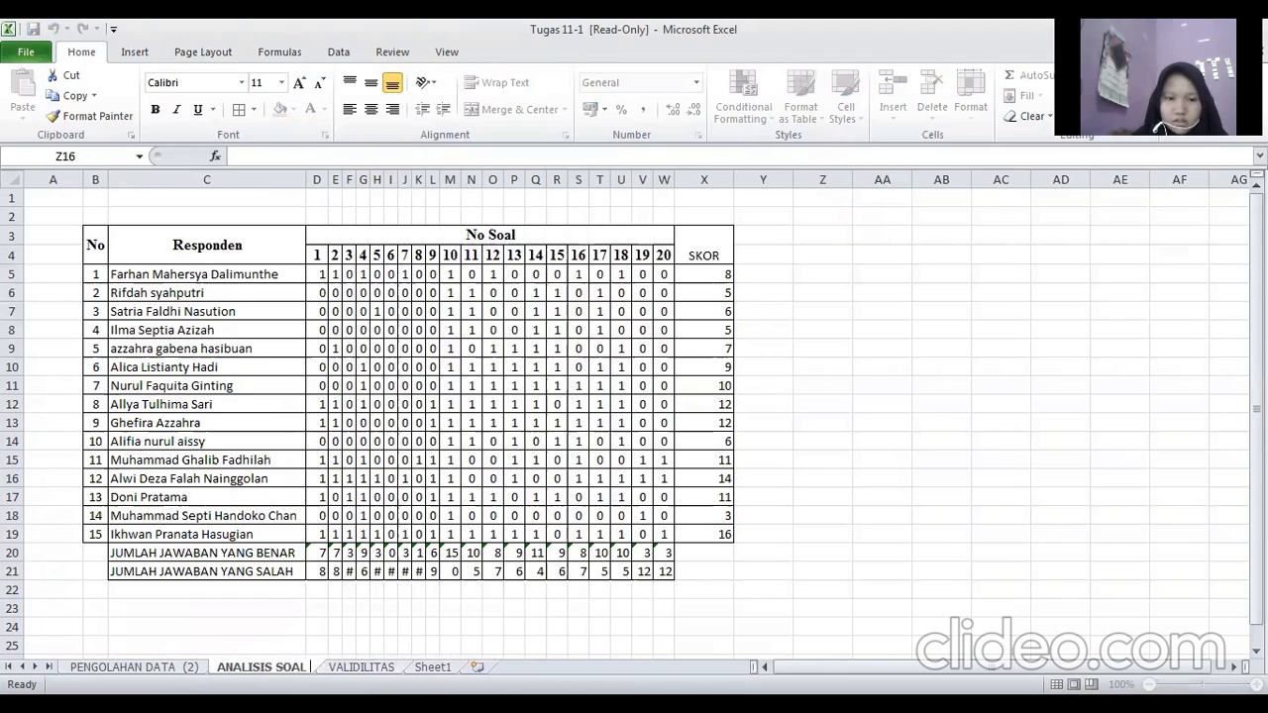
pyautogui.click(419, 626)
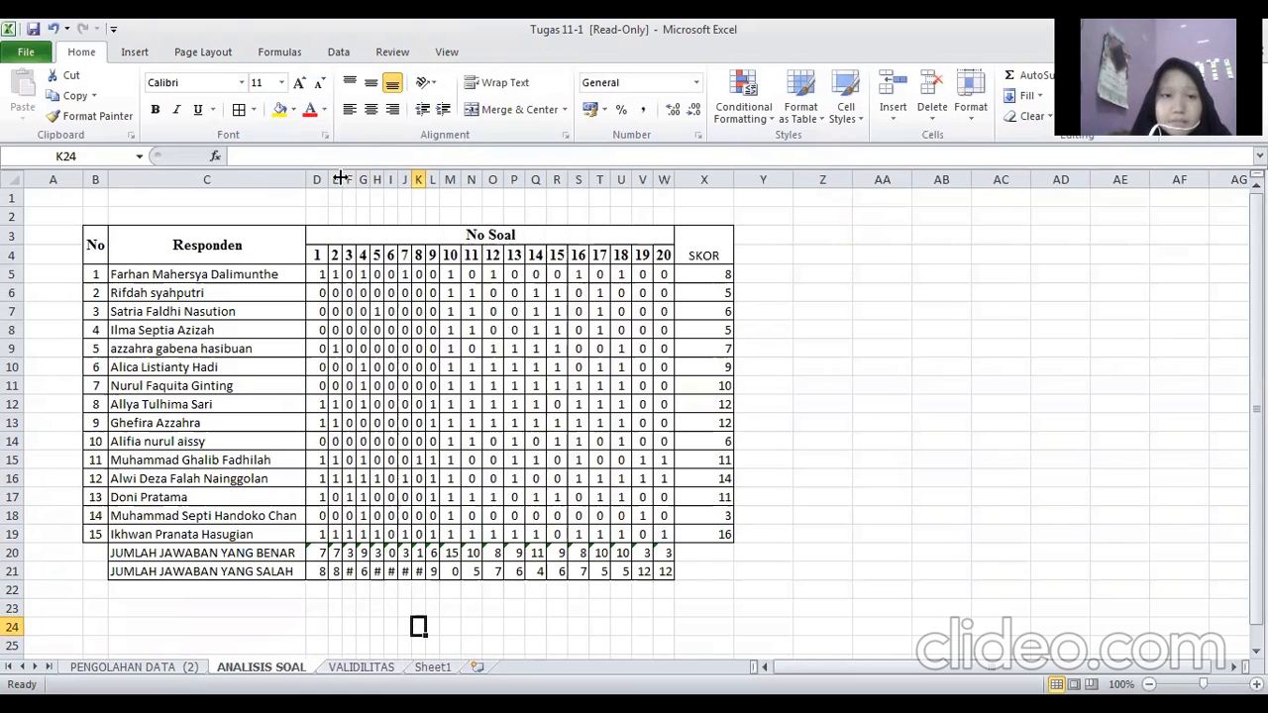
# Widen the narrow columns of questions 2, 3 and 5 on the ANALISIS SOAL sheet.
pyautogui.moveTo(343, 176); pyautogui.dragTo(374, 179)
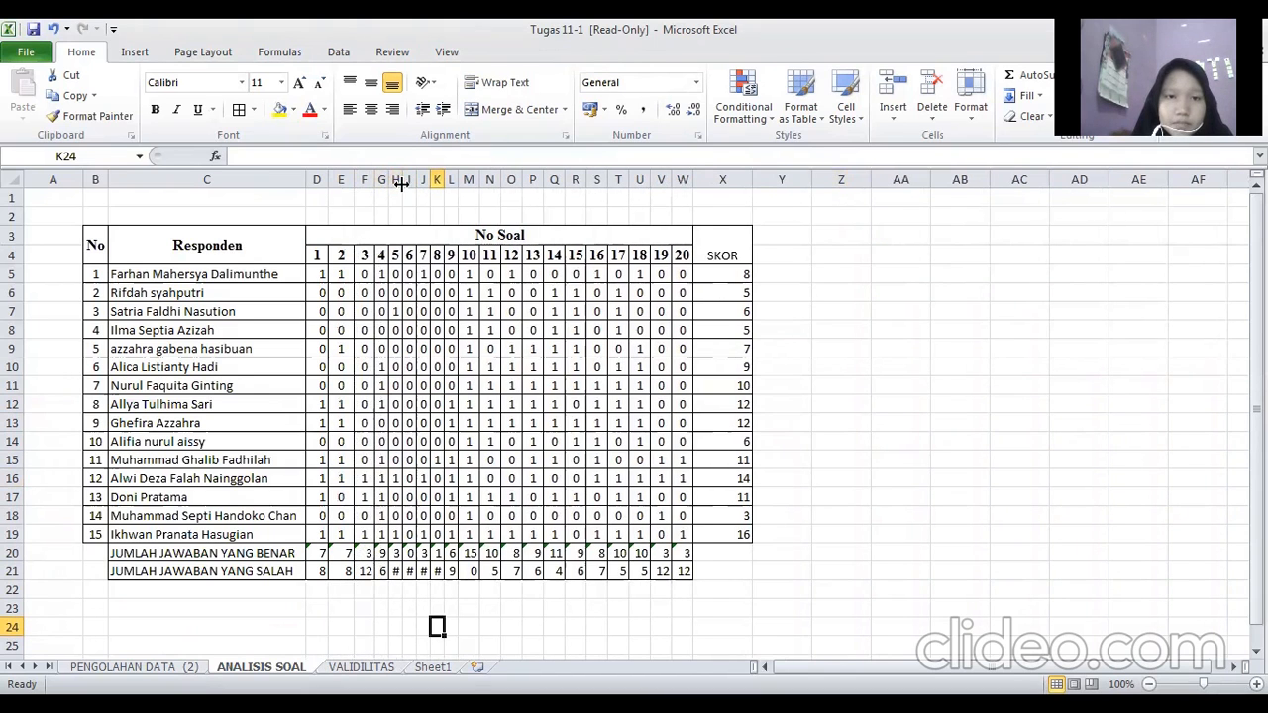
pyautogui.moveTo(401, 183); pyautogui.dragTo(415, 181)
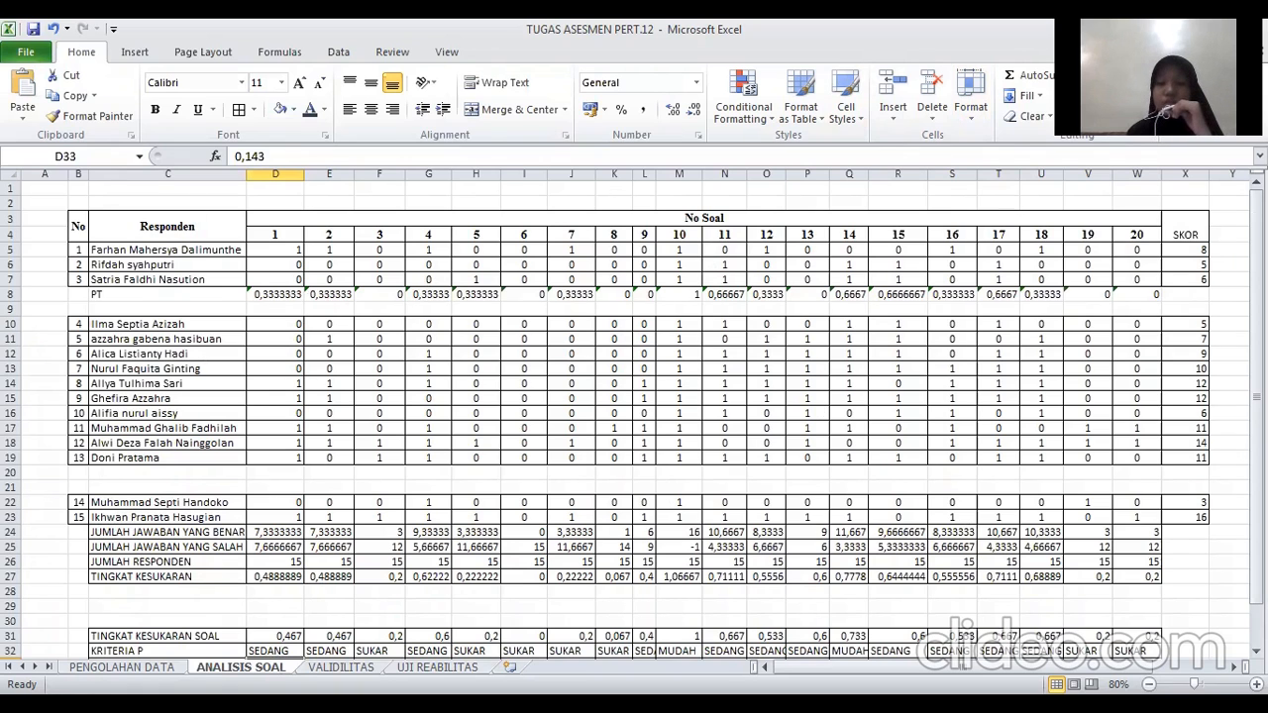
pyautogui.hscroll(3, 1023, 437)
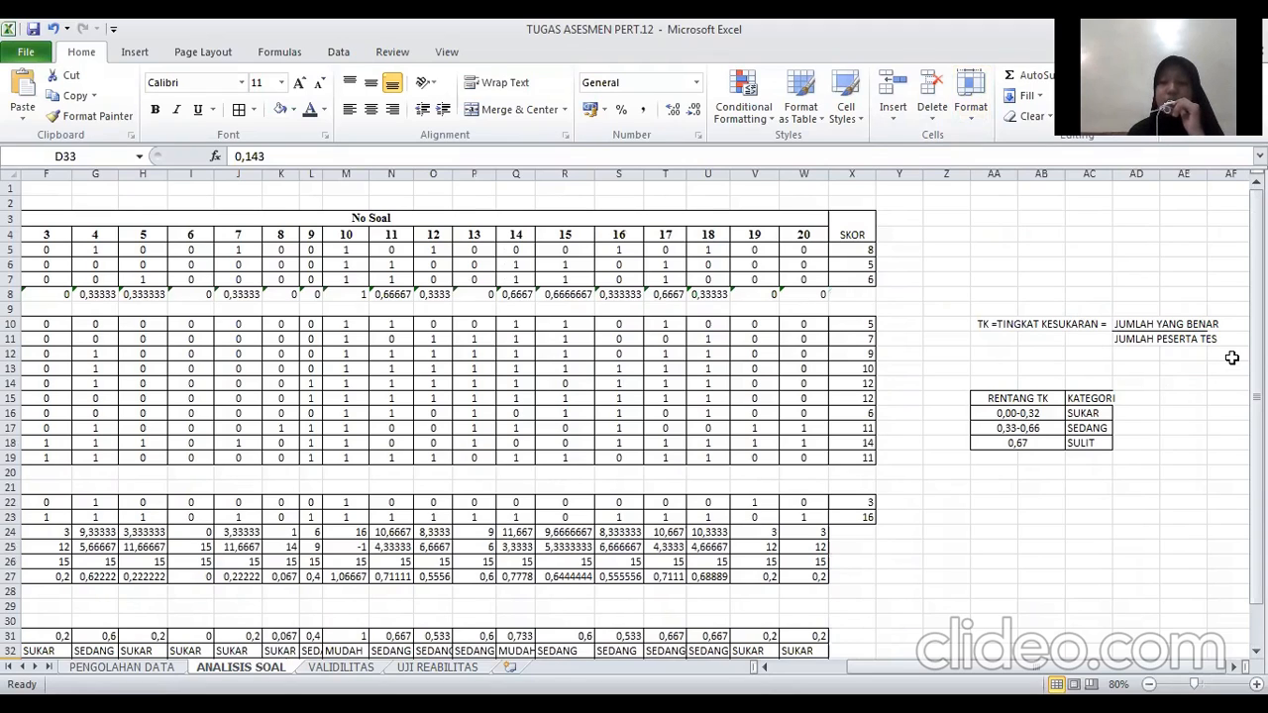
pyautogui.hscroll(-5, 327, 494)
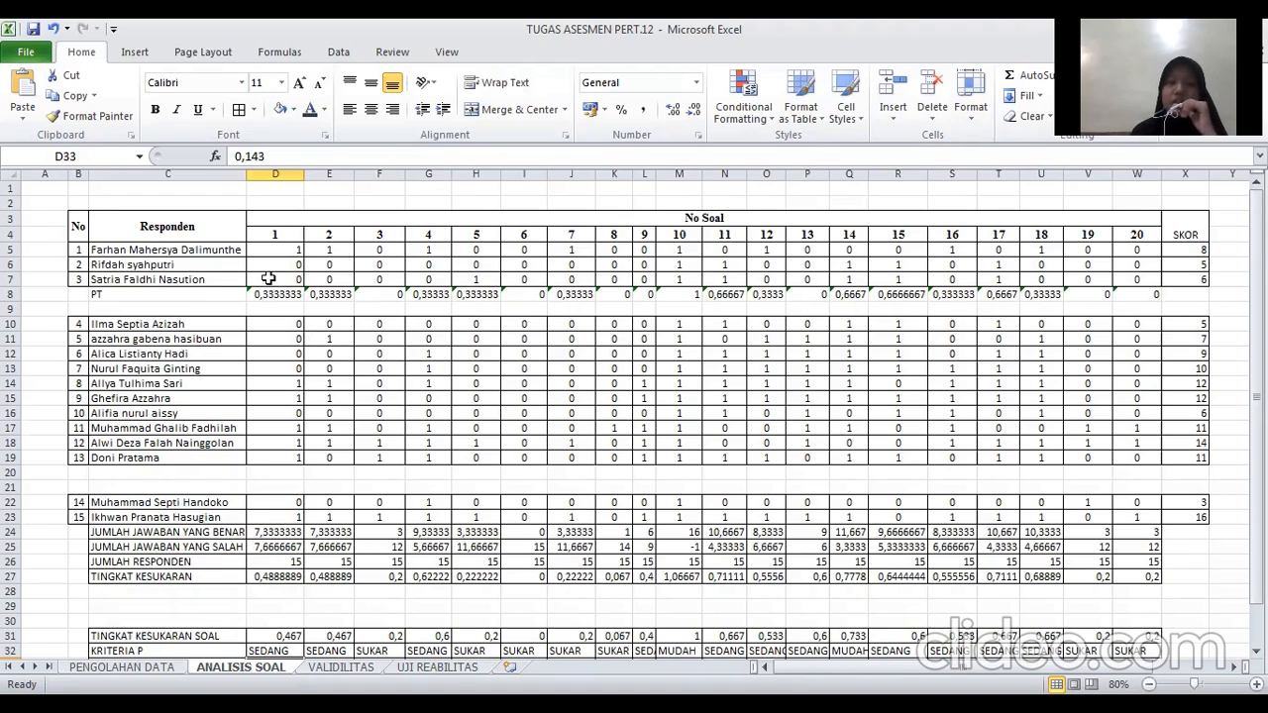
# Examine the PT row and question 1's difficulty level, difficulty formula and correct-answer total on the ANALISIS SOAL sheet.
pyautogui.click(196, 298)
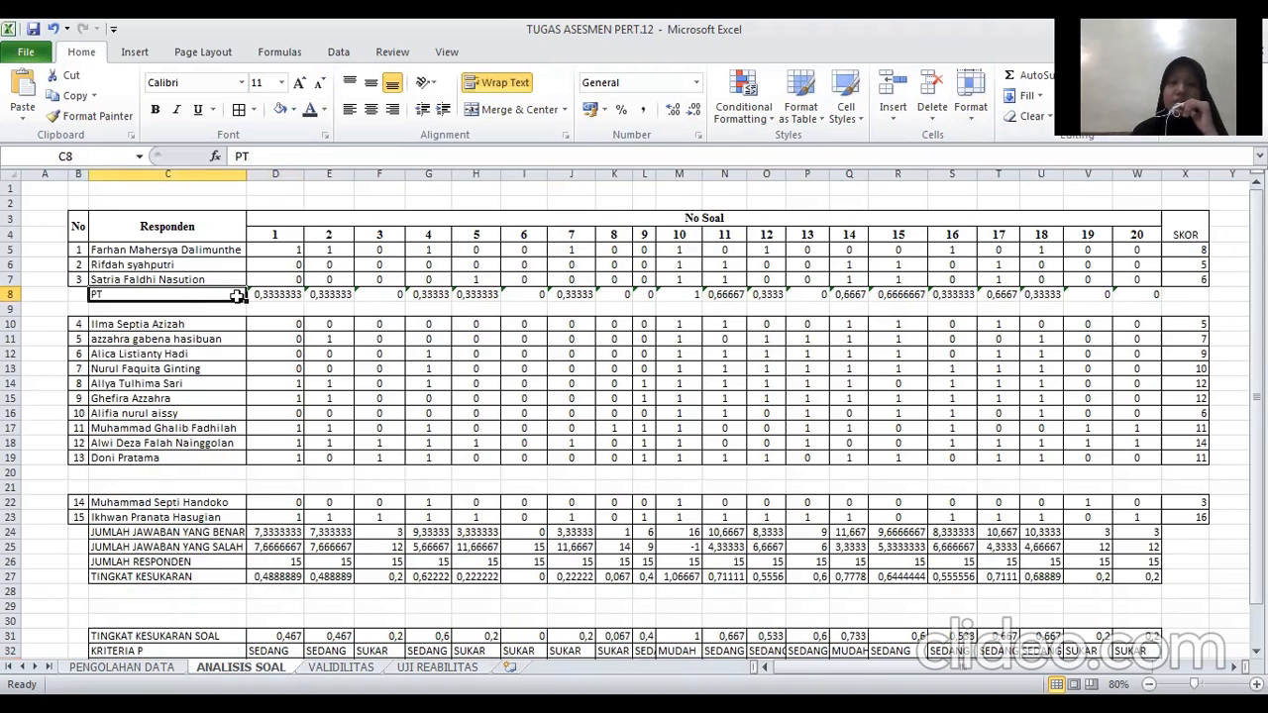
pyautogui.scroll(-3, 396, 583)
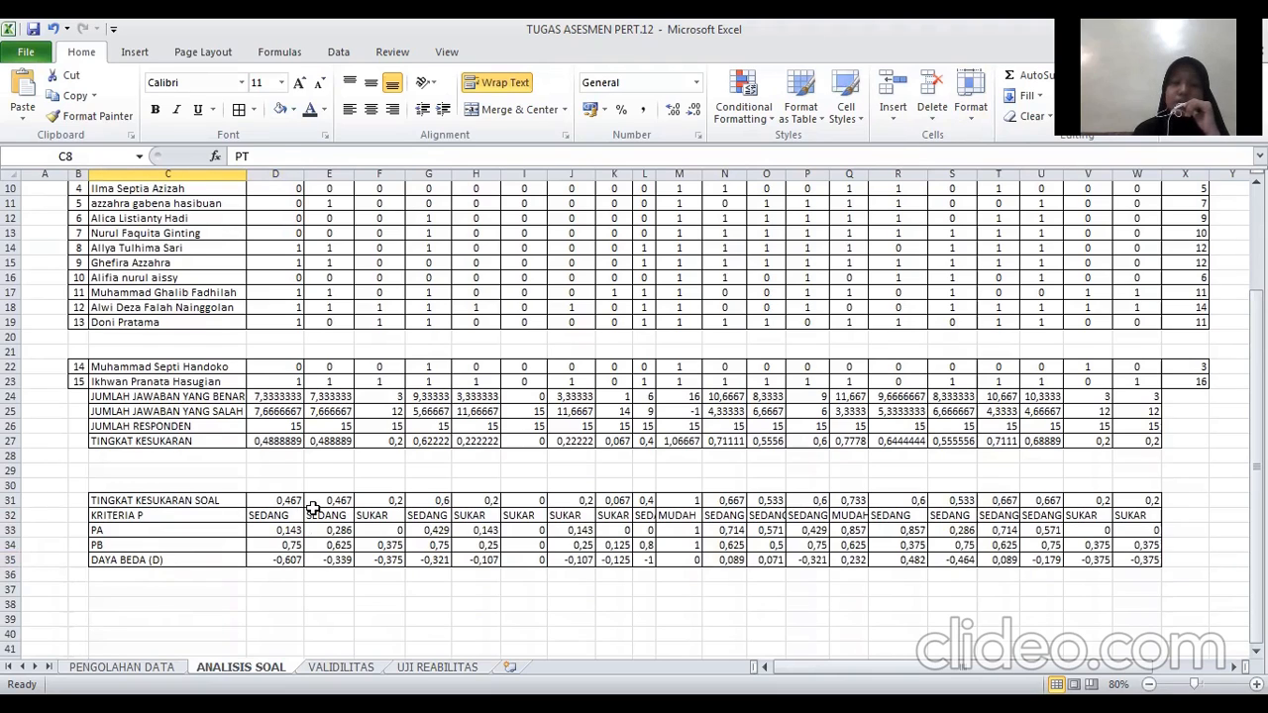
pyautogui.click(277, 442)
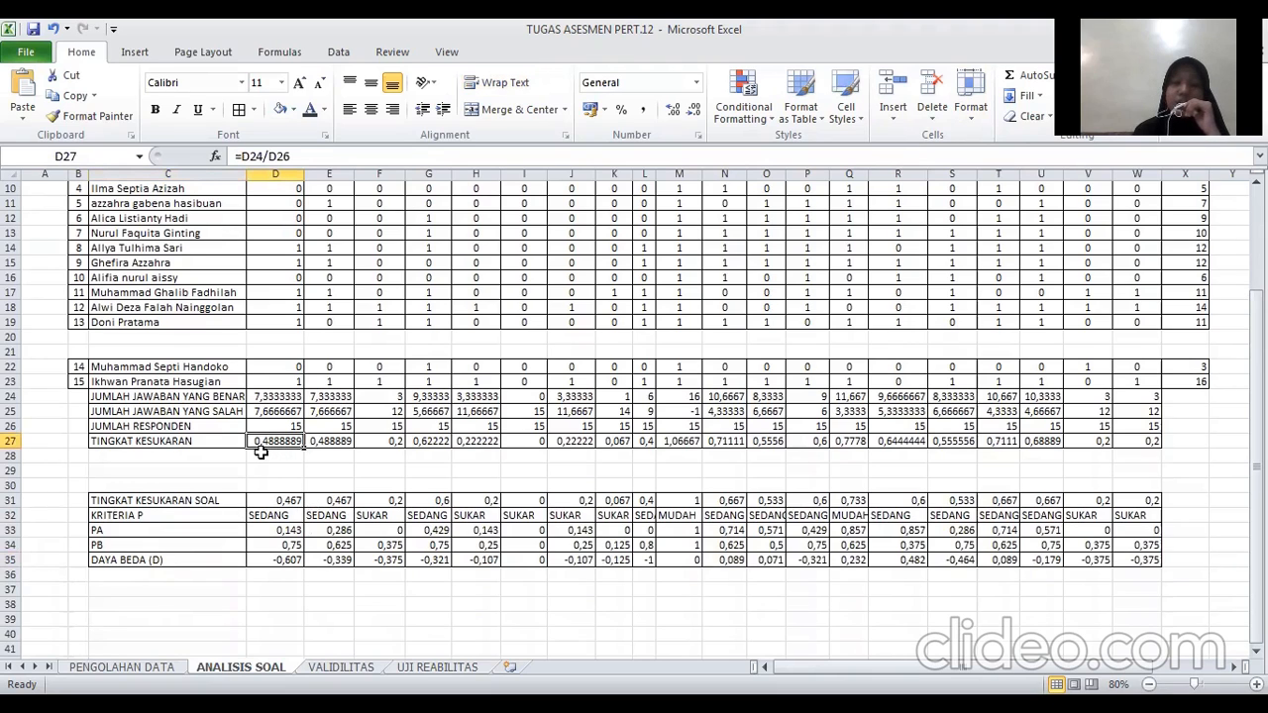
pyautogui.click(285, 501)
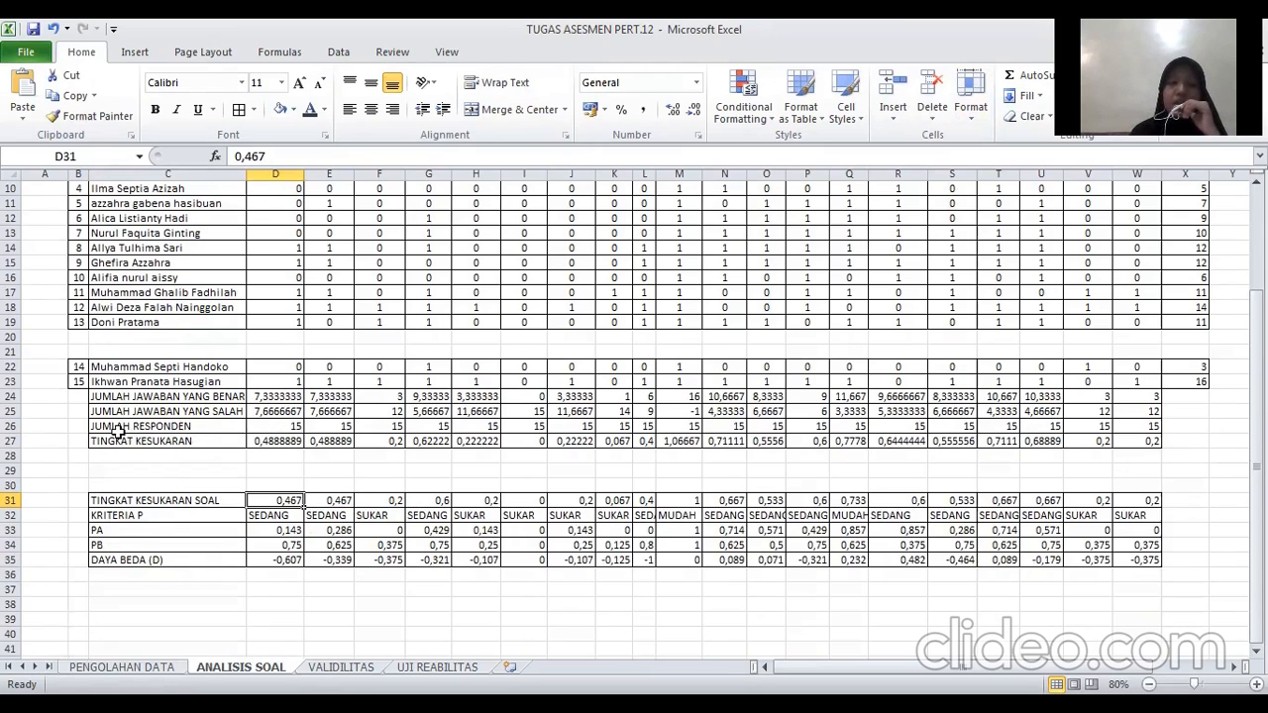
pyautogui.click(266, 443)
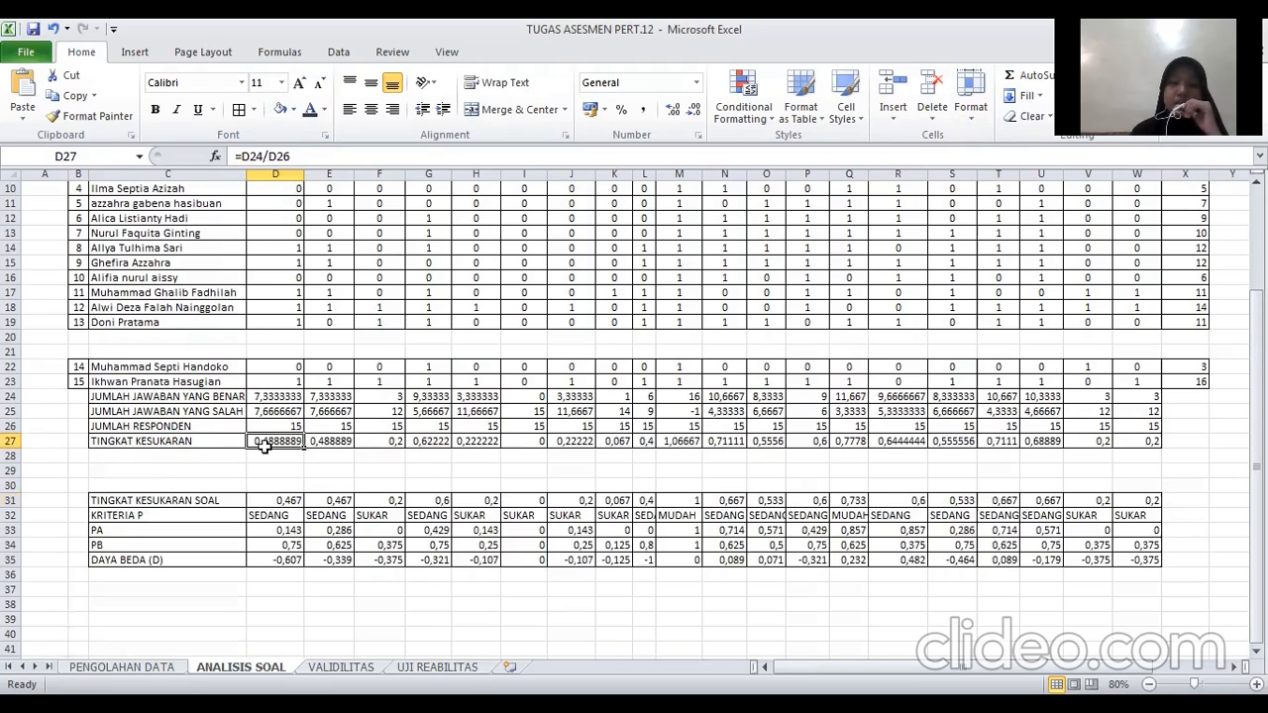
pyautogui.click(283, 398)
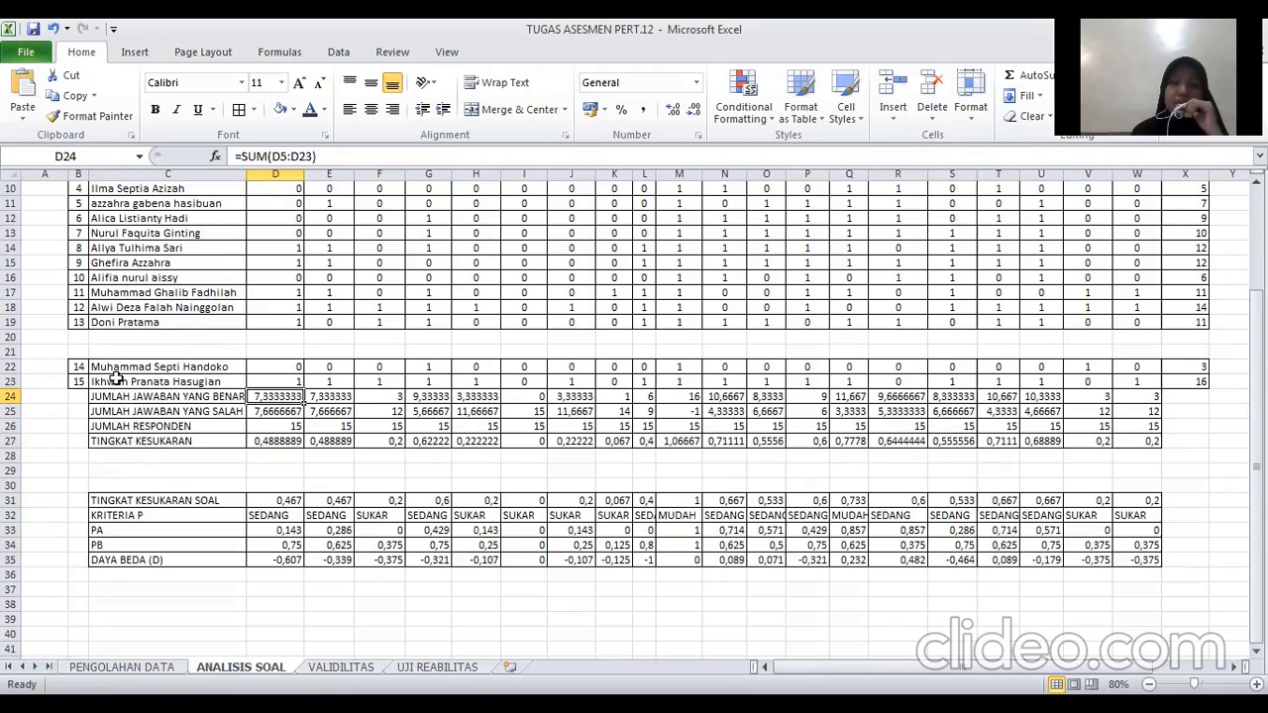
pyautogui.click(287, 442)
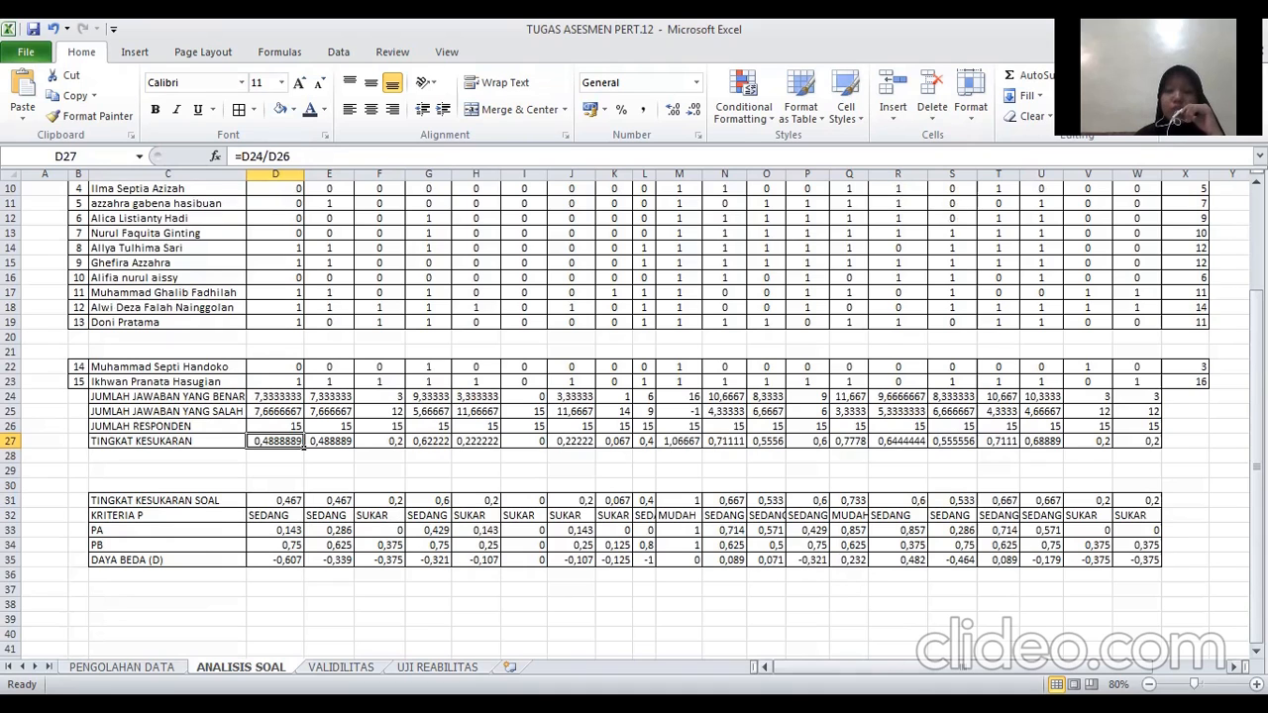
# Check the RENTANG TK category table beside the scores, and inspect the DAYA BEDA values of questions 1 and 2.
pyautogui.moveTo(990, 666); pyautogui.dragTo(1021, 666)
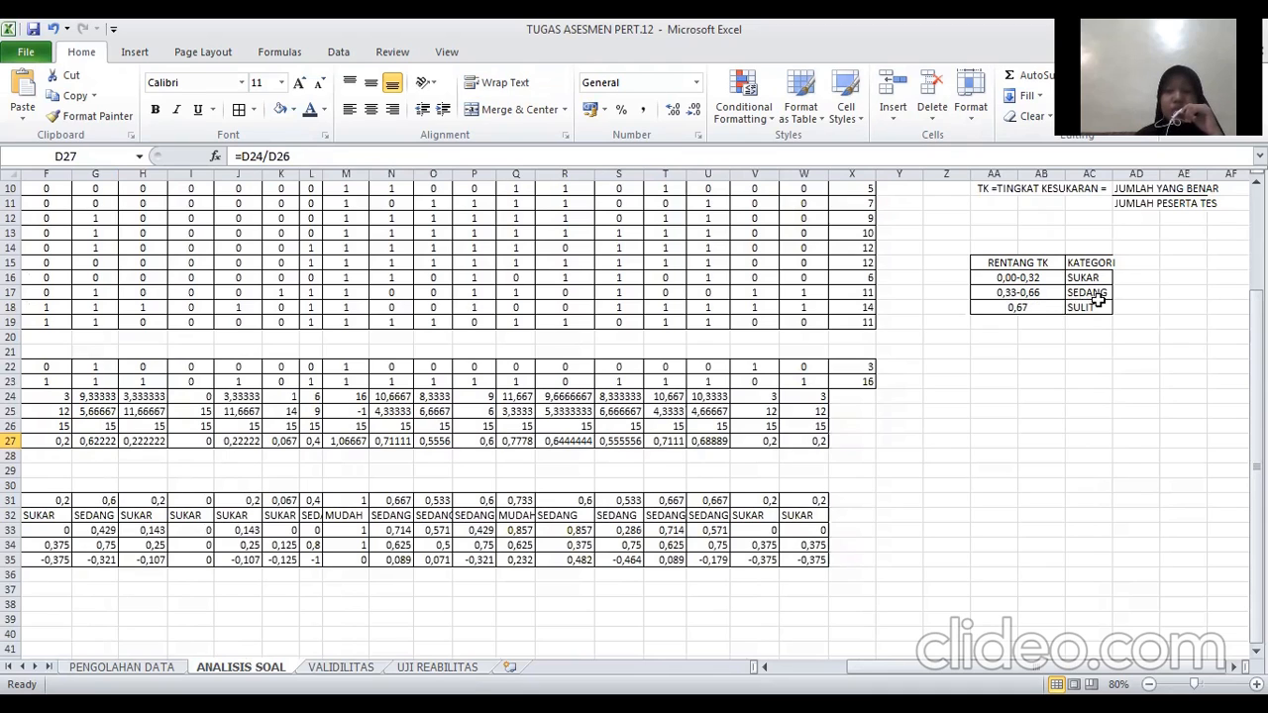
pyautogui.click(1075, 657)
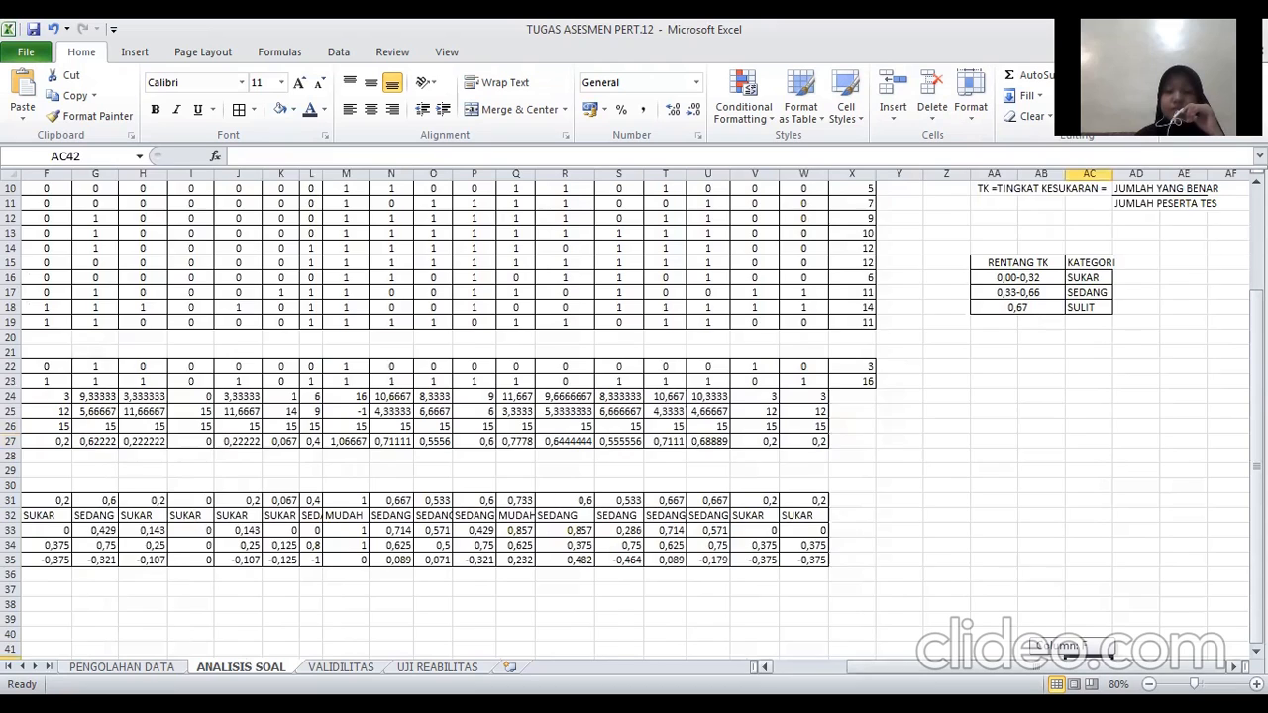
pyautogui.moveTo(947, 667); pyautogui.dragTo(872, 667)
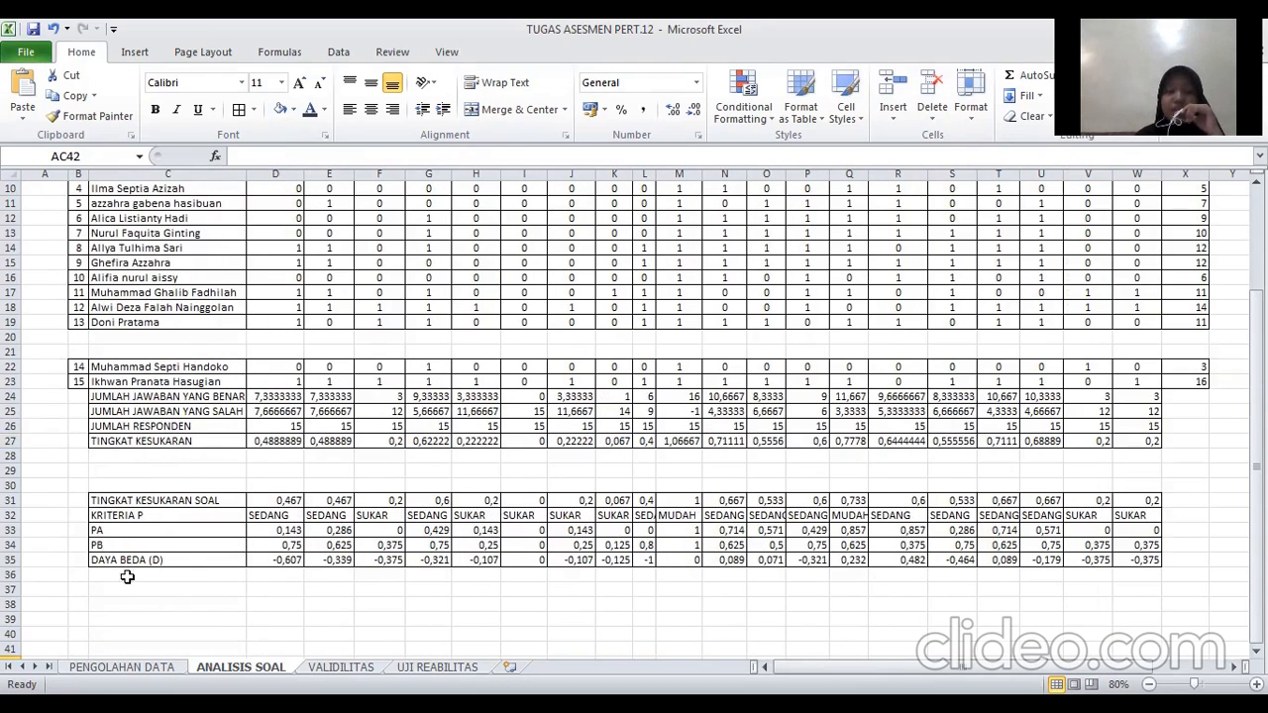
pyautogui.click(290, 561)
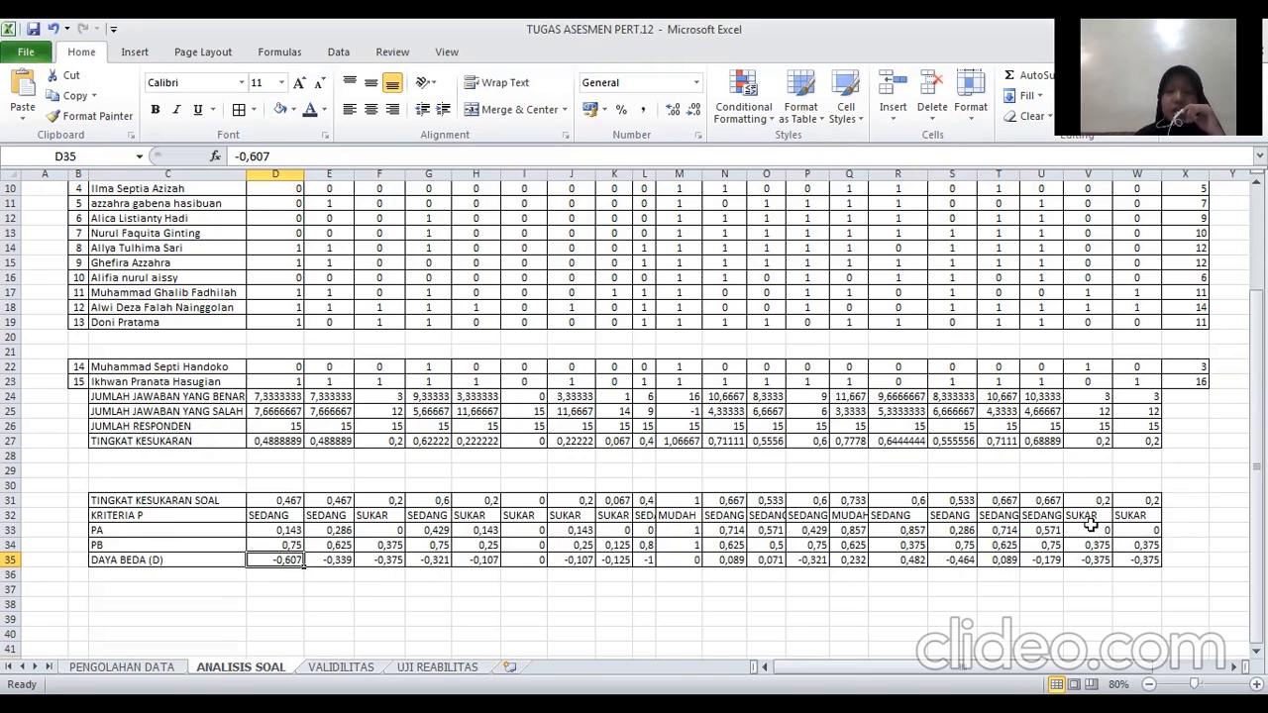
pyautogui.click(337, 561)
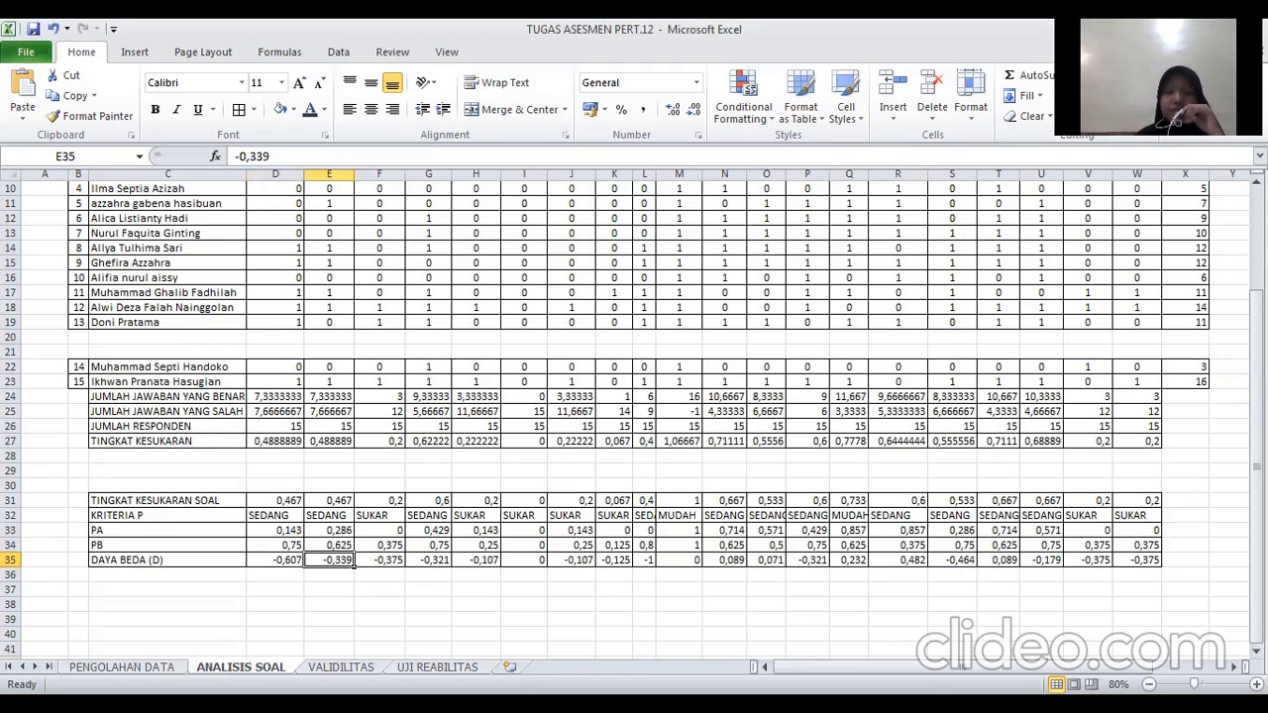
# Widen the narrow columns of questions 2 to 8 in the score table on the UJI REABILITAS sheet.
pyautogui.click(437, 668)
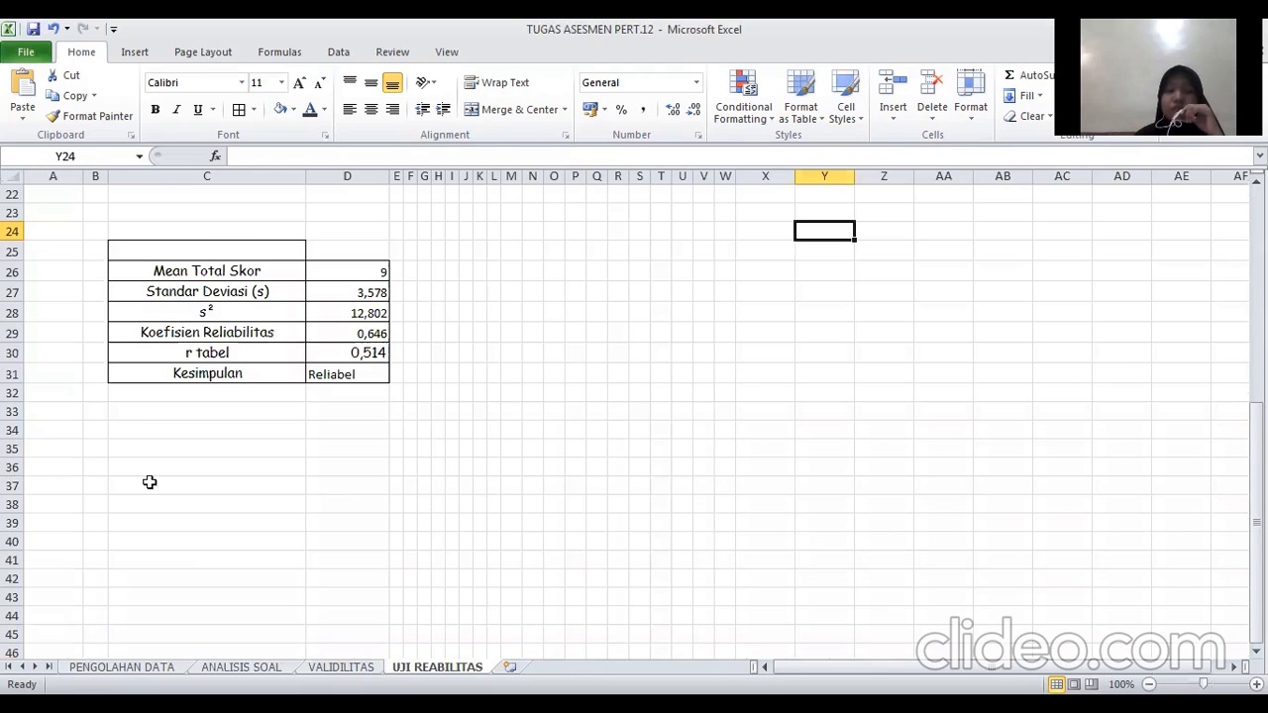
pyautogui.scroll(2, 464, 523)
pyautogui.scroll(5, 463, 523)
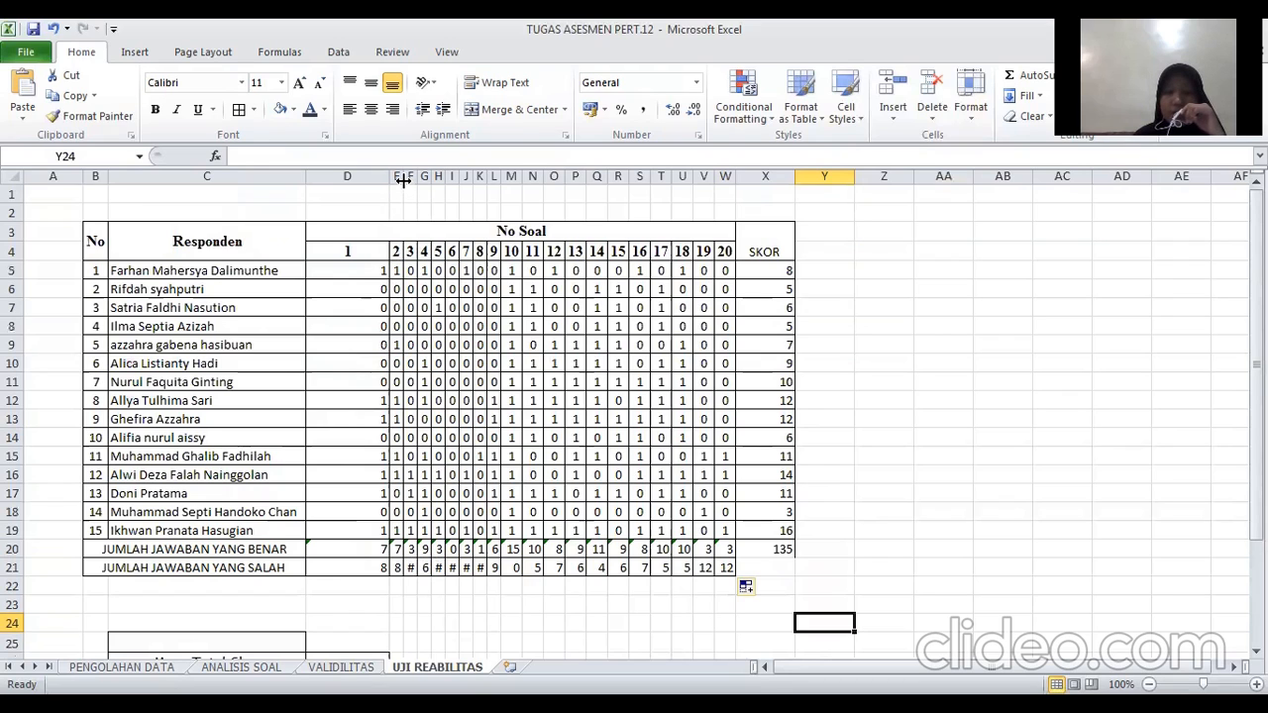
pyautogui.moveTo(406, 180); pyautogui.dragTo(591, 177)
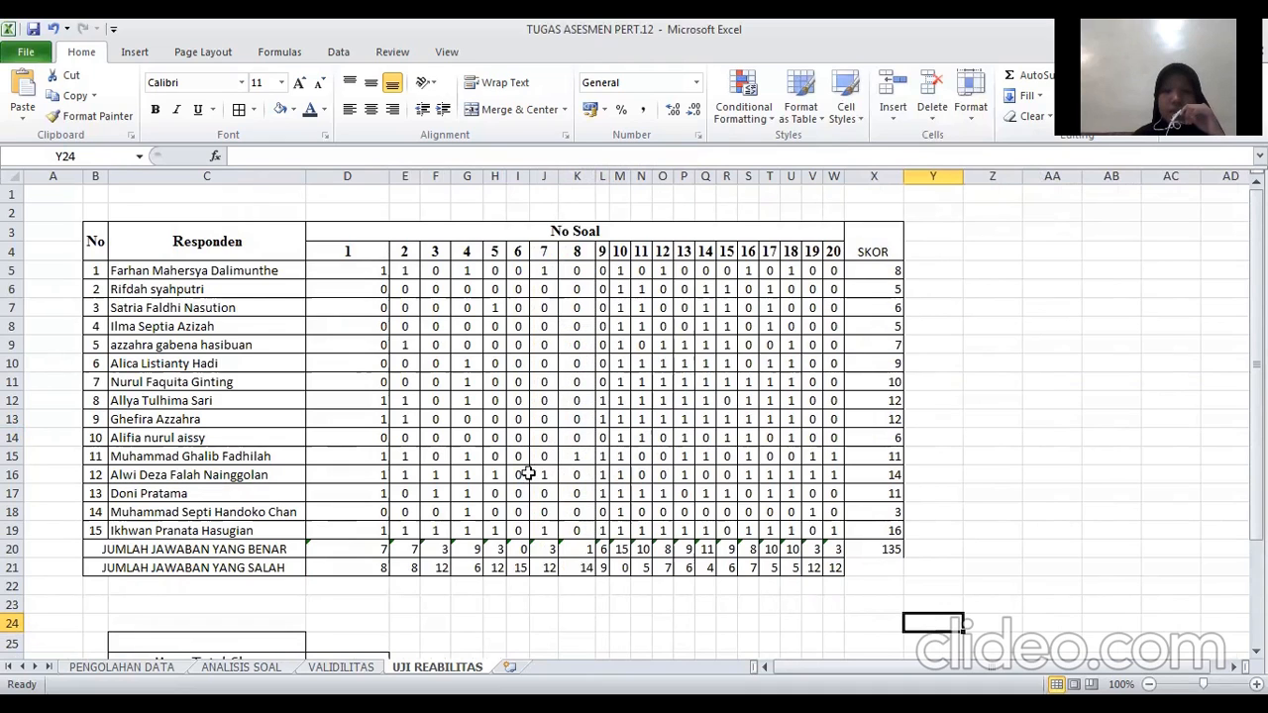
# Review the reliability summary below the score table, inspecting the standard deviation and r tabel values.
pyautogui.scroll(-1, 354, 571)
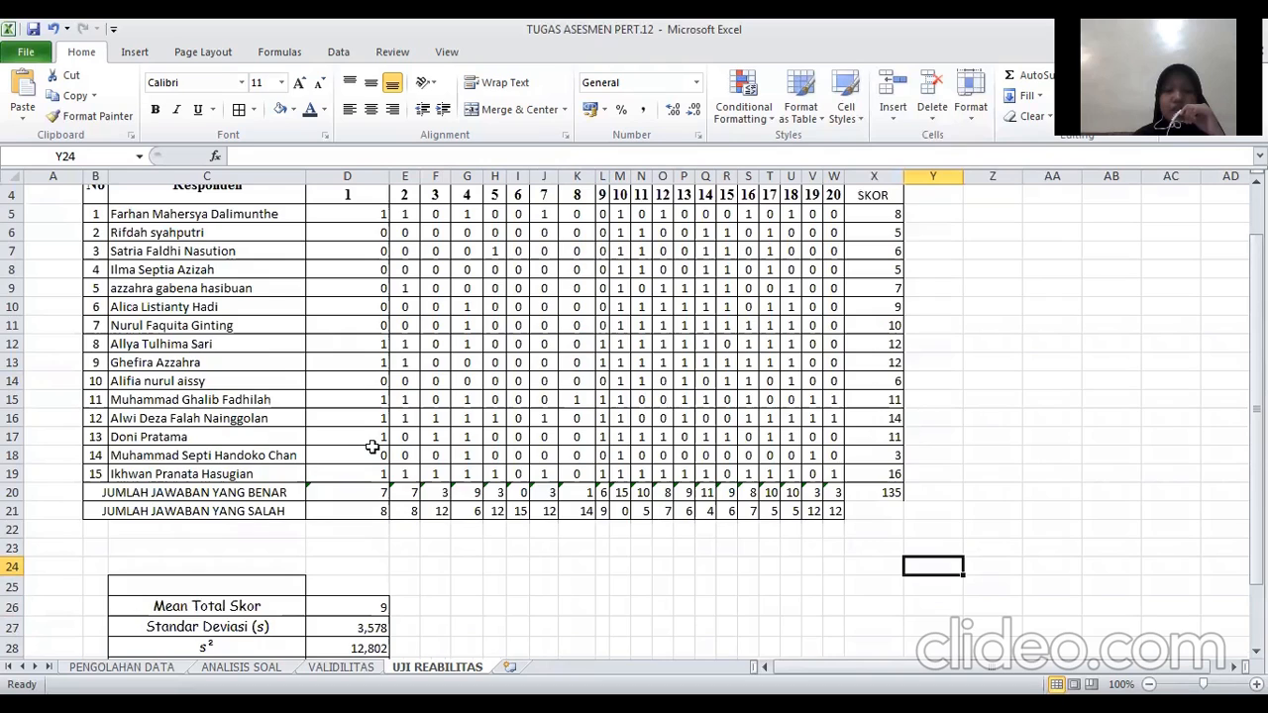
pyautogui.scroll(-4, 371, 447)
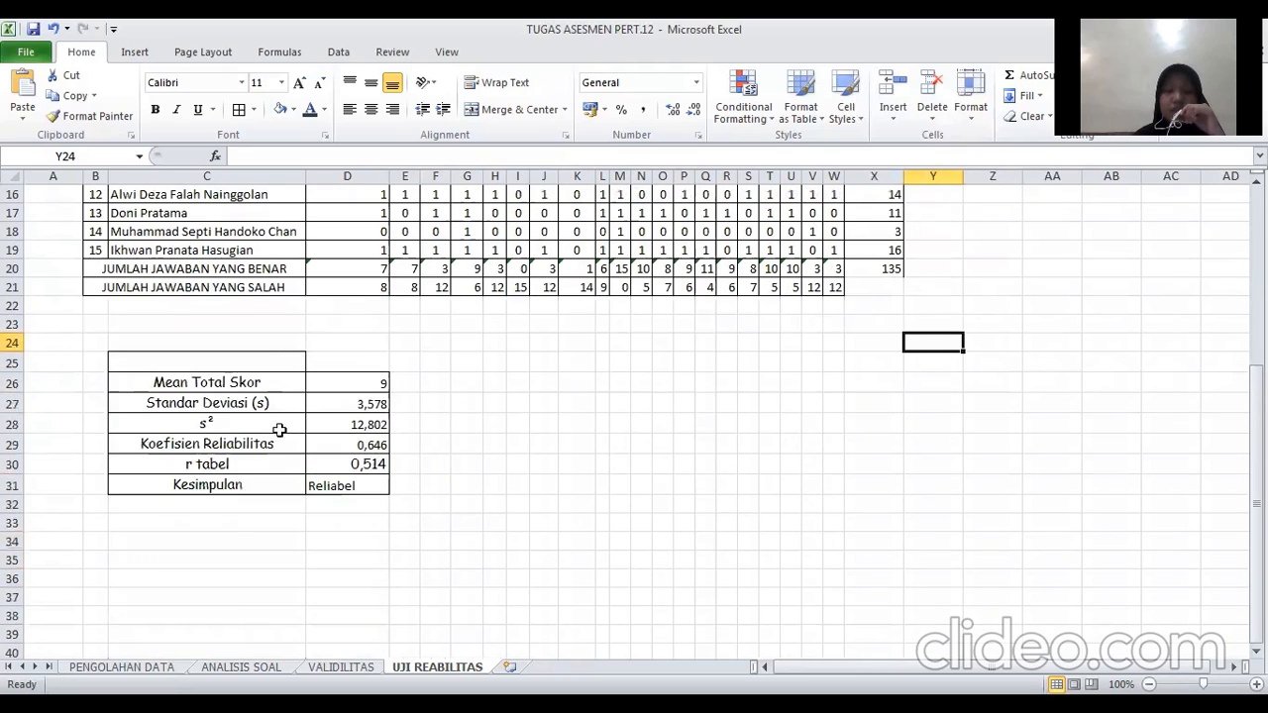
pyautogui.click(377, 407)
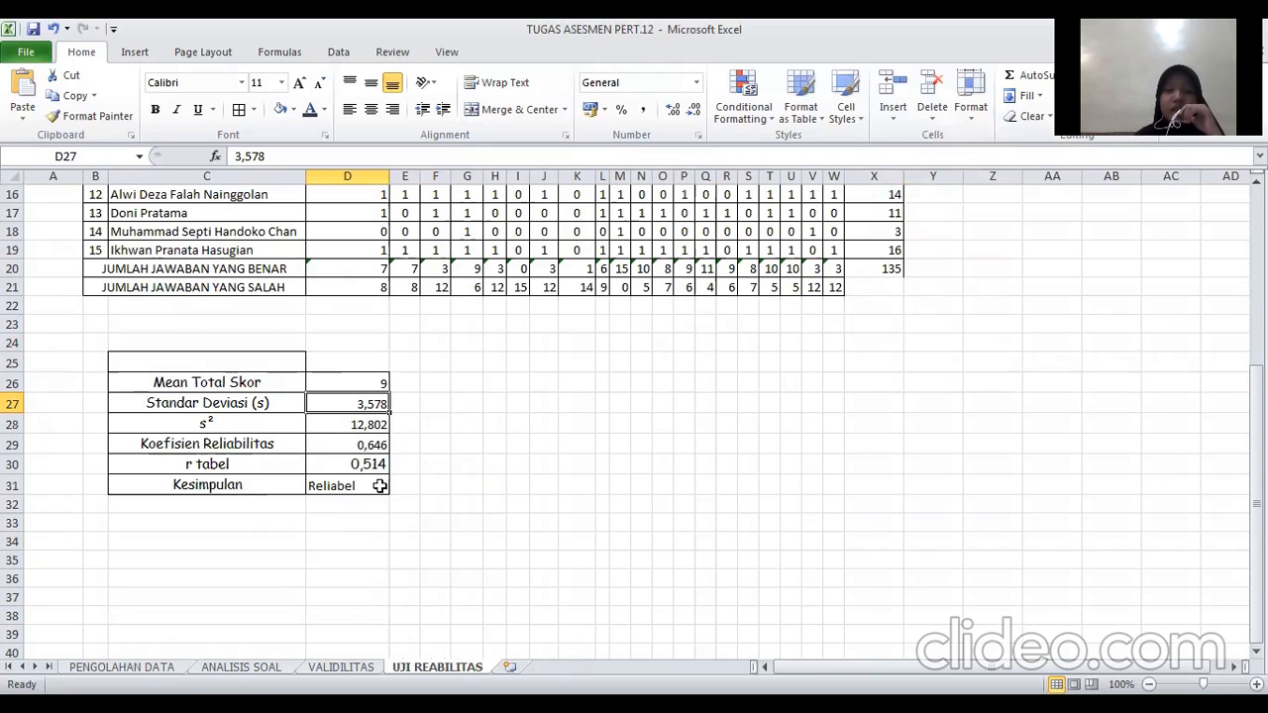
pyautogui.click(375, 467)
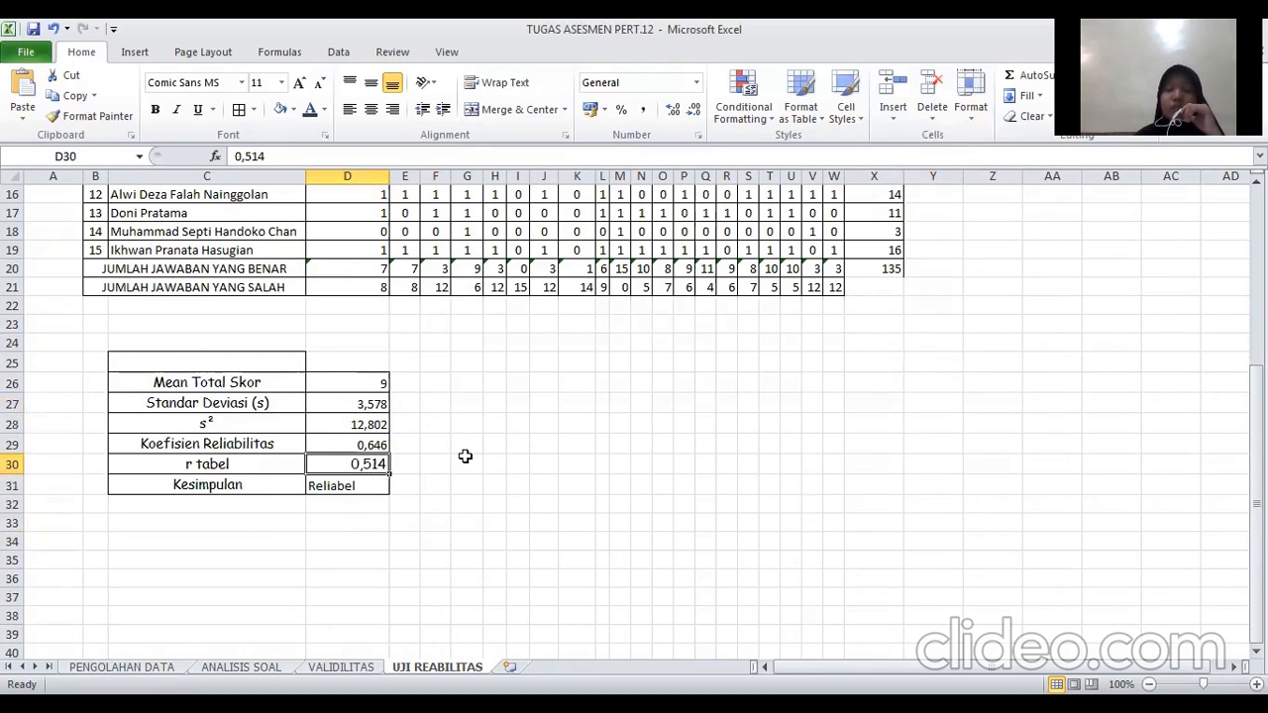